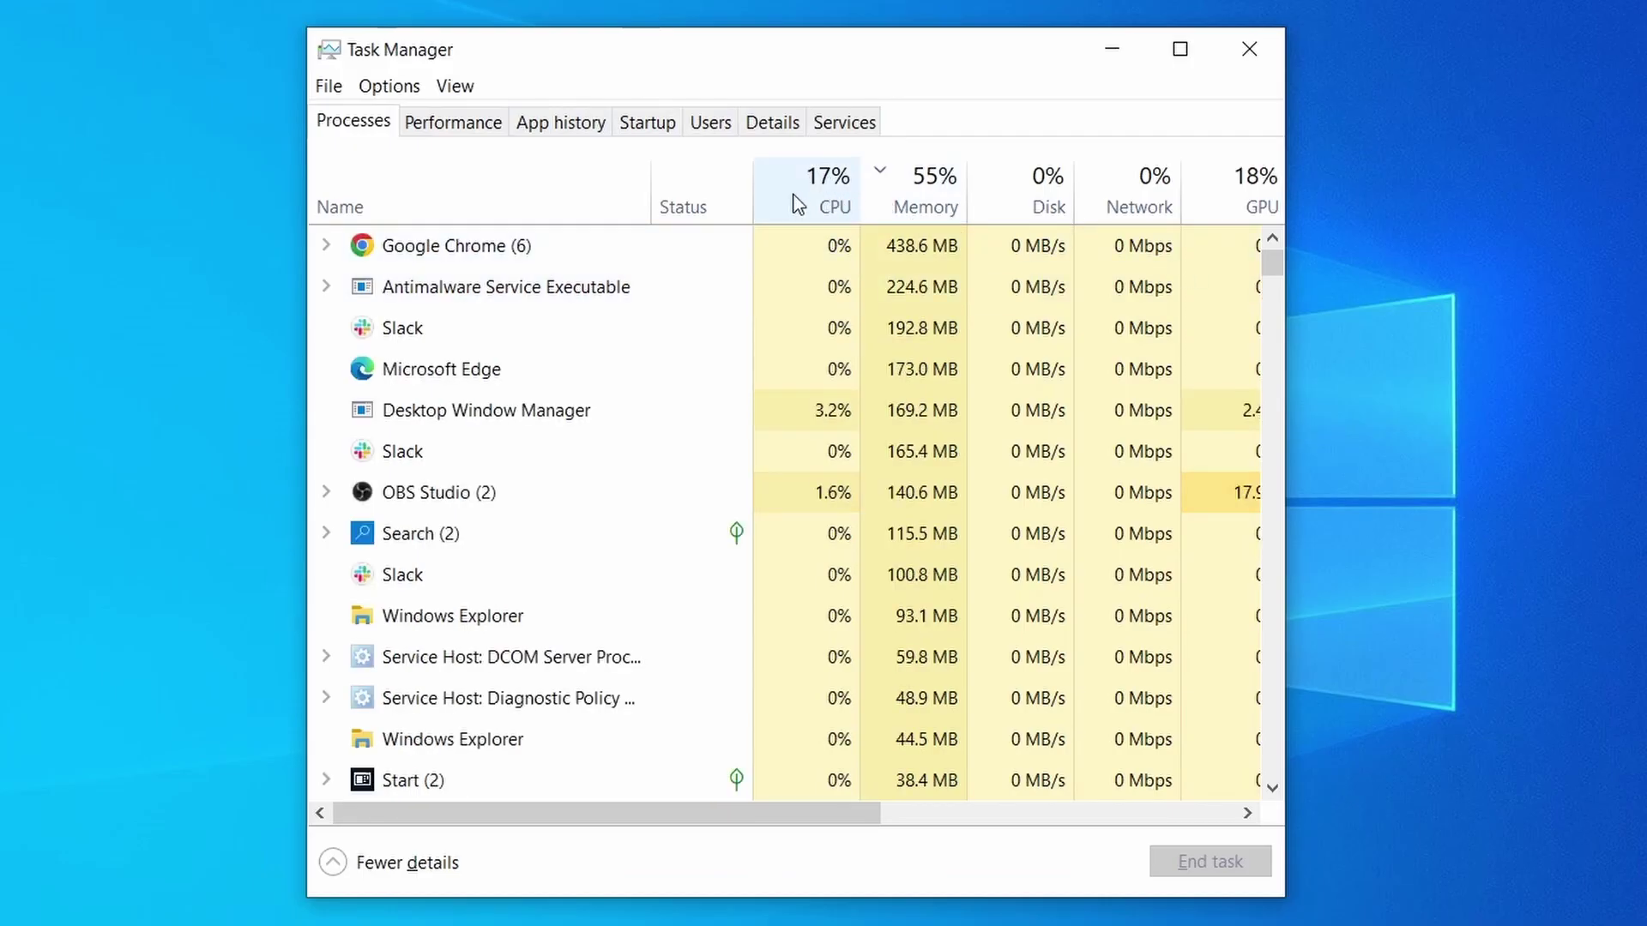
Step: Sort Task Manager's running processes by CPU usage, then by memory use
{"action": "left_click", "coordinate": [797, 203]}
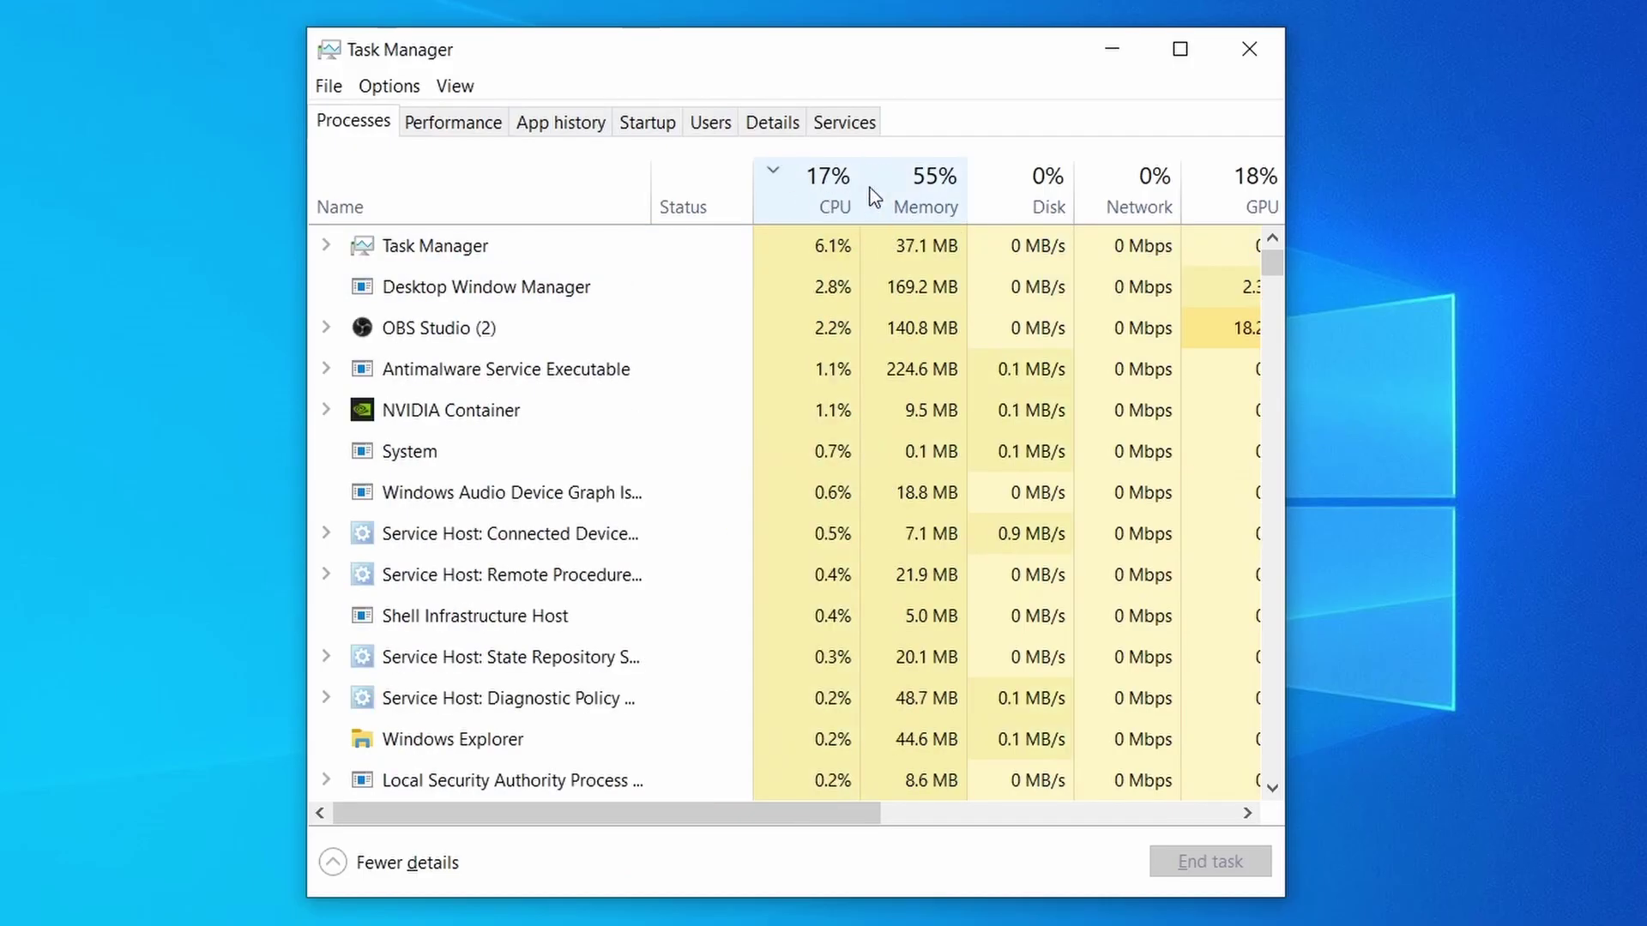
{"action": "left_click", "coordinate": [935, 187]}
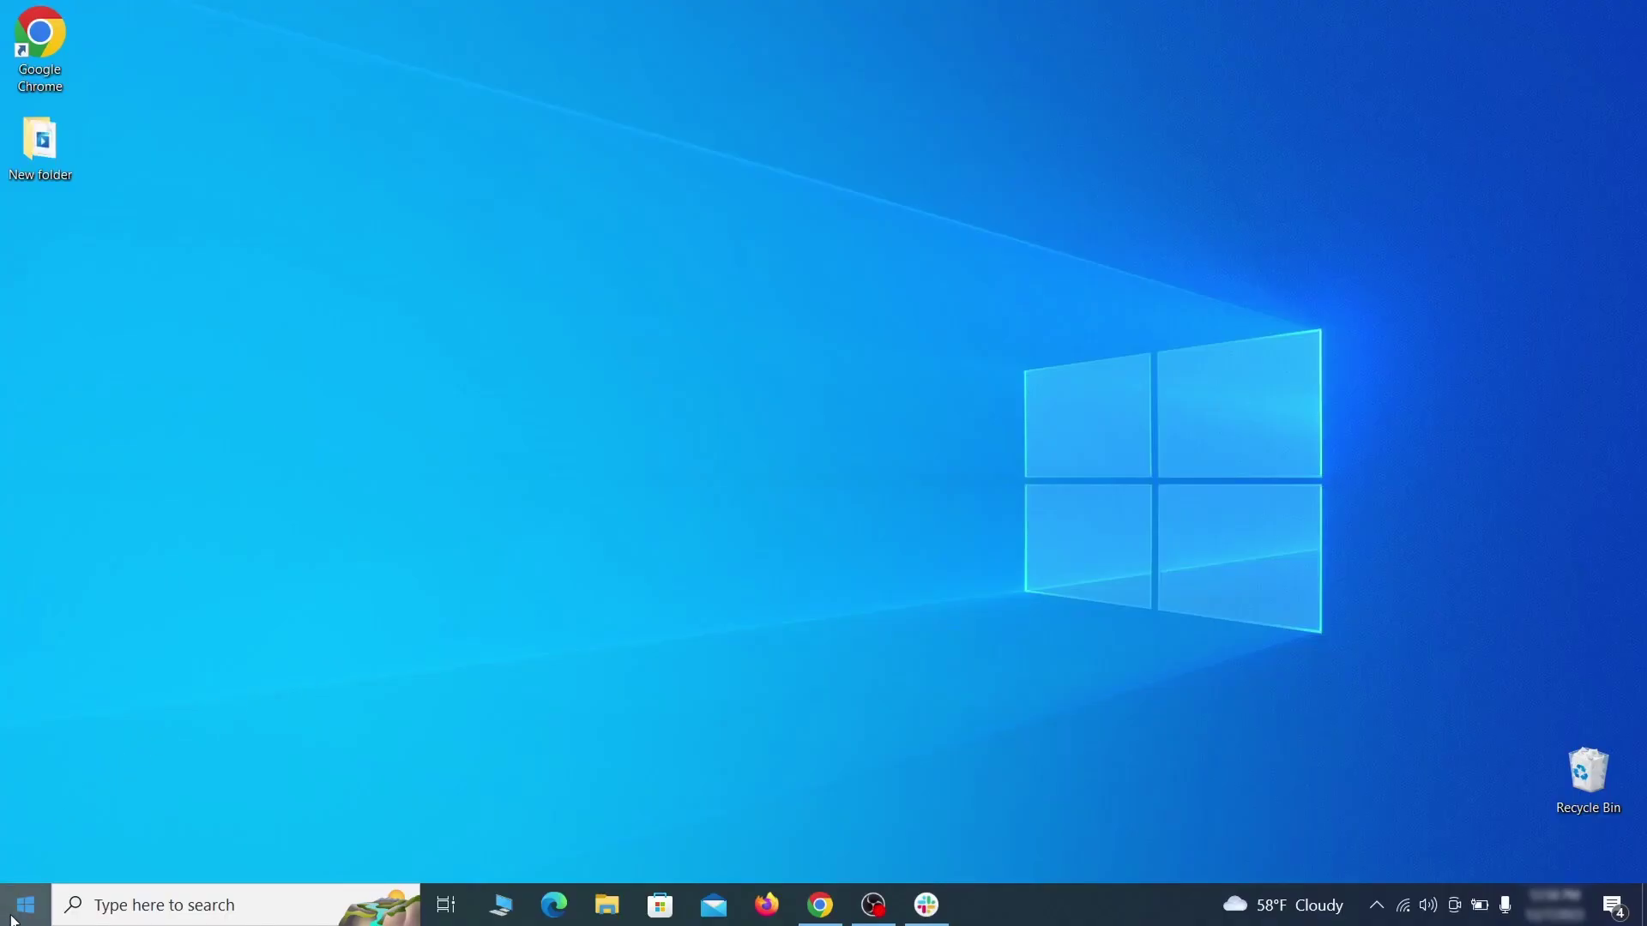
Step: Restart into advanced startup from Settings' Update & Security > Recovery page
{"action": "left_click", "coordinate": [12, 919]}
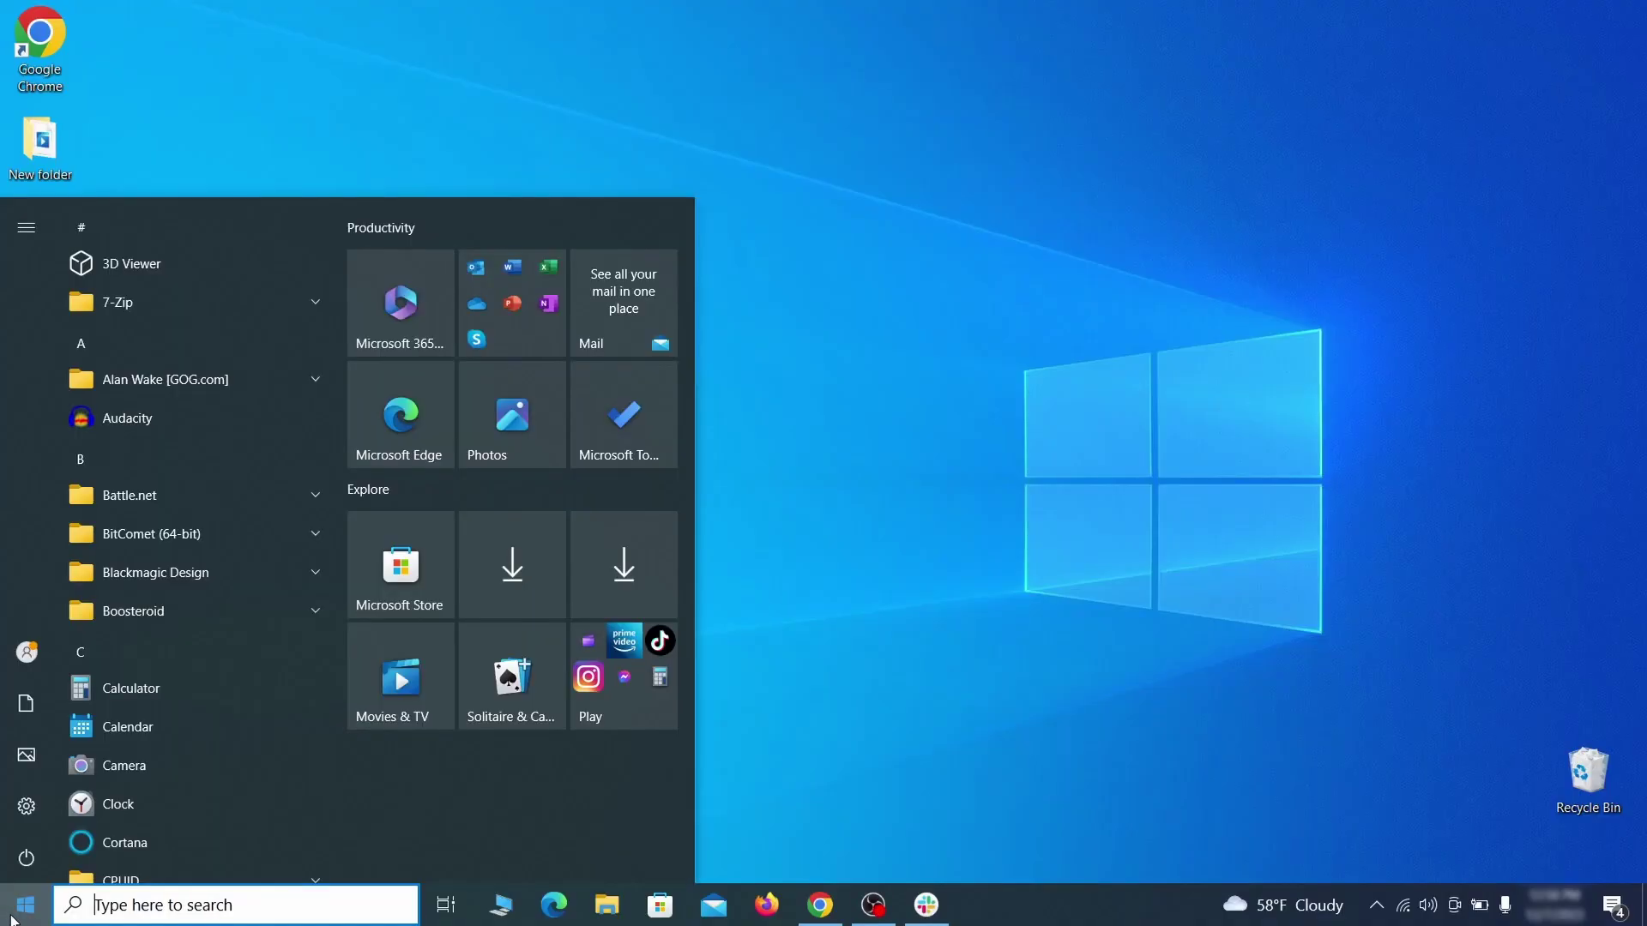
{"action": "left_click", "coordinate": [28, 803]}
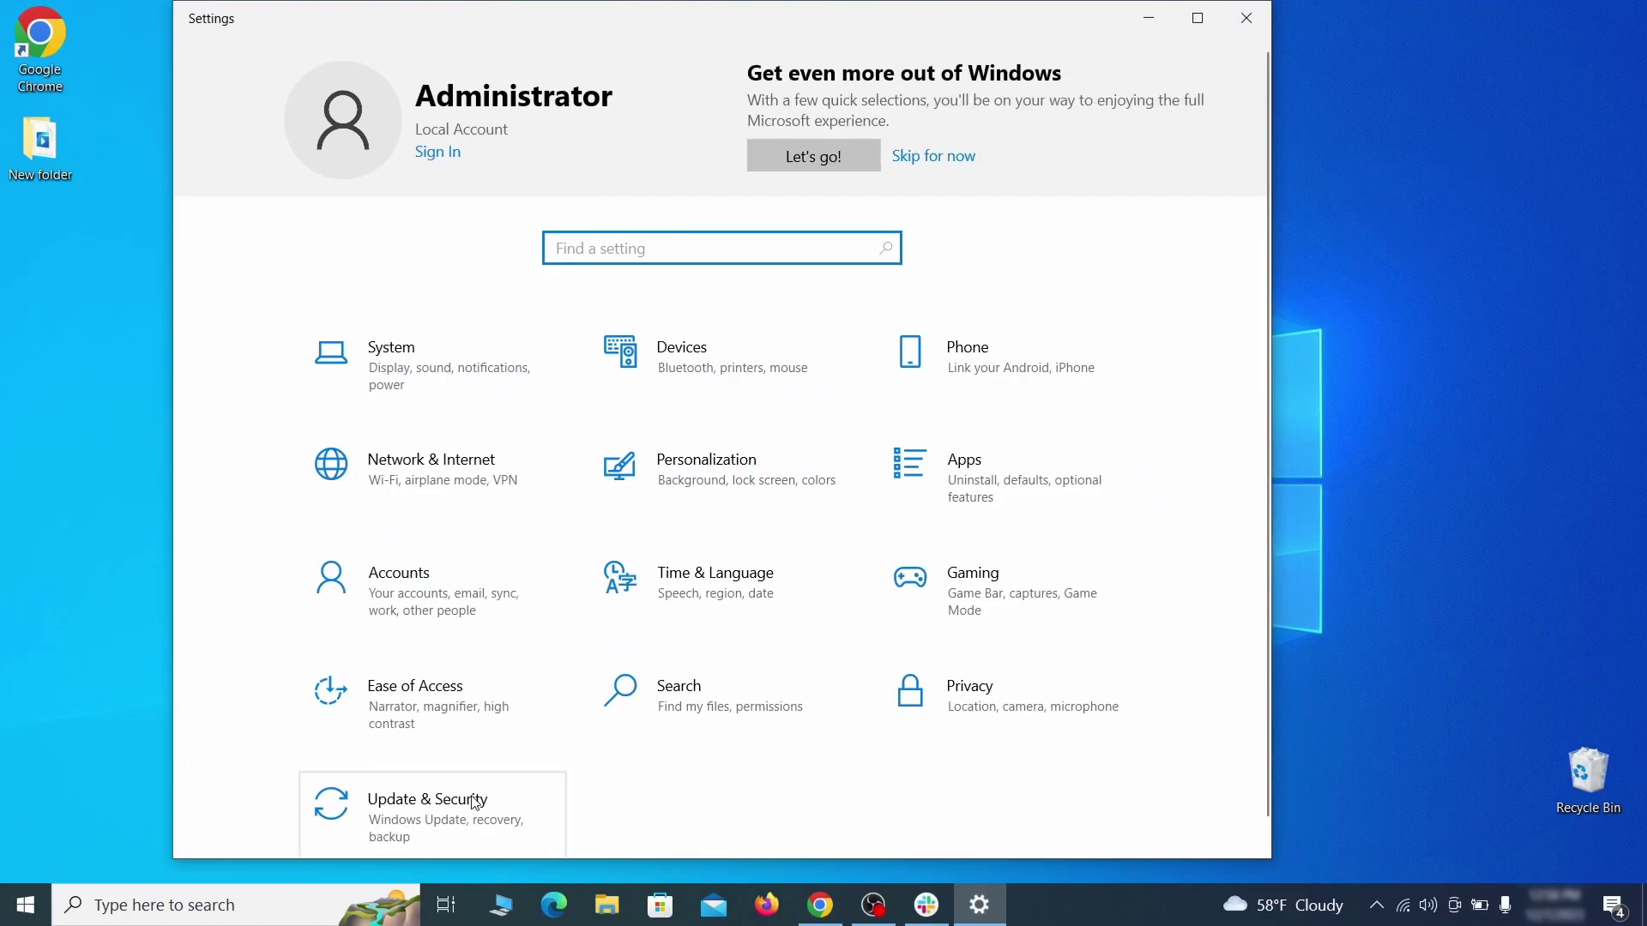
{"action": "left_click", "coordinate": [498, 808]}
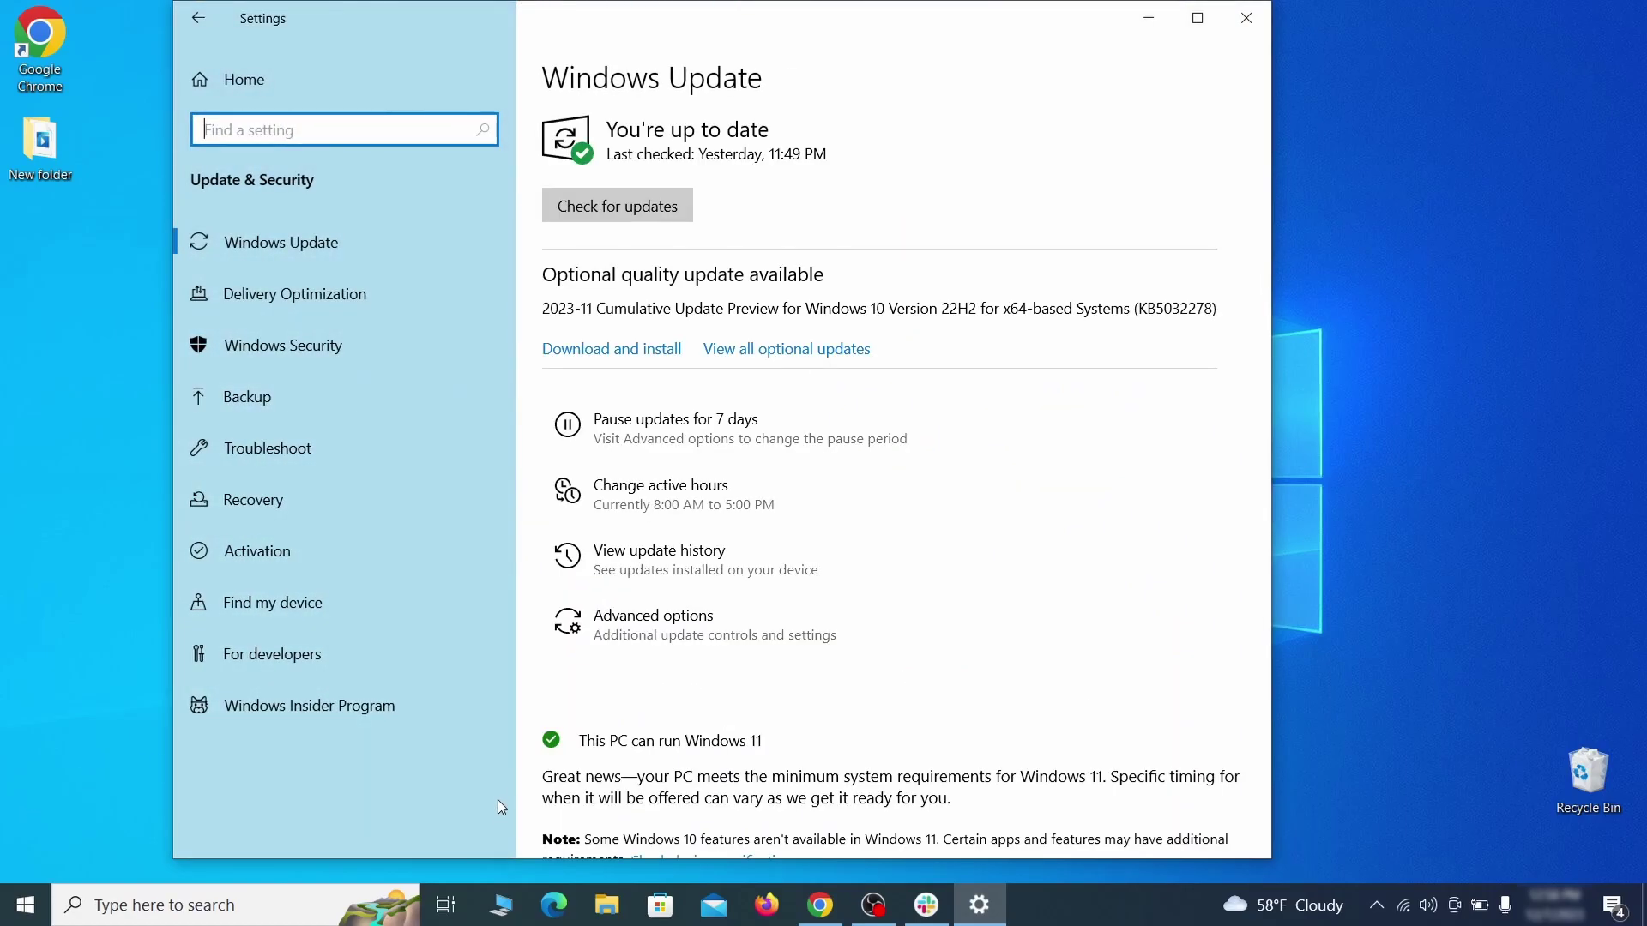
{"action": "left_click", "coordinate": [399, 506]}
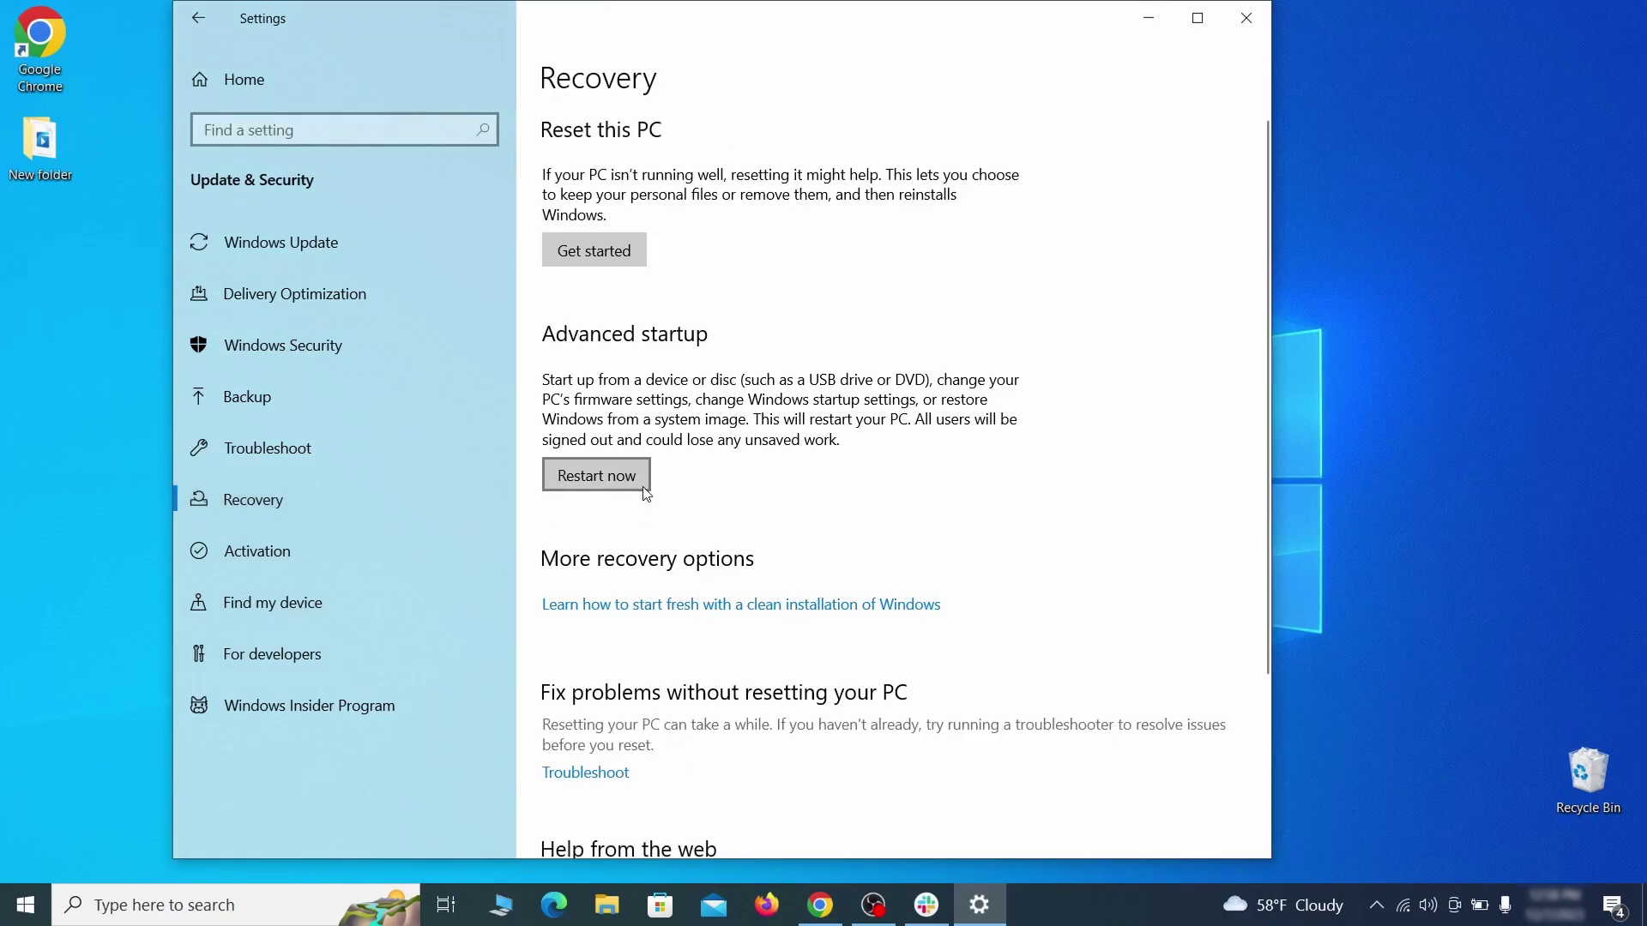
{"action": "left_click_drag", "start_coordinate": [645, 493], "coordinate": [861, 491]}
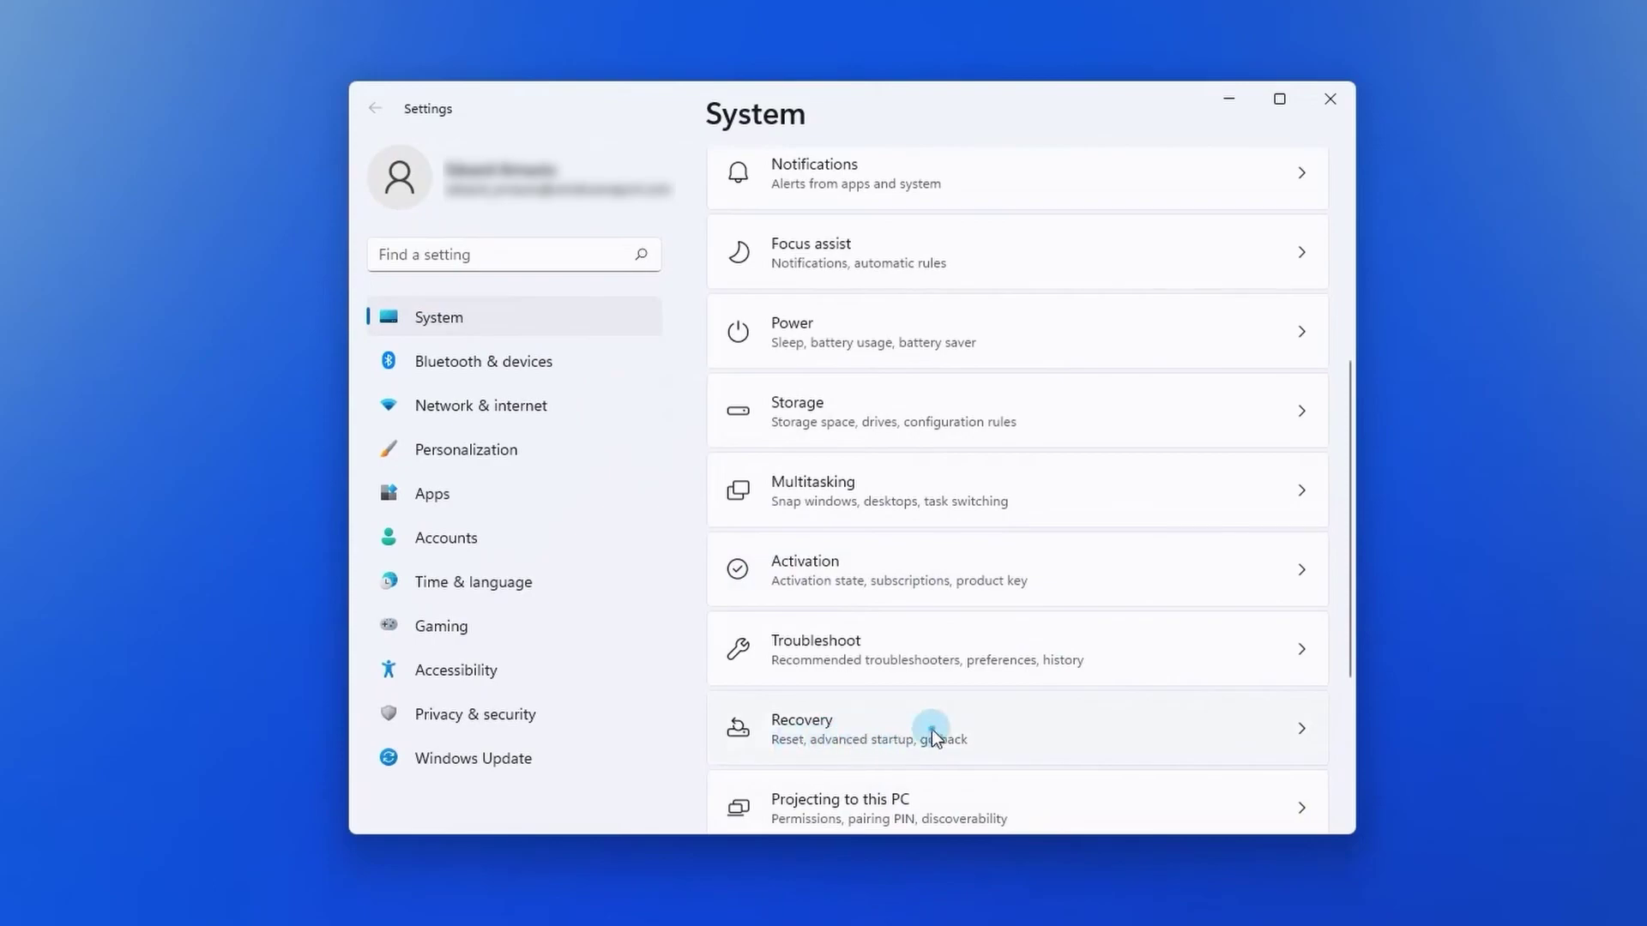
{"action": "left_click", "coordinate": [932, 728]}
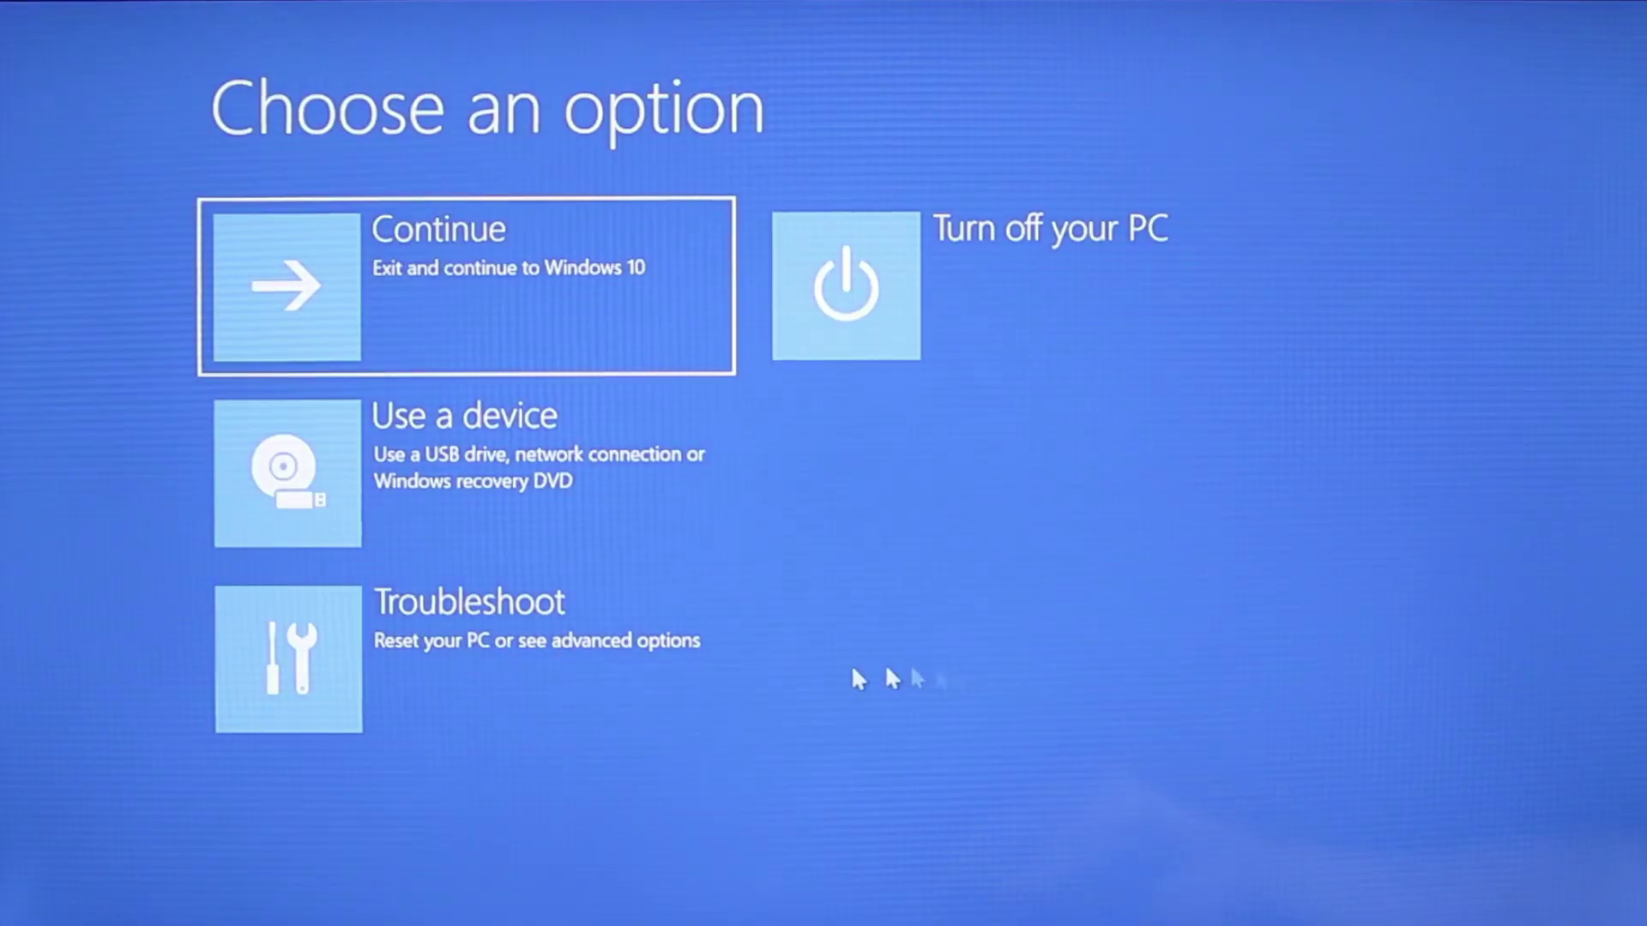
Step: Go through Troubleshoot > Advanced options > Start-up Settings and restart to pick a startup mode
{"action": "left_click", "coordinate": [514, 690]}
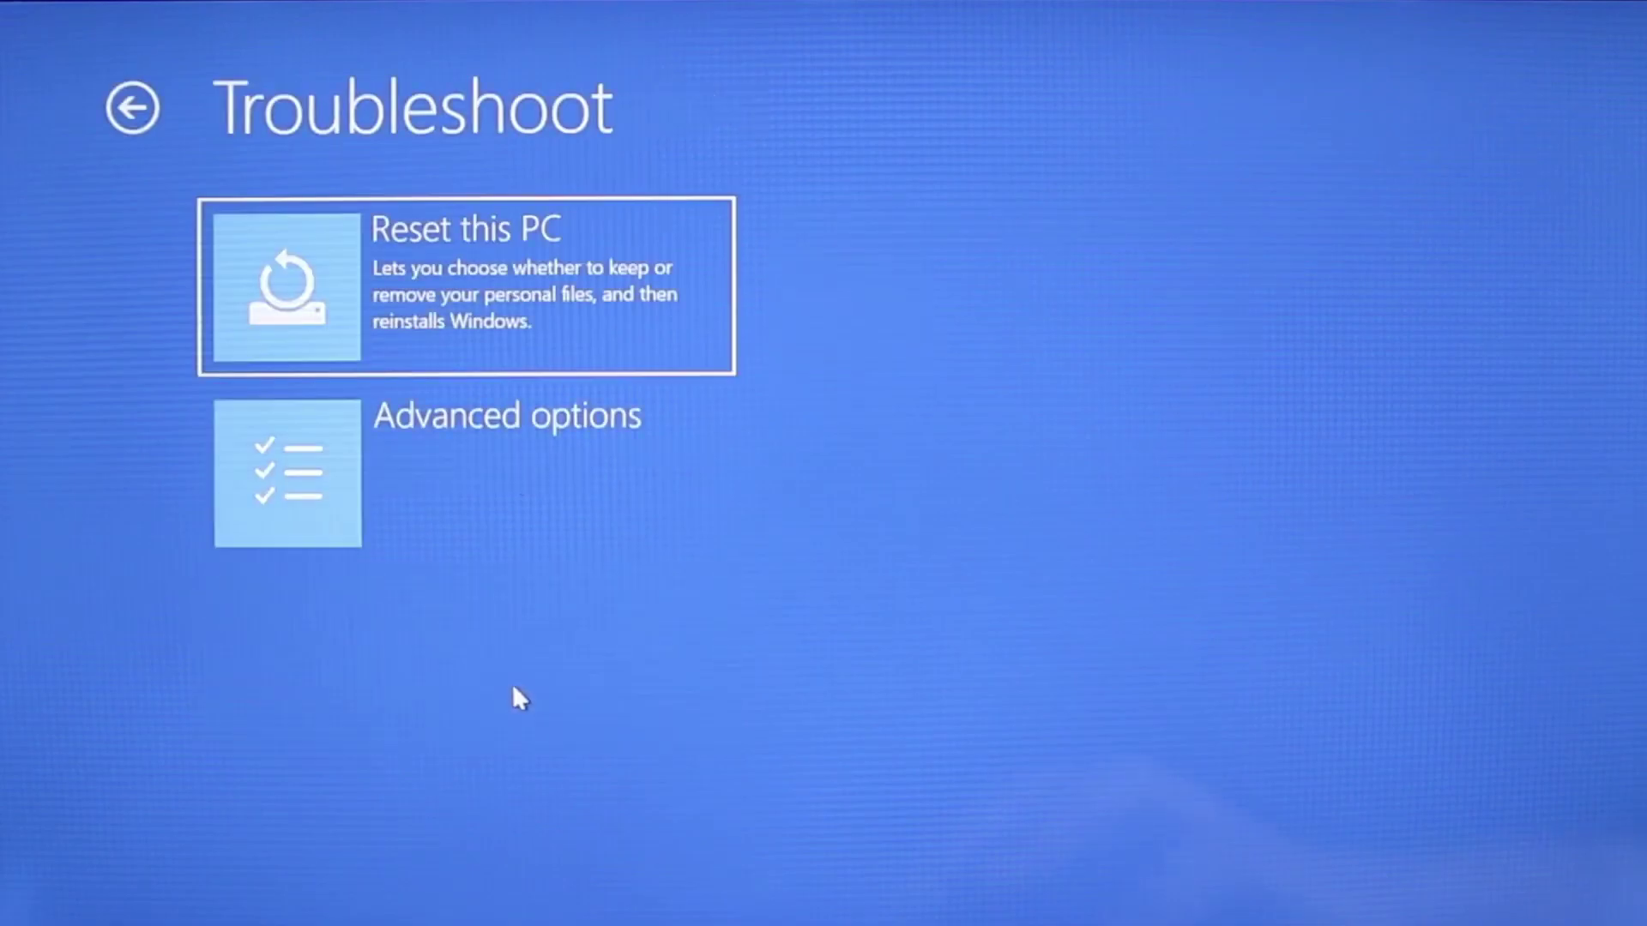
{"action": "left_click", "coordinate": [516, 481]}
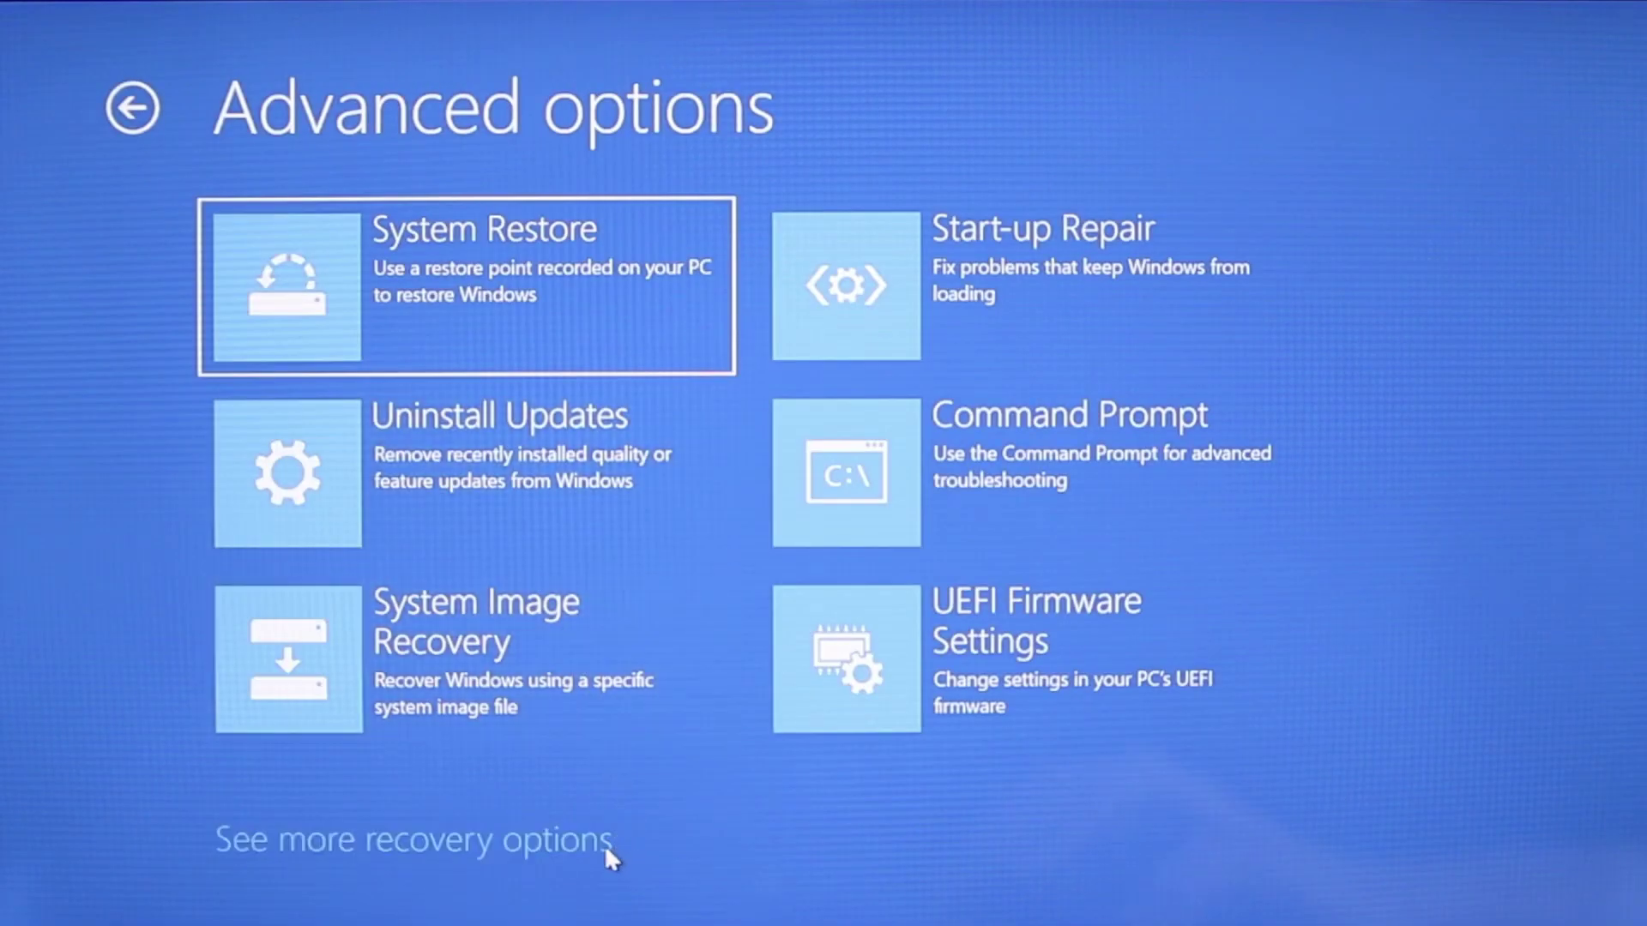
{"action": "left_click", "coordinate": [605, 845]}
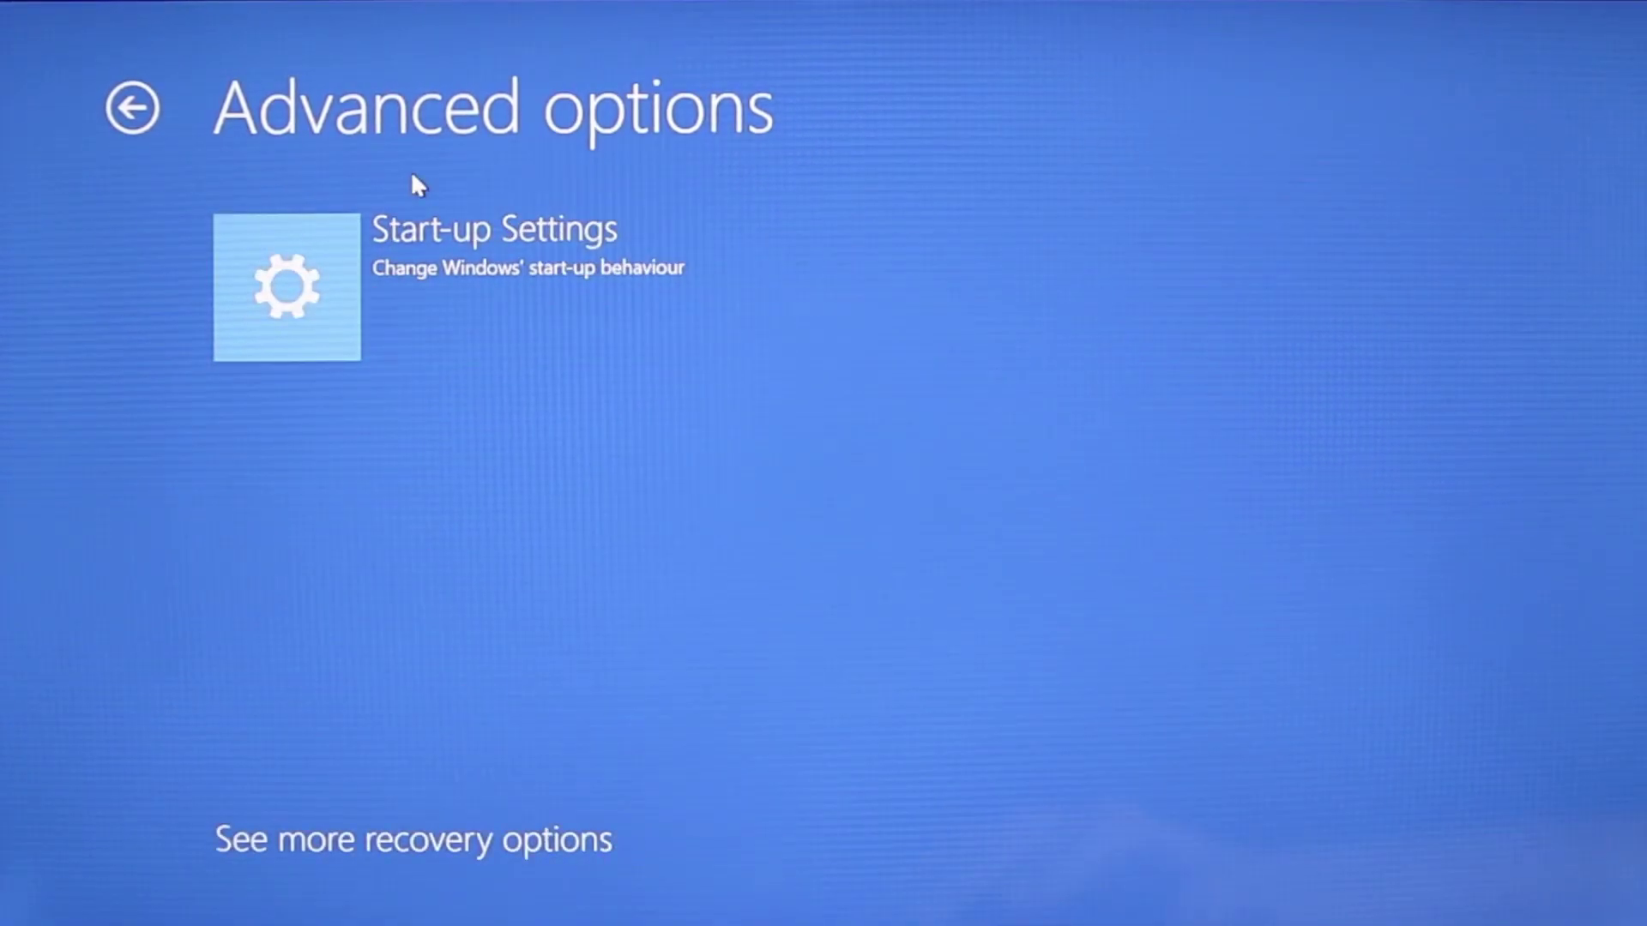
{"action": "left_click", "coordinate": [441, 263]}
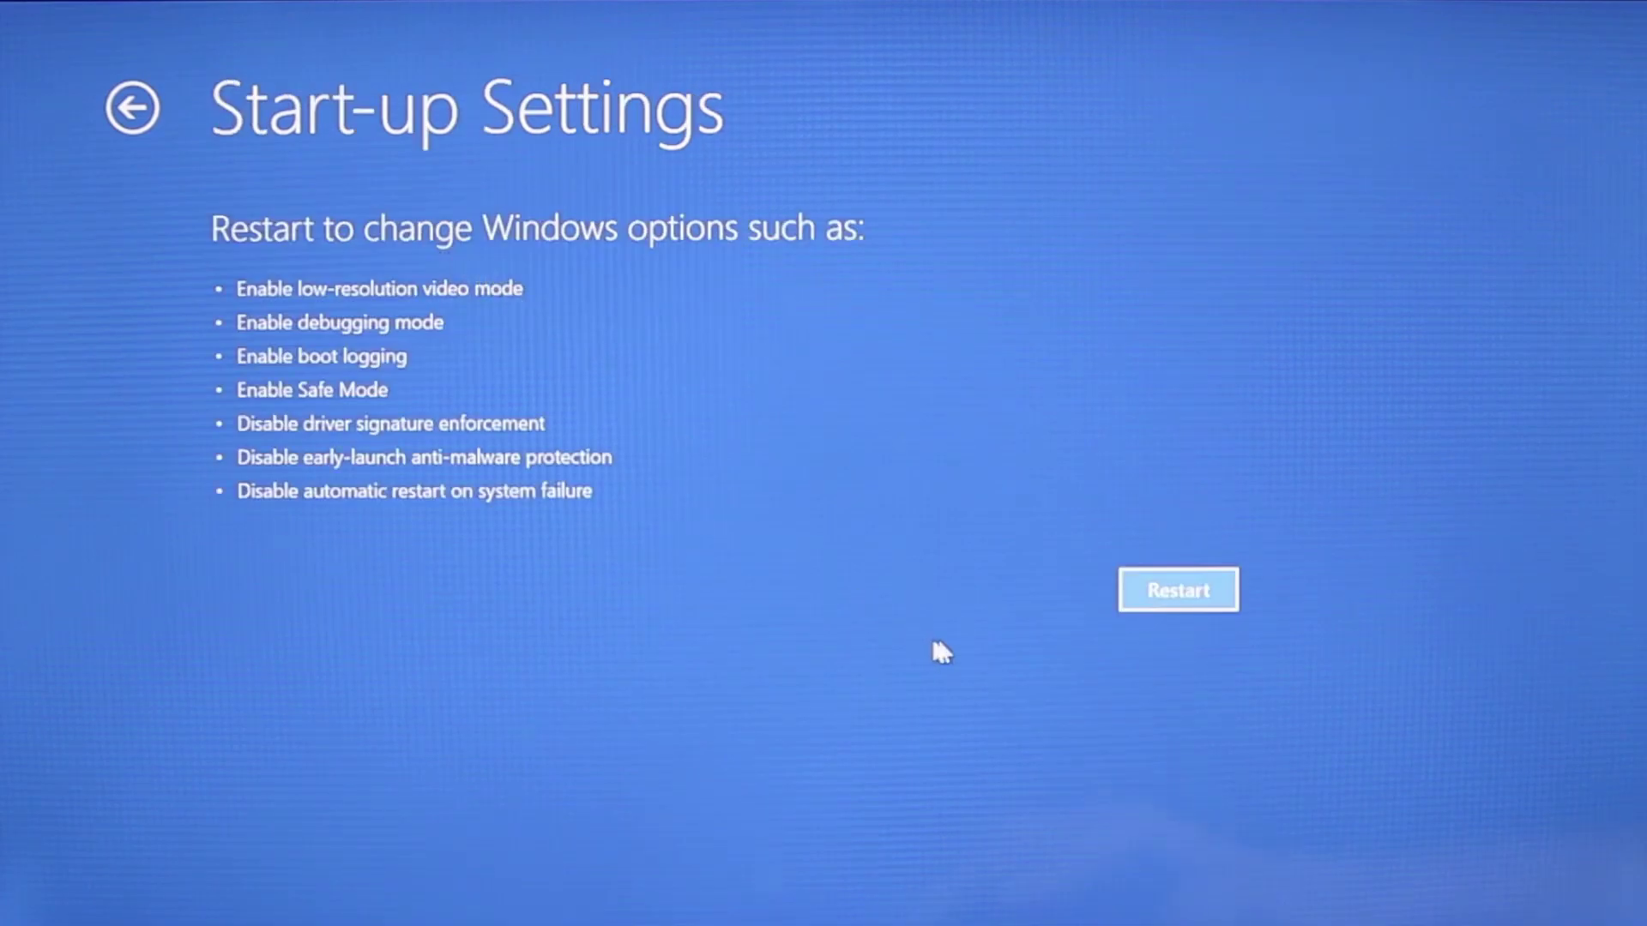
{"action": "left_click", "coordinate": [1158, 592]}
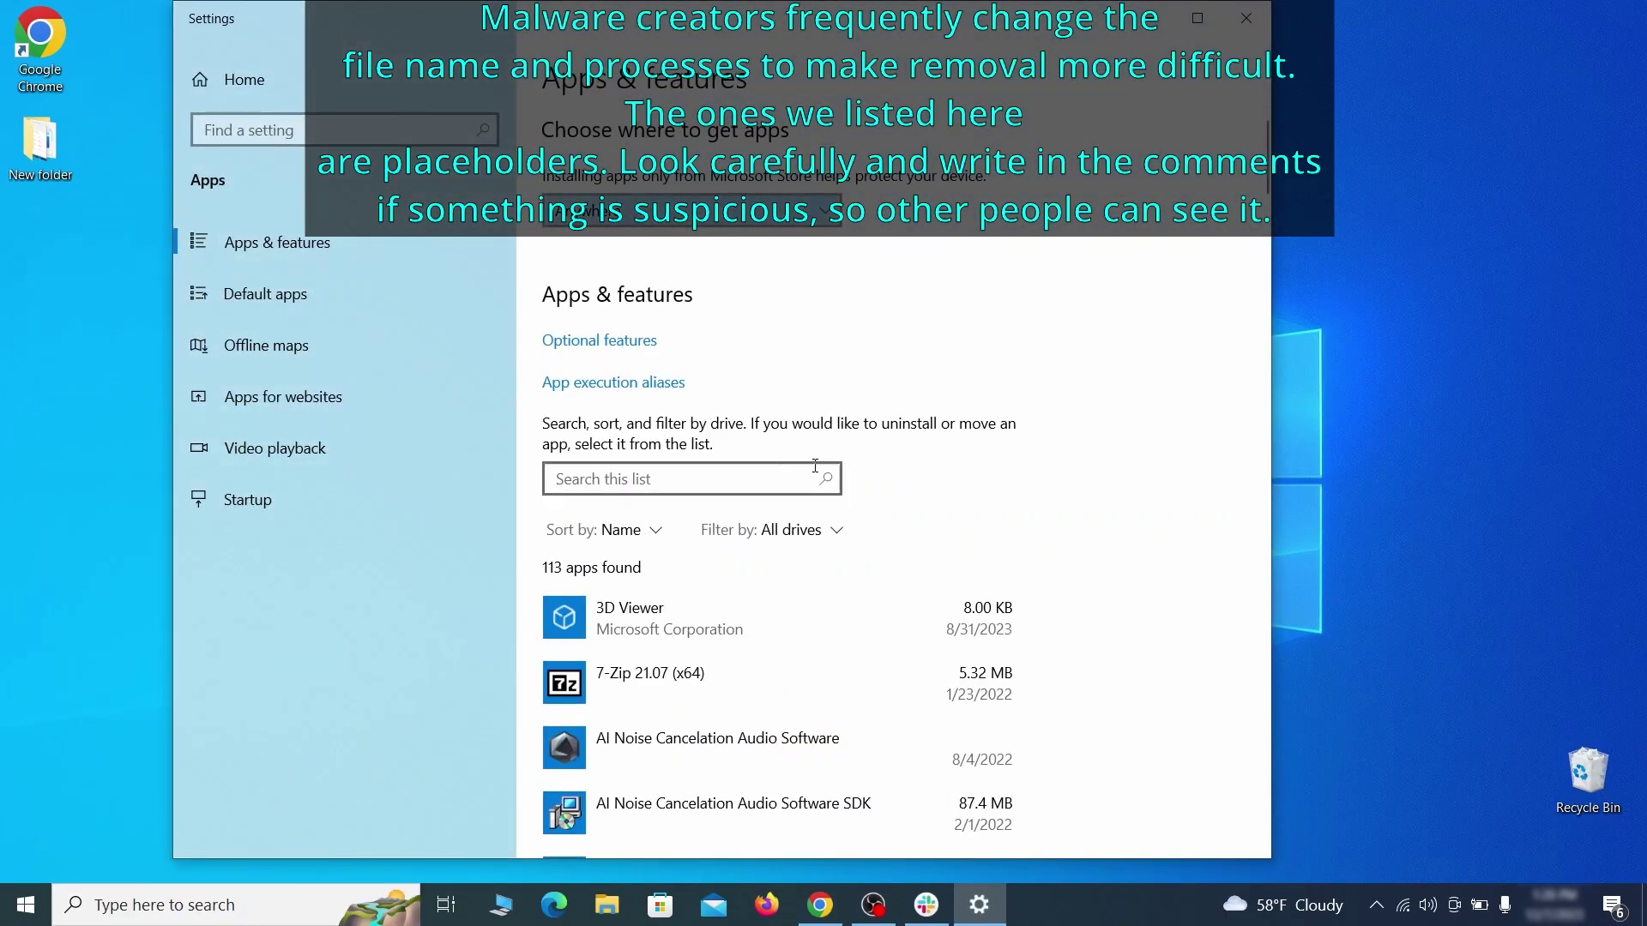
Step: Sort installed apps by install date and uninstall Example Malware App
{"action": "left_click", "coordinate": [645, 531]}
{"action": "left_click", "coordinate": [621, 642]}
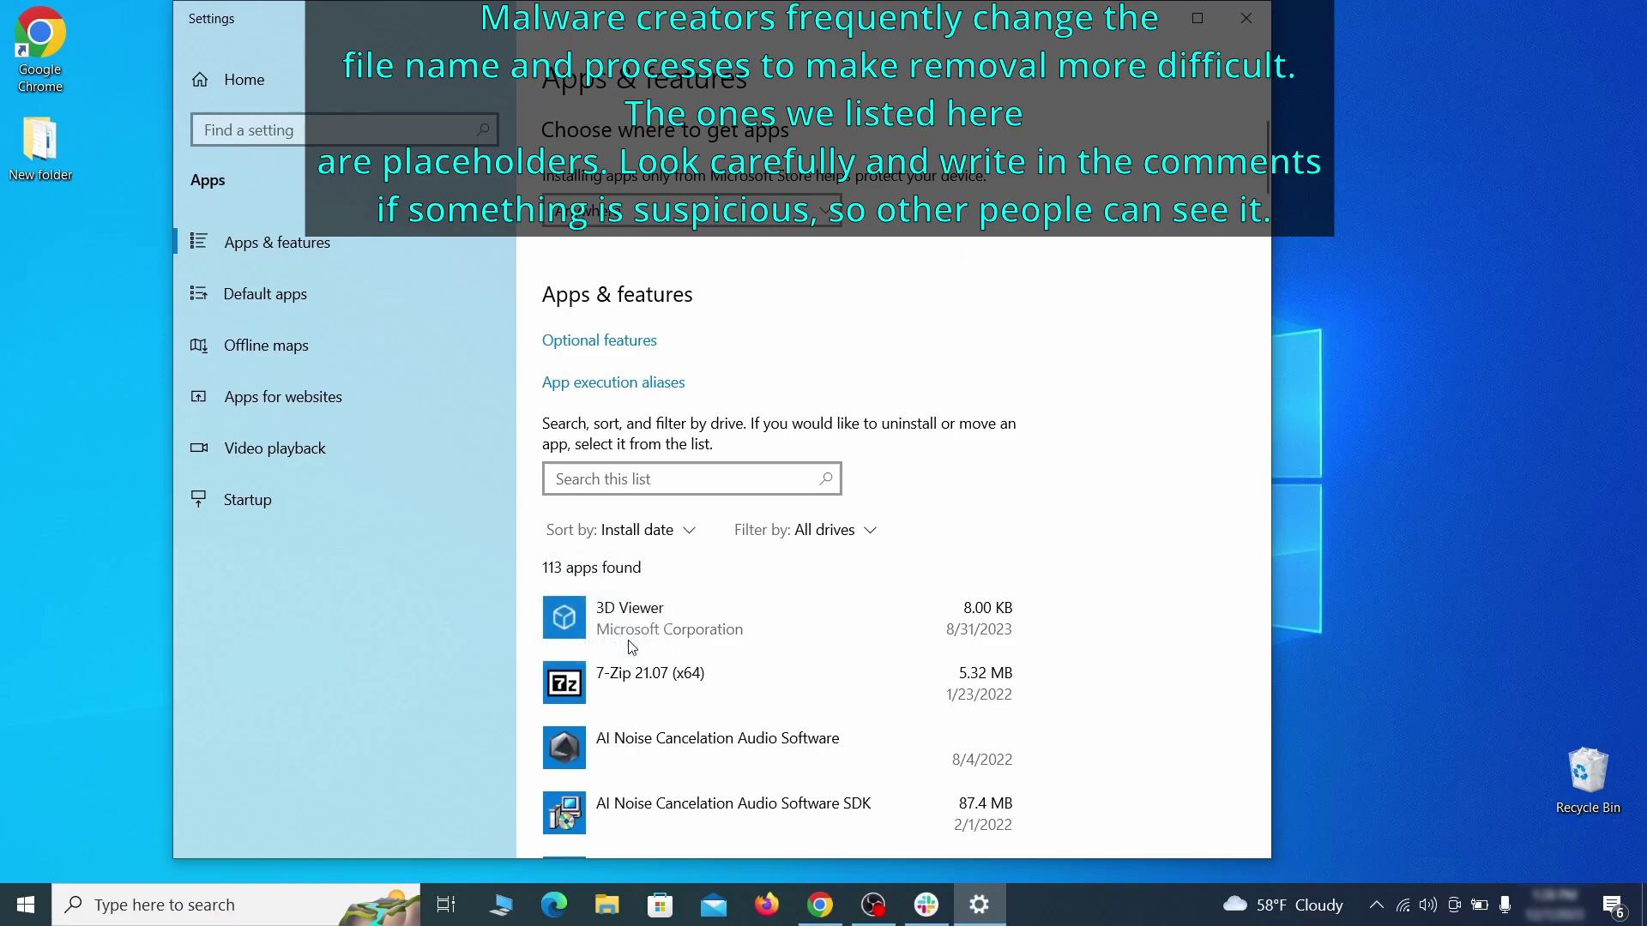
{"action": "scroll", "coordinate": [929, 538], "scroll_direction": "down", "scroll_amount": 2}
{"action": "left_click", "coordinate": [839, 611]}
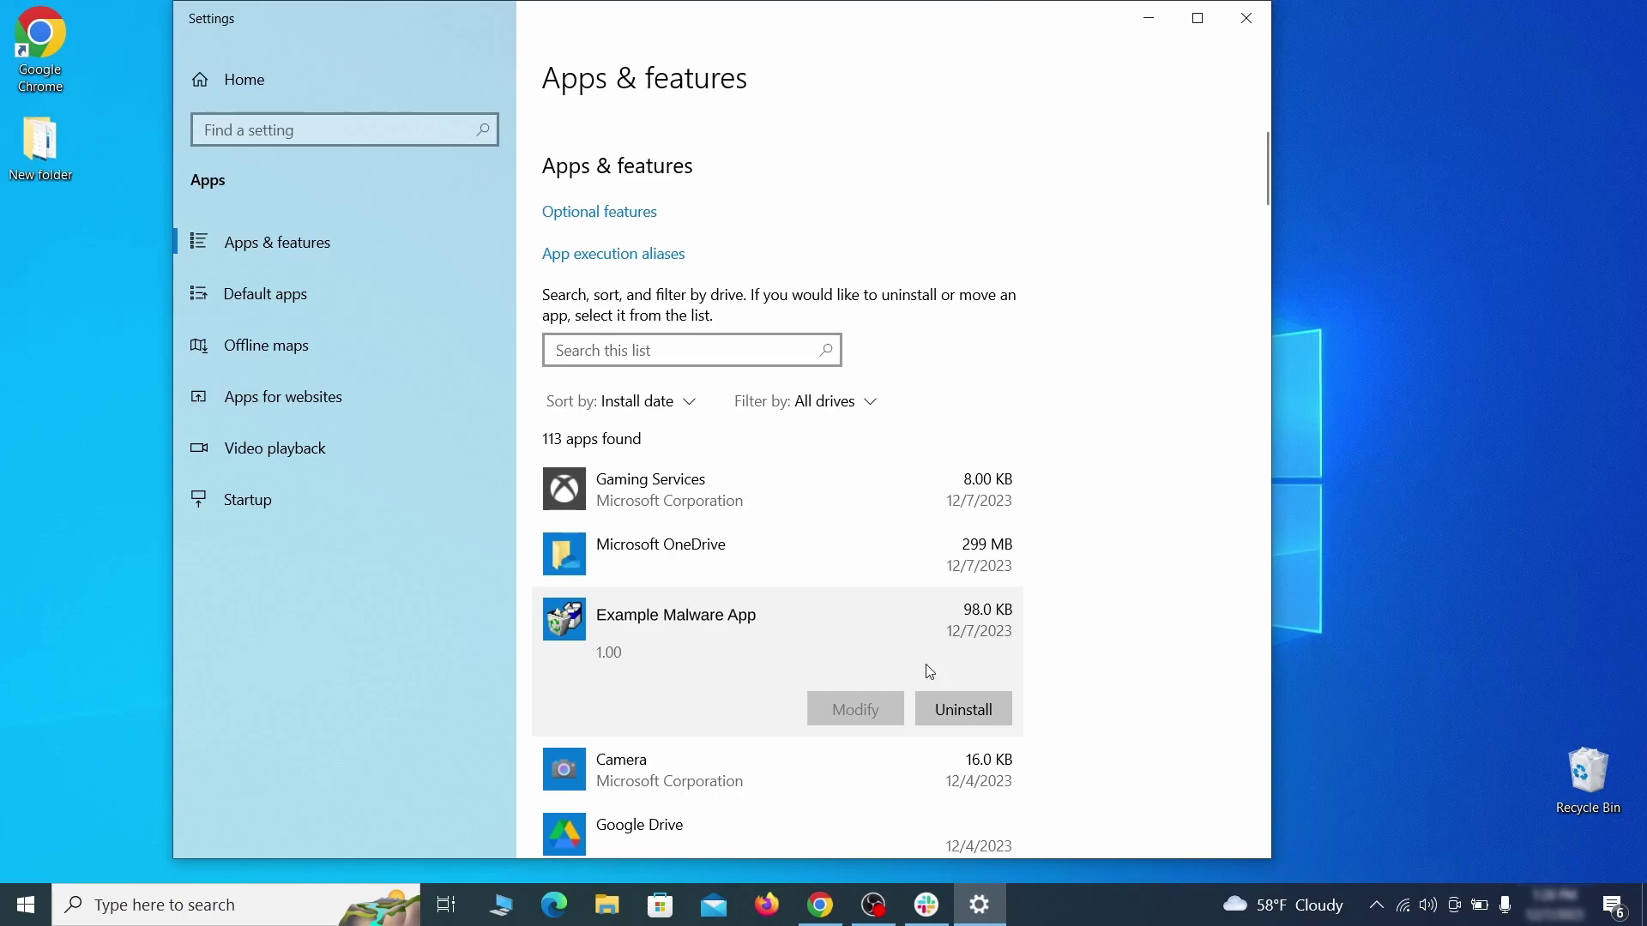
{"action": "left_click", "coordinate": [984, 712]}
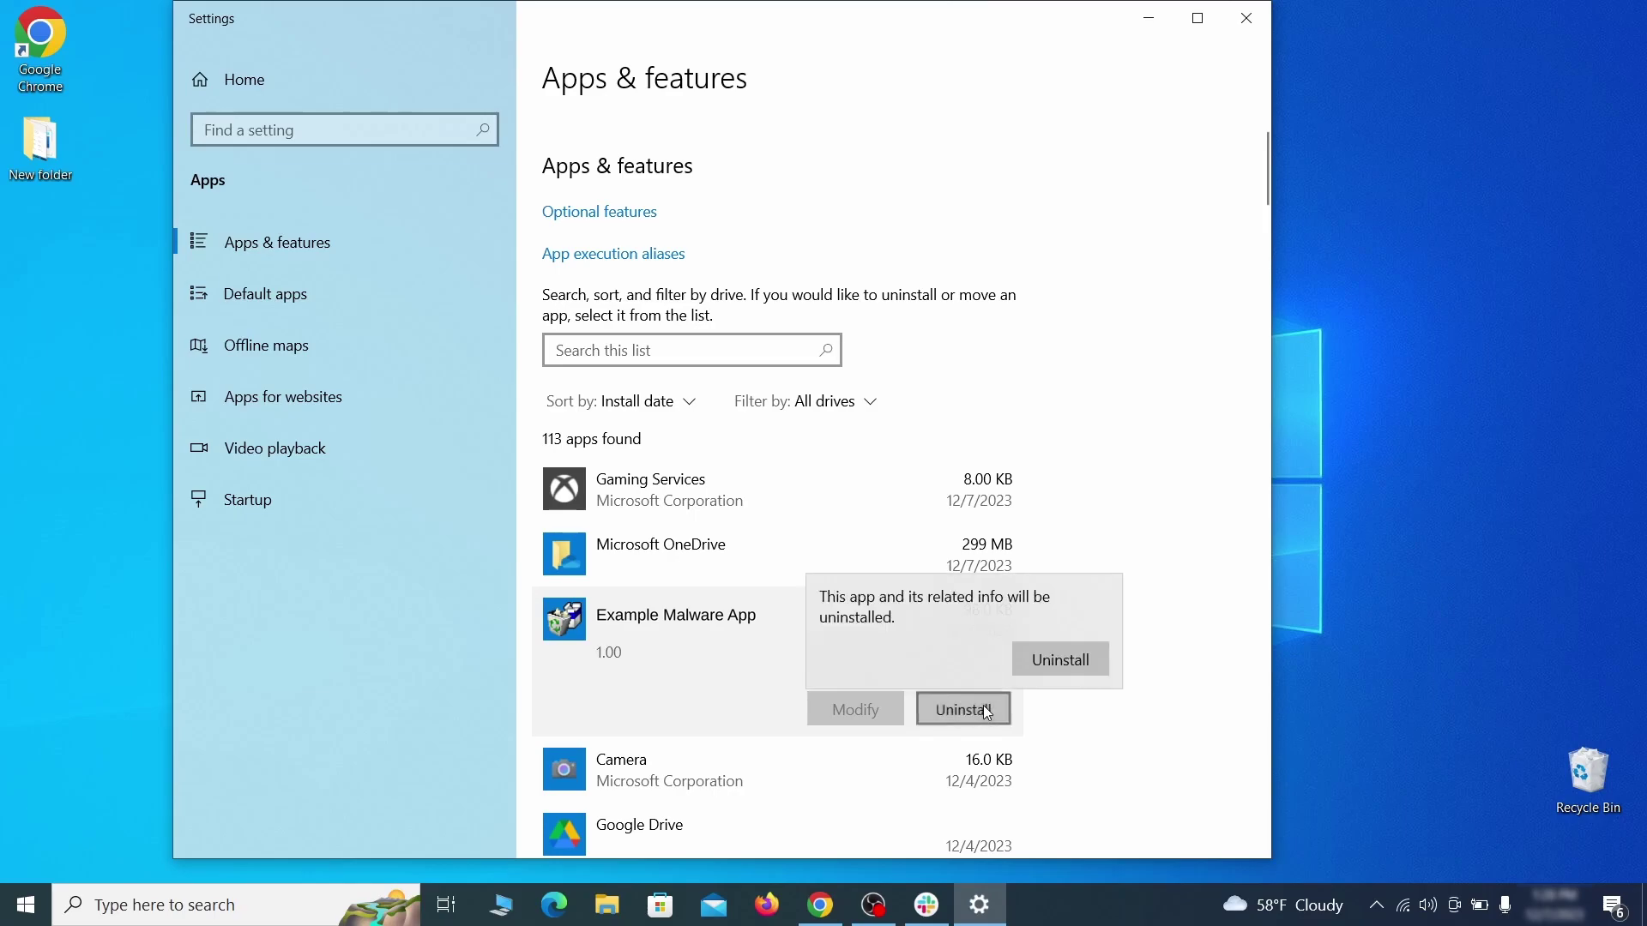
{"action": "left_click", "coordinate": [1081, 662]}
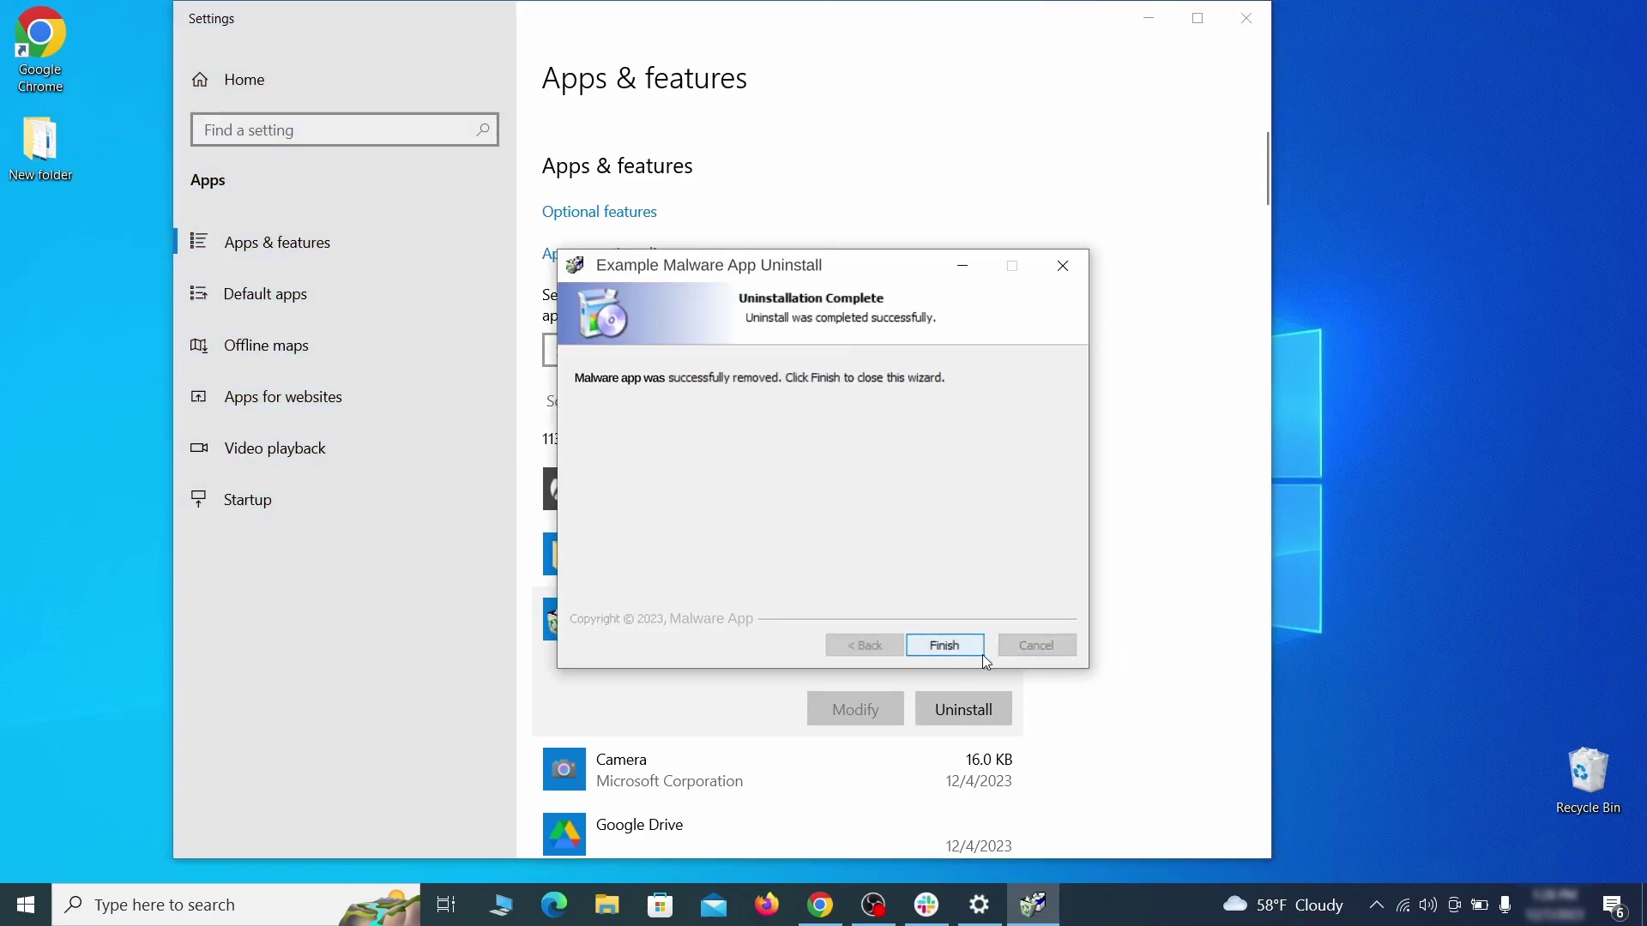
{"action": "left_click", "coordinate": [946, 645]}
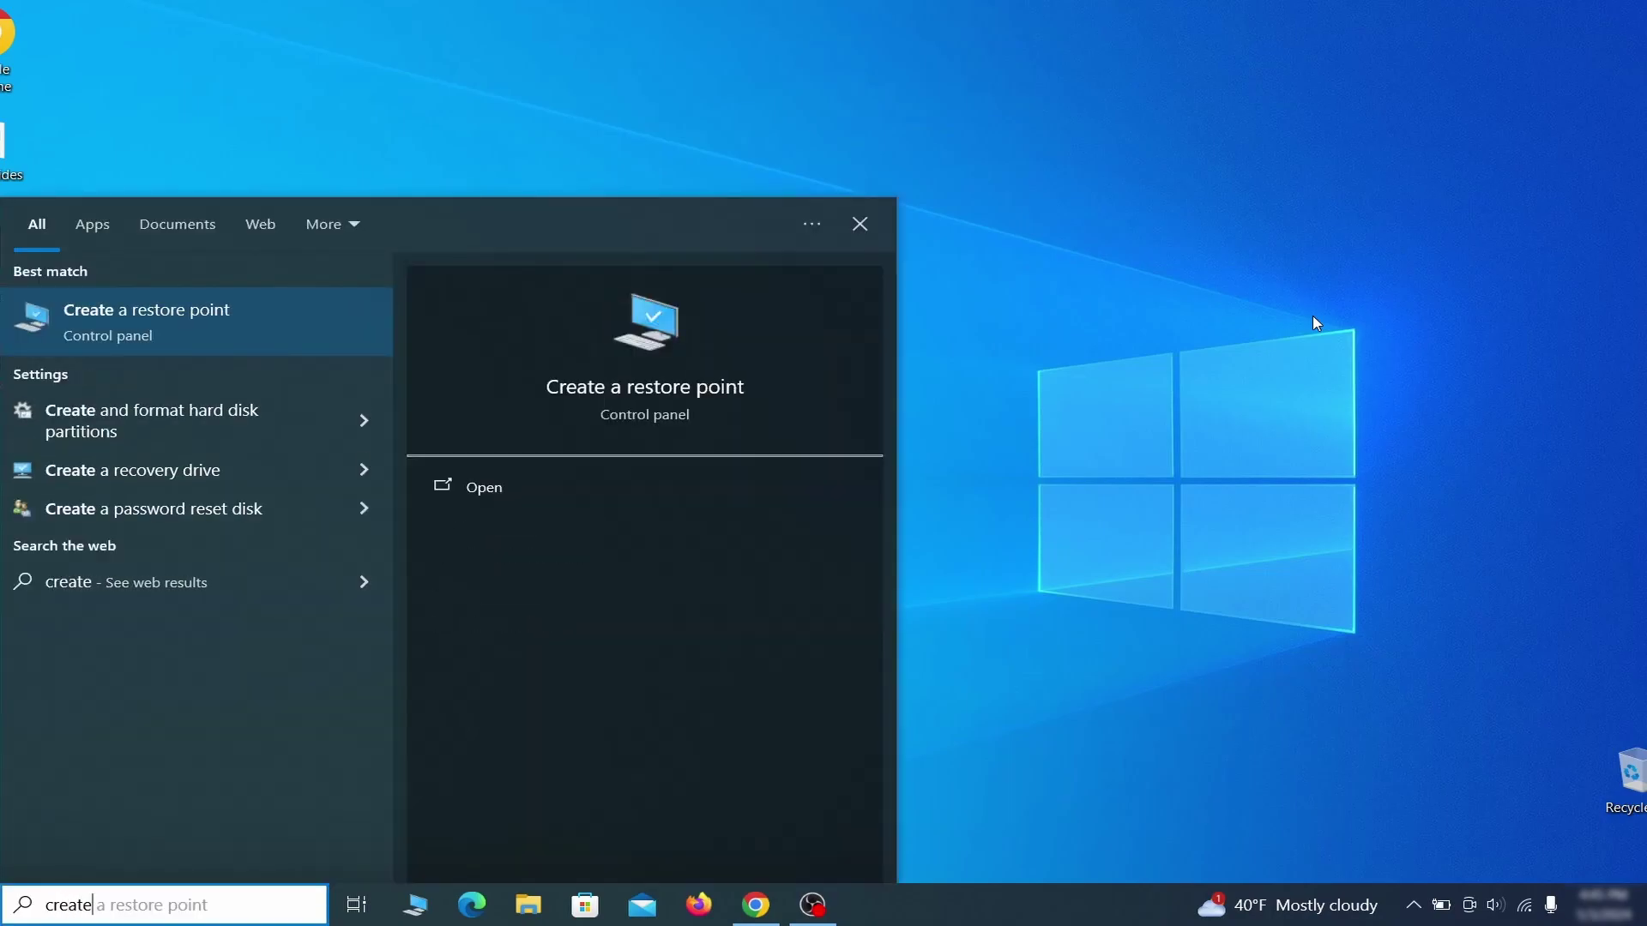
Step: Turn on system protection for drive C in System Properties
{"action": "type", "text": " a resto"}
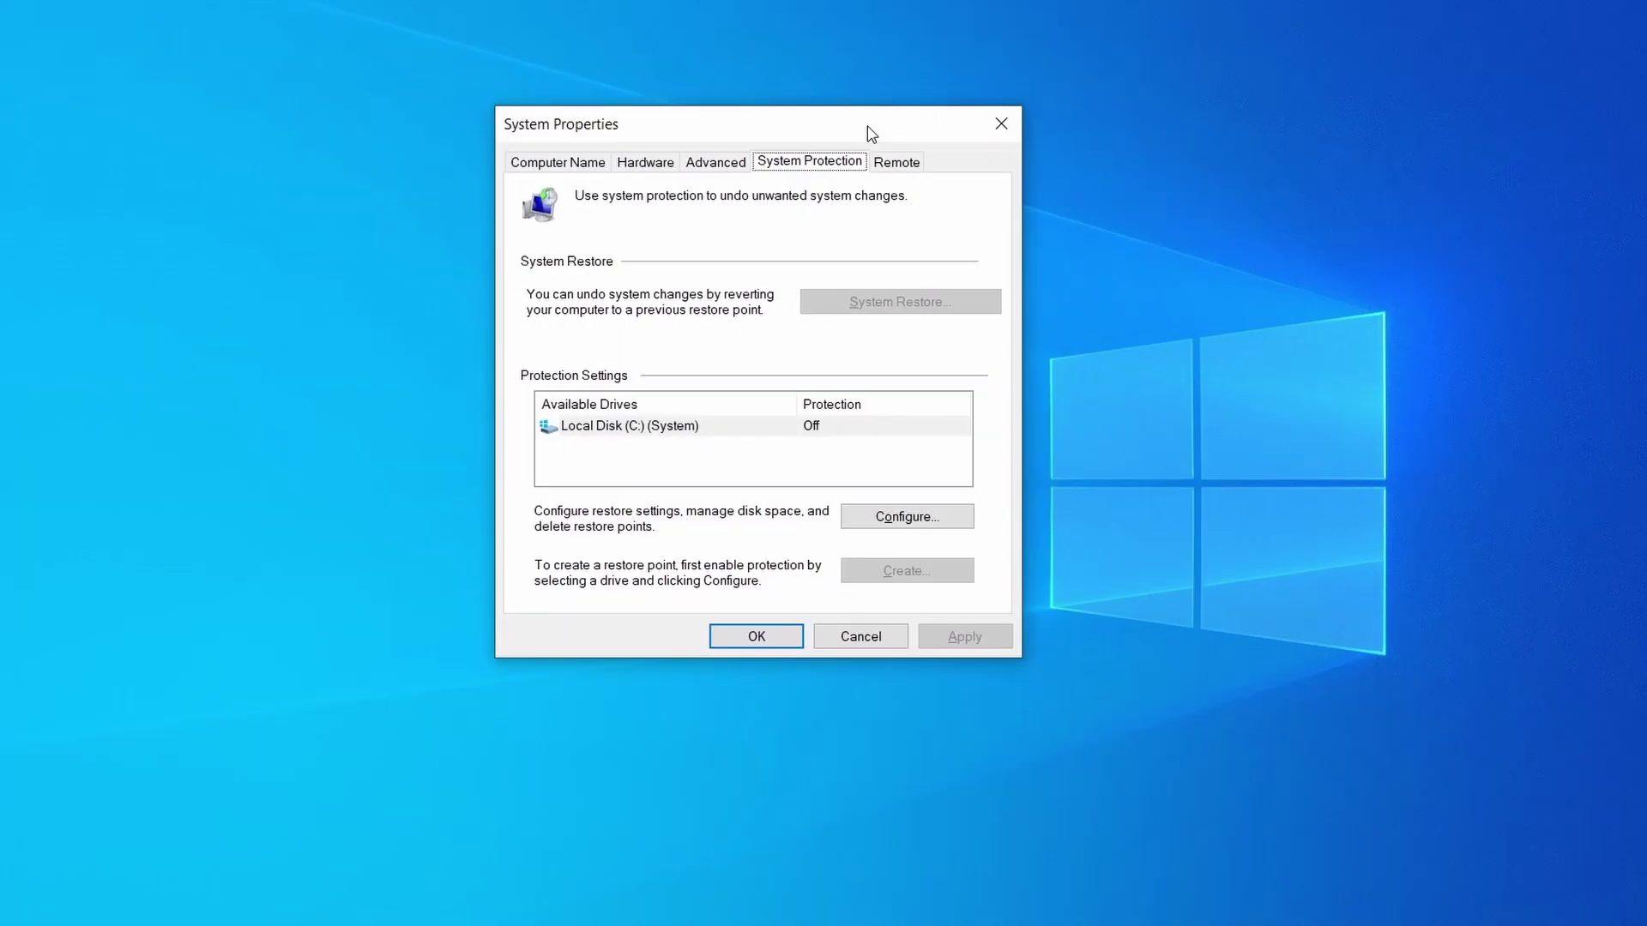
{"action": "left_click", "coordinate": [739, 430]}
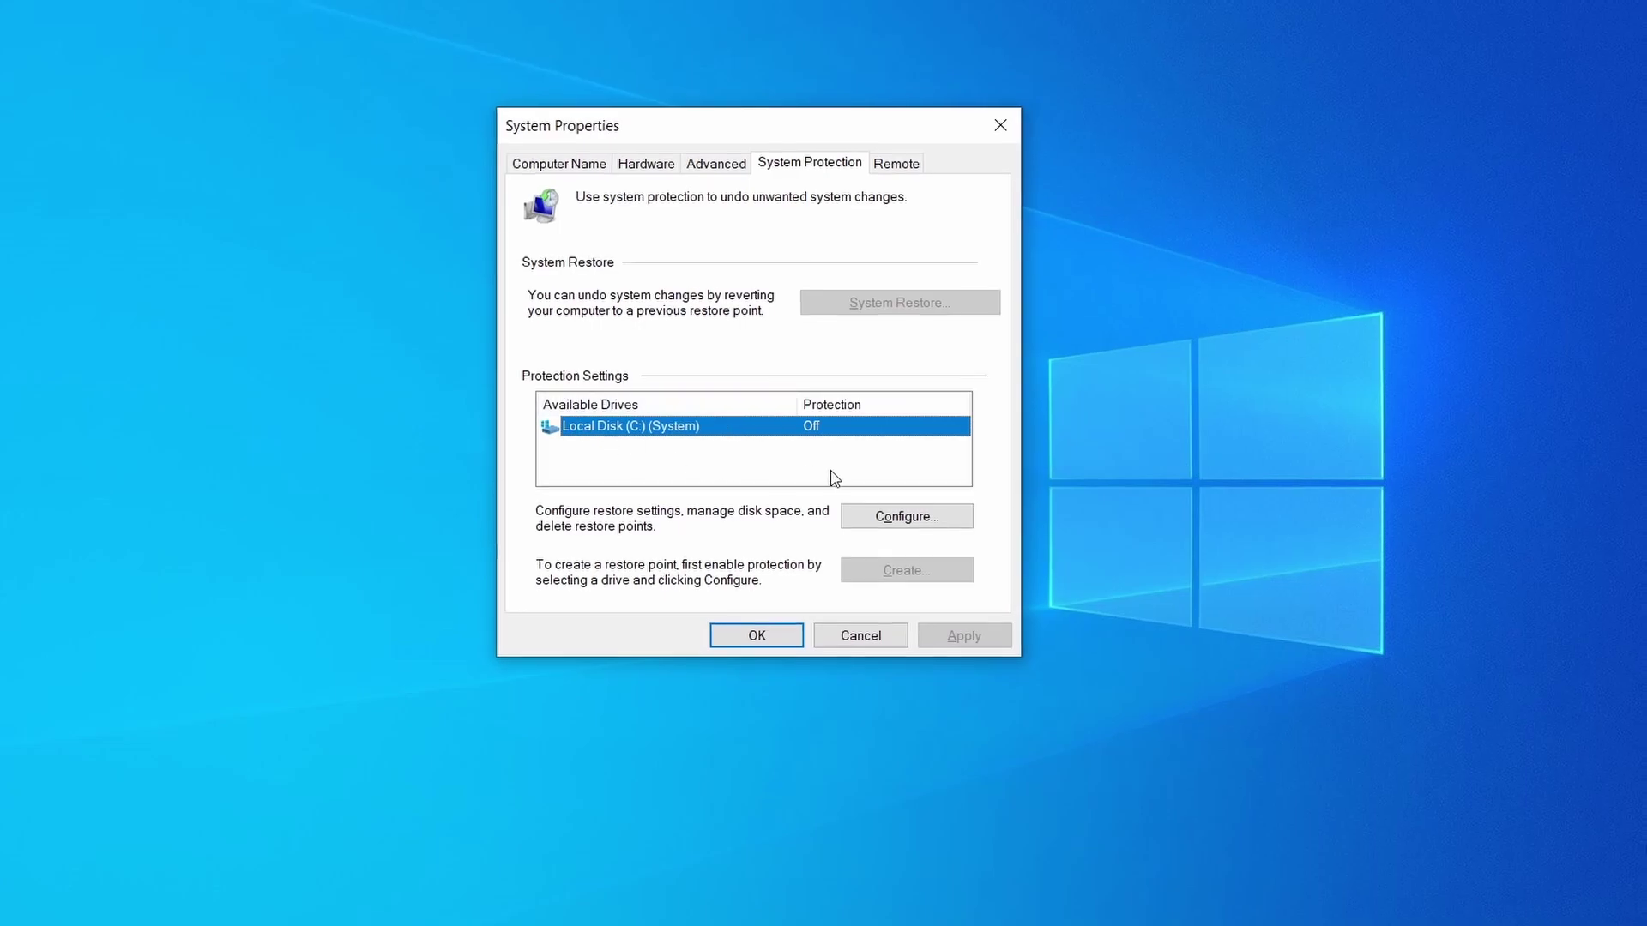
{"action": "left_click", "coordinate": [949, 518]}
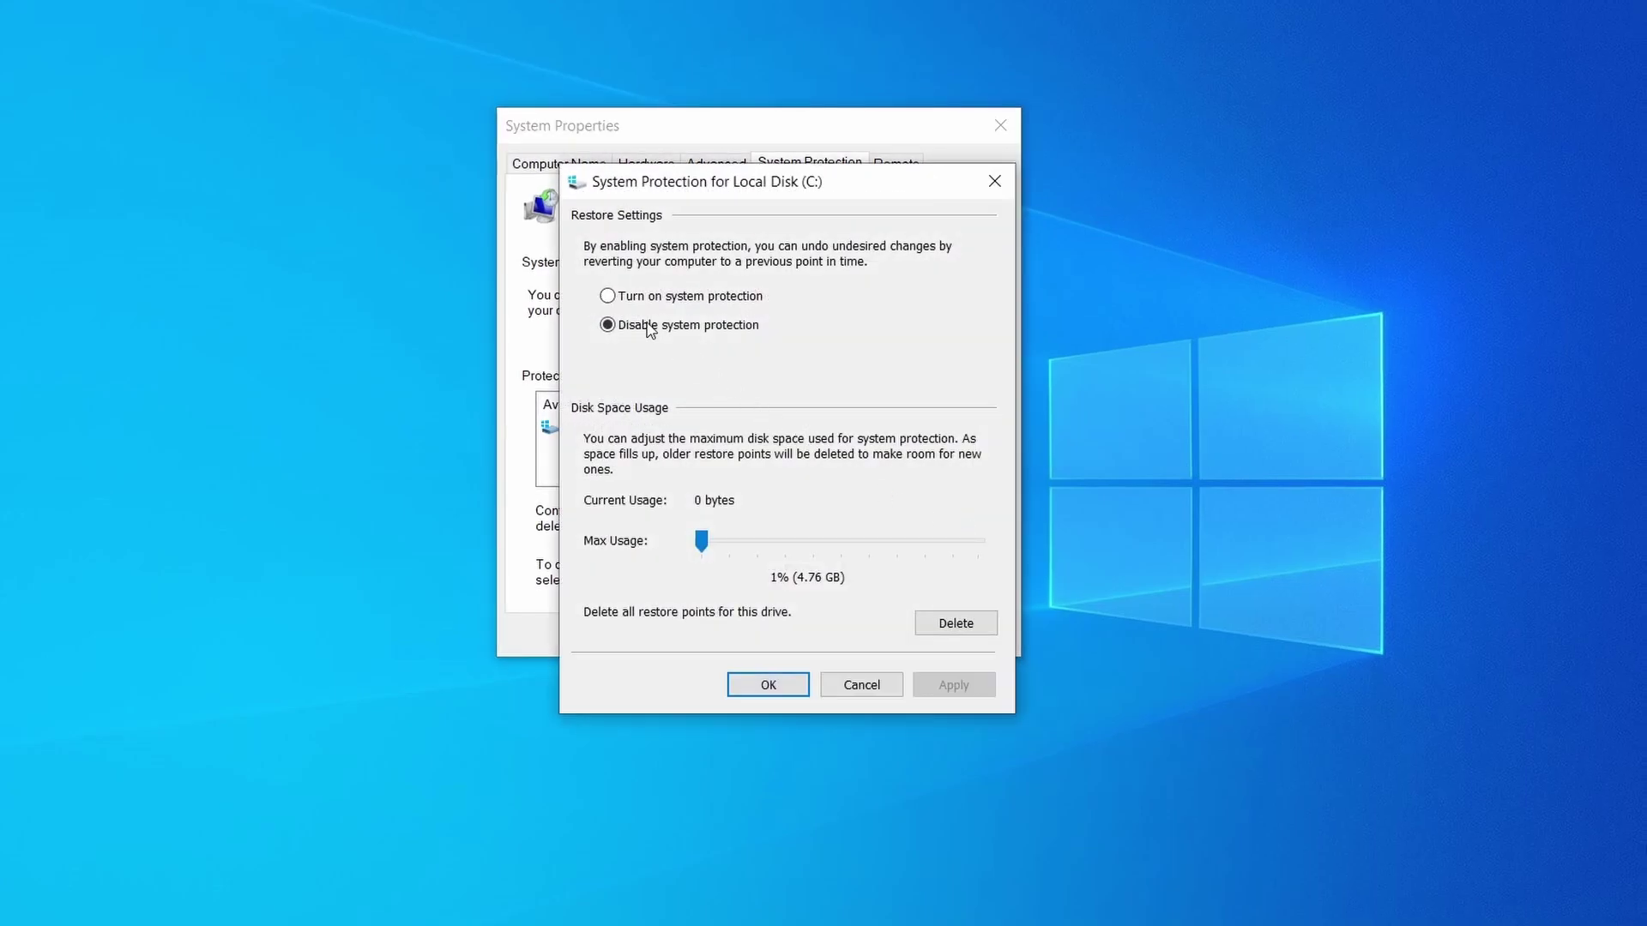
{"action": "left_click", "coordinate": [608, 297]}
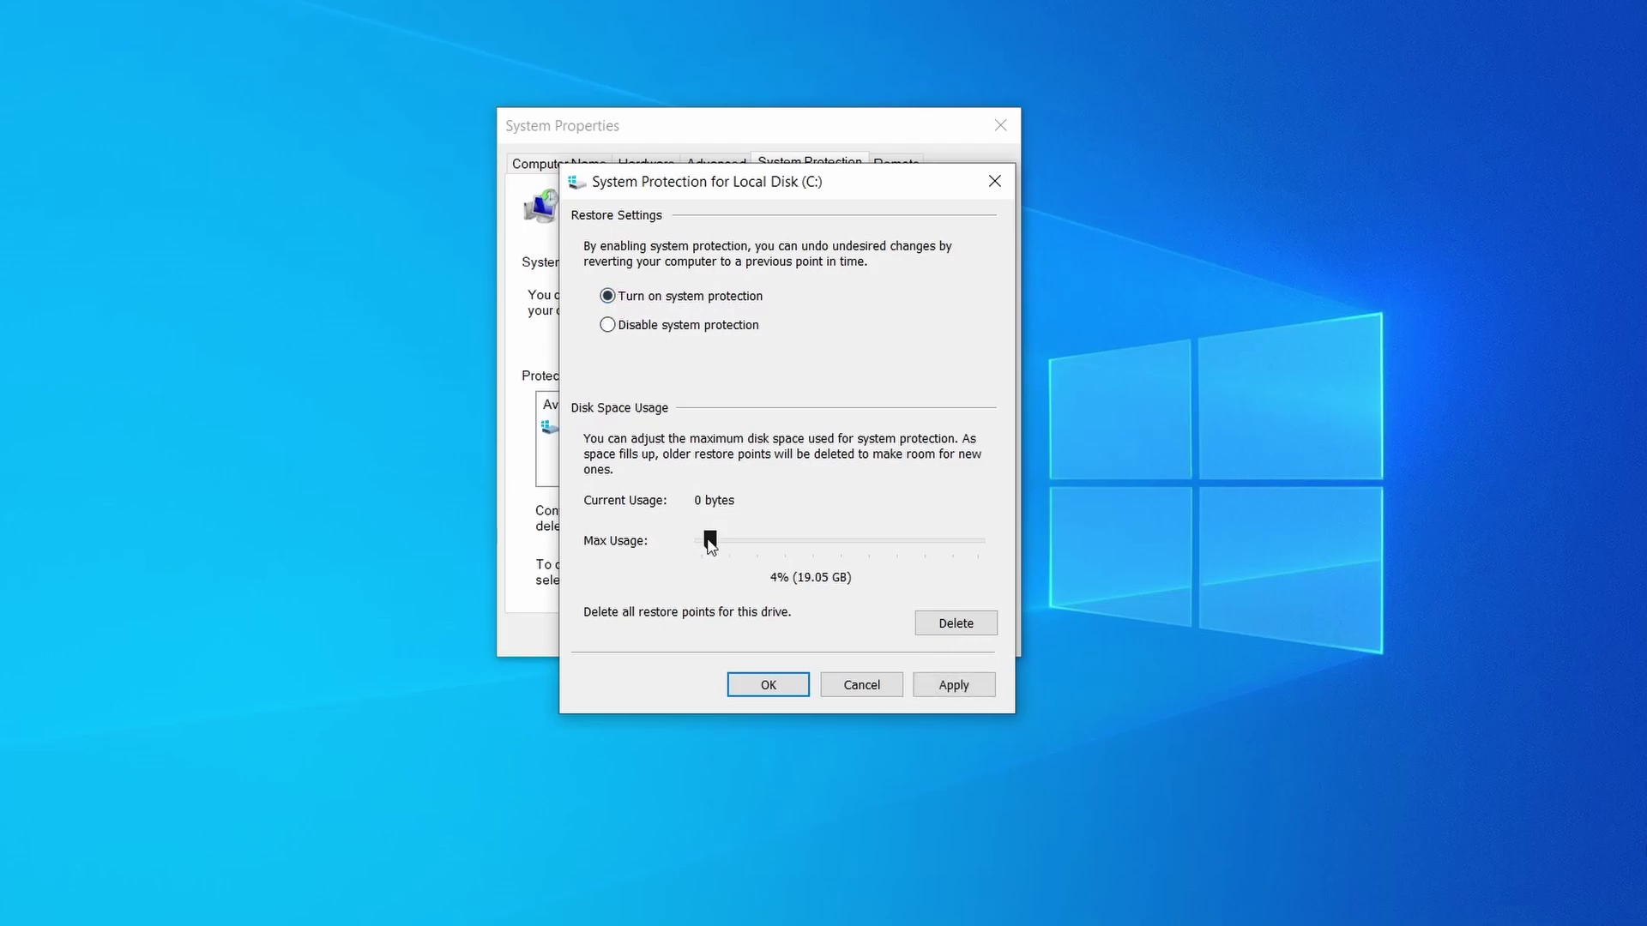
{"action": "left_click", "coordinate": [950, 684]}
{"action": "left_click", "coordinate": [780, 684]}
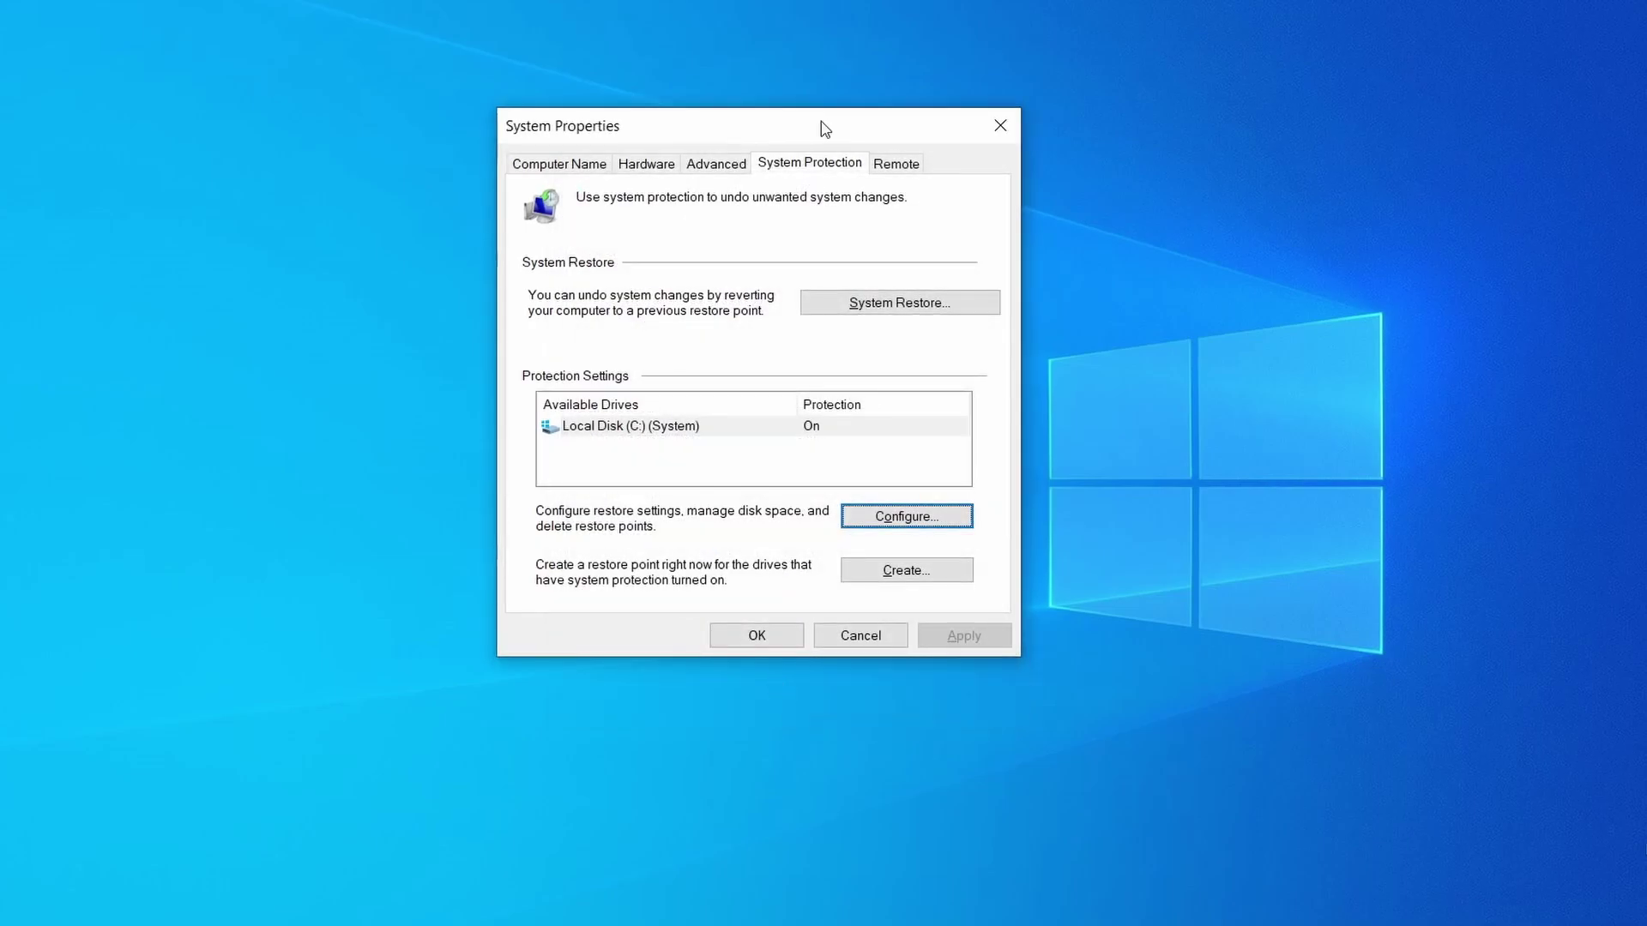
Step: Create the restore point 'Restore Point 1' and list the available restore points
{"action": "left_click", "coordinate": [920, 579]}
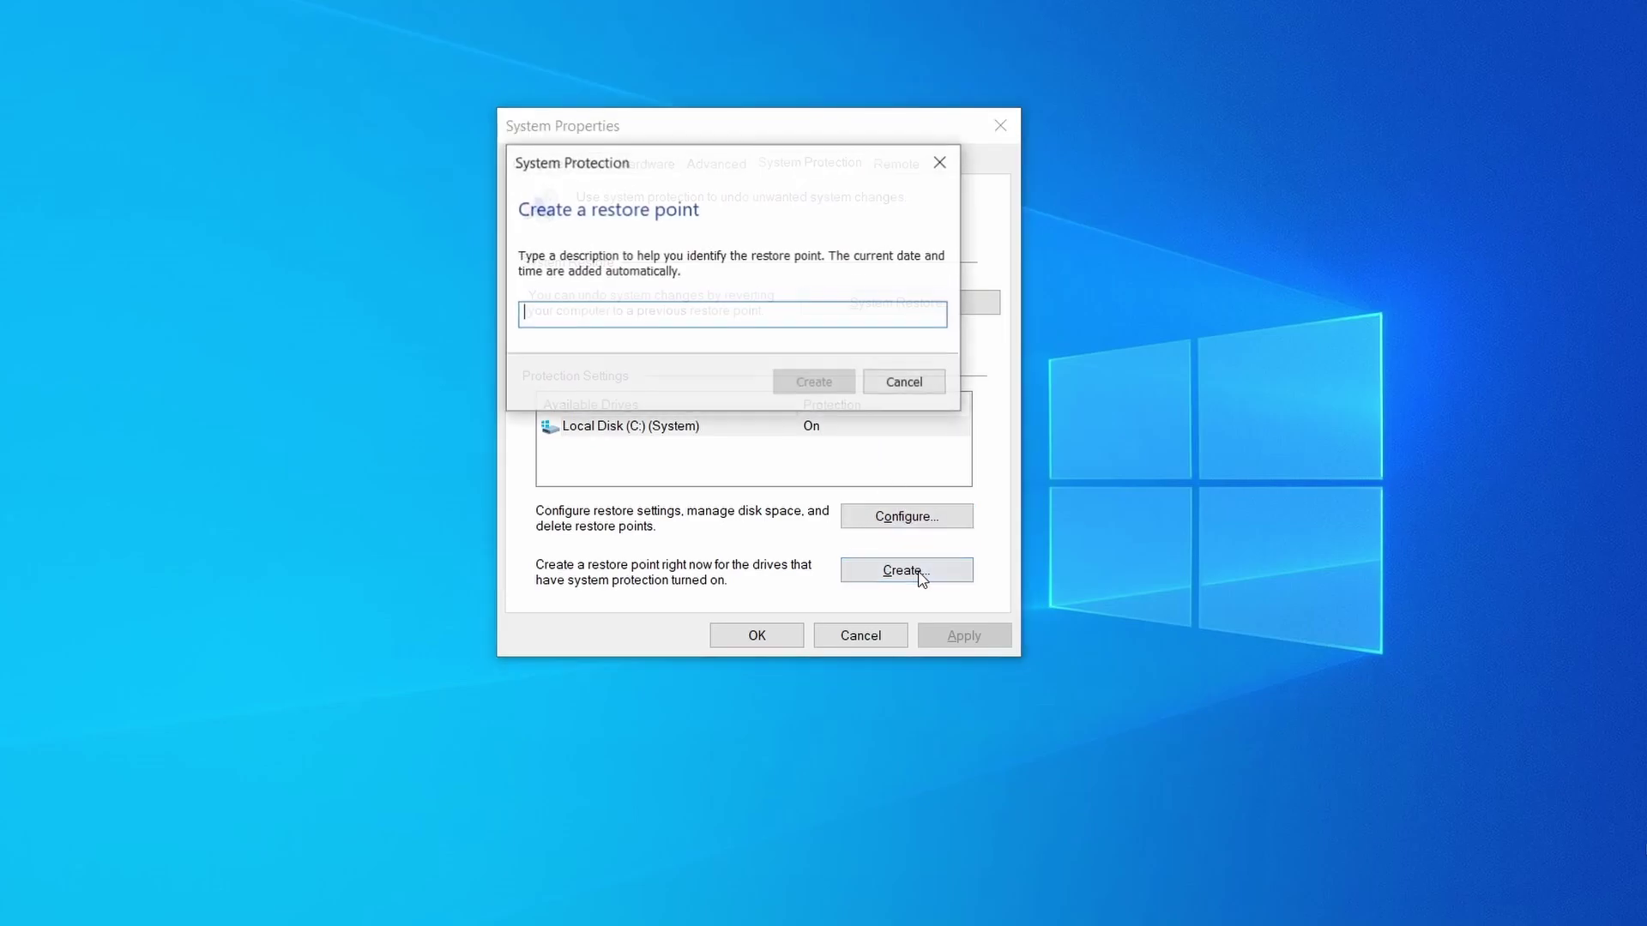
{"action": "type", "text": "Restore Point 1"}
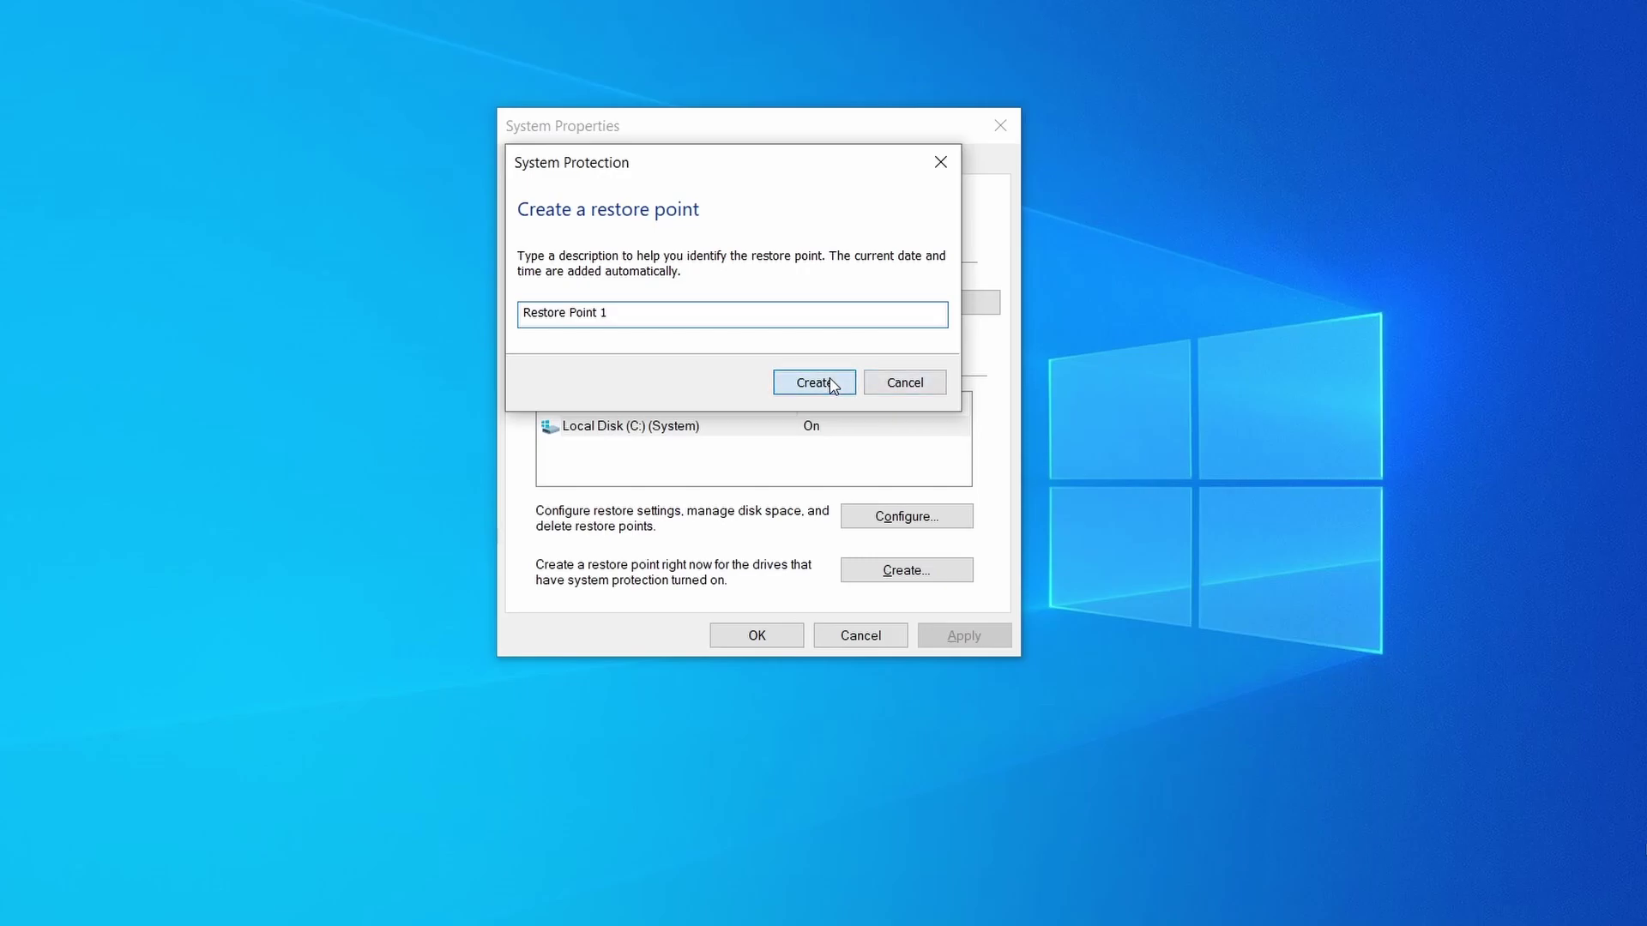
{"action": "left_click", "coordinate": [830, 380]}
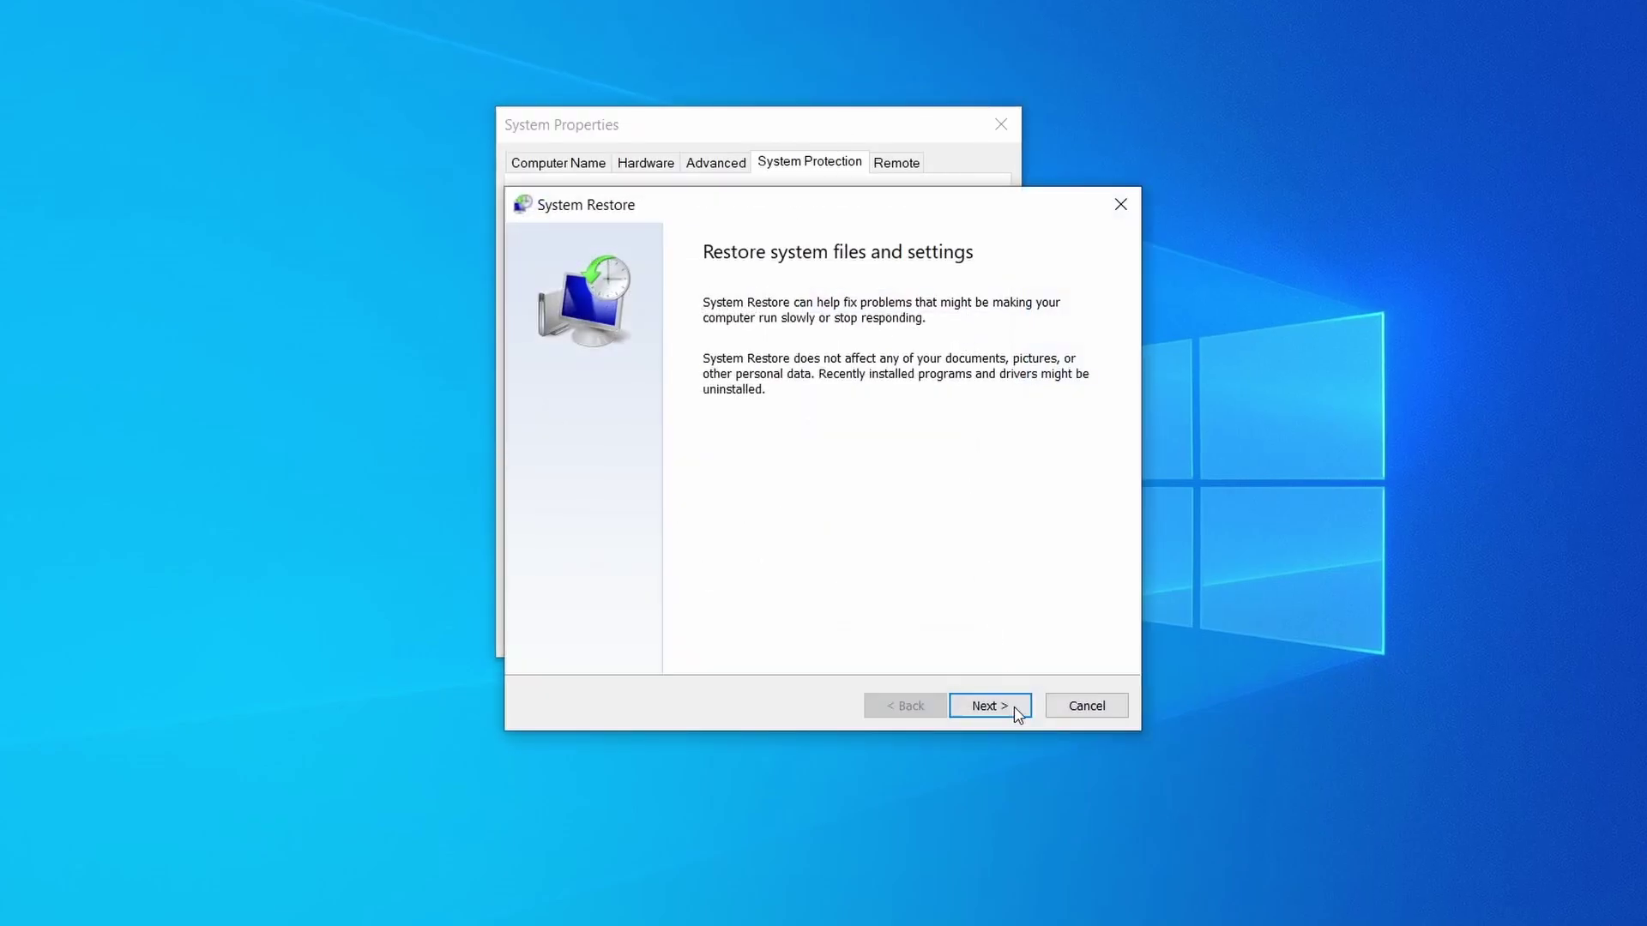
{"action": "left_click", "coordinate": [1017, 714]}
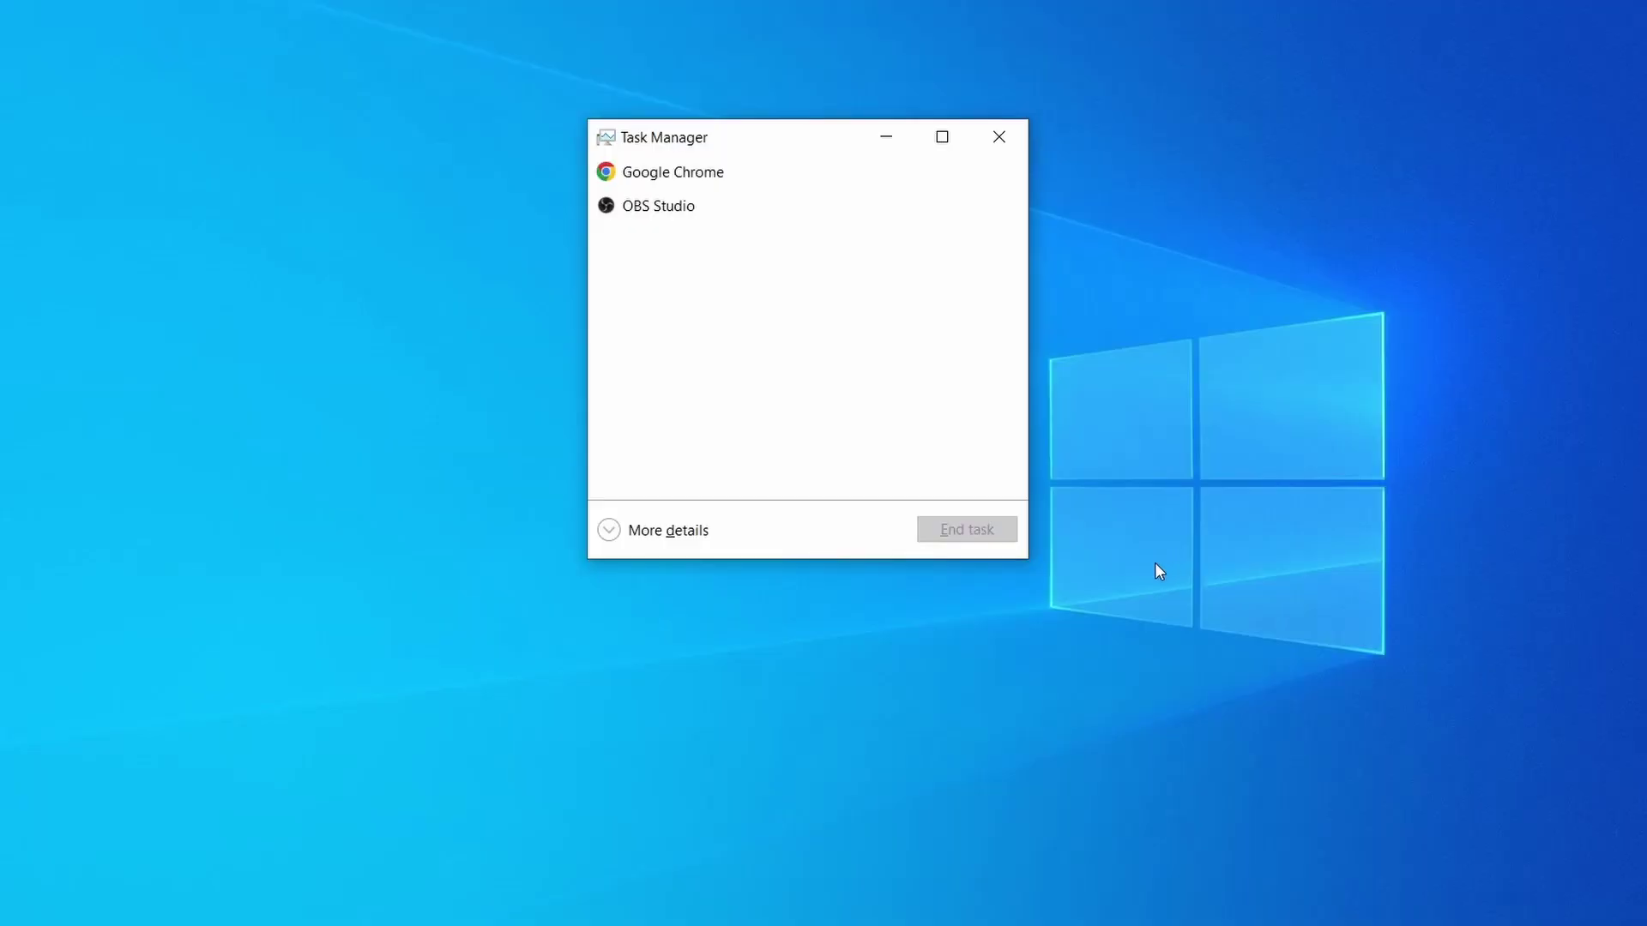
Step: Expand Task Manager, sort by CPU and memory, and open Example Malware Process's file location
{"action": "left_click", "coordinate": [623, 531]}
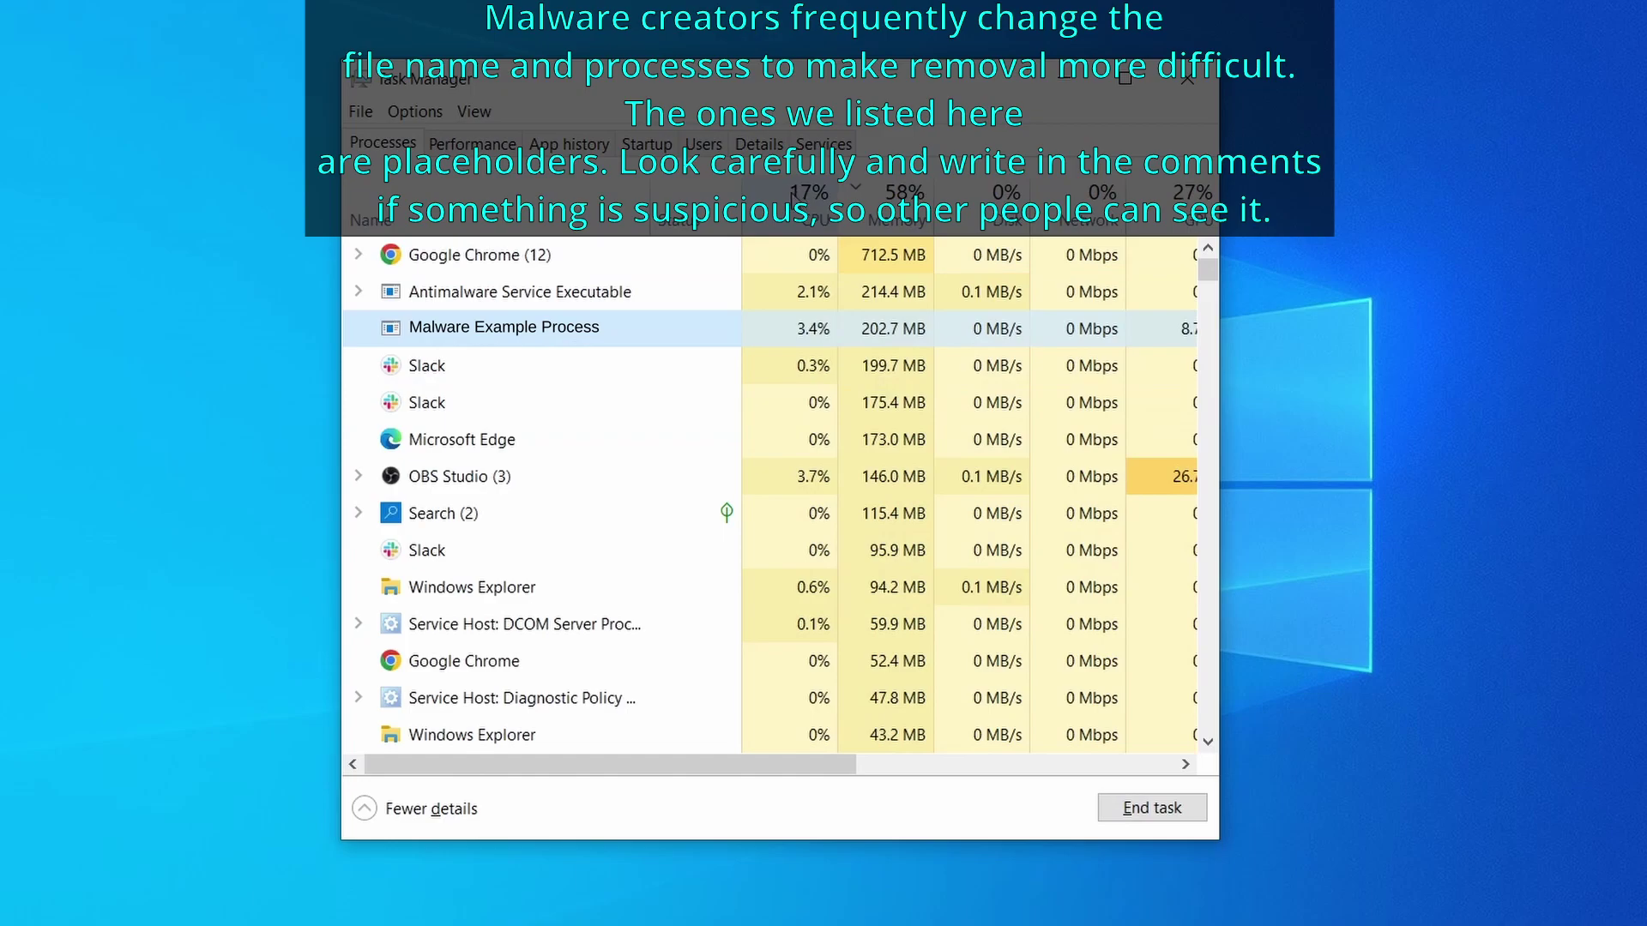
{"action": "left_click", "coordinate": [810, 204]}
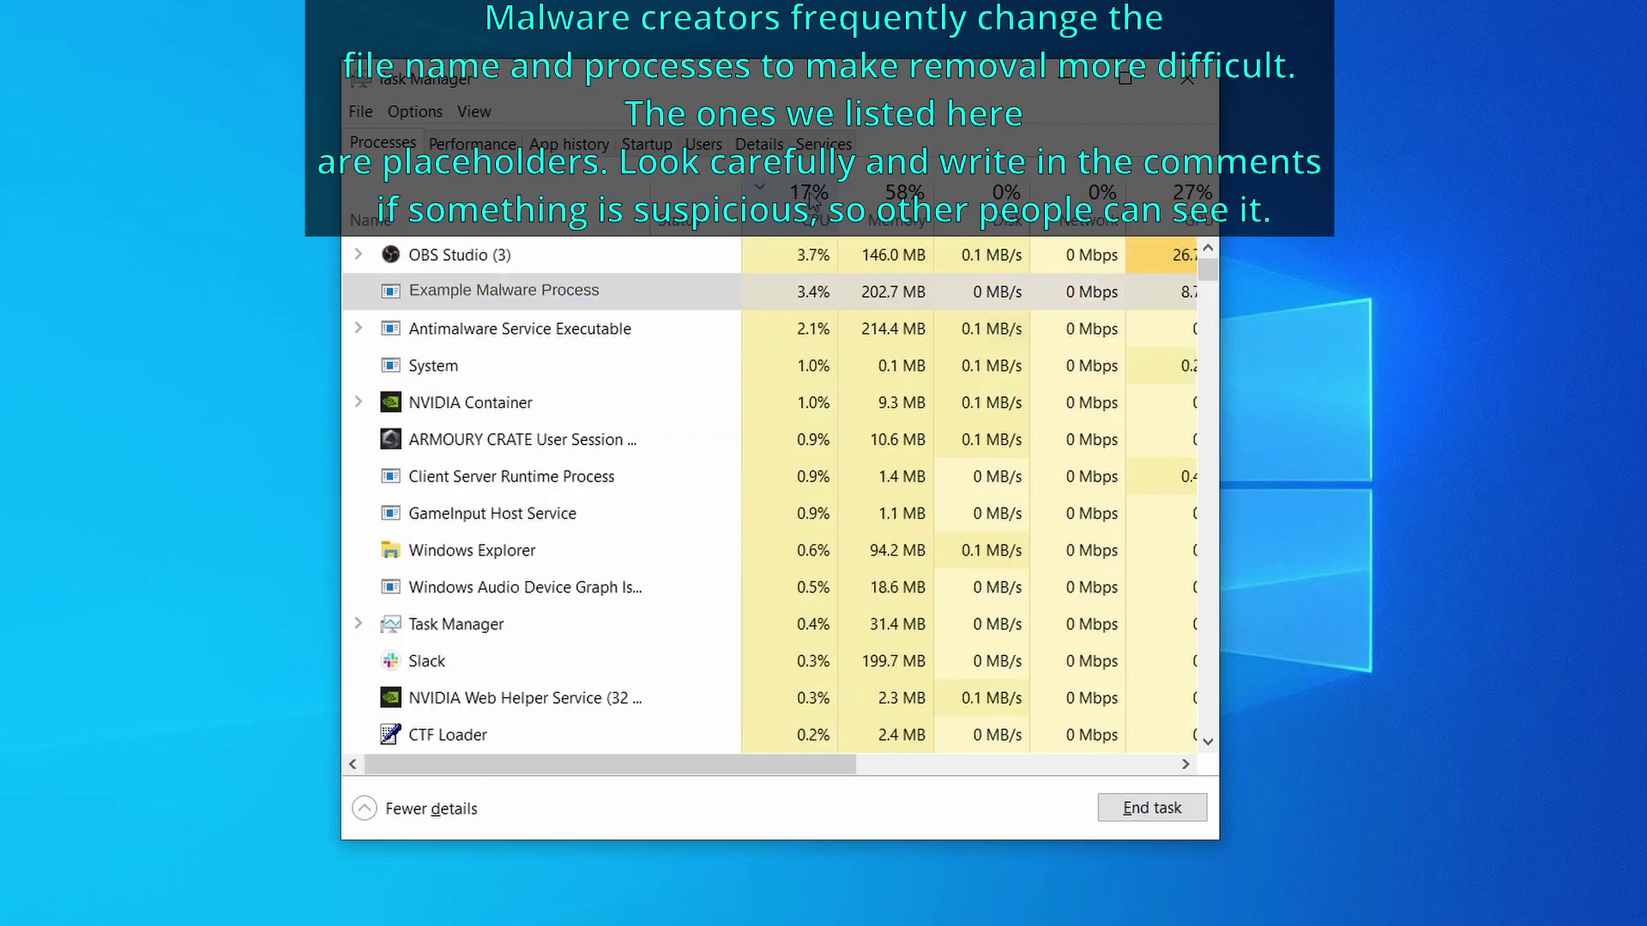
{"action": "left_click", "coordinate": [892, 210]}
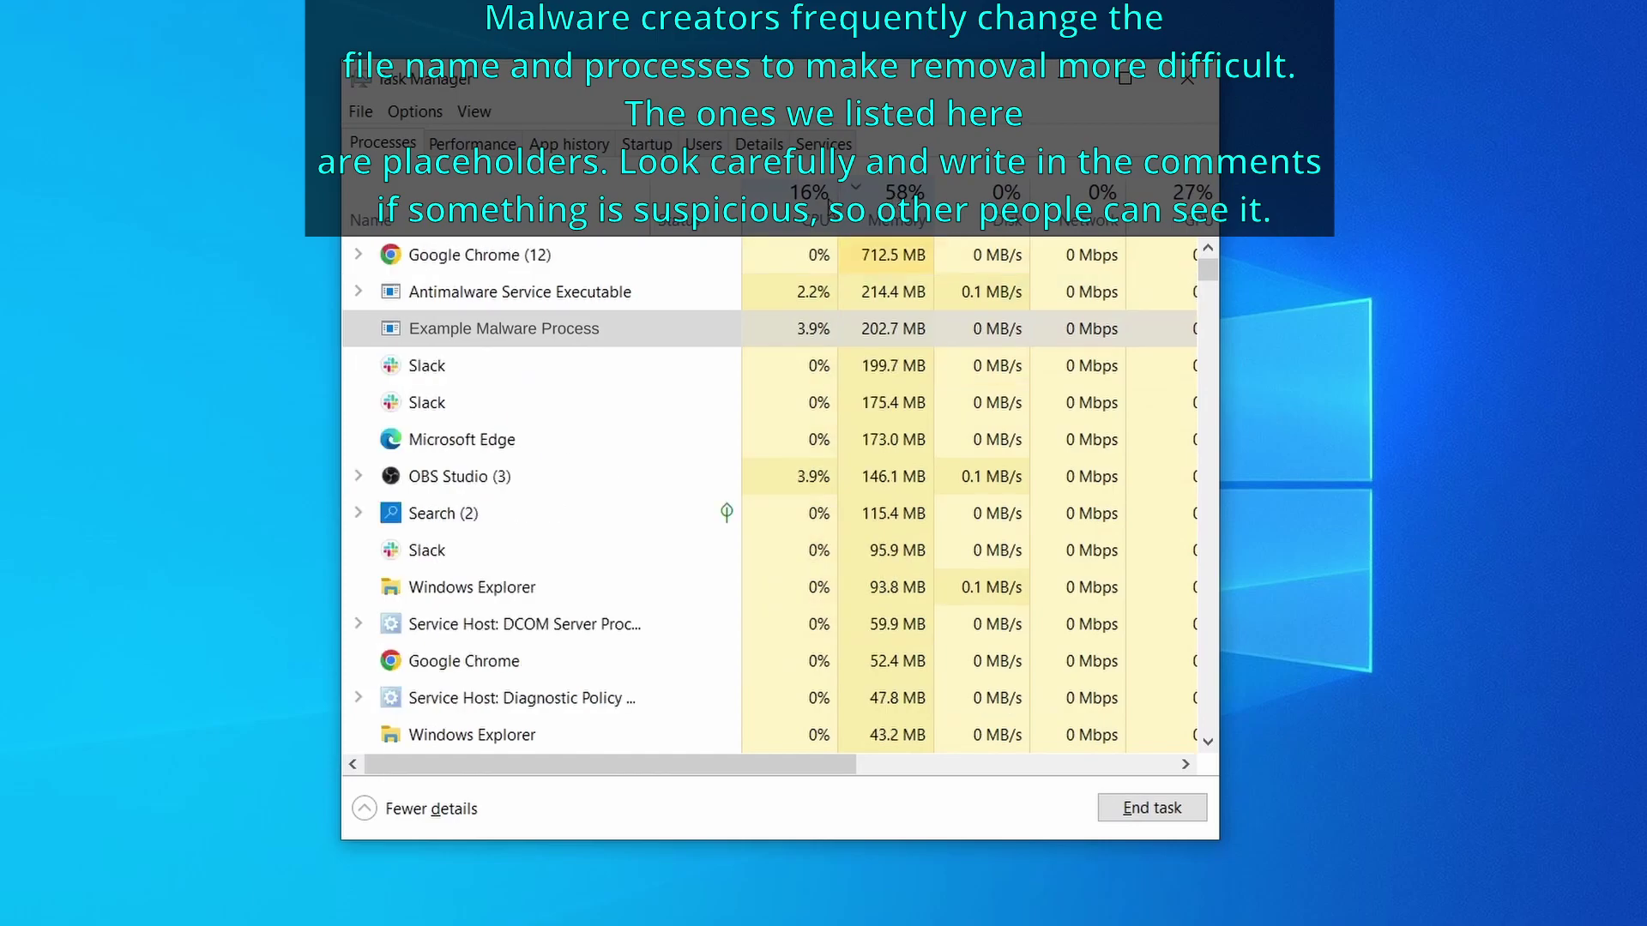
{"action": "right_click", "coordinate": [790, 334]}
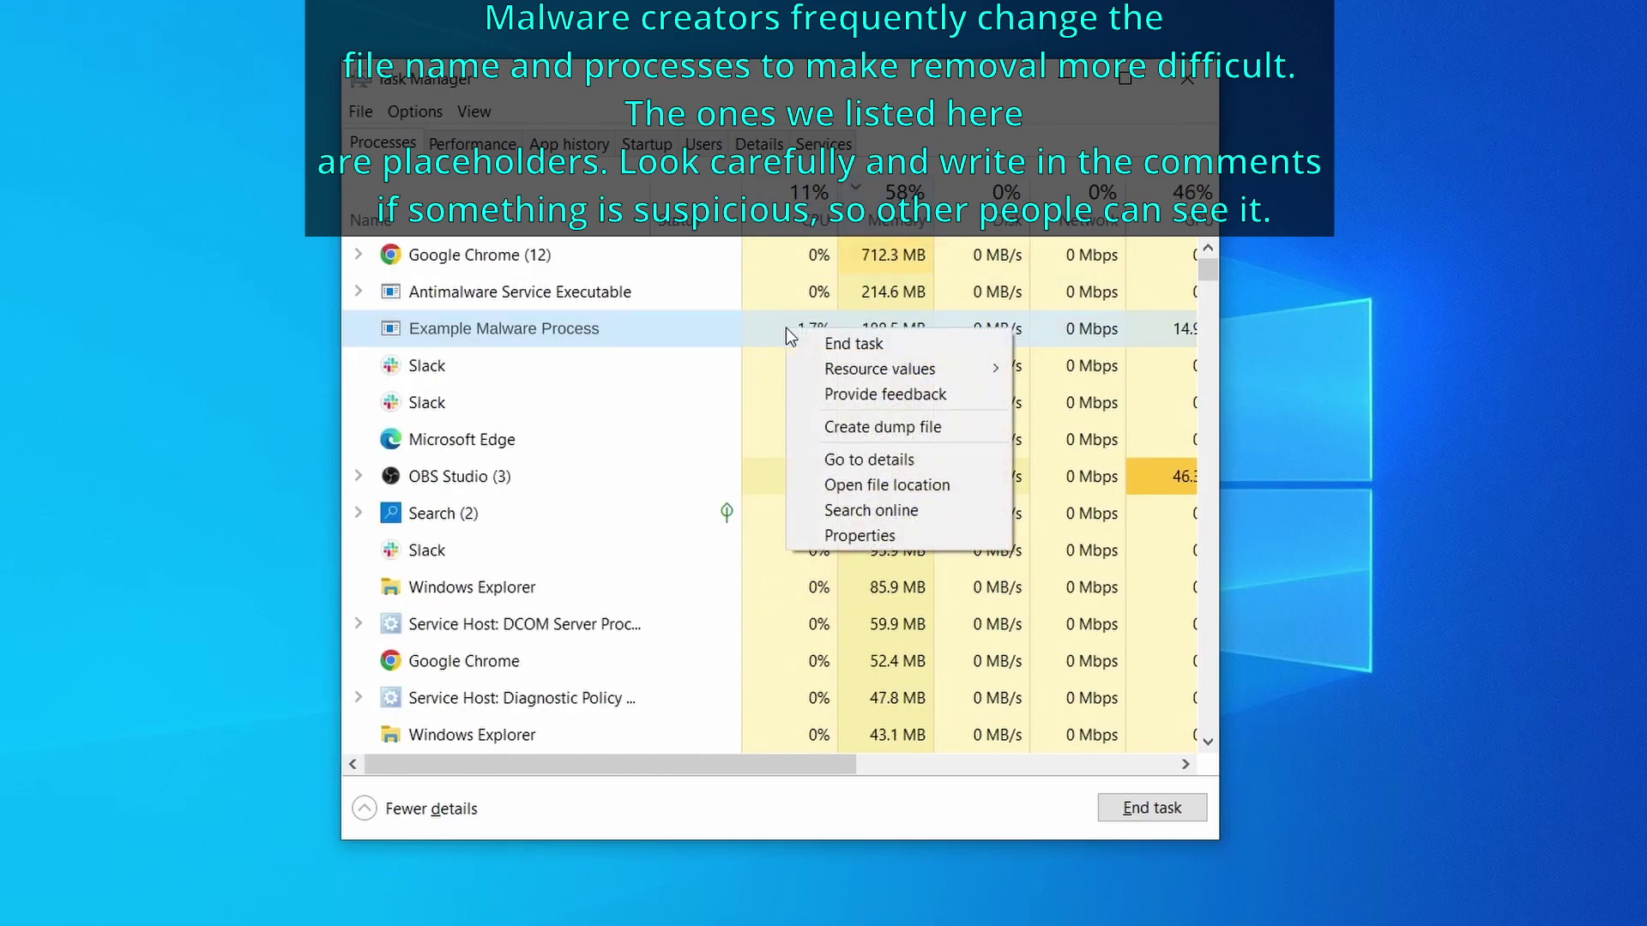
{"action": "left_click", "coordinate": [890, 485]}
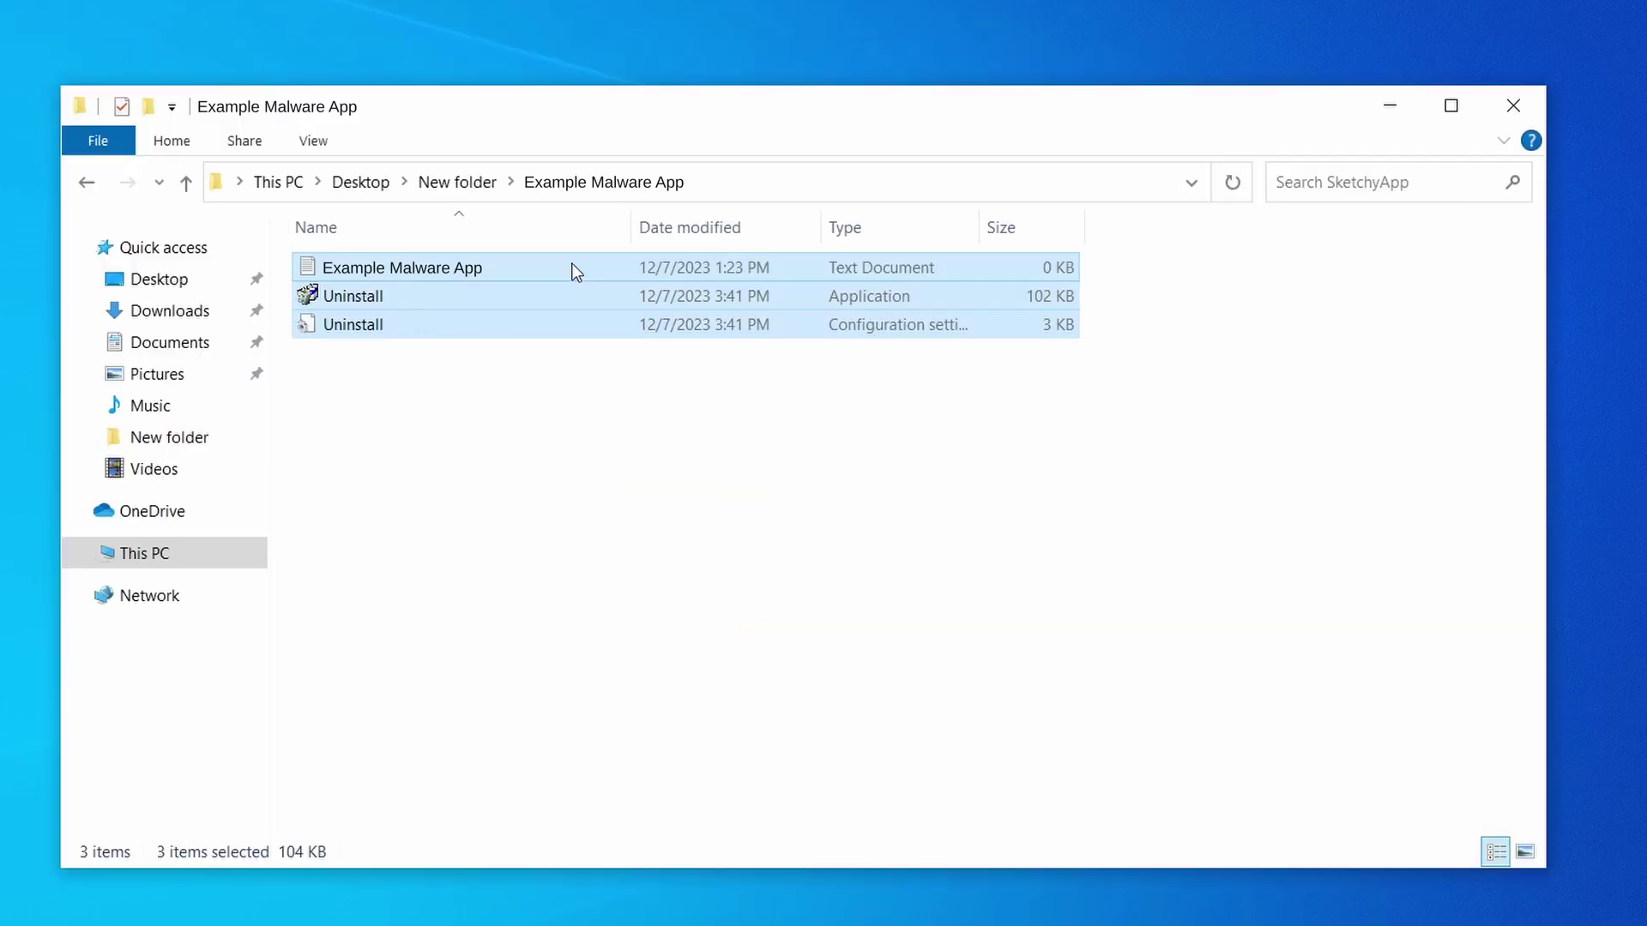
Step: Delete the three selected malware files and close the emptied folder
{"action": "right_click", "coordinate": [570, 268]}
{"action": "left_click", "coordinate": [711, 598]}
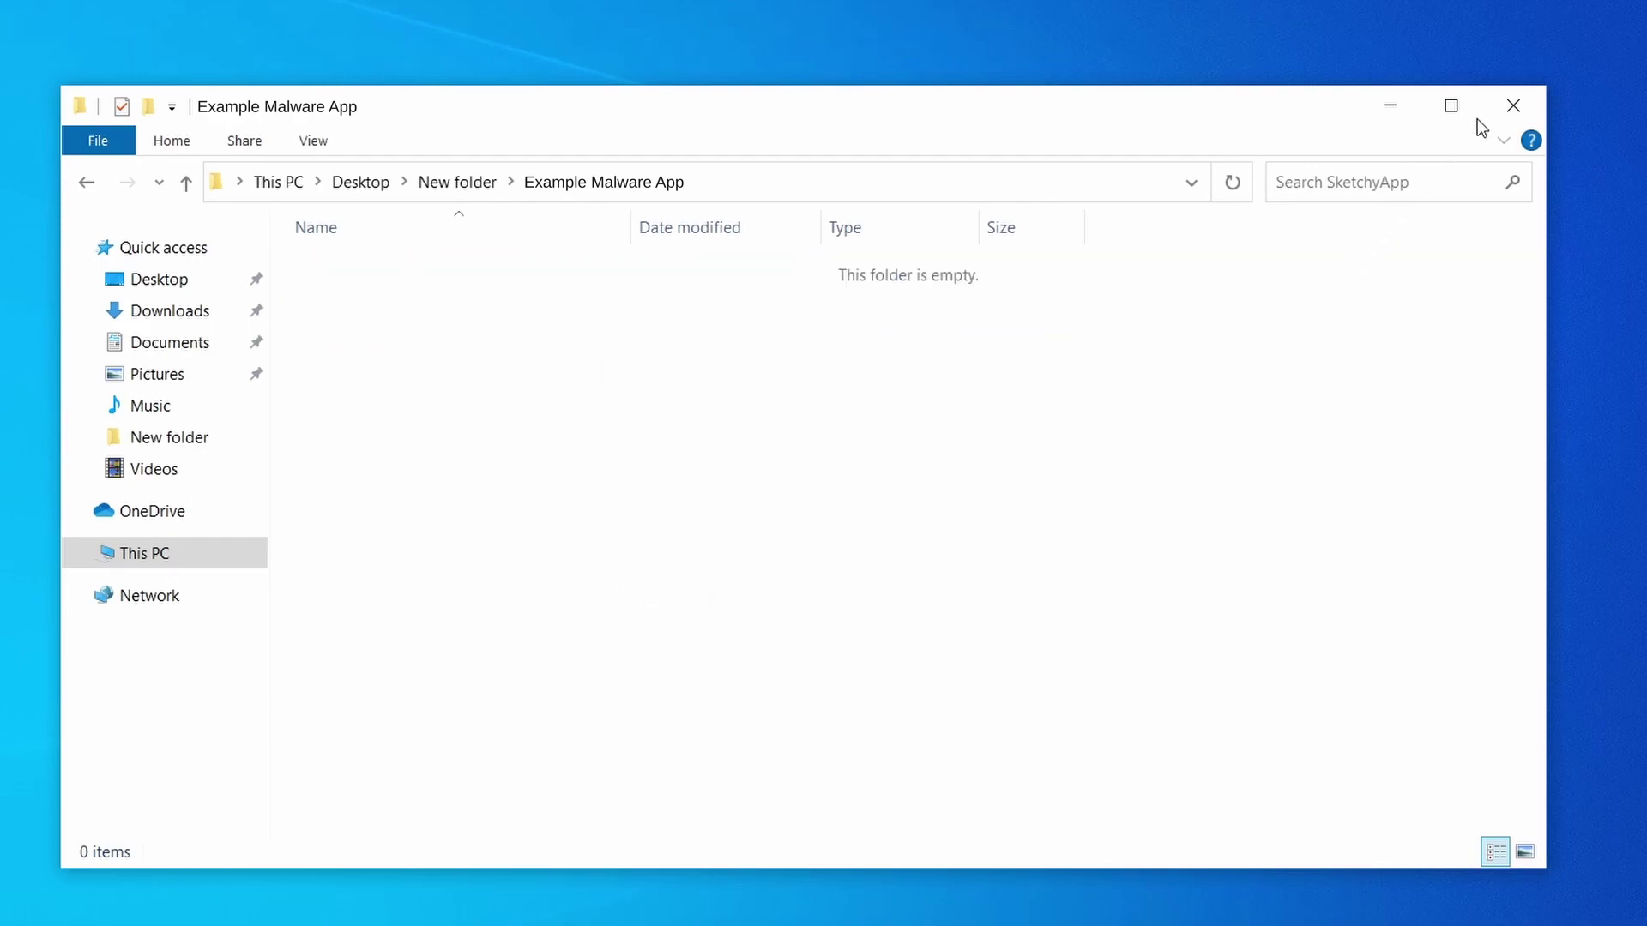
{"action": "left_click", "coordinate": [1514, 94]}
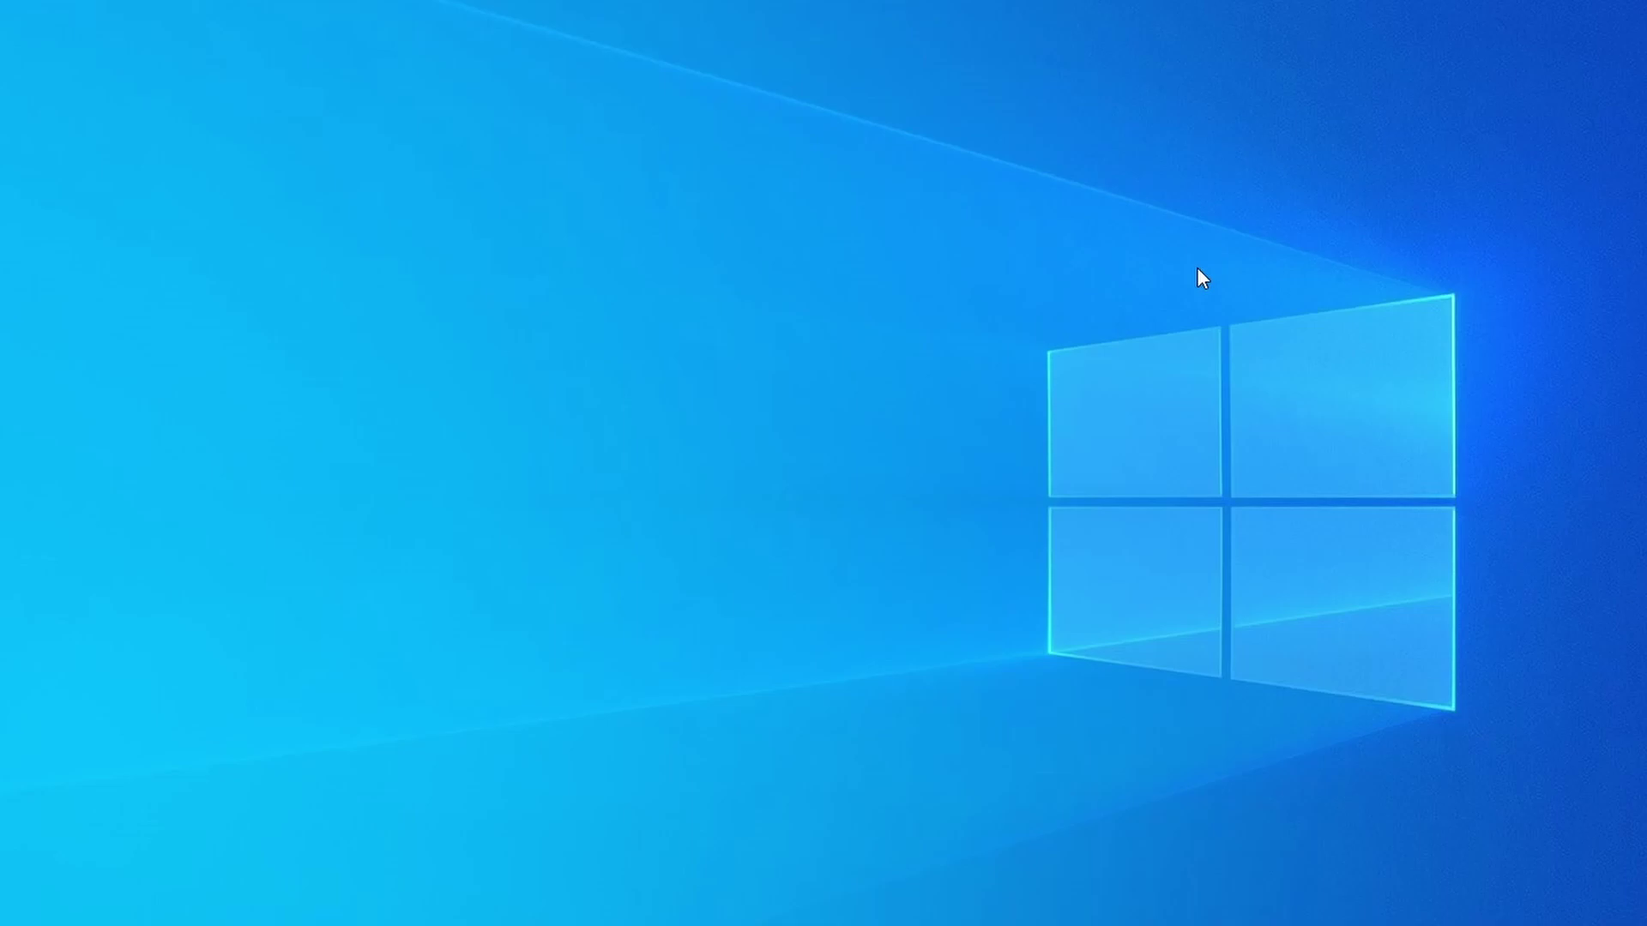
Step: Reopen Task Manager, sort by CPU and memory, and find the Example Malware App process to end it
{"action": "key", "text": "ctrl+shift+Escape"}
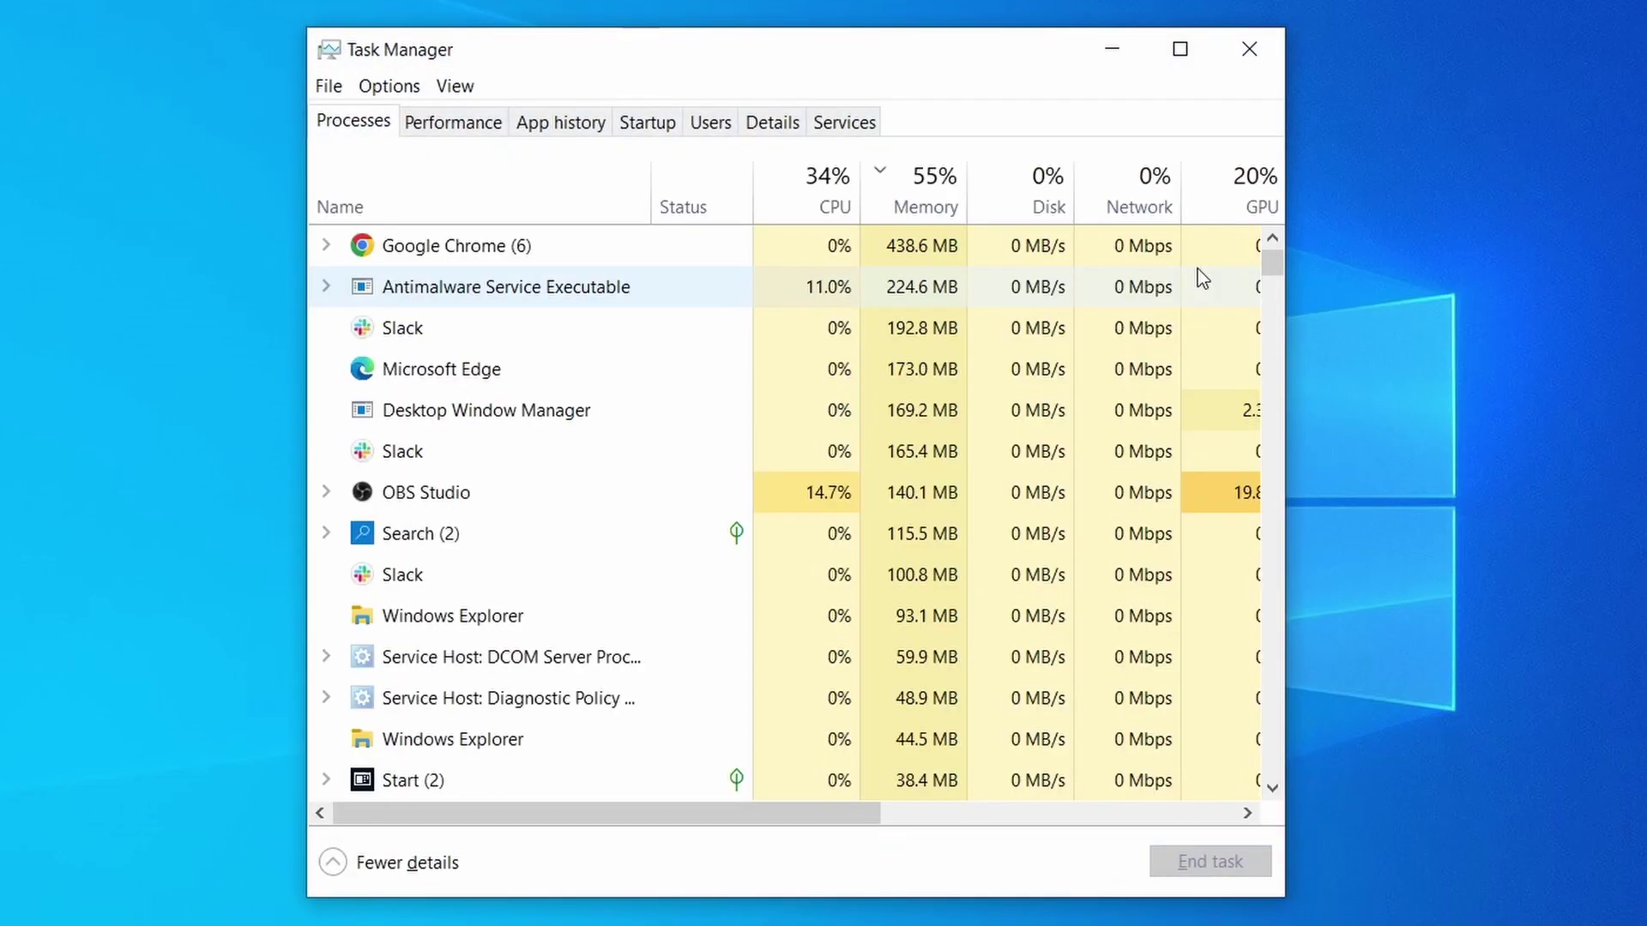
{"action": "left_click", "coordinate": [794, 202]}
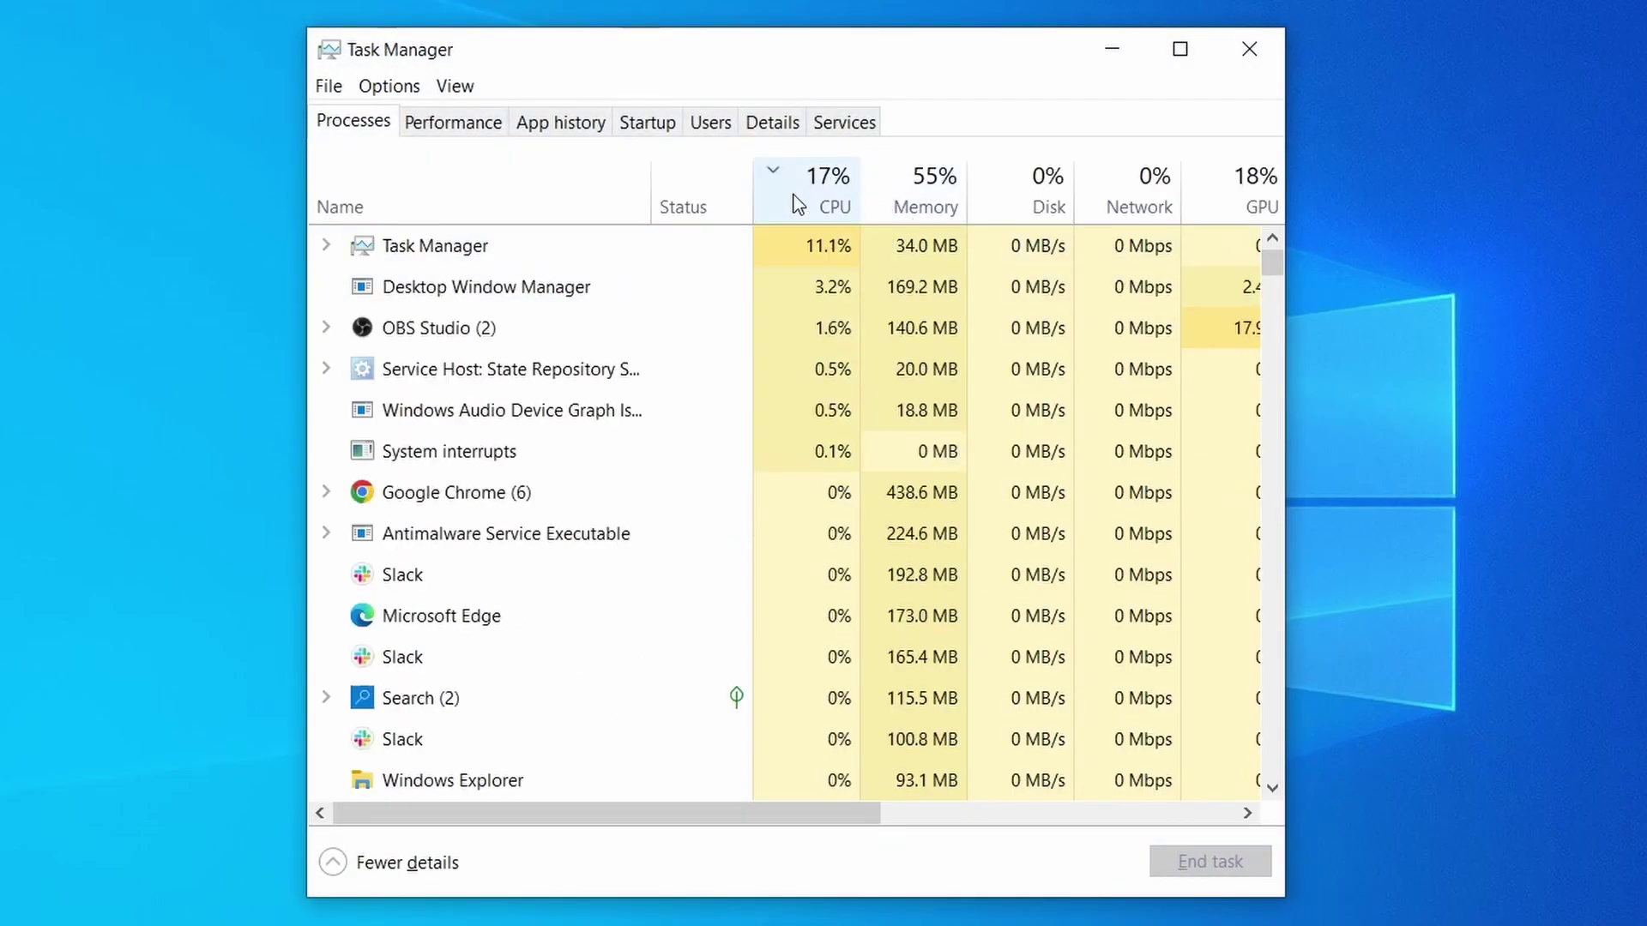
{"action": "left_click", "coordinate": [935, 184]}
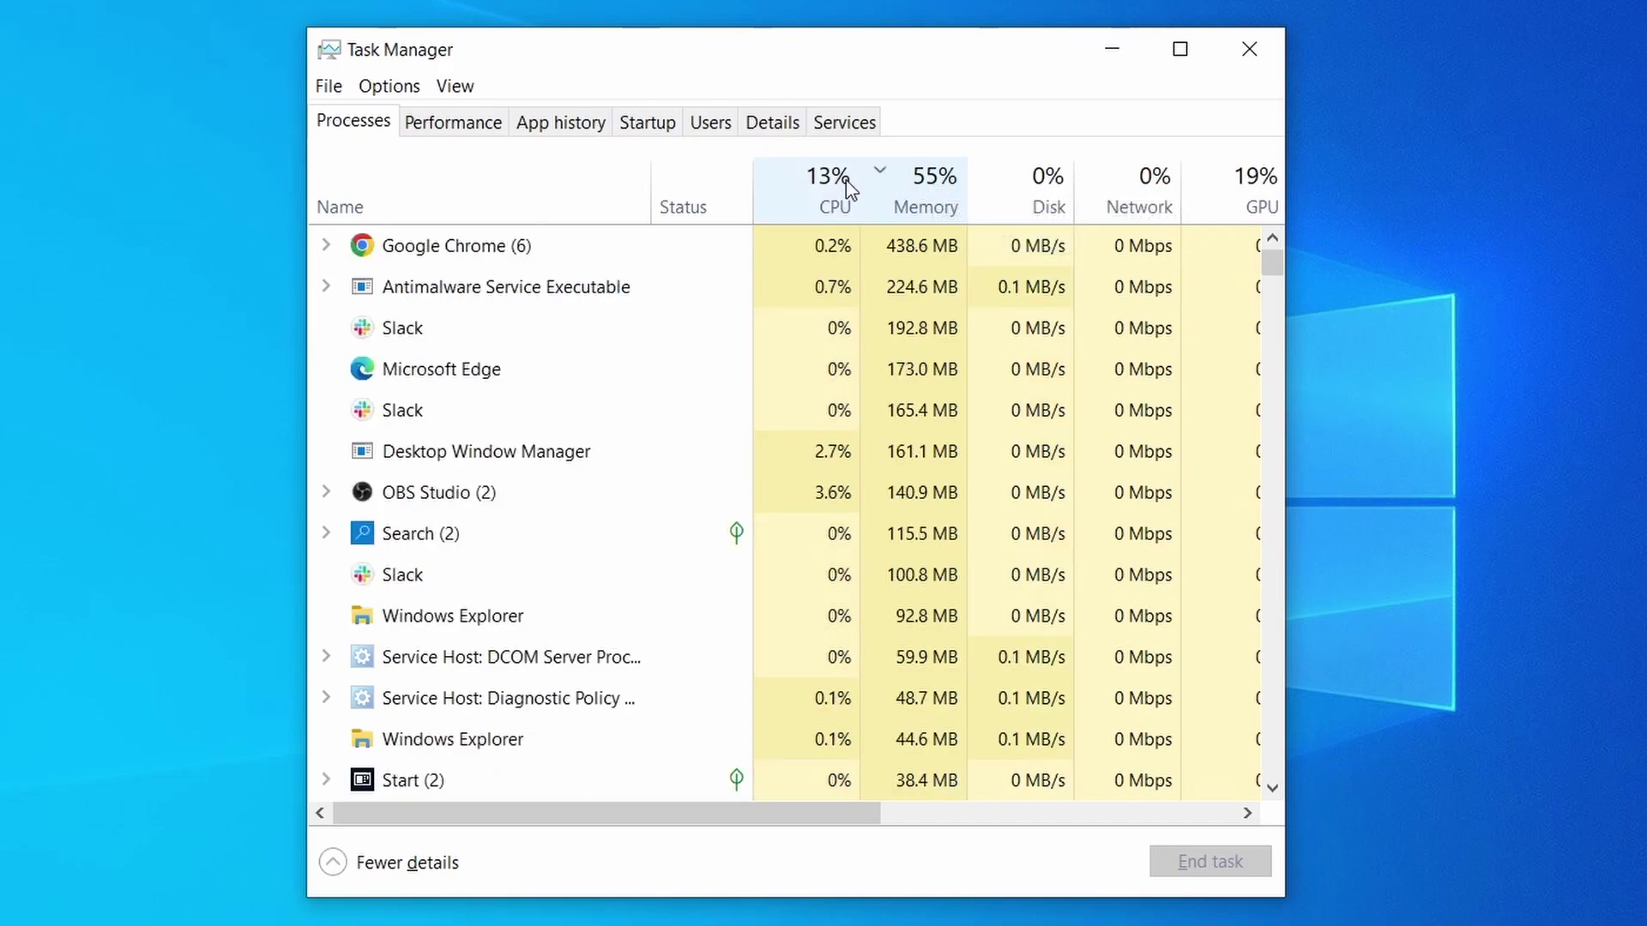
{"action": "scroll", "coordinate": [715, 579], "scroll_direction": "down", "scroll_amount": 2}
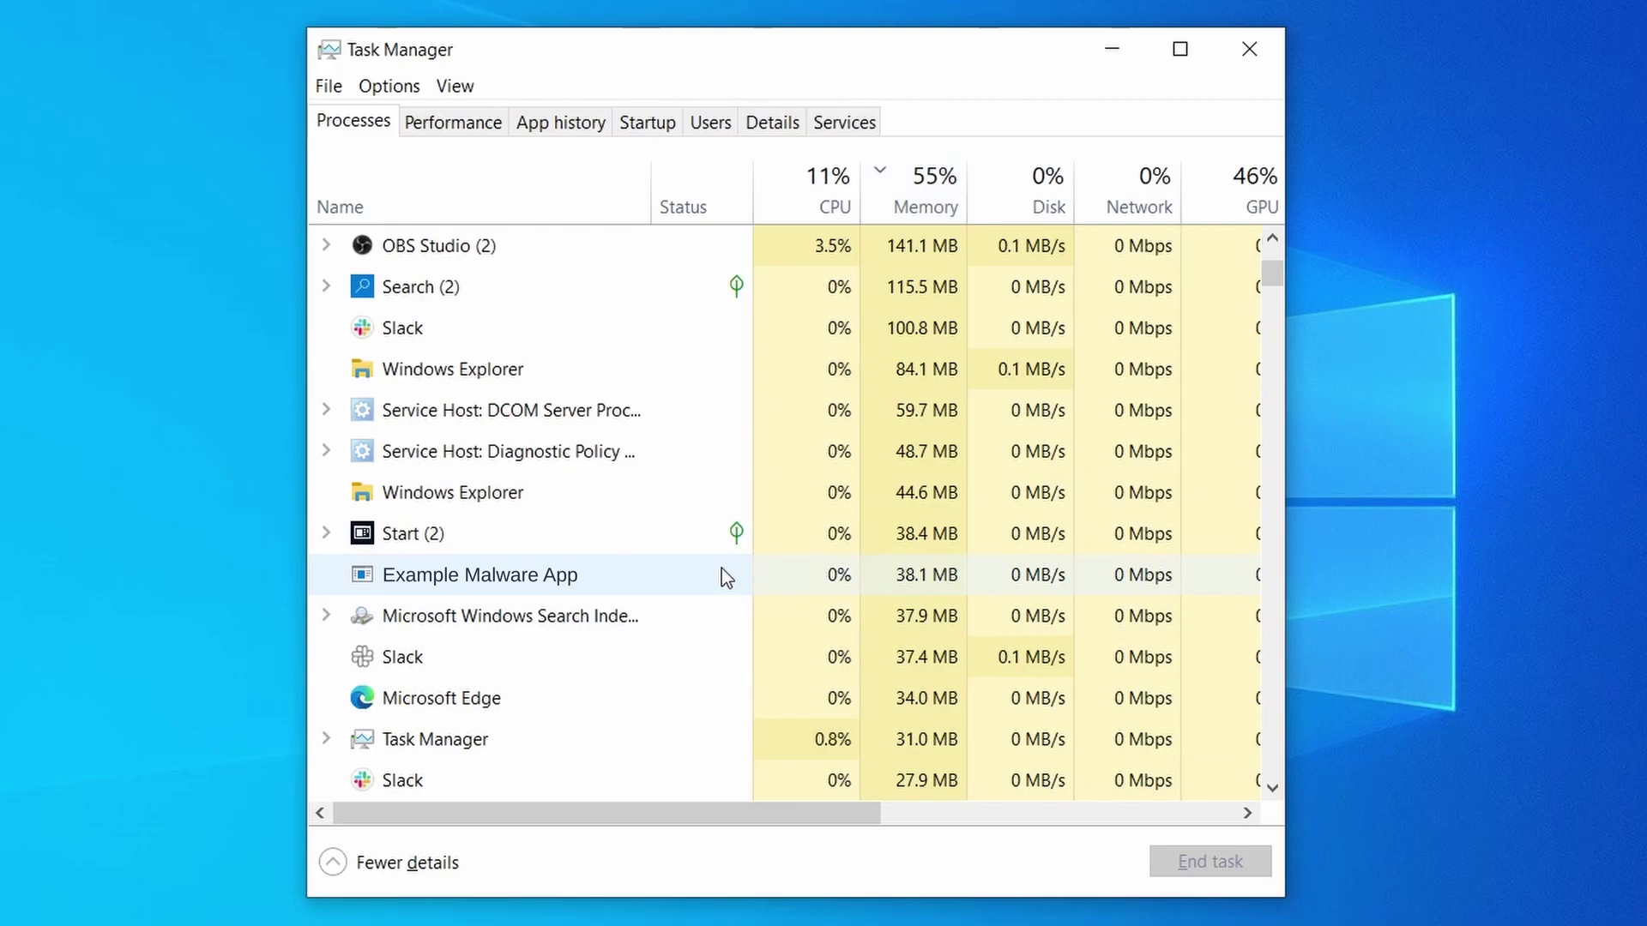
{"action": "right_click", "coordinate": [722, 568]}
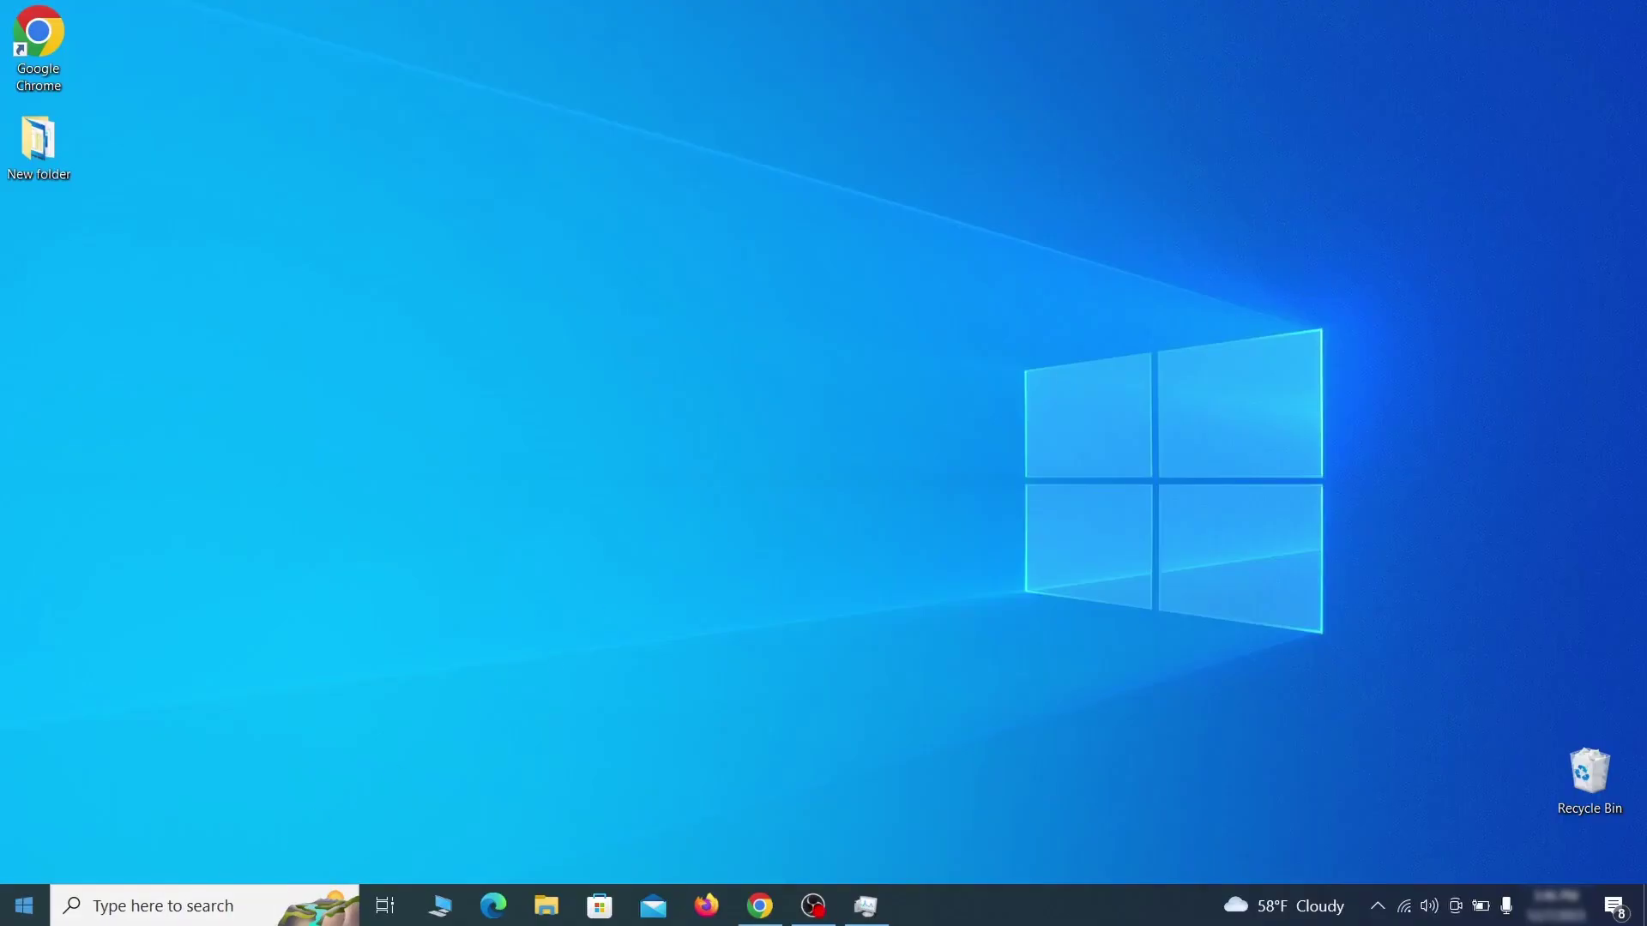
{"action": "key", "text": "super"}
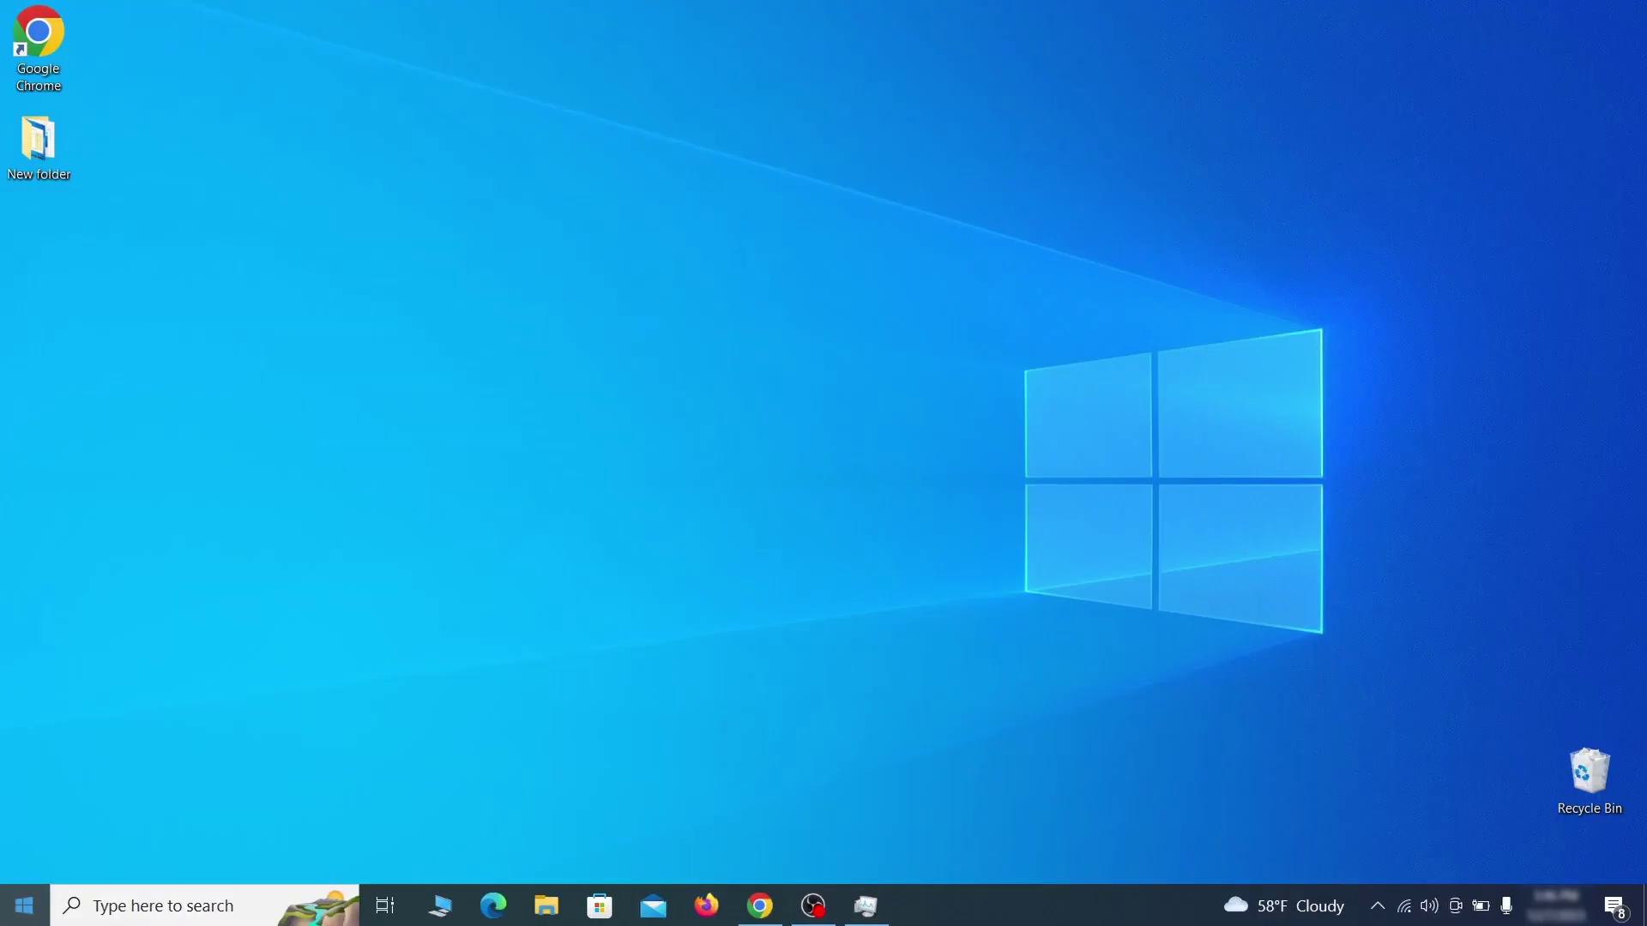
Step: Search for 'view network connections' and open the Wi-Fi adapter's properties
{"action": "type", "text": "view network connections"}
{"action": "key", "text": "Return"}
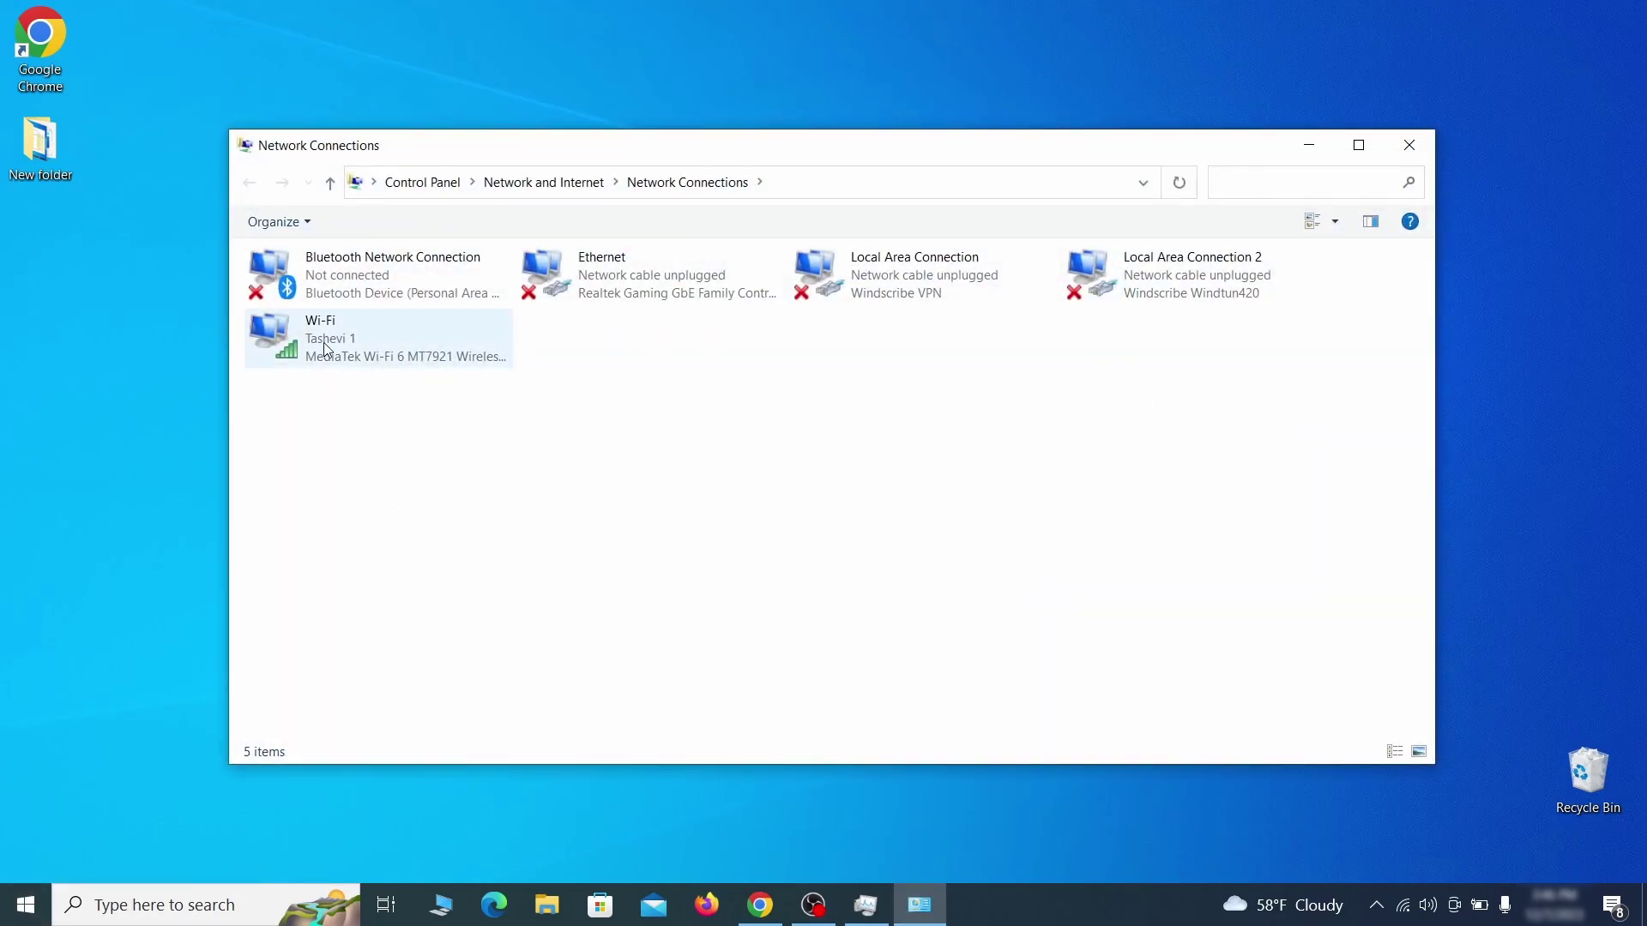
{"action": "left_click", "coordinate": [298, 331]}
{"action": "right_click", "coordinate": [352, 360]}
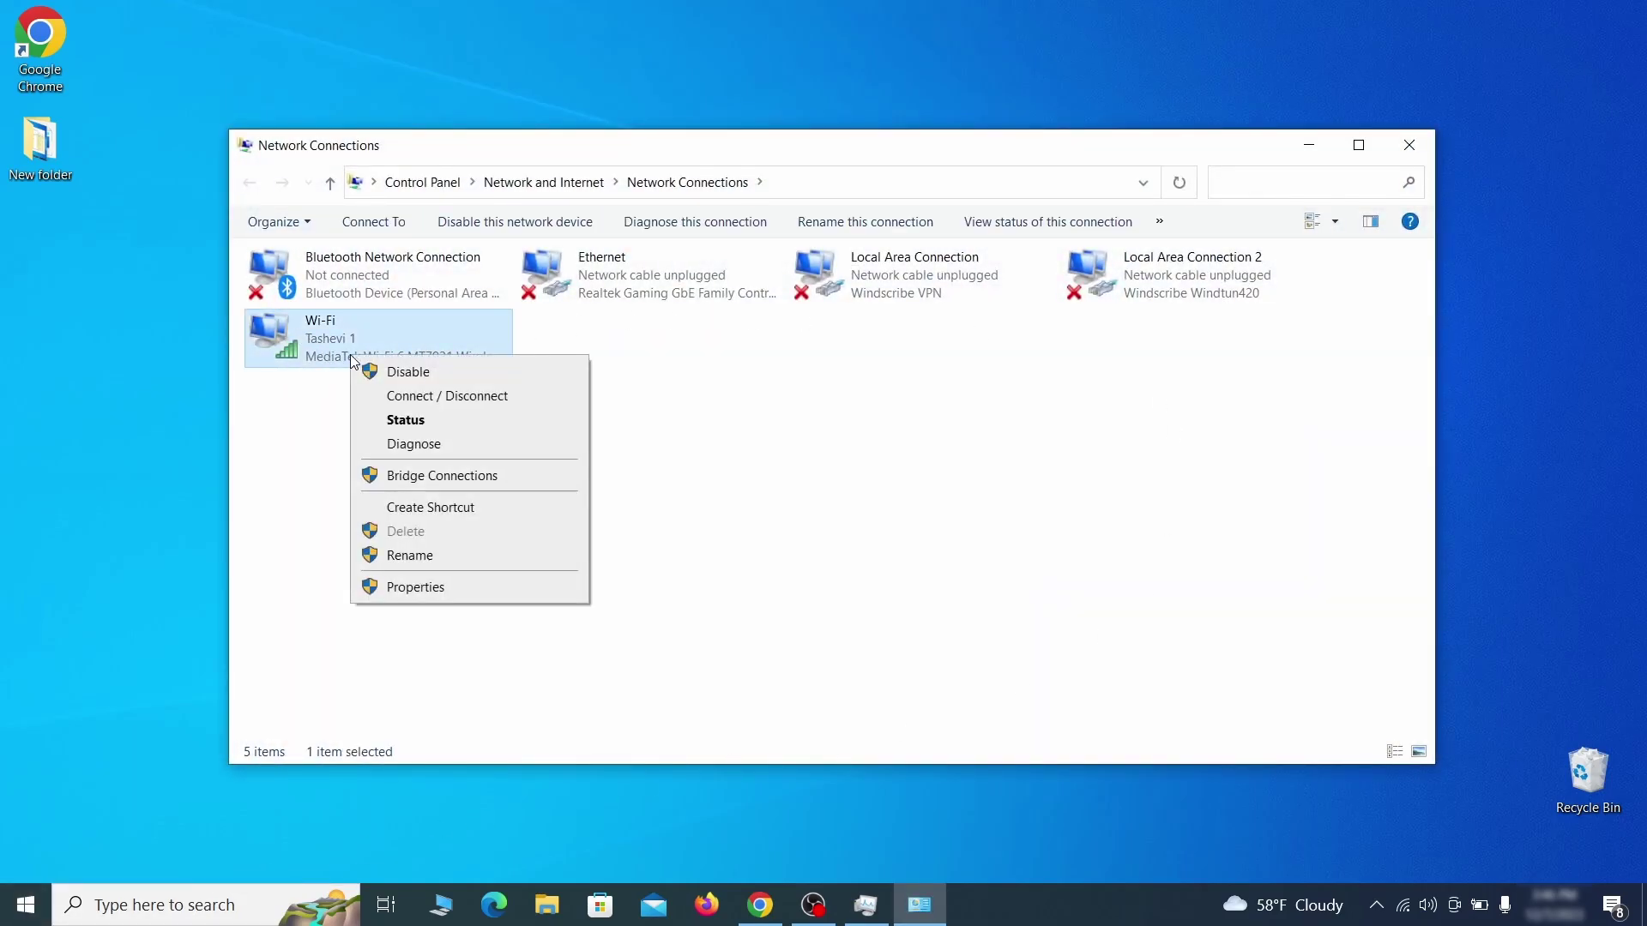
{"action": "left_click", "coordinate": [447, 589]}
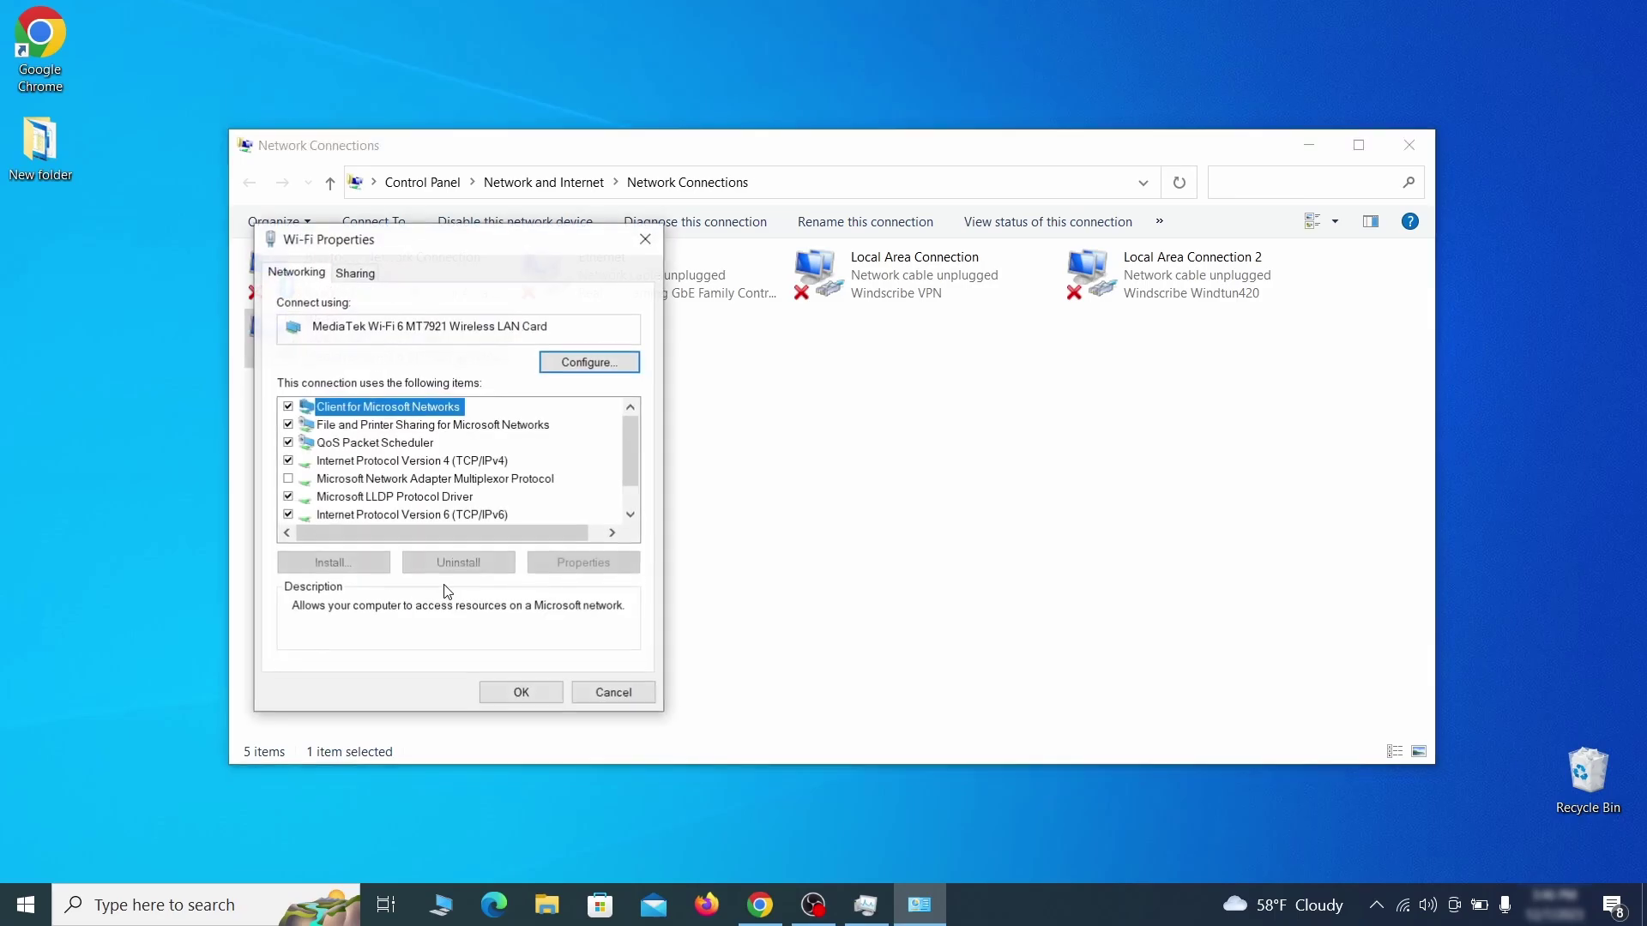
Step: Remove the 0.0.0.0 DNS server from Wi-Fi's advanced IPv4 settings and confirm the dialogs
{"action": "left_click", "coordinate": [430, 465]}
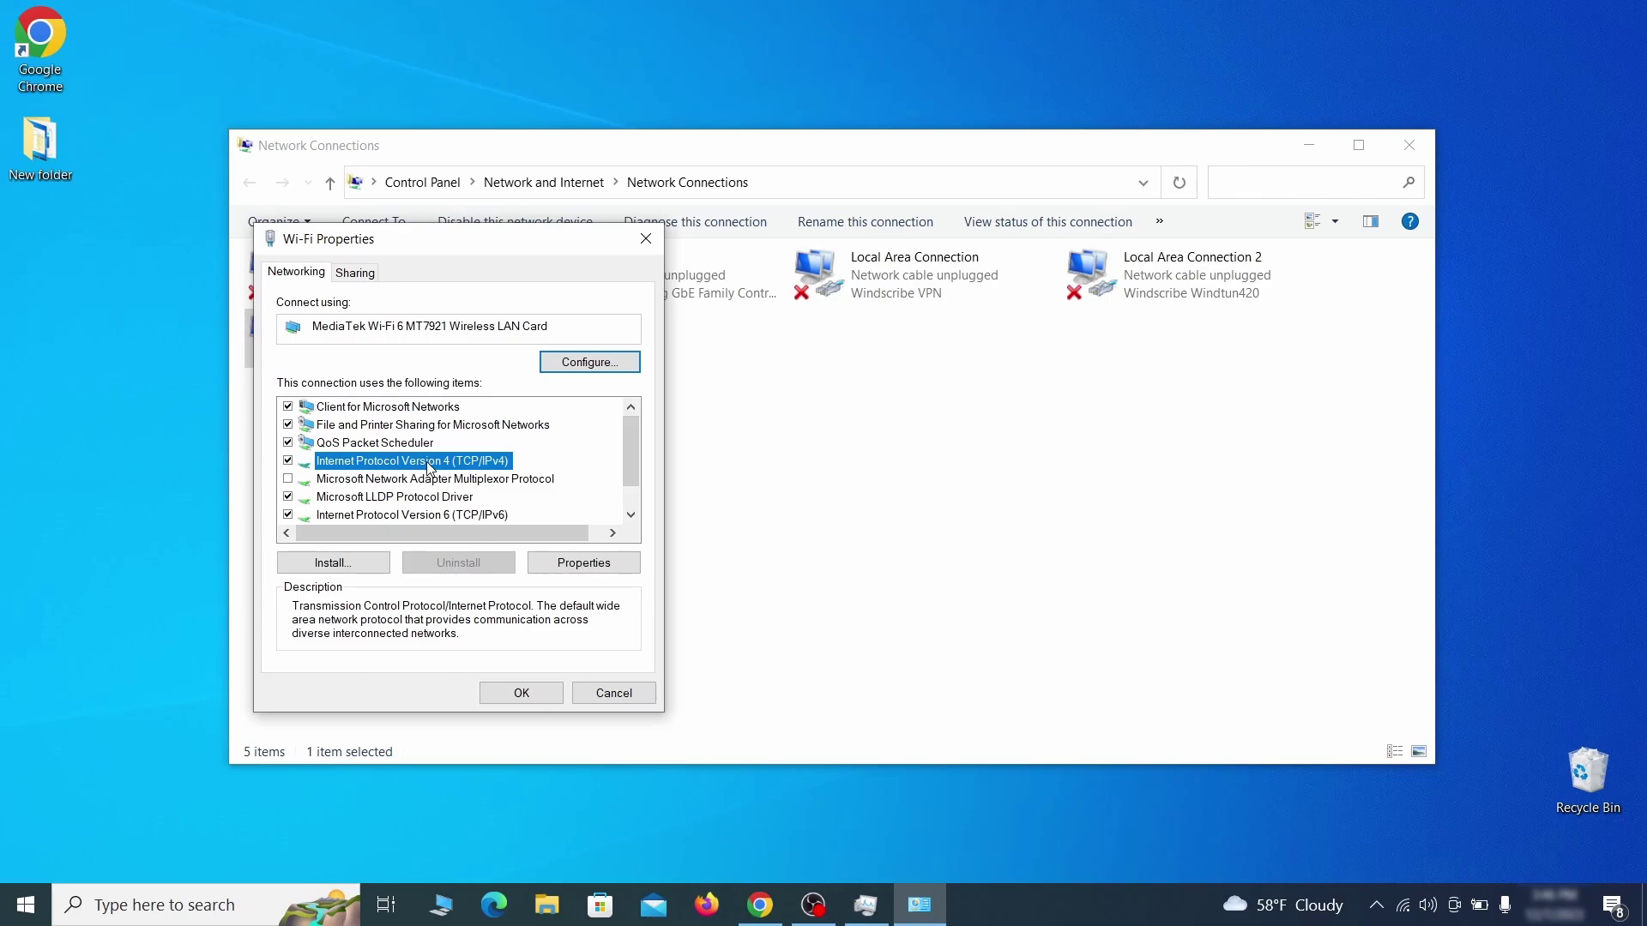
{"action": "left_click", "coordinate": [584, 563]}
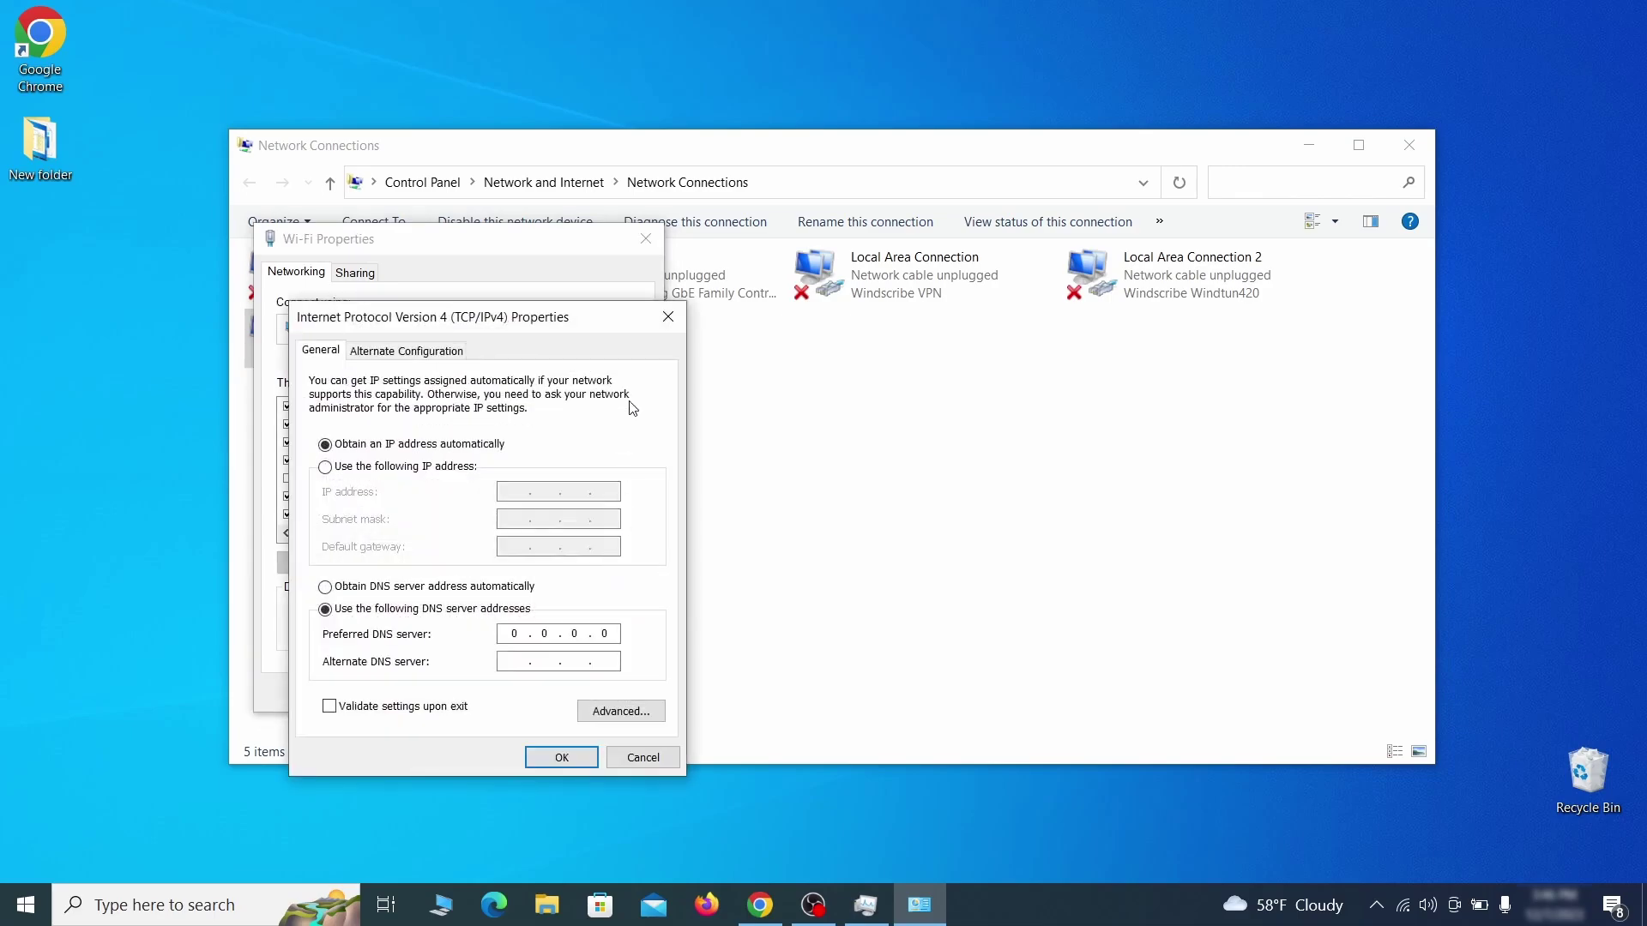
{"action": "left_click_drag", "start_coordinate": [587, 314], "coordinate": [831, 249]}
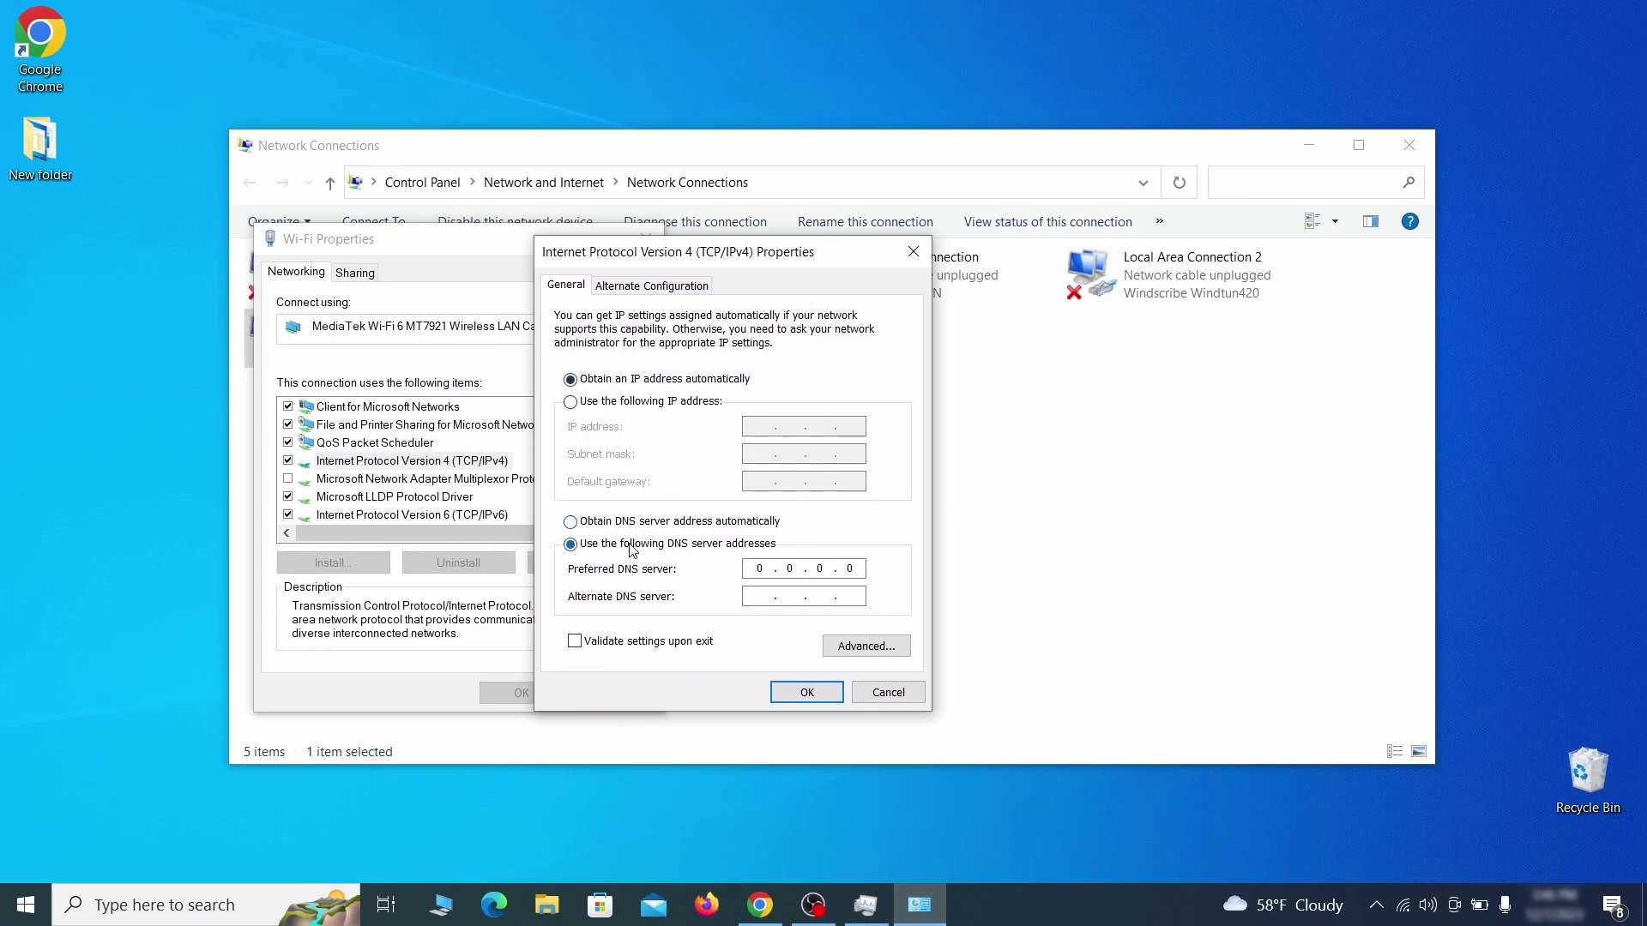
{"action": "left_click", "coordinate": [891, 657]}
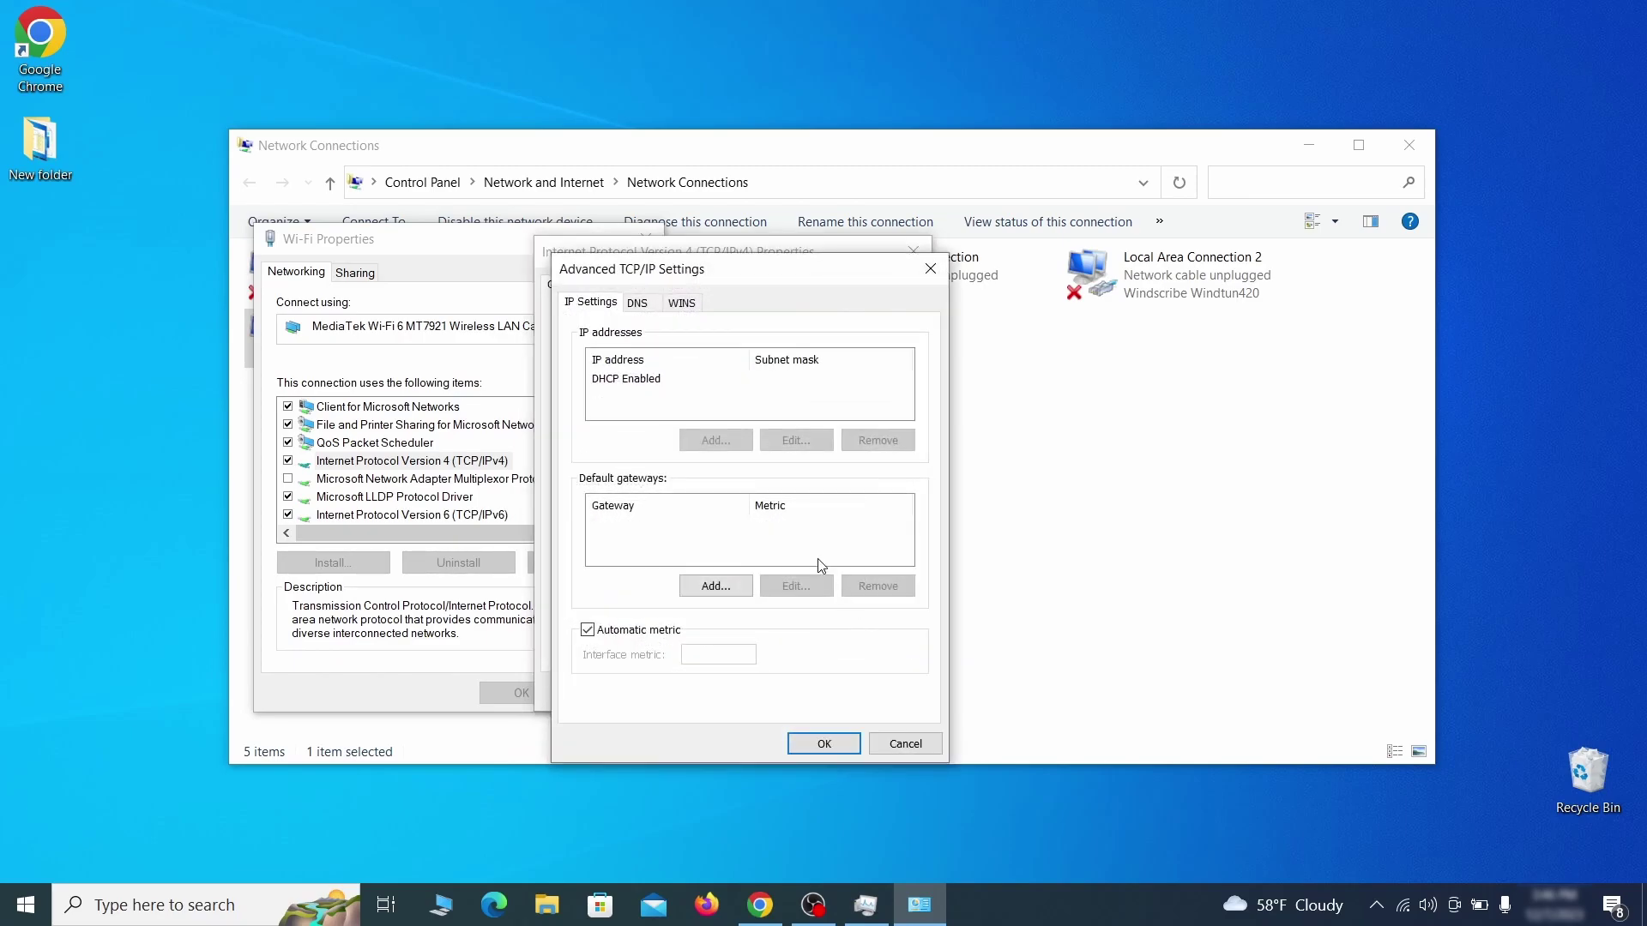
{"action": "left_click", "coordinate": [643, 304]}
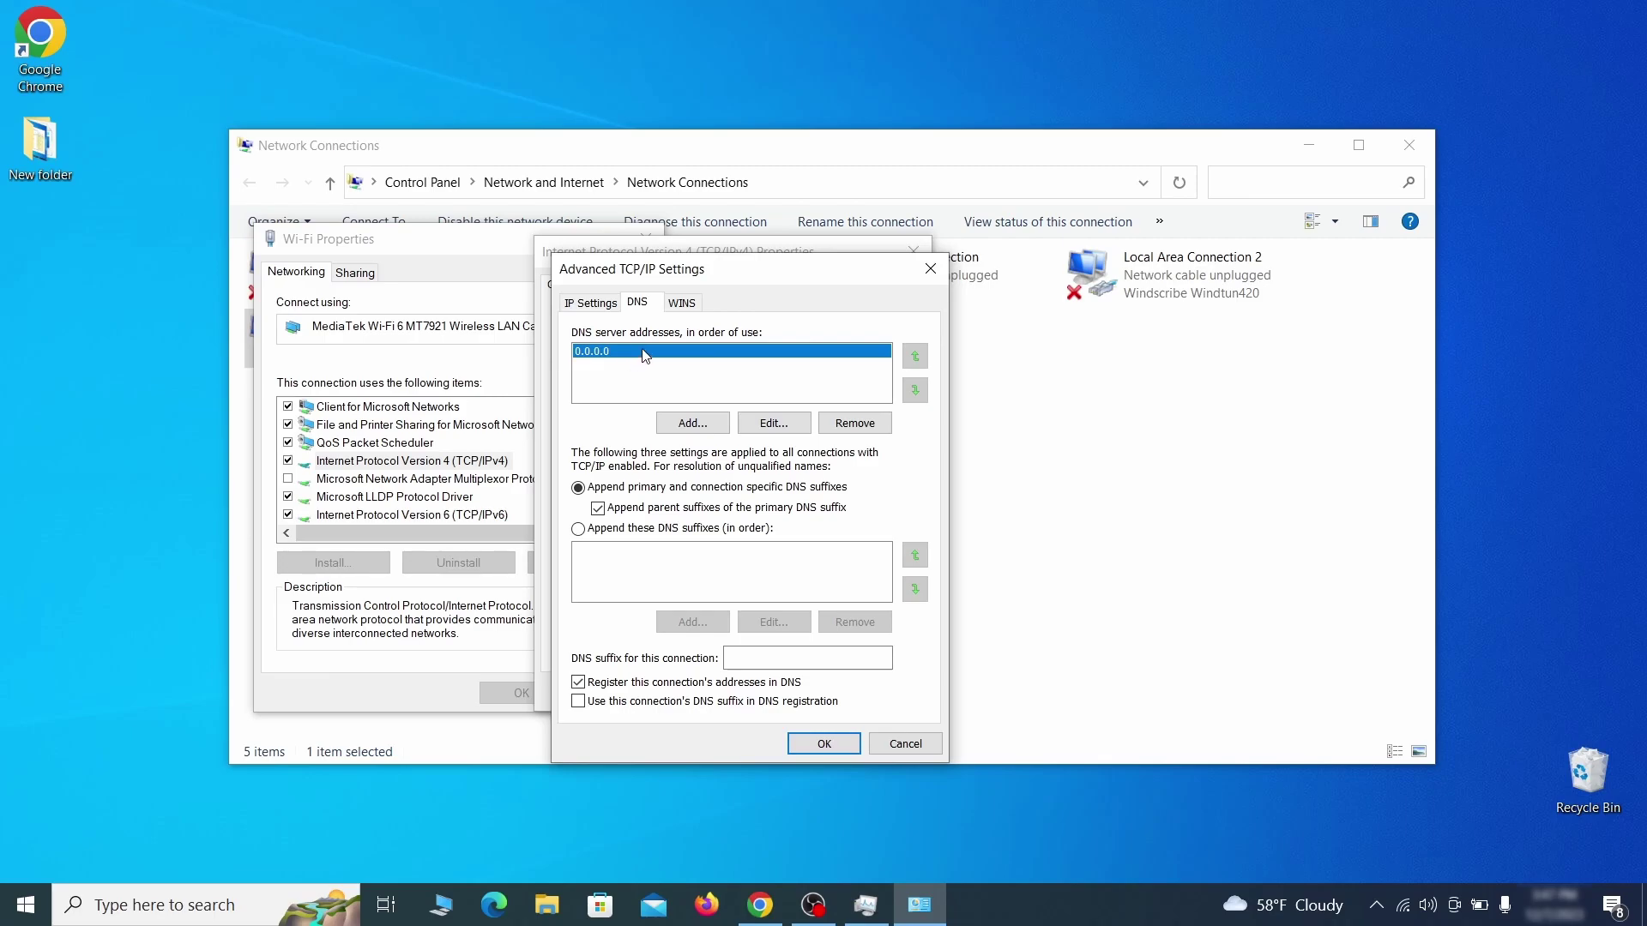
{"action": "left_click", "coordinate": [872, 433]}
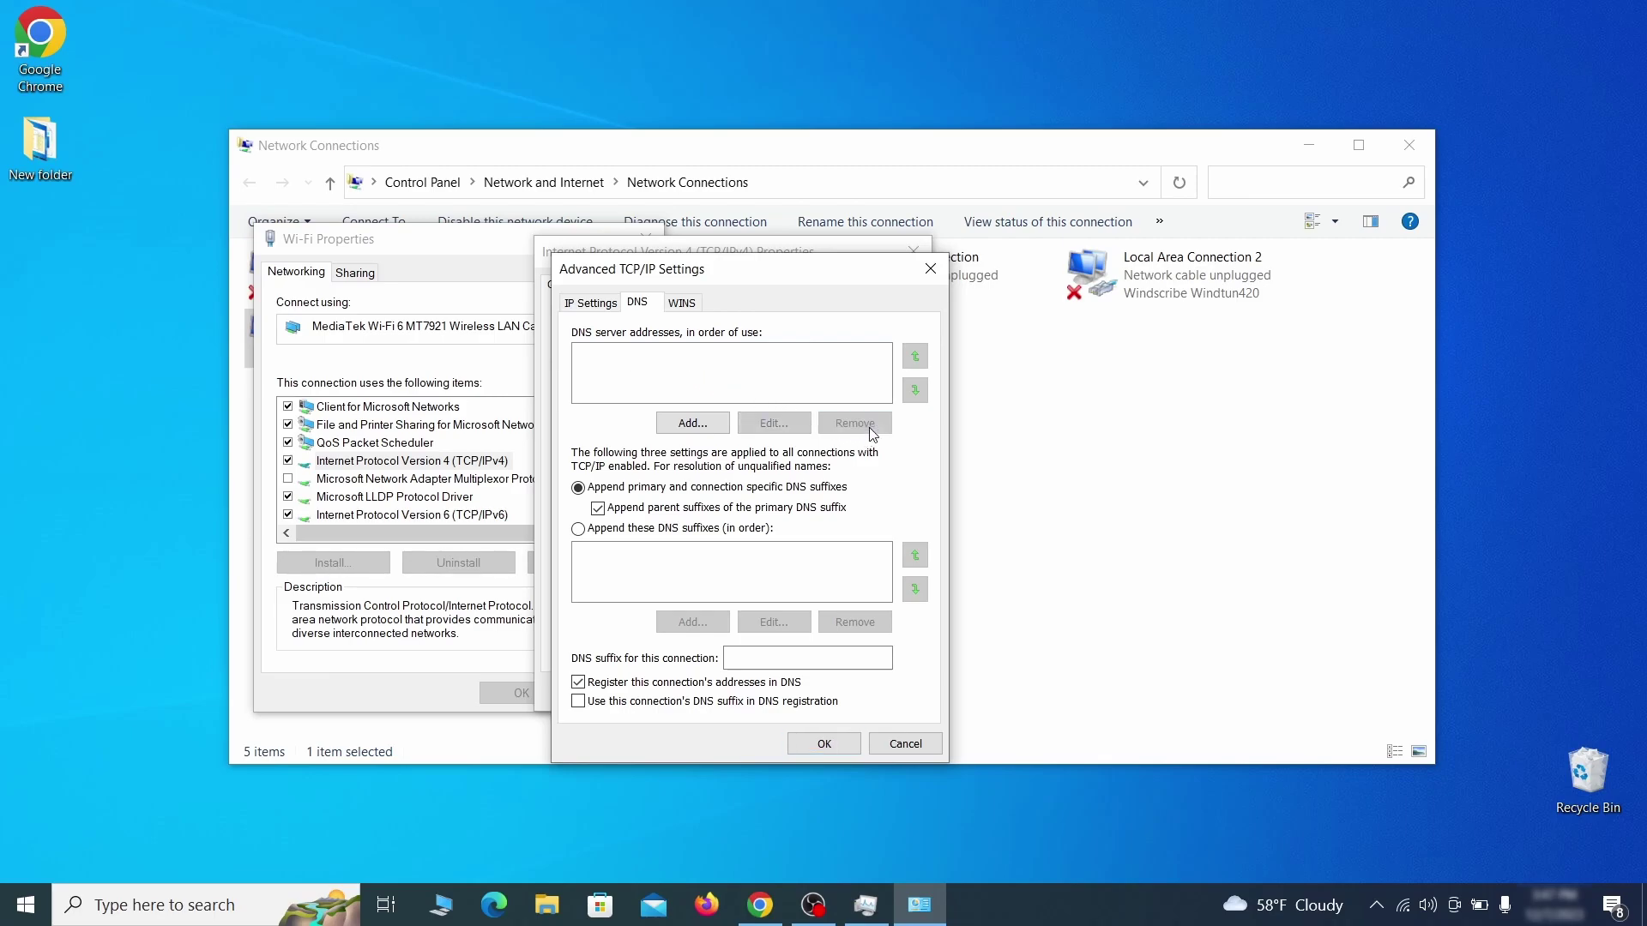
{"action": "left_click", "coordinate": [837, 750]}
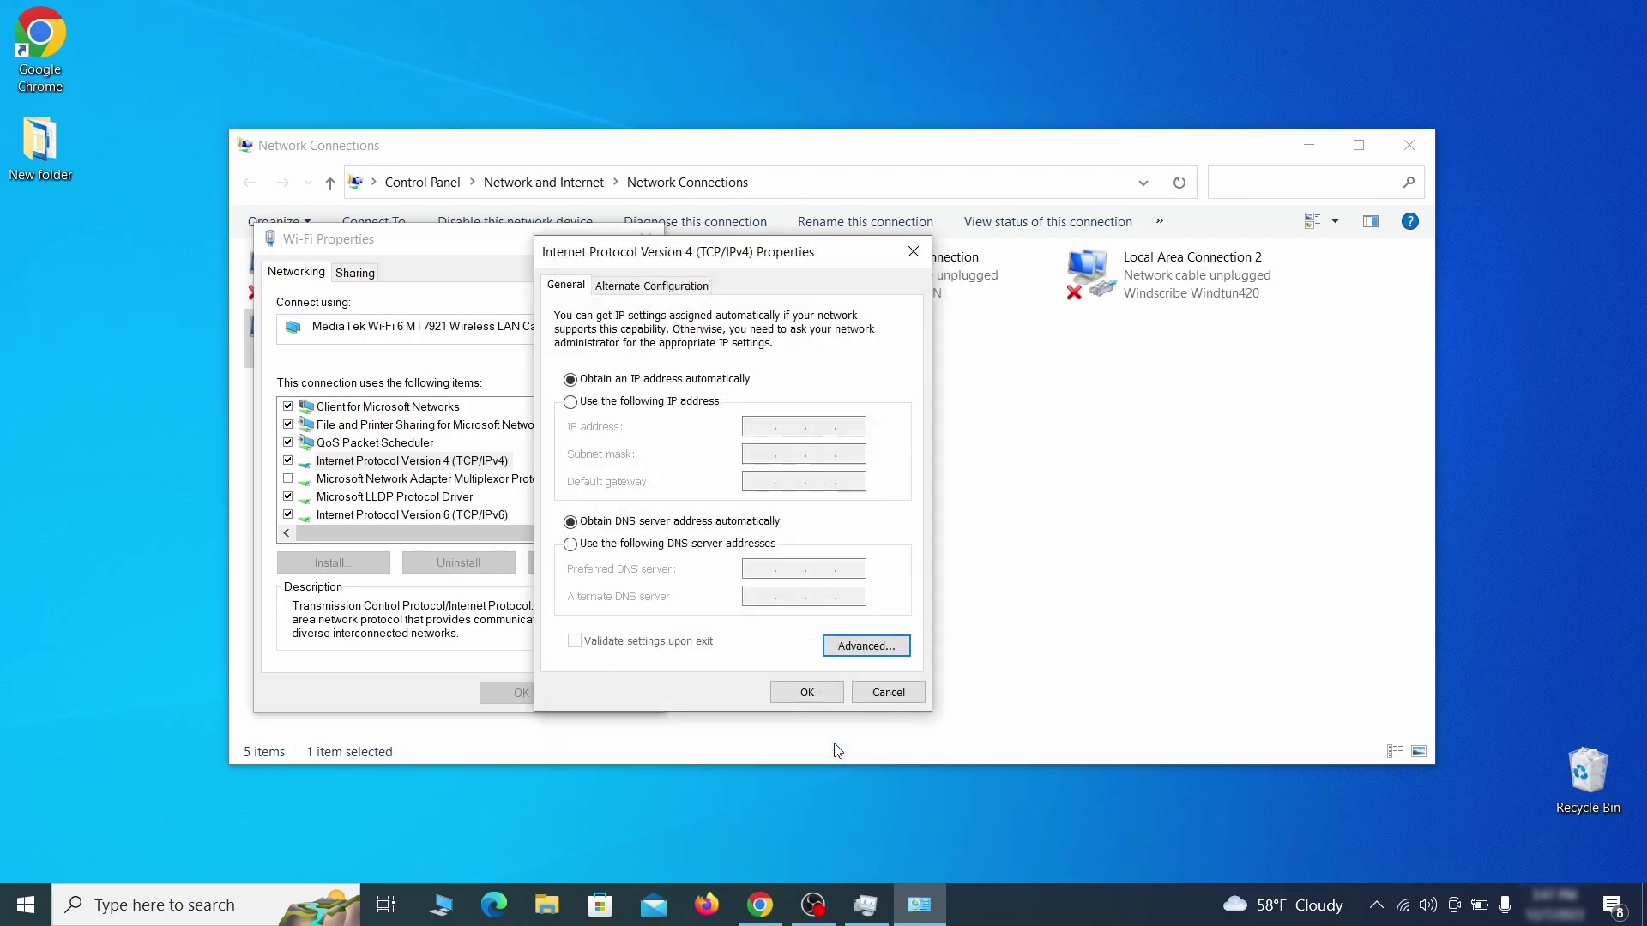
{"action": "left_click", "coordinate": [806, 693]}
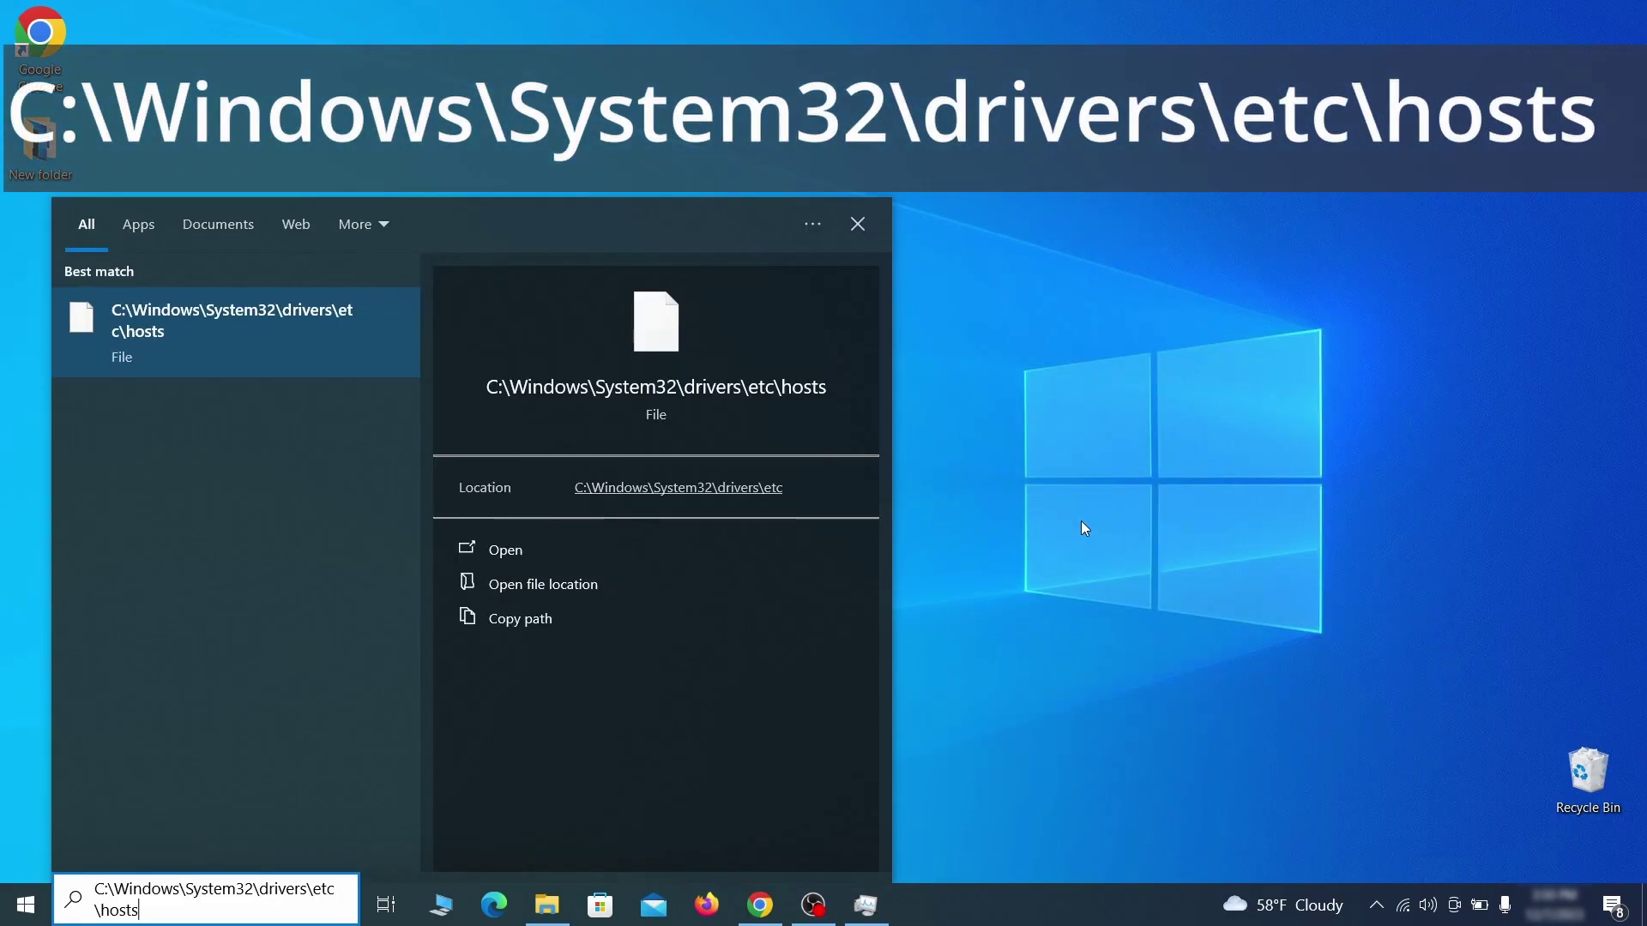
Step: Open hosts in Notepad, delete the 0.0.0.0 entries from line 22 onward, and save
{"action": "key", "text": "Return"}
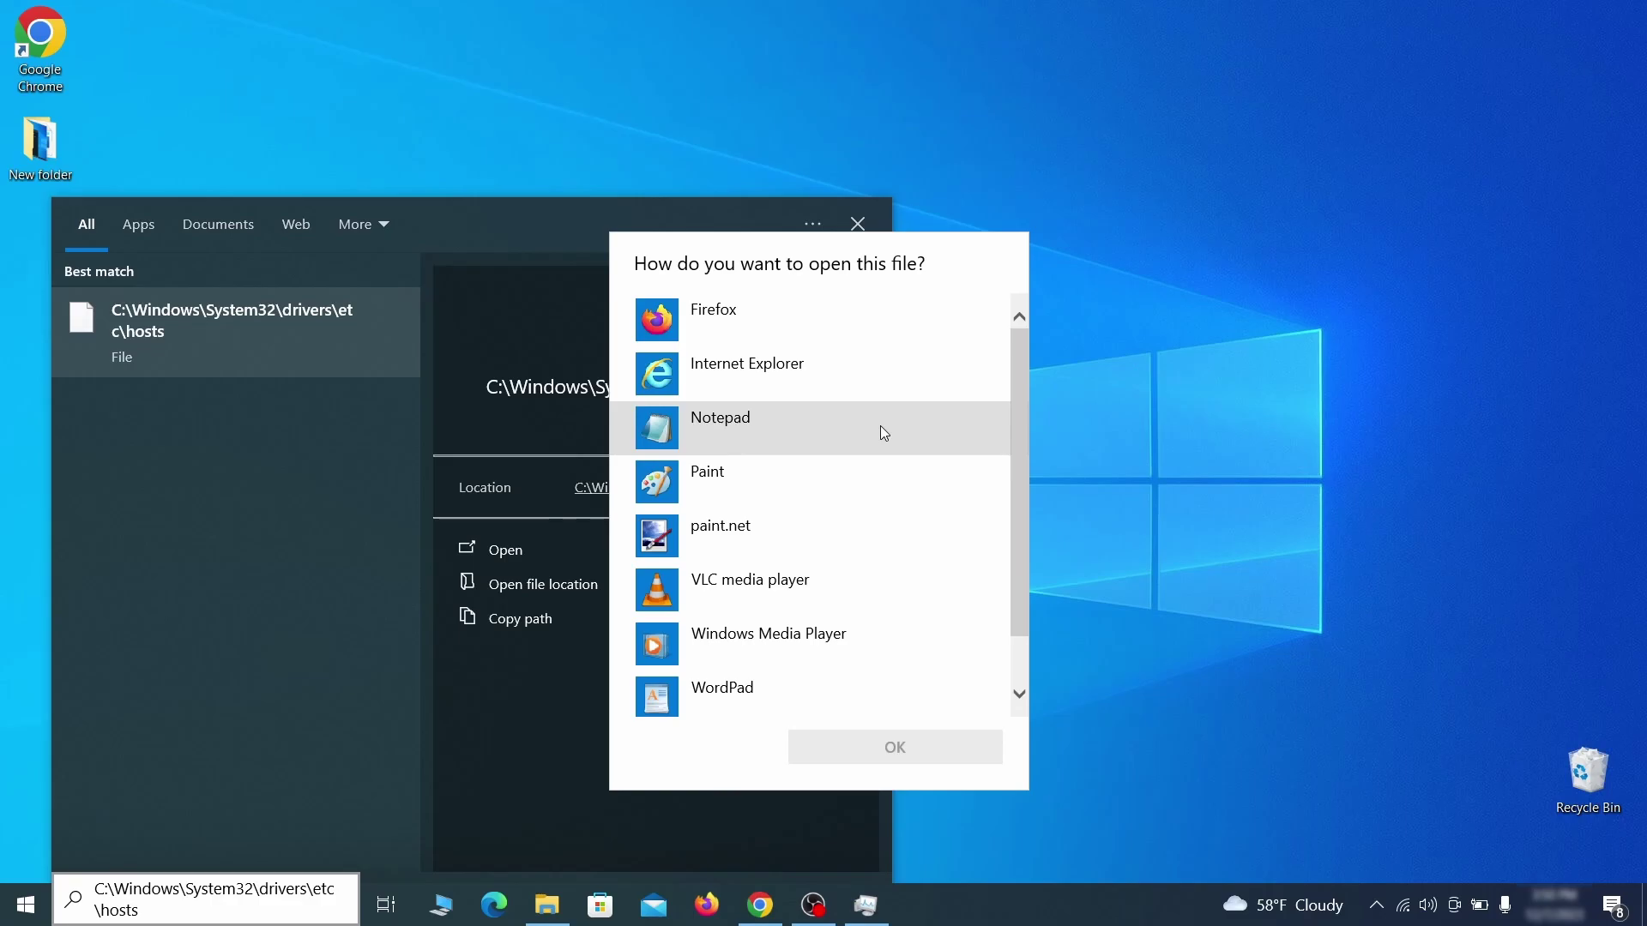
{"action": "double_click", "coordinate": [883, 431]}
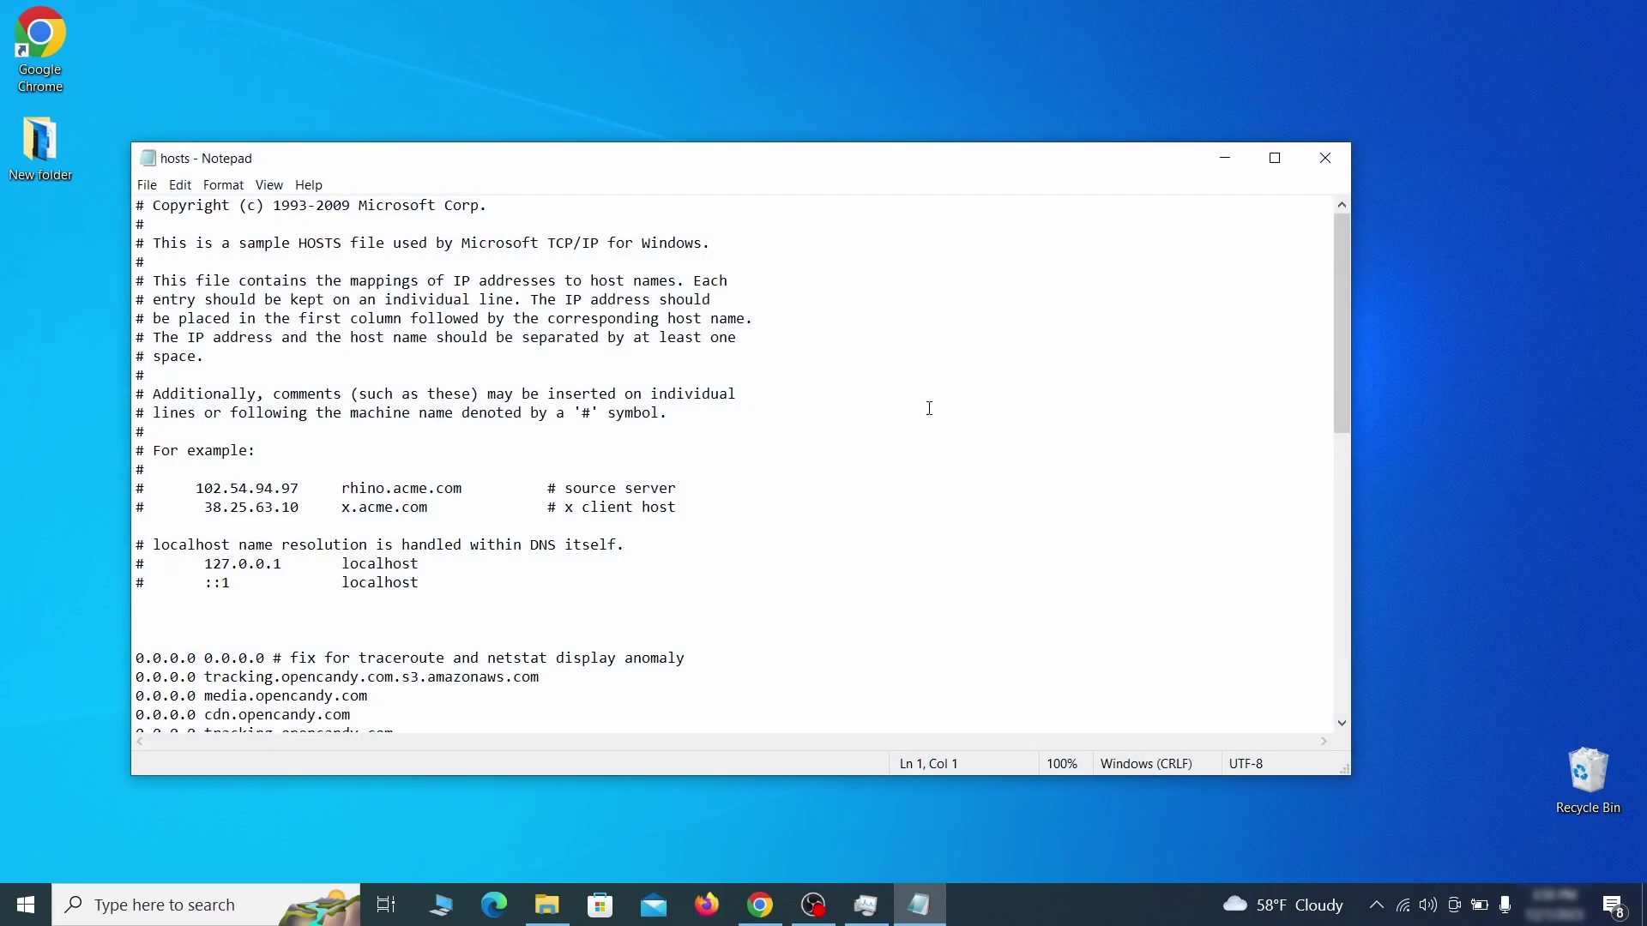
{"action": "scroll", "coordinate": [930, 409], "scroll_direction": "down", "scroll_amount": 3}
{"action": "left_click", "coordinate": [149, 491]}
{"action": "double_click", "coordinate": [138, 490]}
{"action": "mouse_move", "coordinate": [146, 467]}
{"action": "left_mouse_down"}
{"action": "mouse_move", "coordinate": [443, 579]}
{"action": "mouse_move", "coordinate": [418, 690]}
{"action": "left_mouse_up"}
{"action": "scroll", "coordinate": [443, 579], "scroll_direction": "down", "scroll_amount": 8}
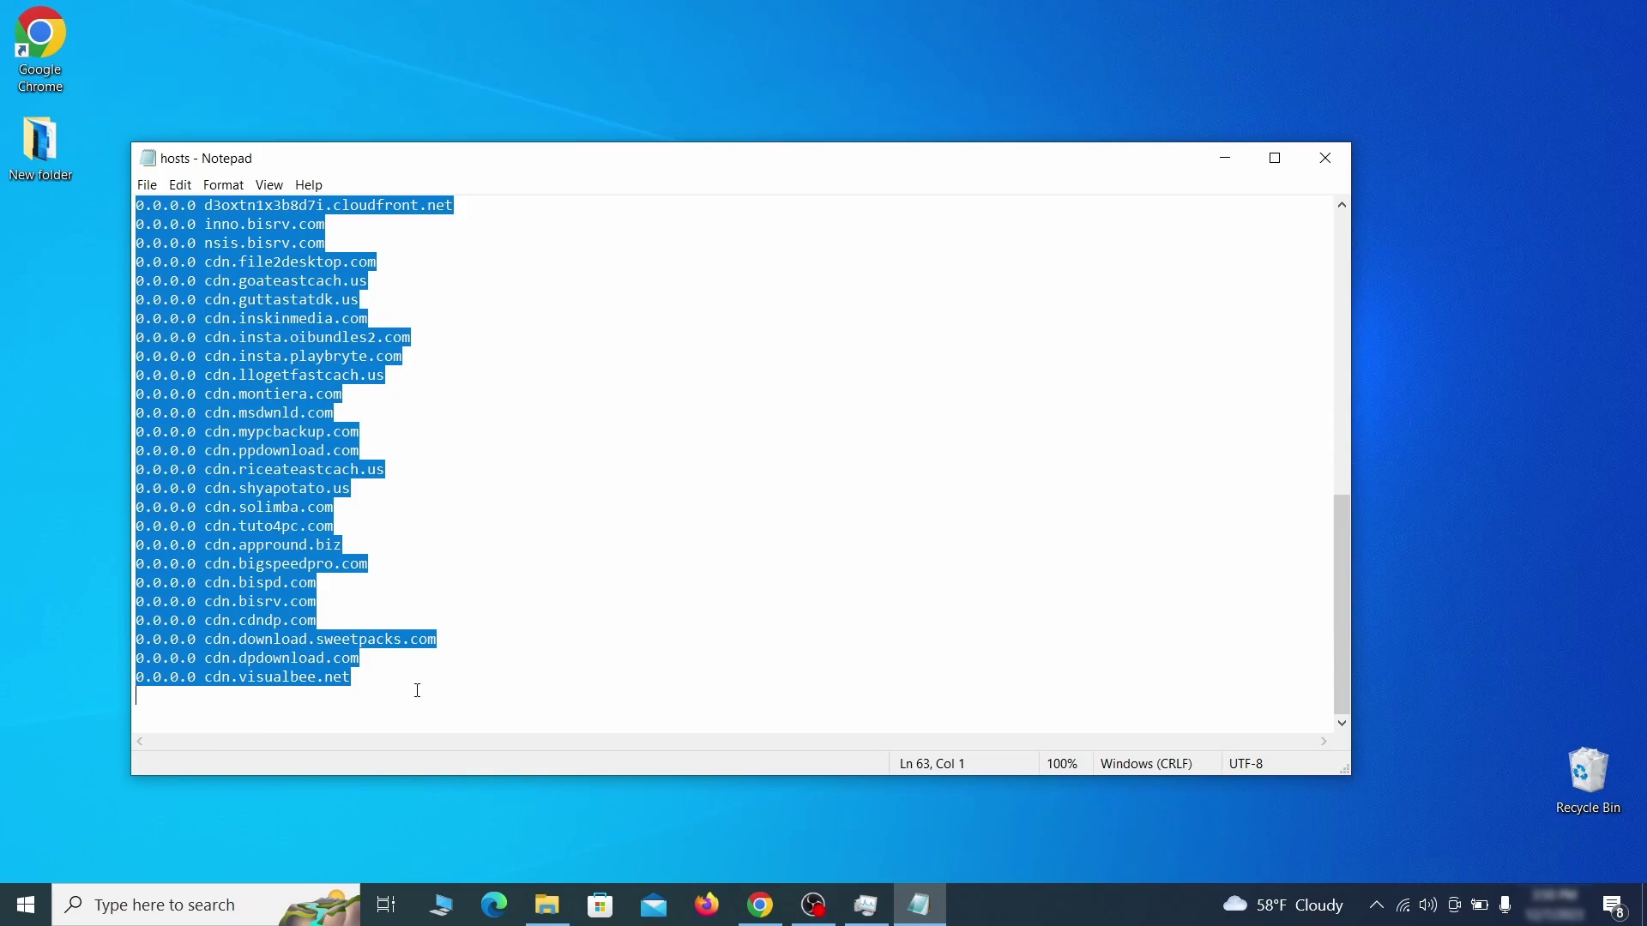
{"action": "key", "text": "Delete"}
{"action": "left_click", "coordinate": [146, 184]}
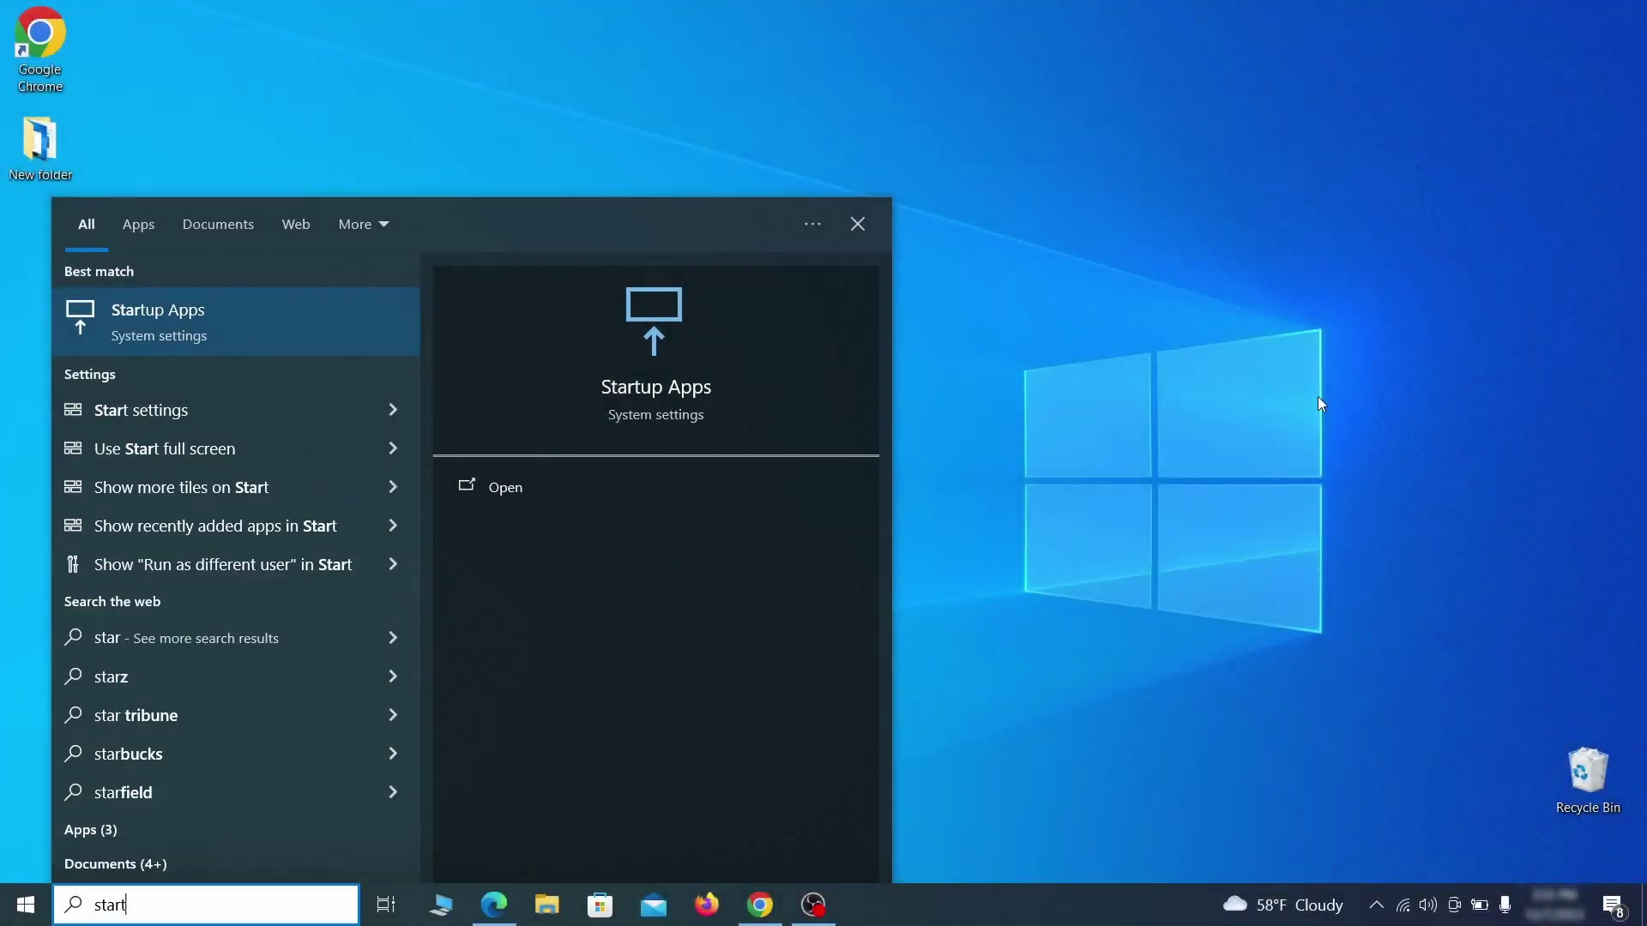
Step: Switch Example Malware App off in Startup apps settings, then close Settings
{"action": "type", "text": "up apps"}
{"action": "key", "text": "Return"}
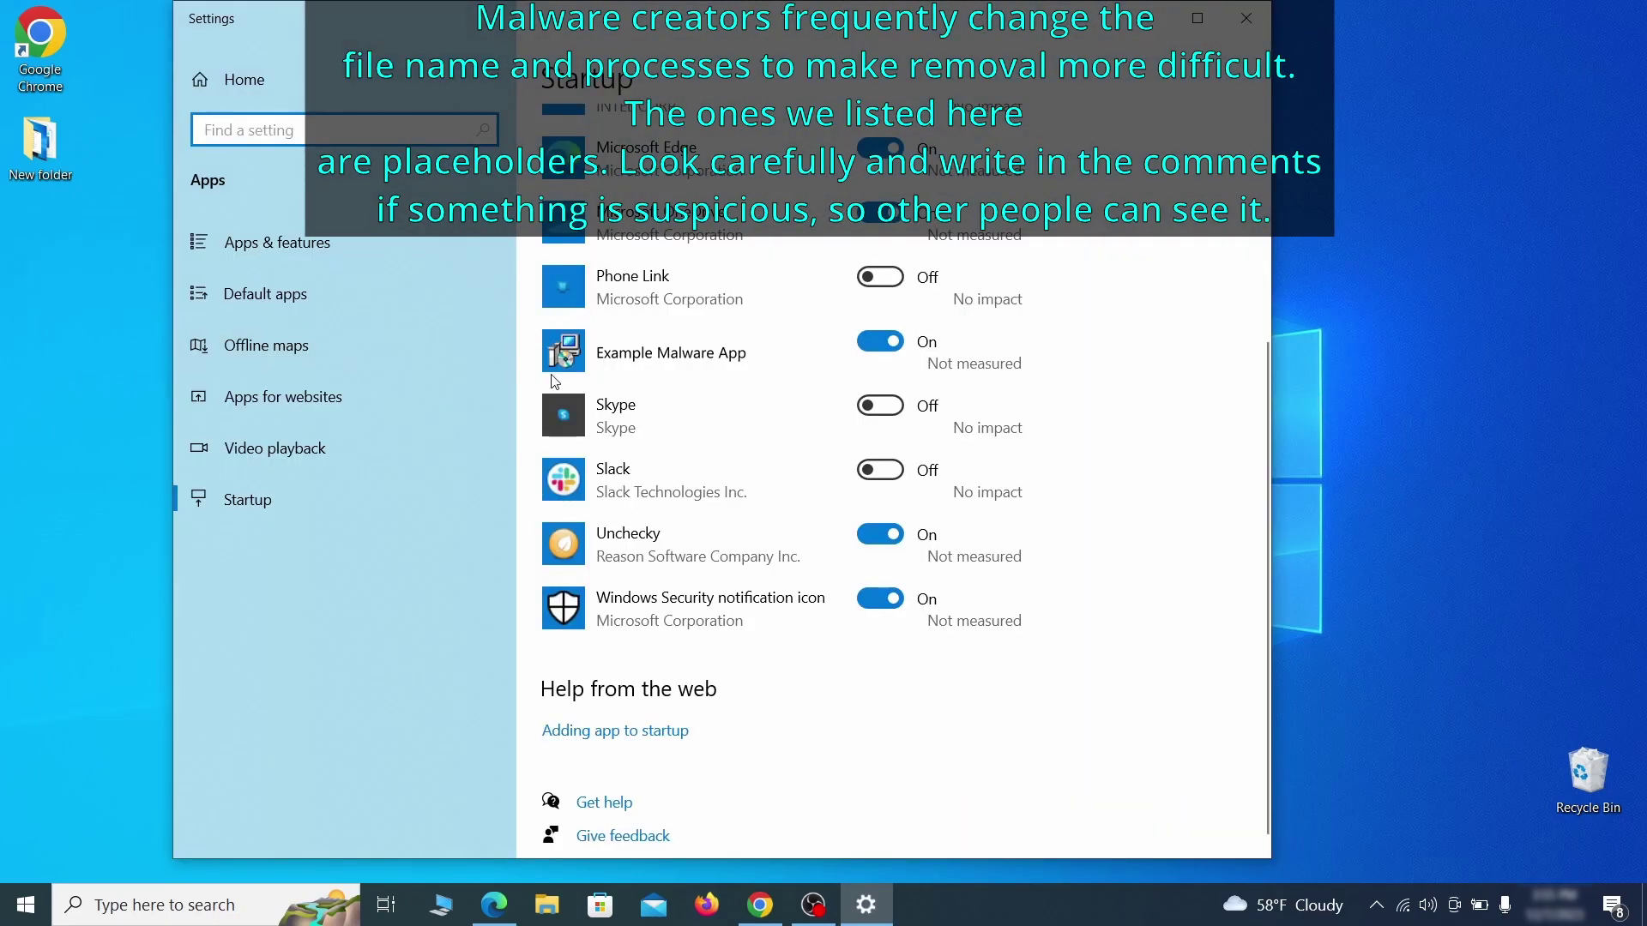
{"action": "left_click", "coordinate": [883, 357]}
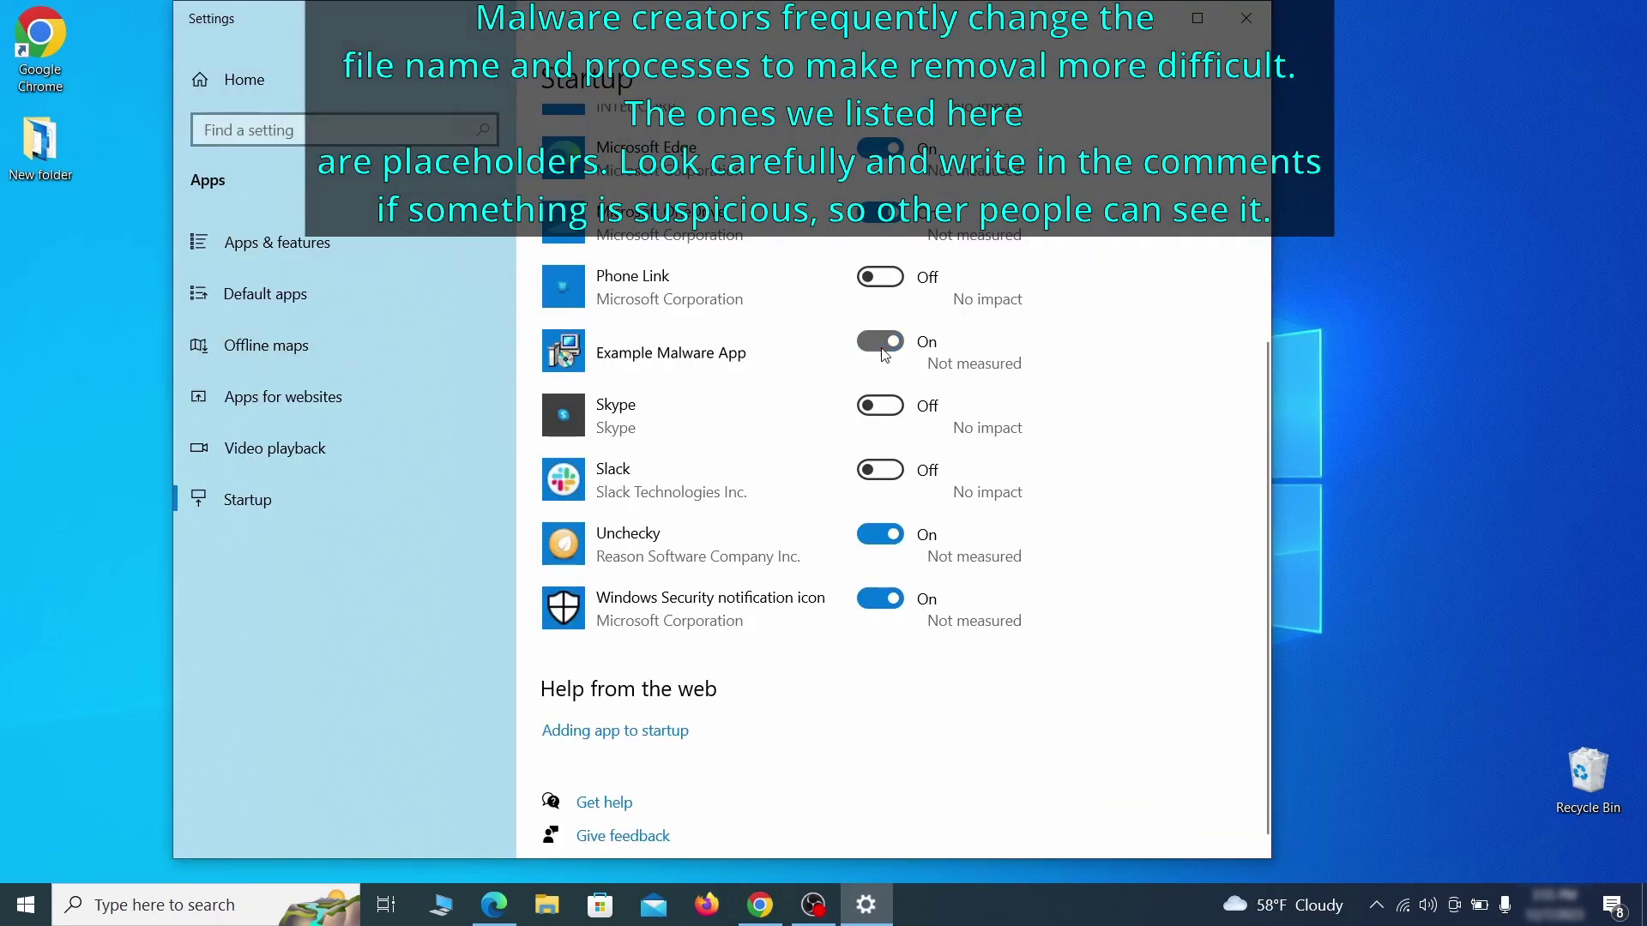
{"action": "left_click", "coordinate": [1246, 18]}
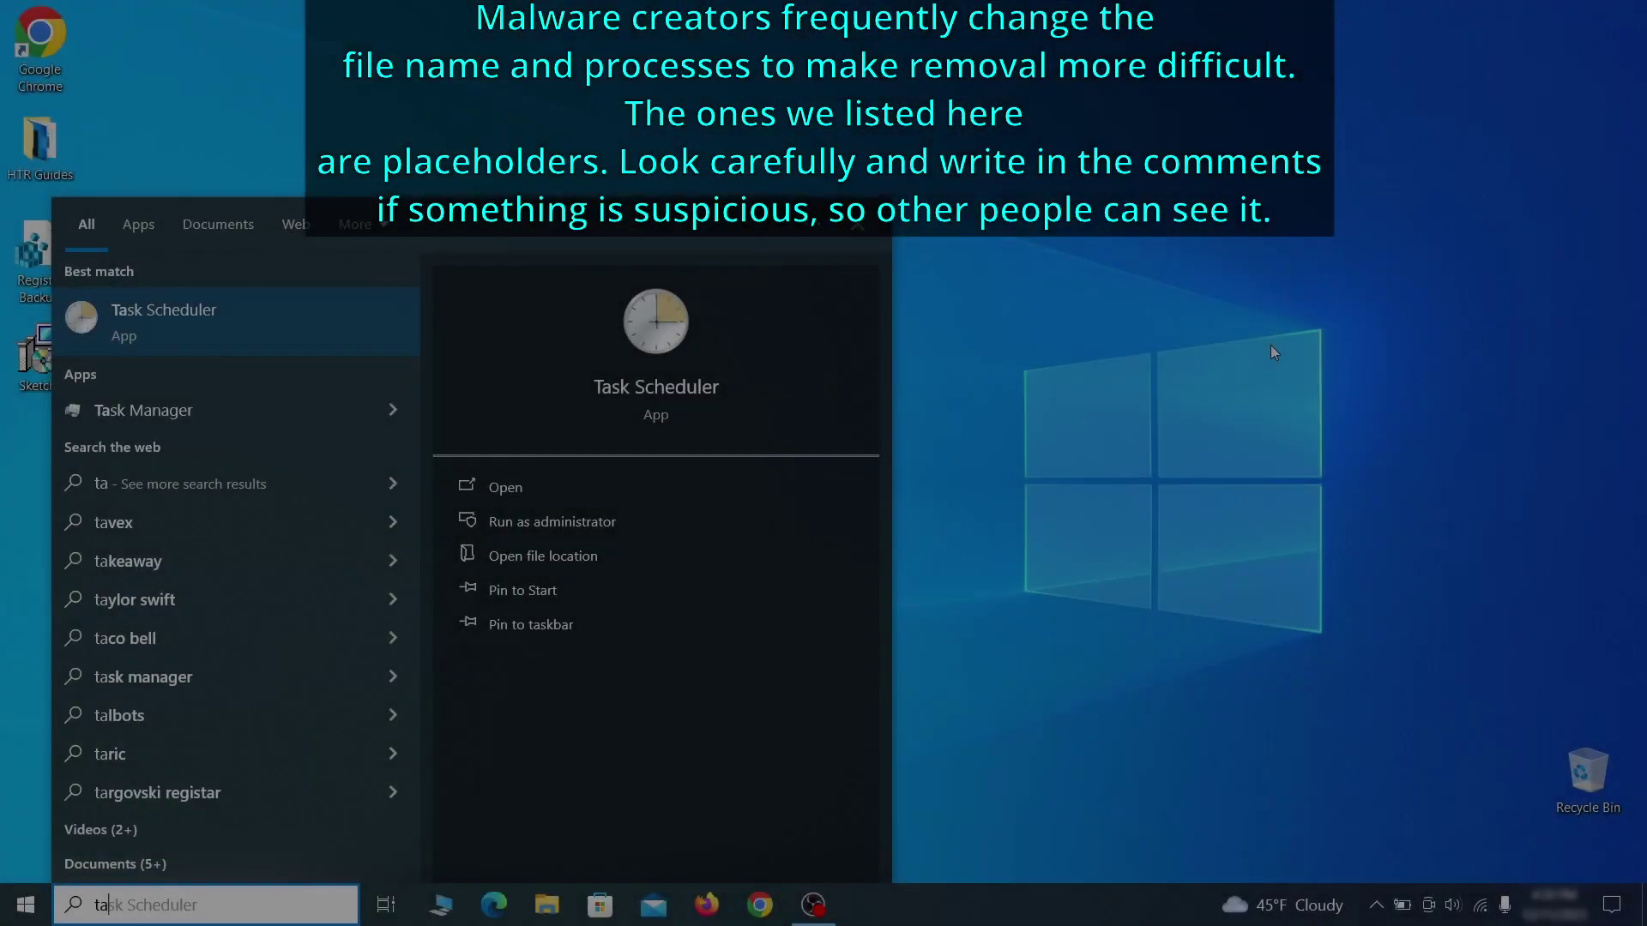
Step: Inspect the Example Malware App task's triggers and actions in the Task Scheduler Library
{"action": "type", "text": "sk schedu"}
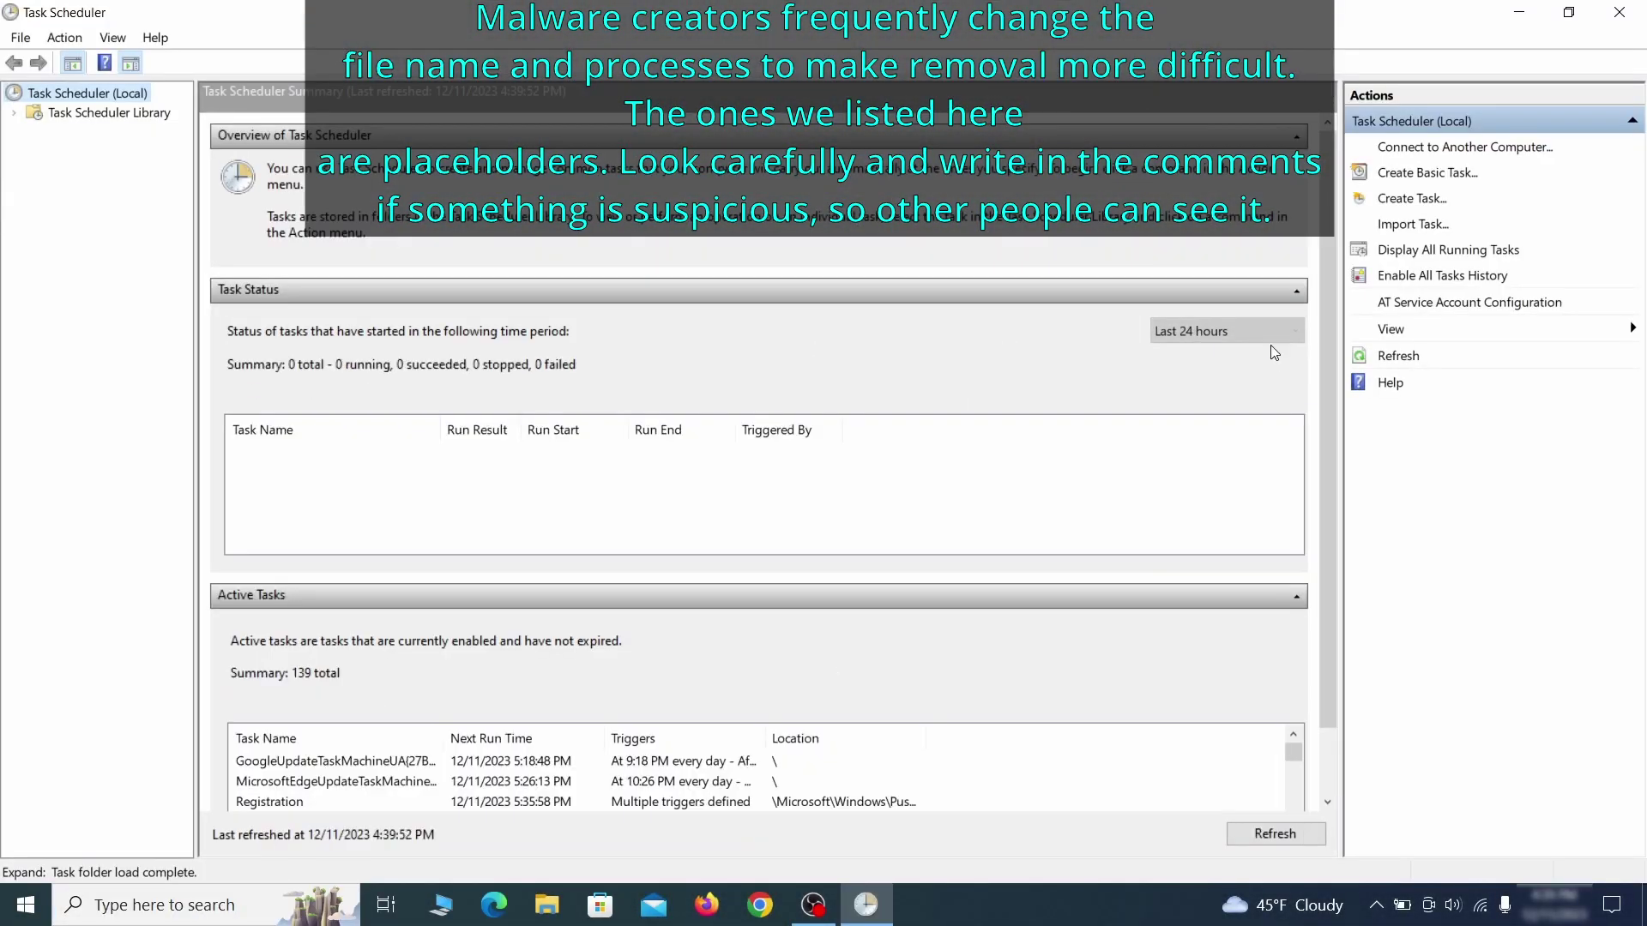
{"action": "left_click", "coordinate": [143, 116]}
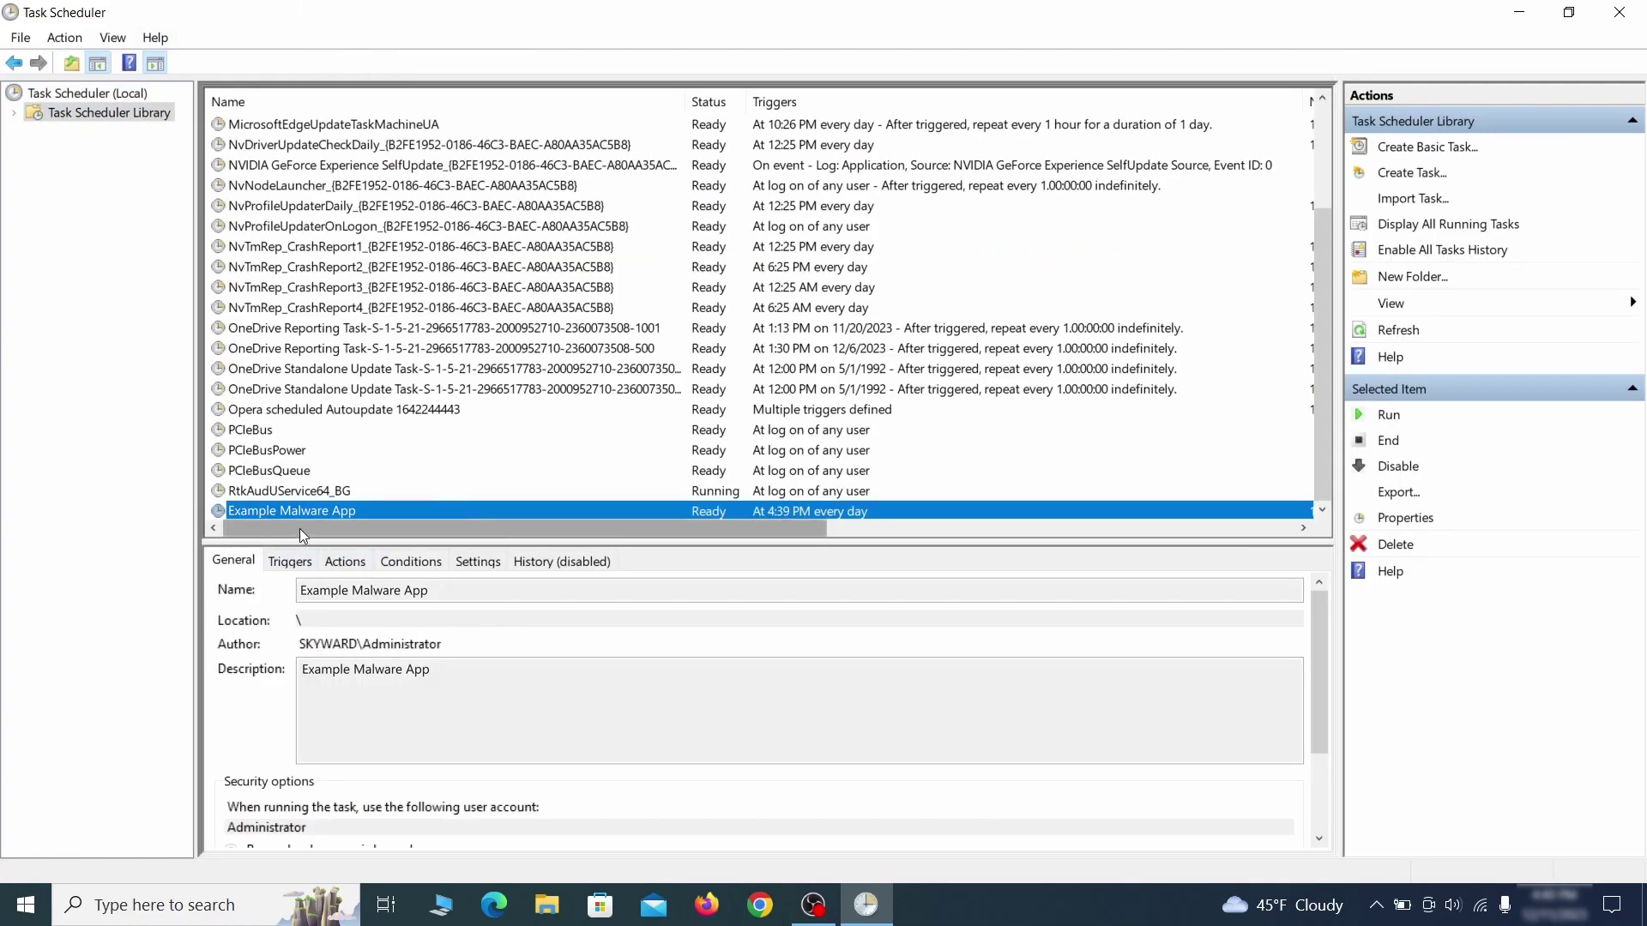
{"action": "right_click", "coordinate": [473, 513]}
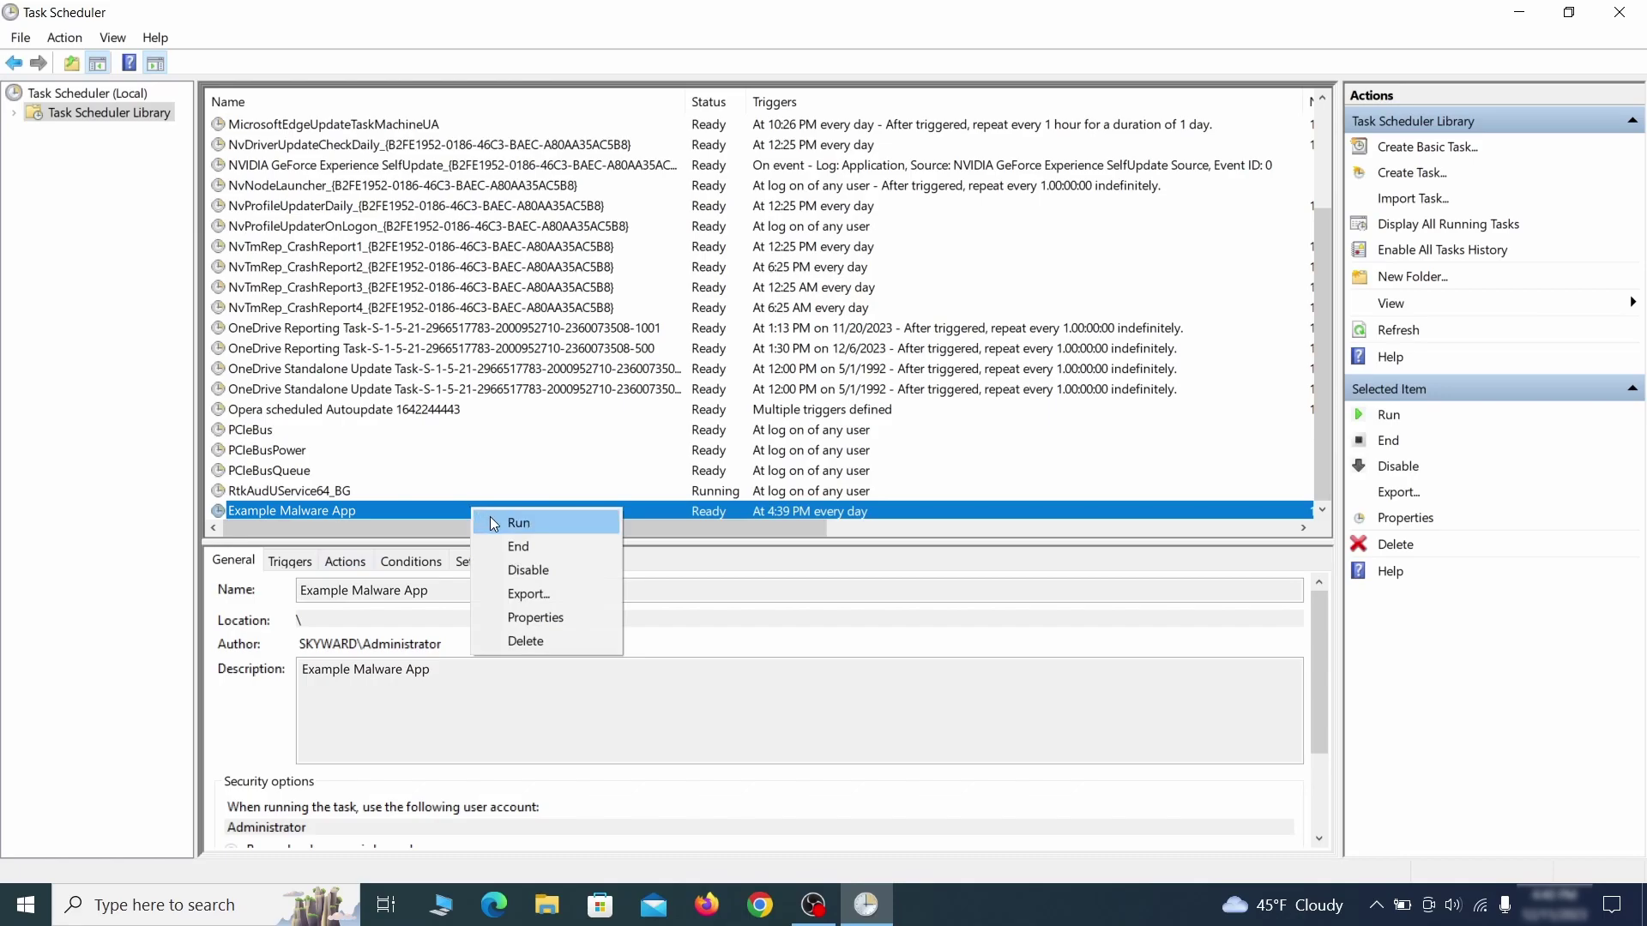
{"action": "left_click", "coordinate": [542, 624]}
{"action": "left_click", "coordinate": [189, 143]}
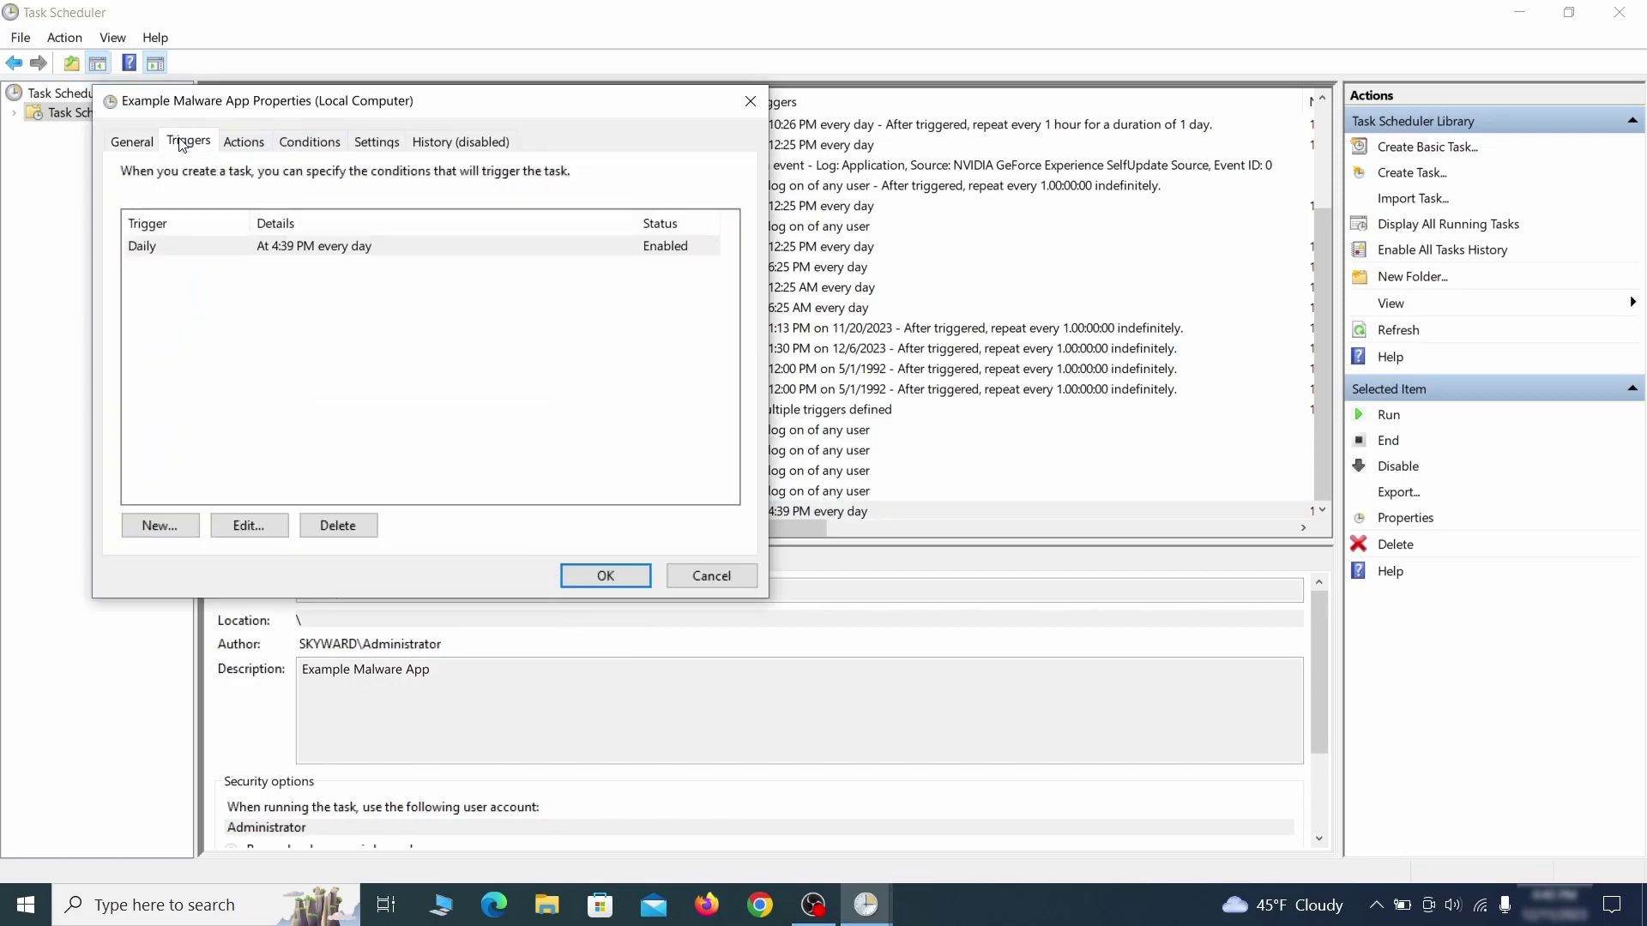
{"action": "left_click", "coordinate": [249, 144]}
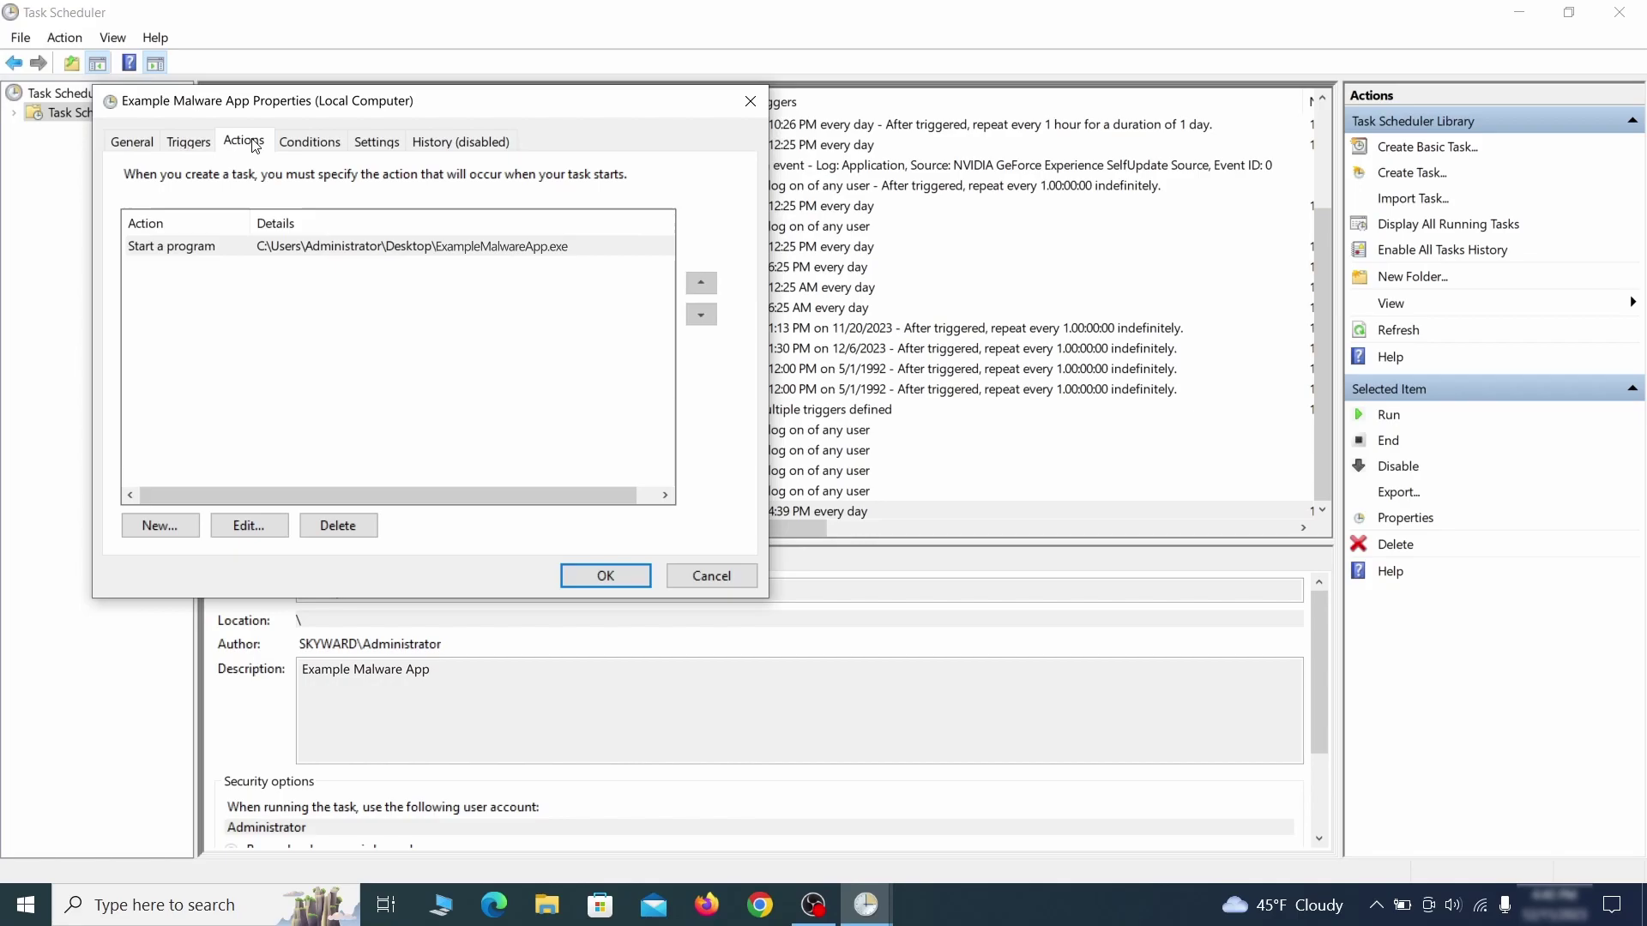
Step: Close the properties and delete the Example Malware App scheduled task
{"action": "key", "text": "Escape"}
{"action": "right_click", "coordinate": [529, 510]}
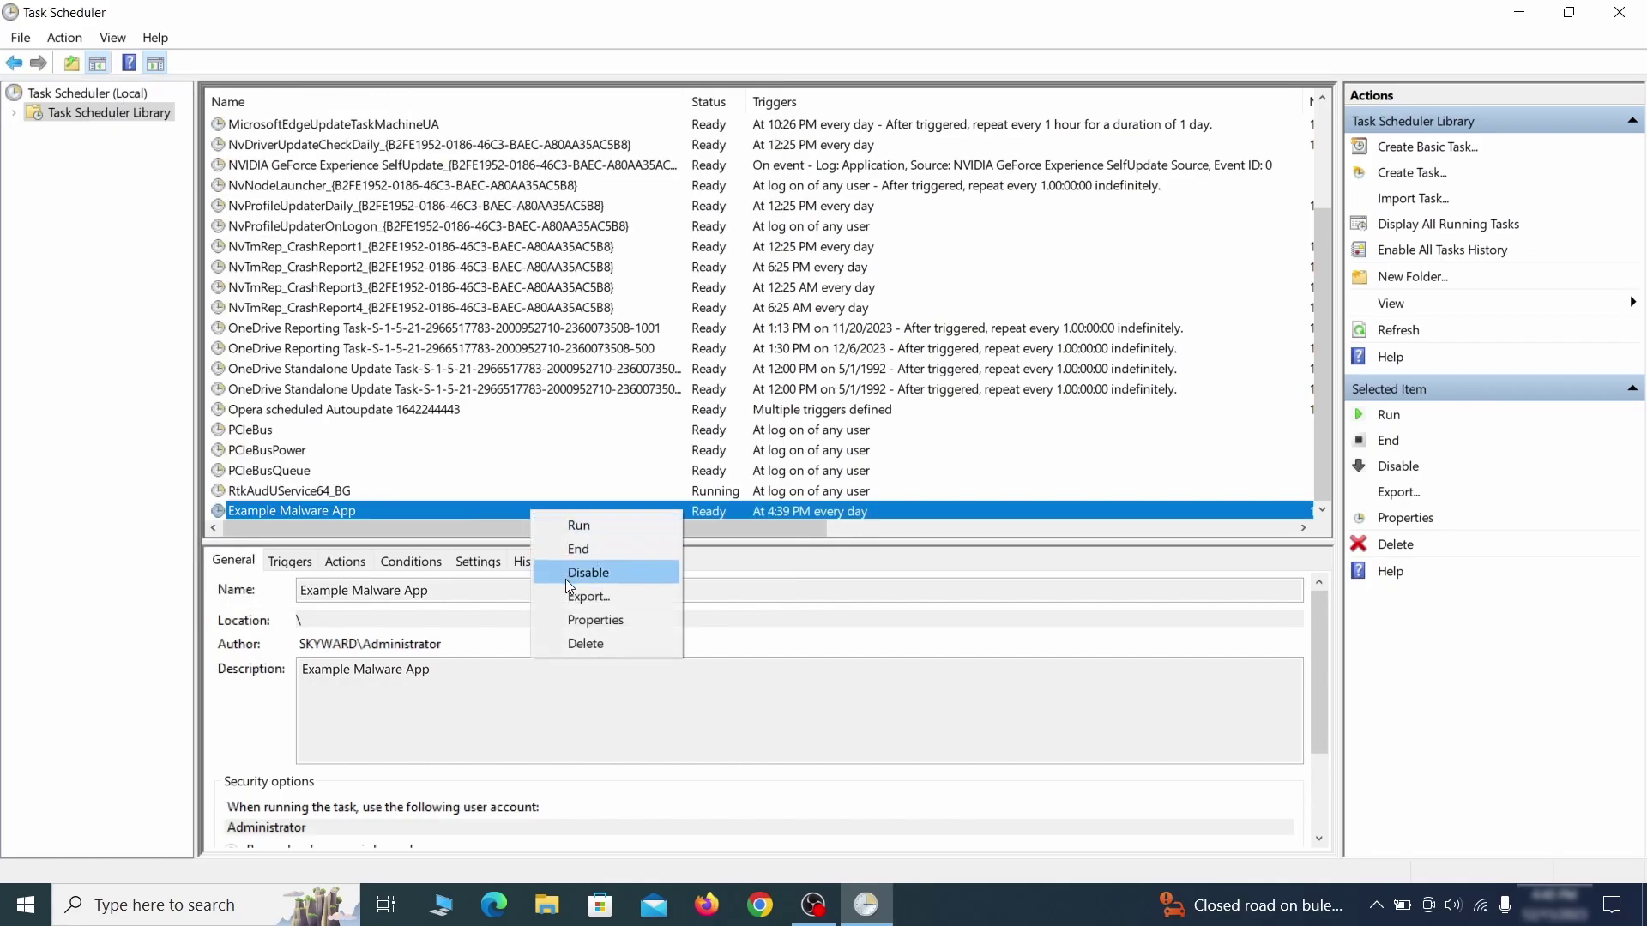
{"action": "left_click", "coordinate": [584, 642]}
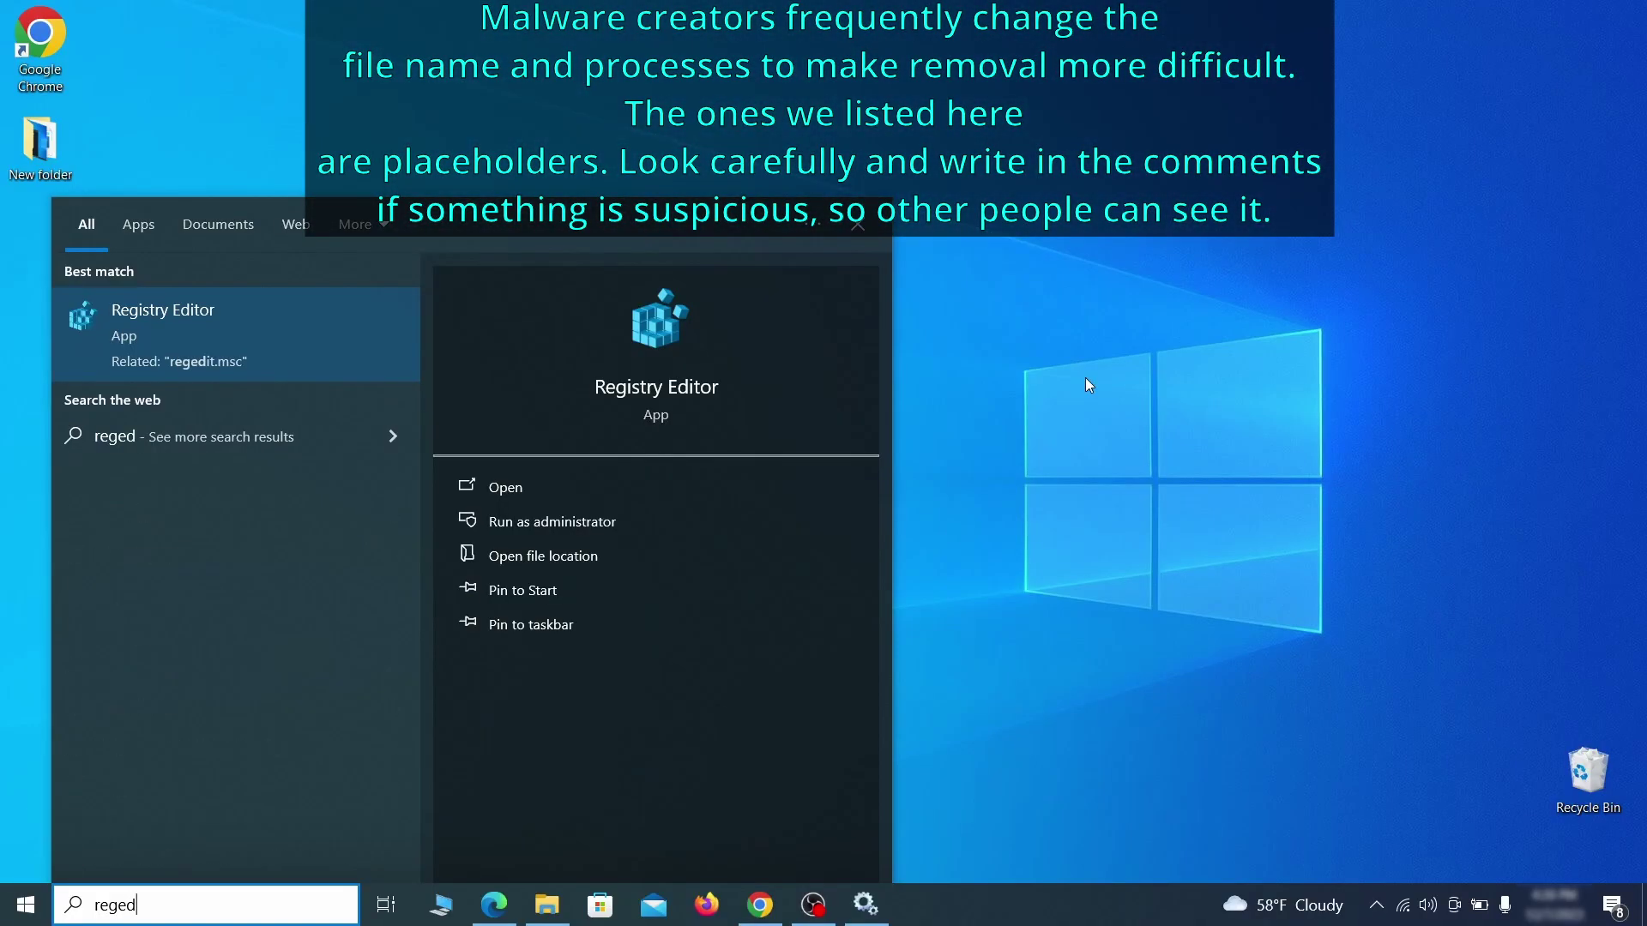
Step: Run Registry Editor as administrator and export a desktop backup named 'Registry Backup 1'
{"action": "type", "text": "it"}
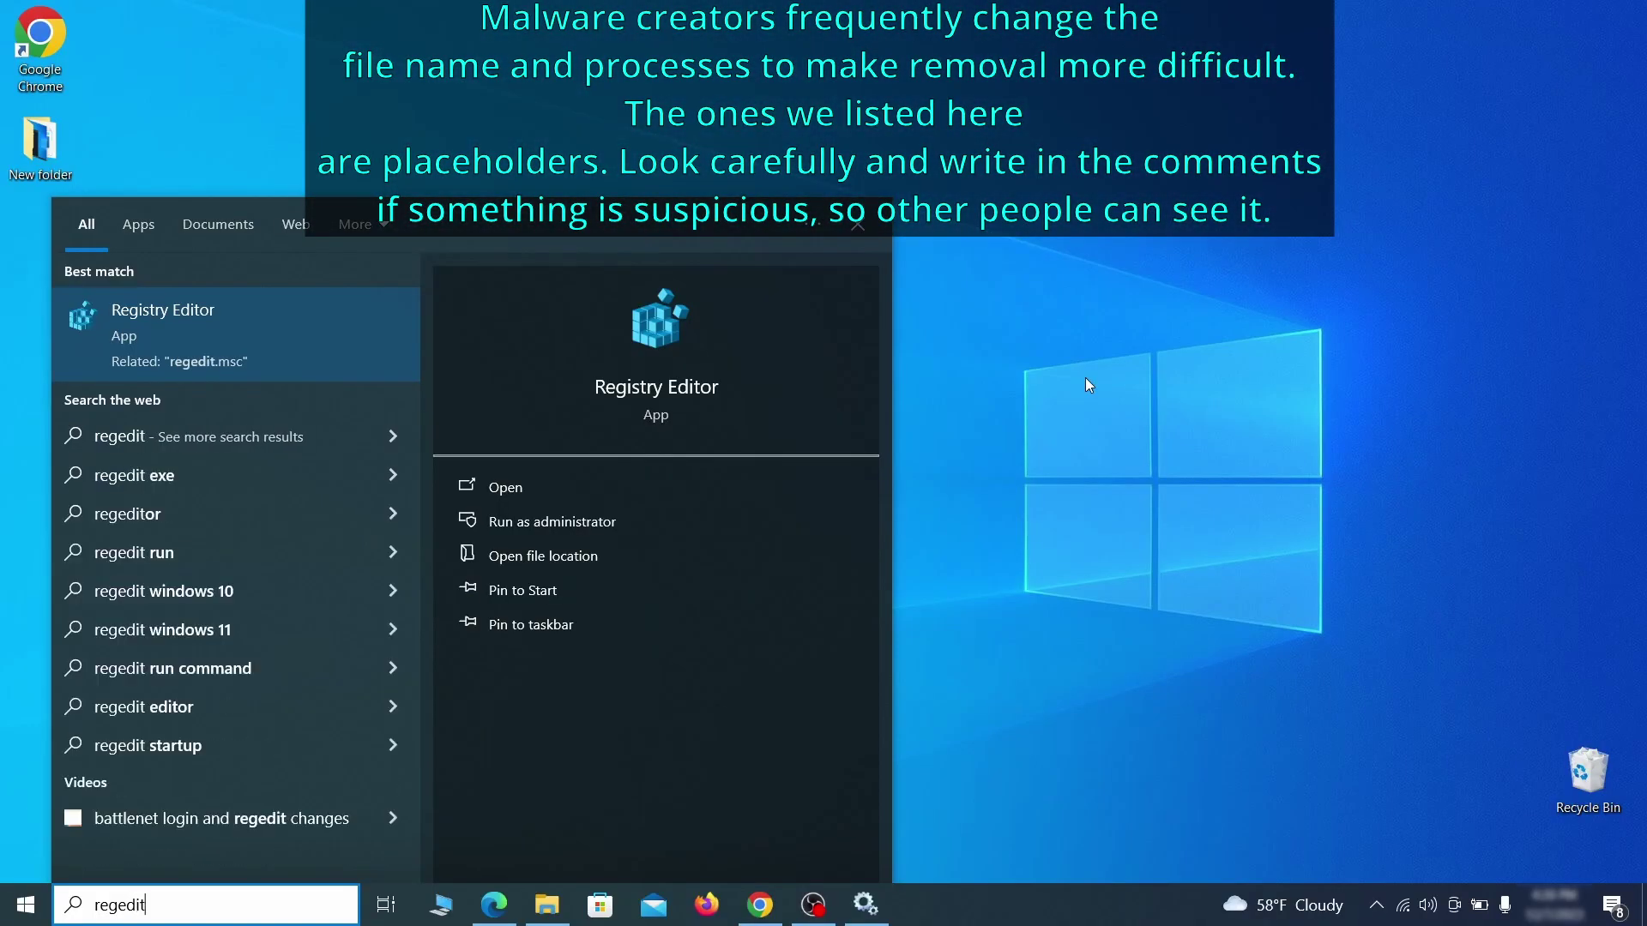
{"action": "right_click", "coordinate": [305, 319]}
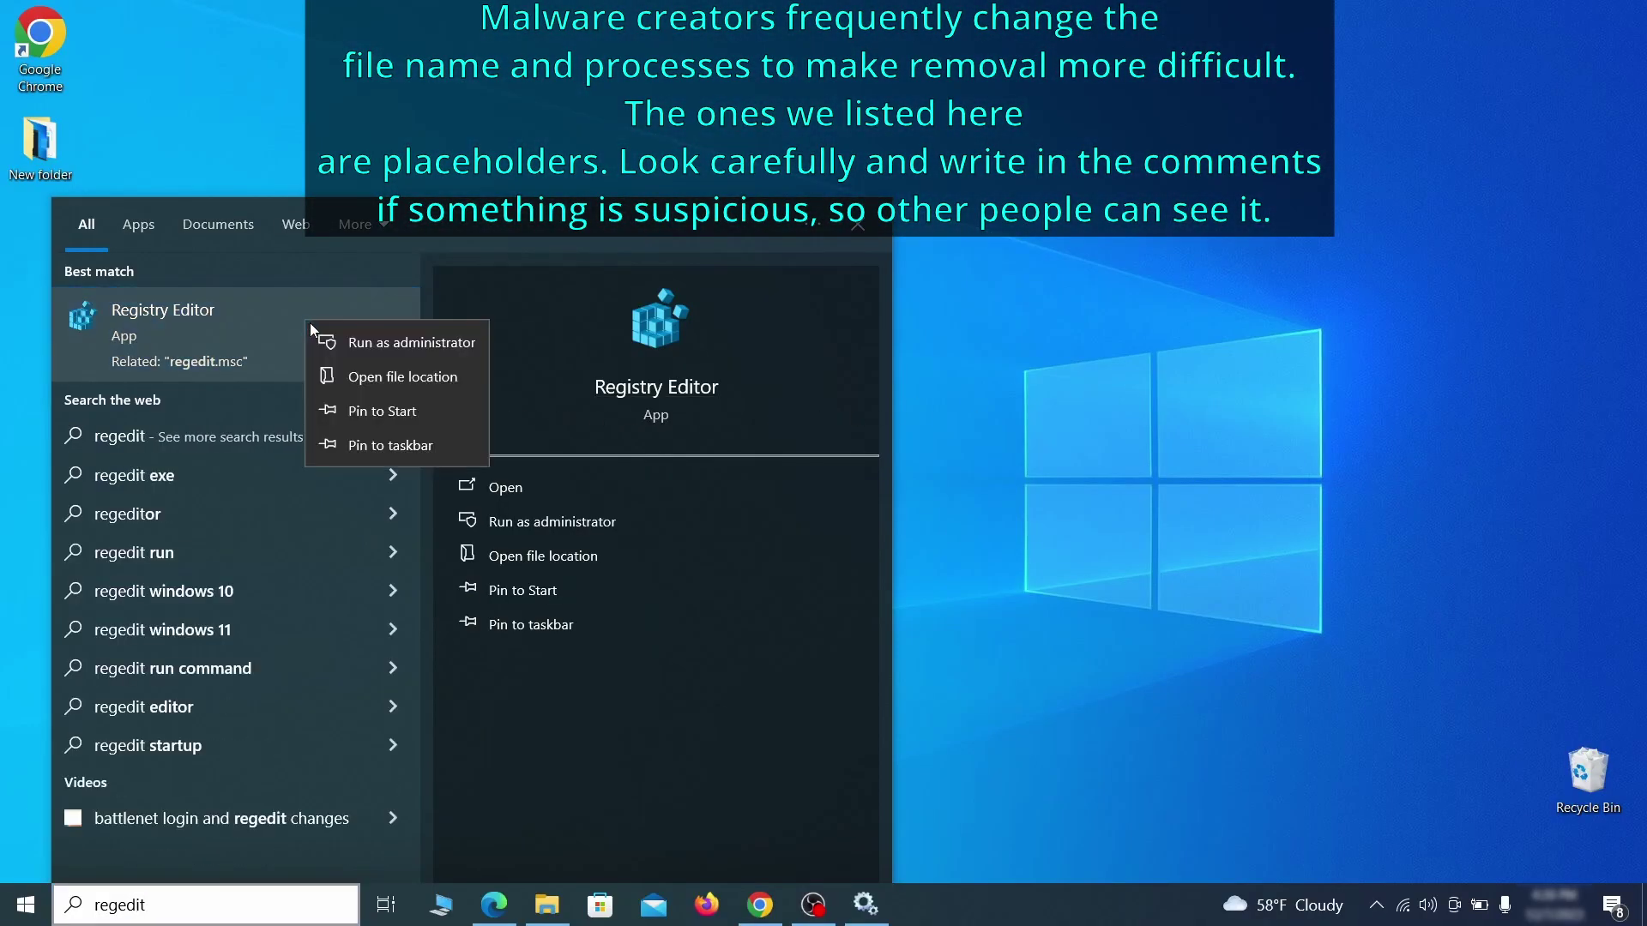
{"action": "left_click", "coordinate": [397, 343]}
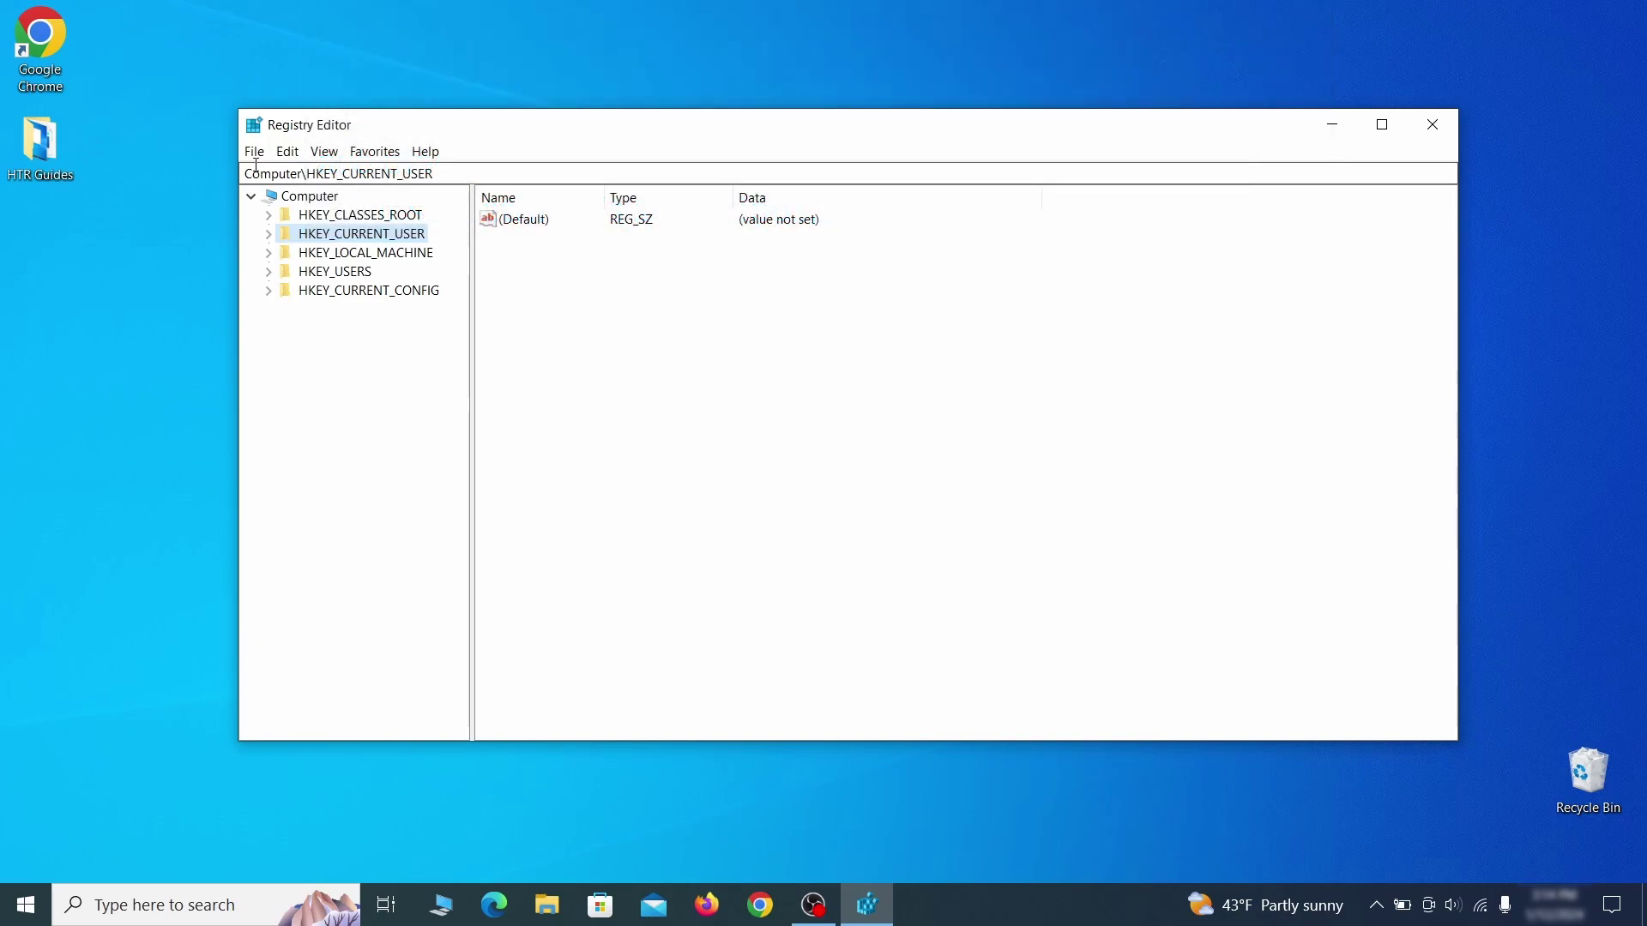
{"action": "left_click", "coordinate": [255, 153]}
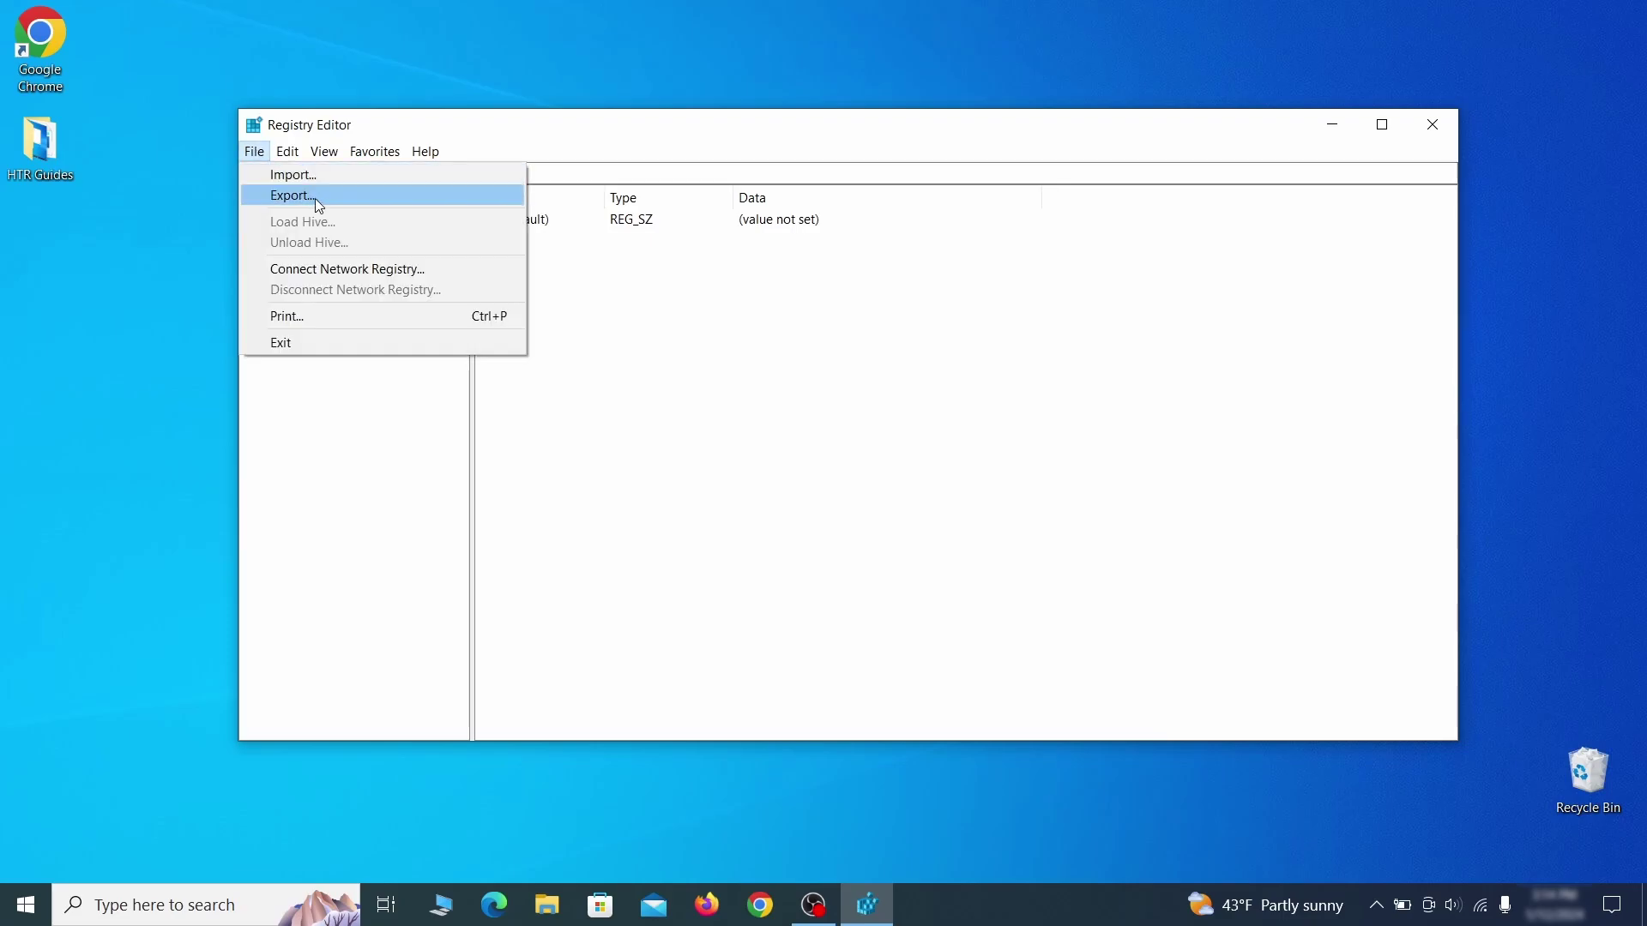
{"action": "left_click", "coordinate": [396, 199]}
{"action": "type", "text": "Registry Backup 1"}
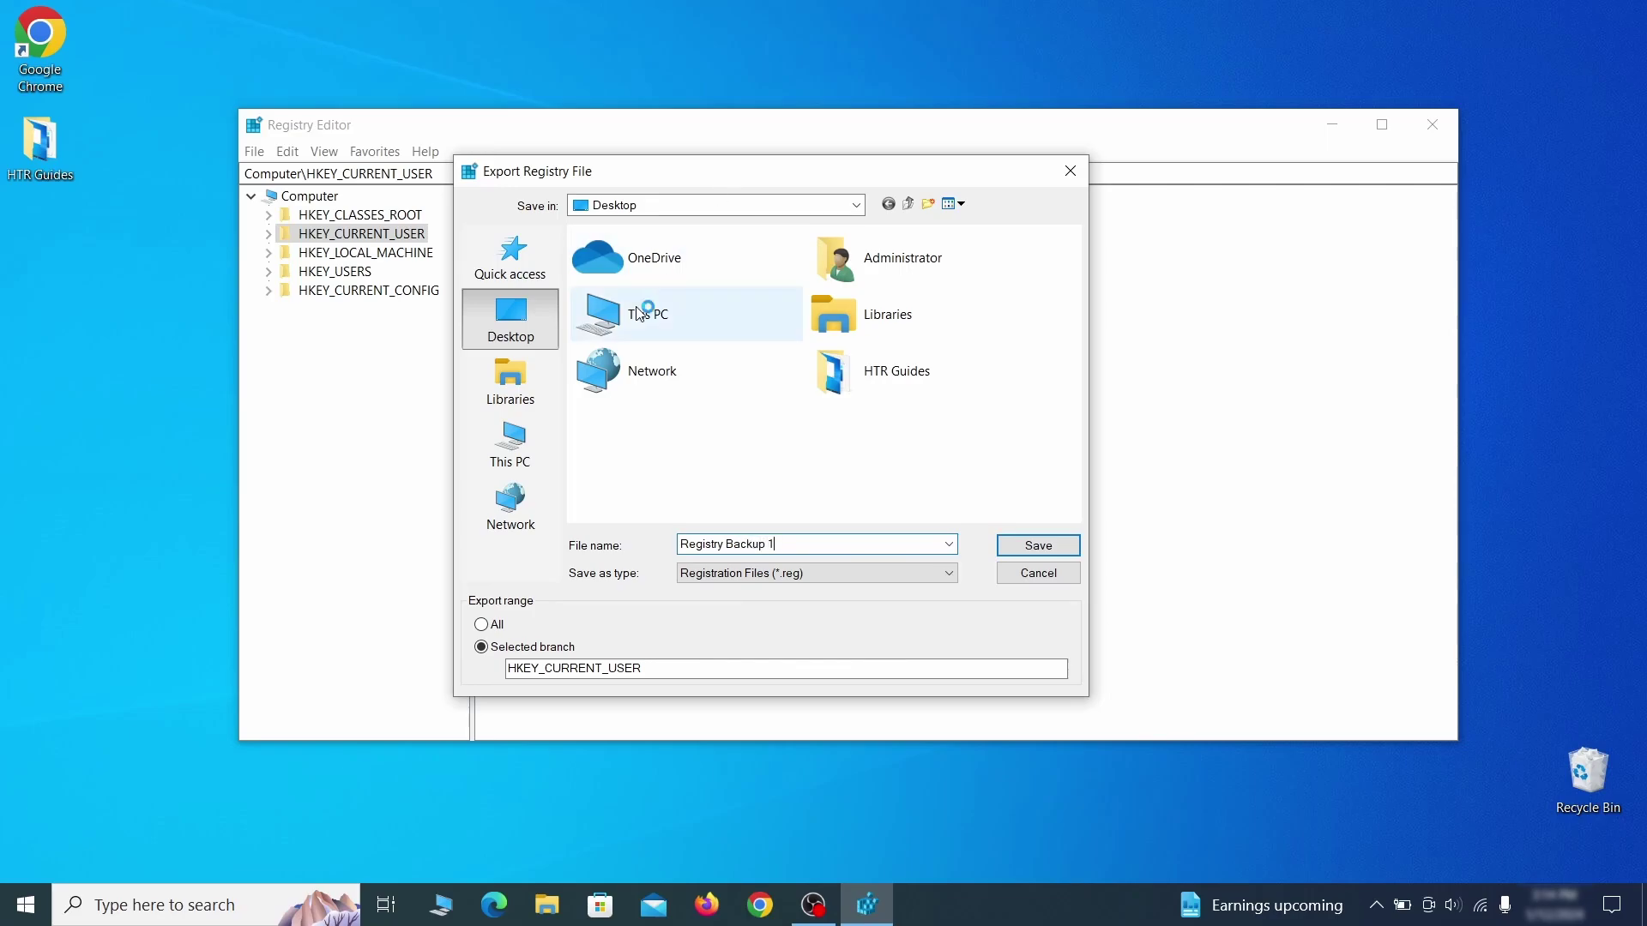
{"action": "key", "text": "Return"}
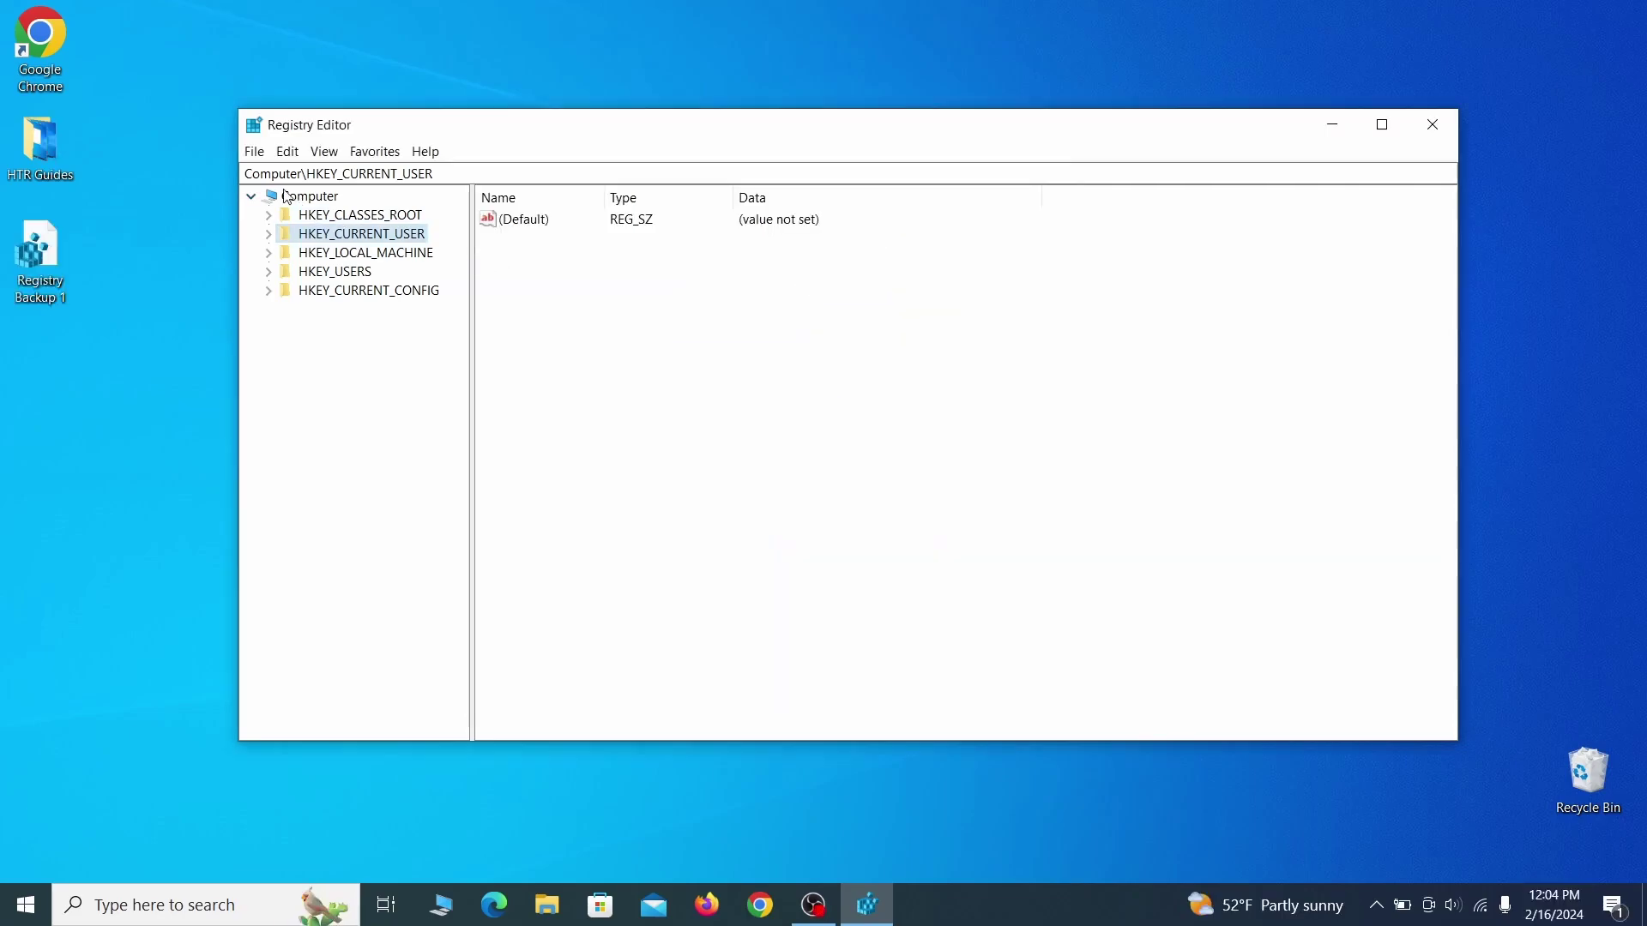
Step: Select the Registry Backup 1 file in the File > Import dialog
{"action": "left_click", "coordinate": [255, 152]}
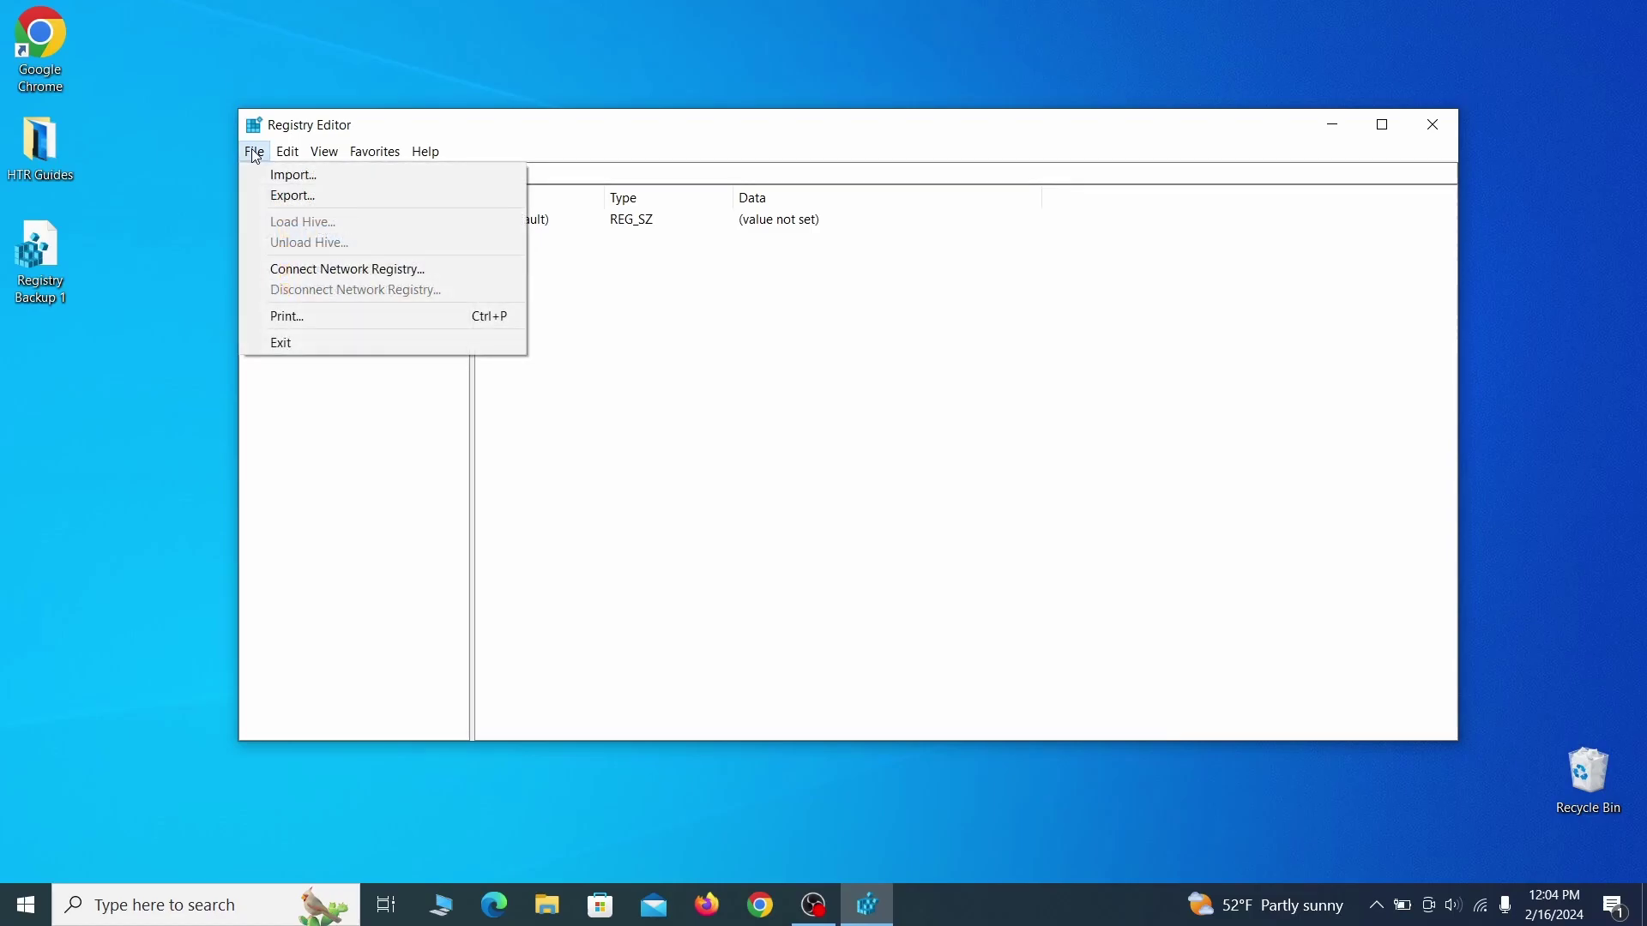
{"action": "left_click", "coordinate": [360, 185]}
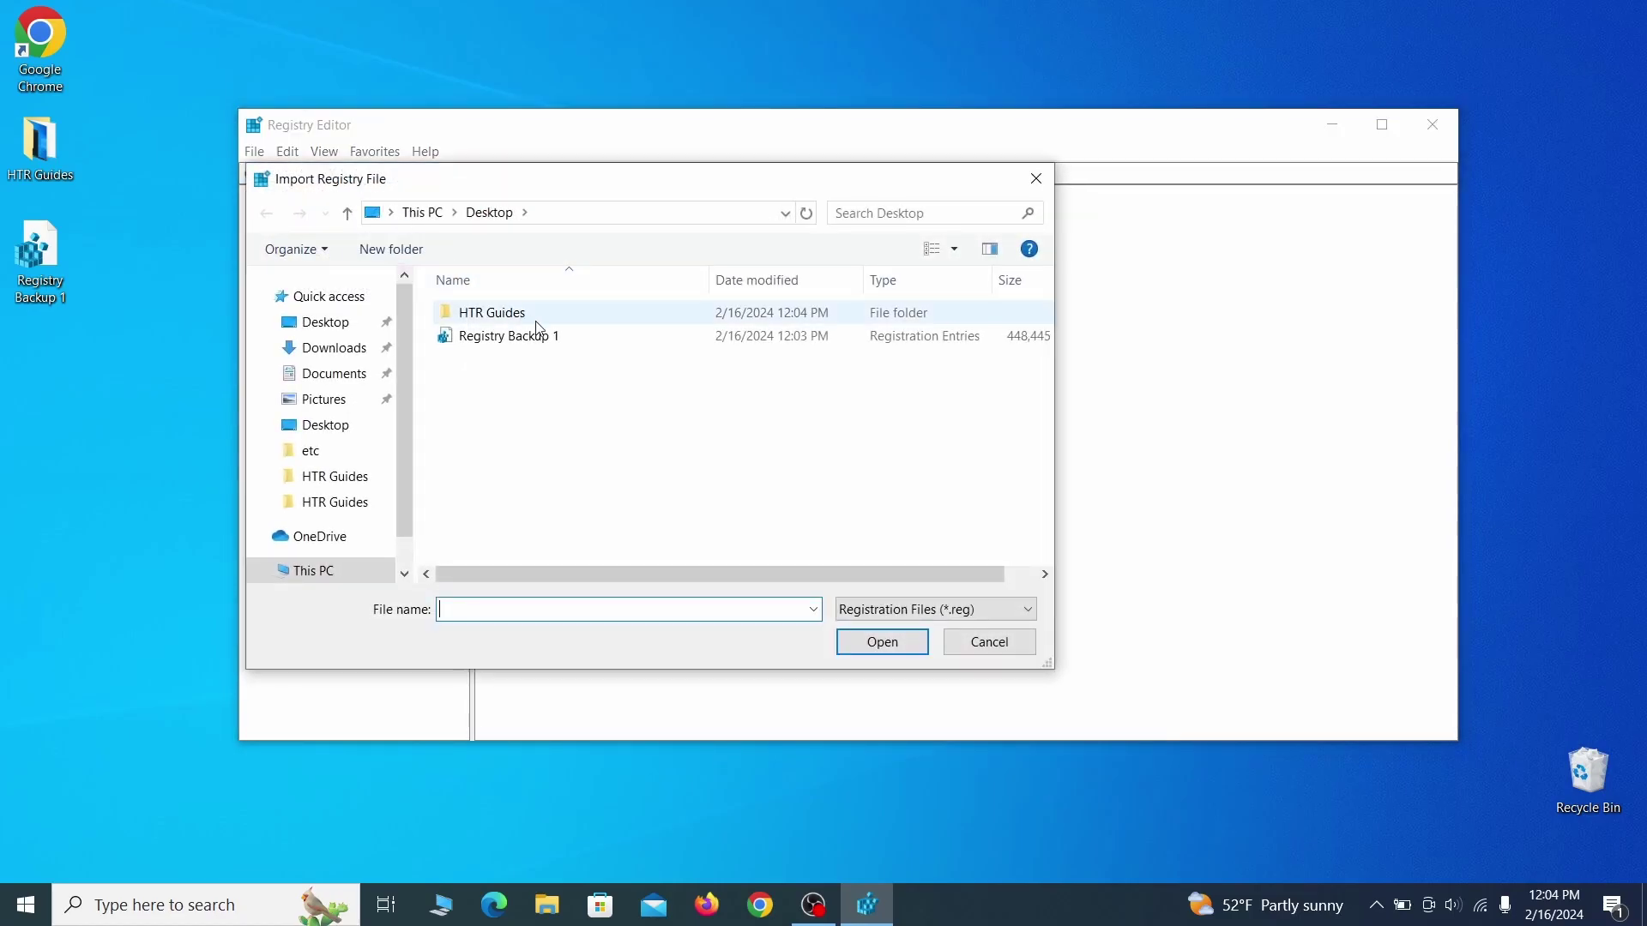
{"action": "left_click", "coordinate": [572, 346]}
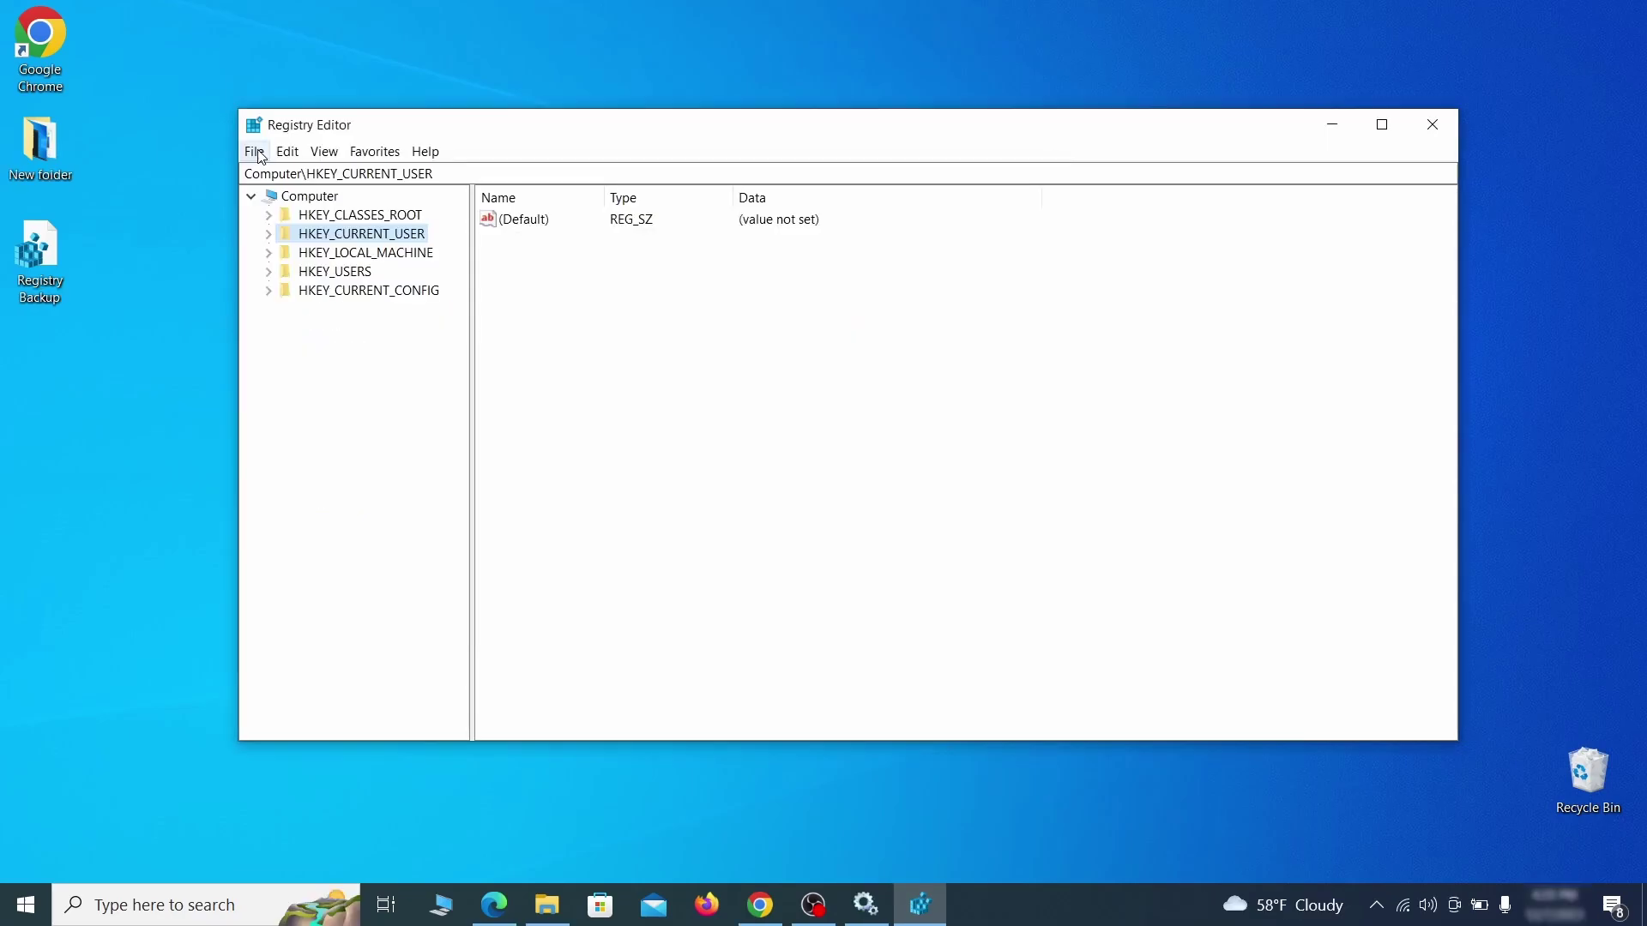
Step: Search the registry for 'Example Malware App' and select the Reopen key under InstallBuilders
{"action": "left_click", "coordinate": [258, 152]}
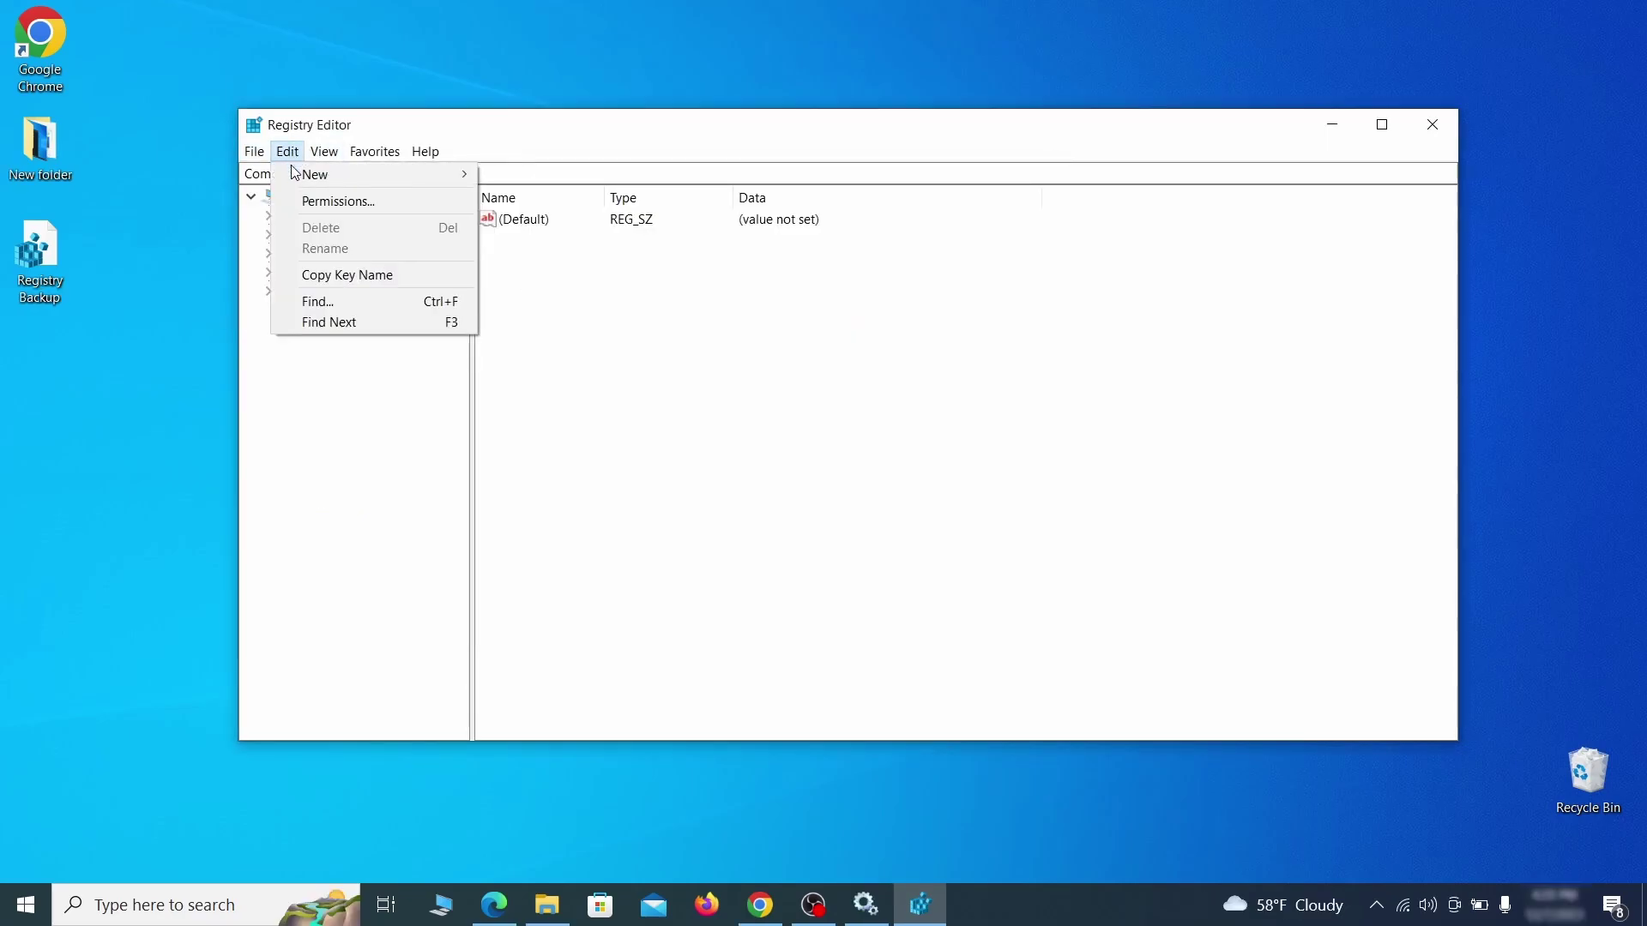
{"action": "left_click", "coordinate": [358, 302]}
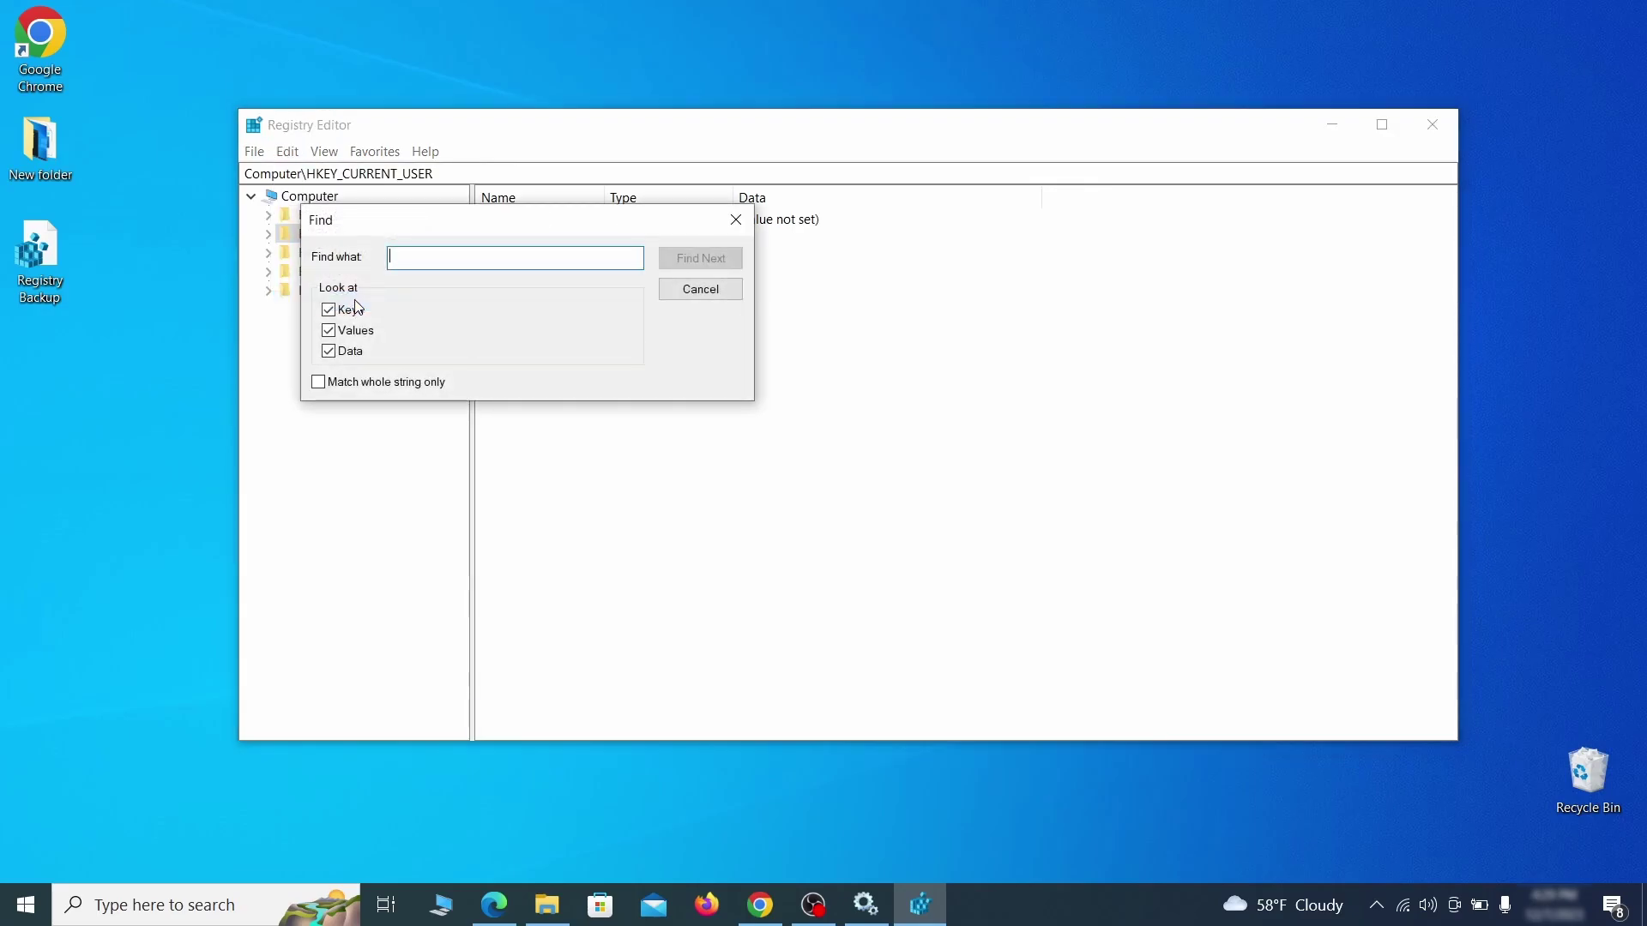
{"action": "type", "text": "Example Malware App"}
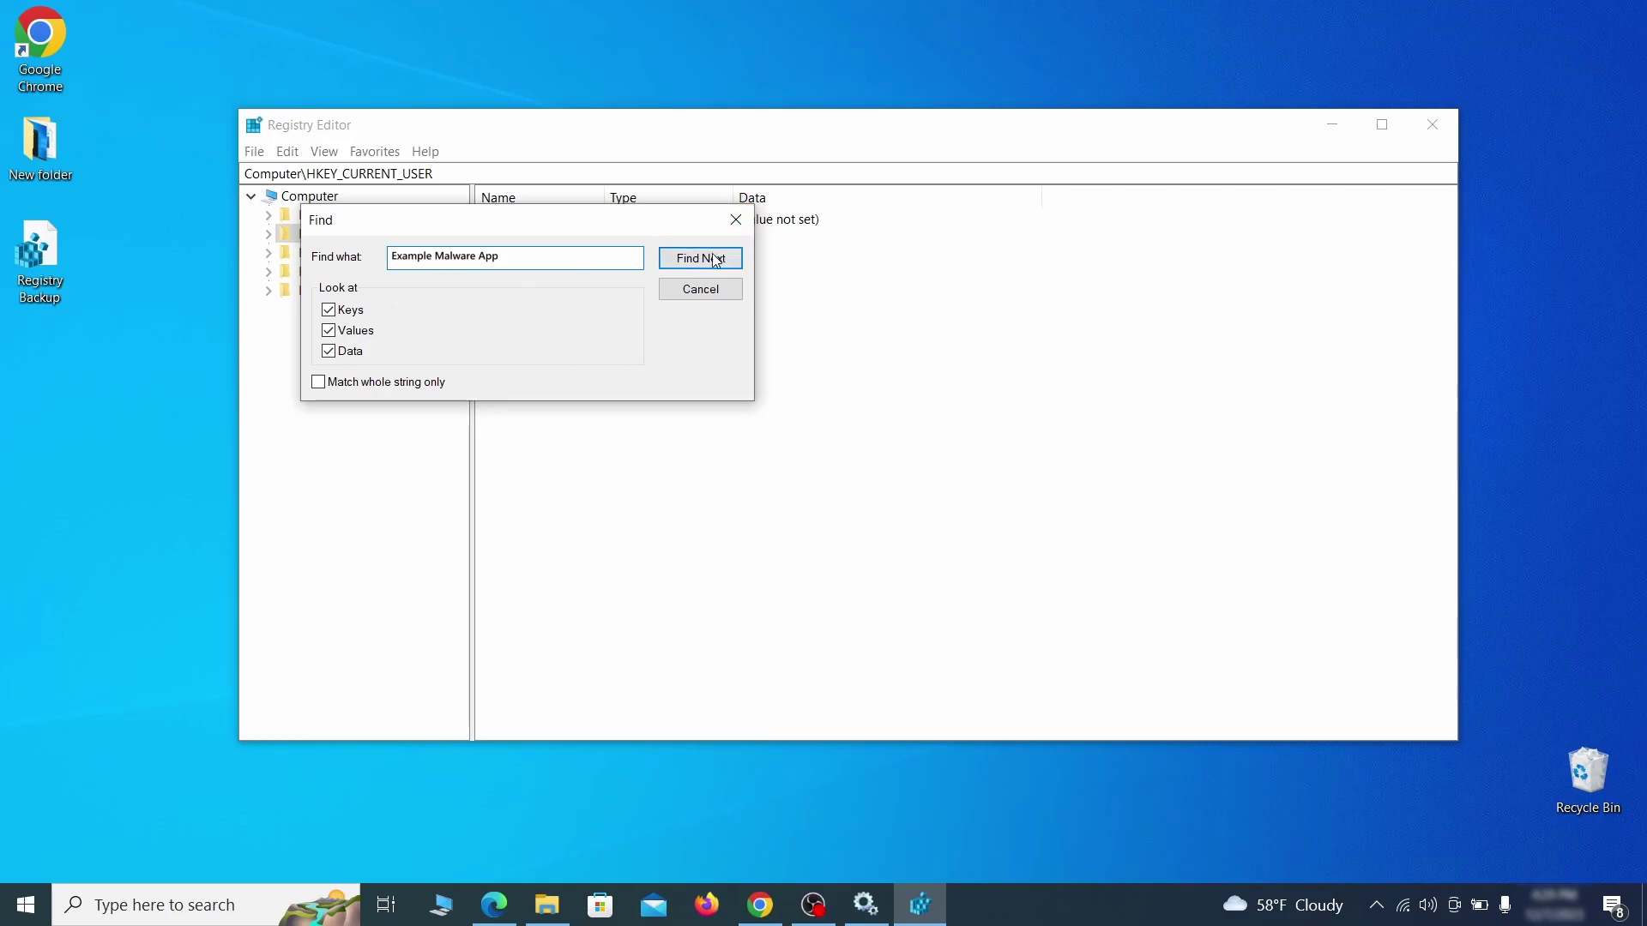
{"action": "left_click", "coordinate": [715, 261]}
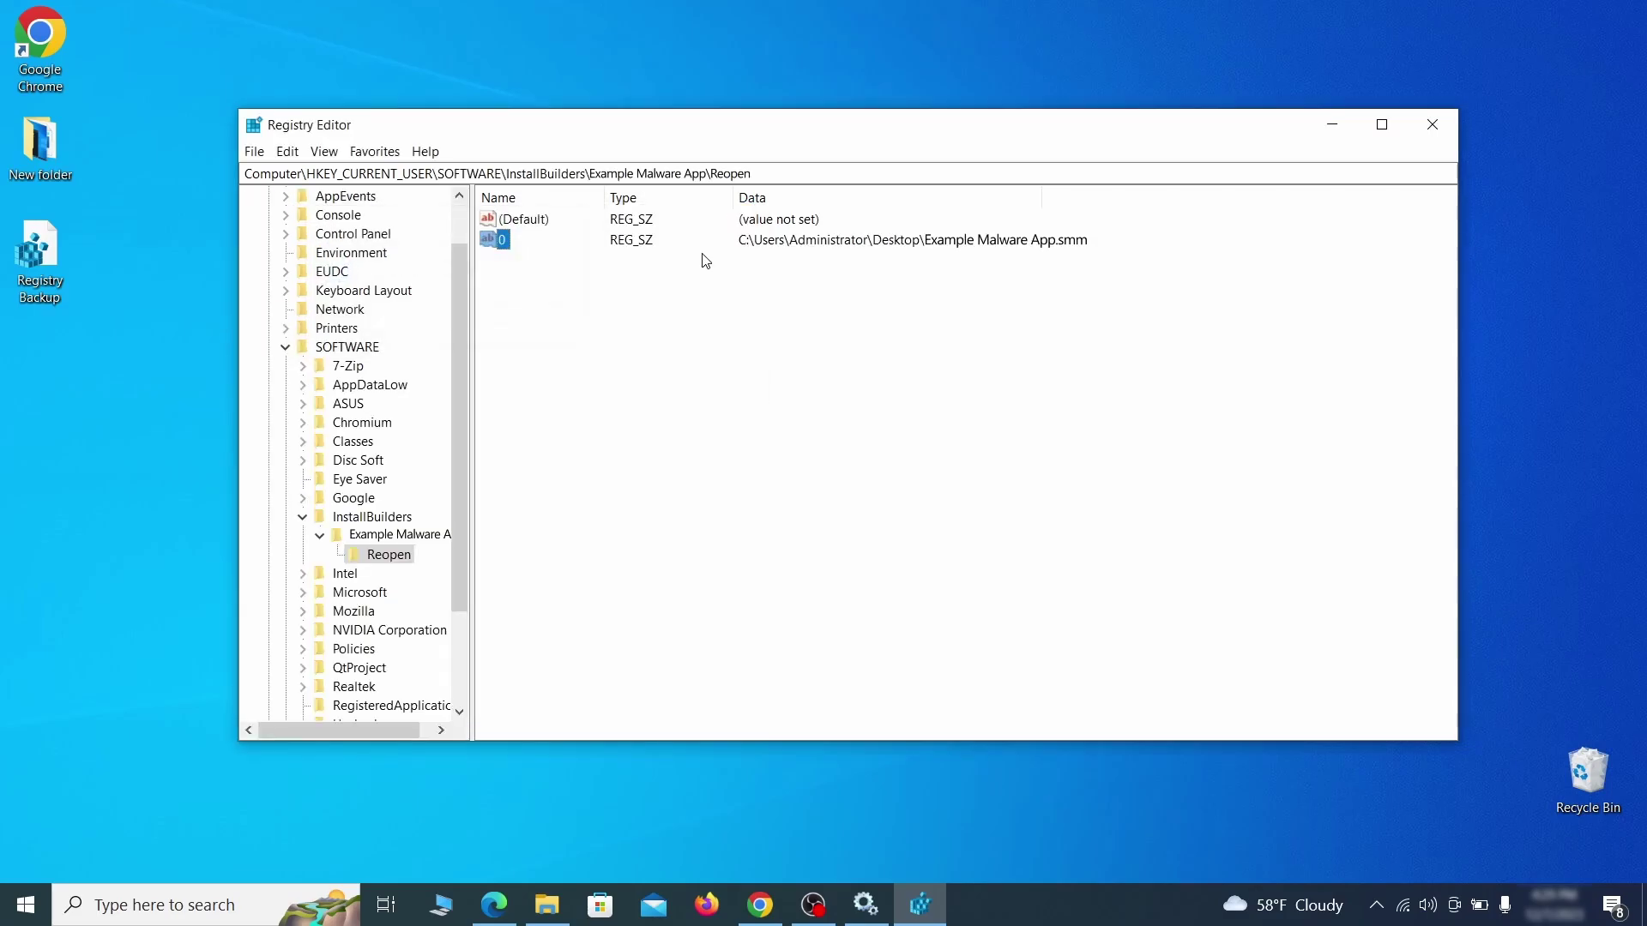
{"action": "left_click", "coordinate": [399, 557]}
{"action": "right_click", "coordinate": [401, 562]}
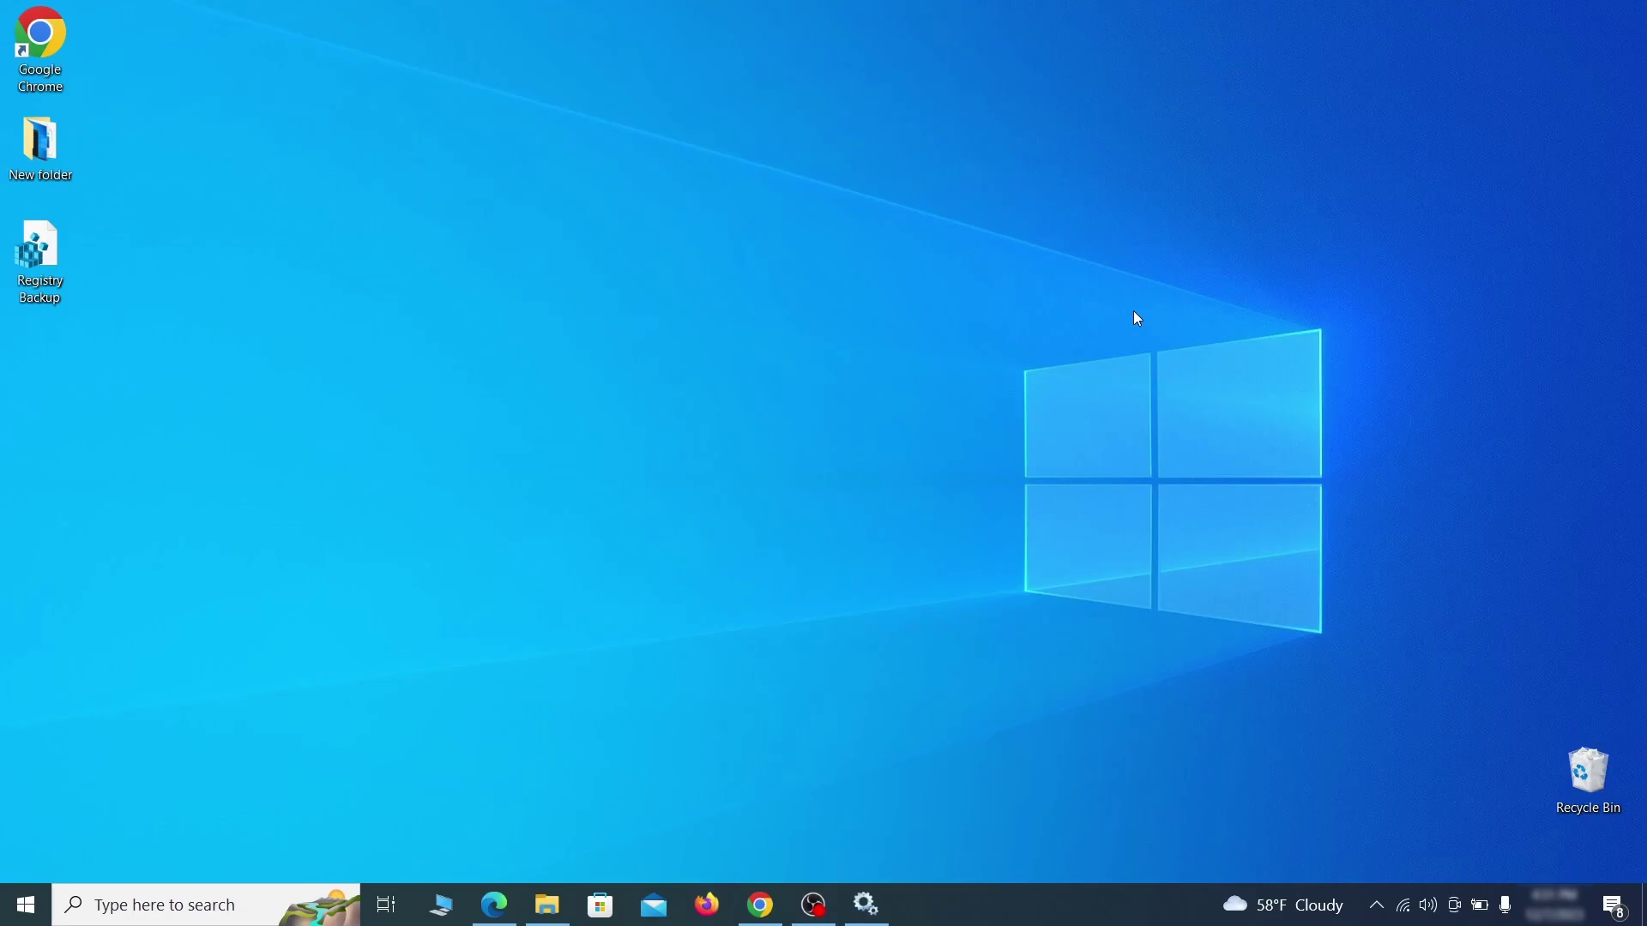
Step: Launch MRT from the Run box, run a full scan, and close it after the clean result
{"action": "key", "text": "super+r"}
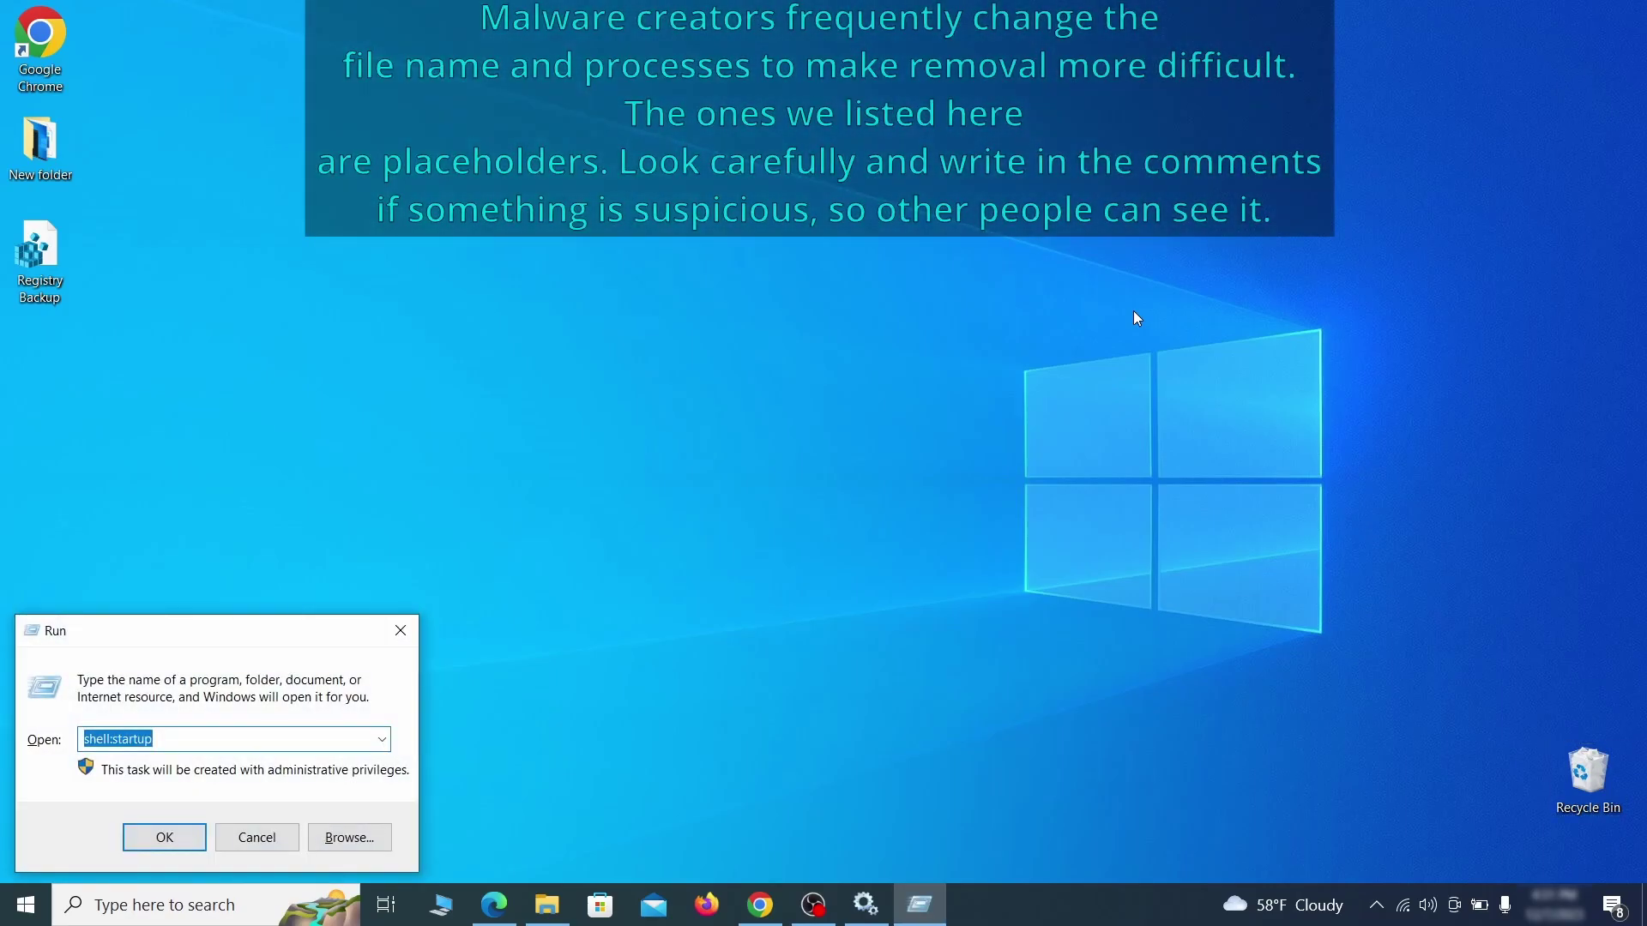
{"action": "key", "text": "BackSpace"}
{"action": "type", "text": "M"}
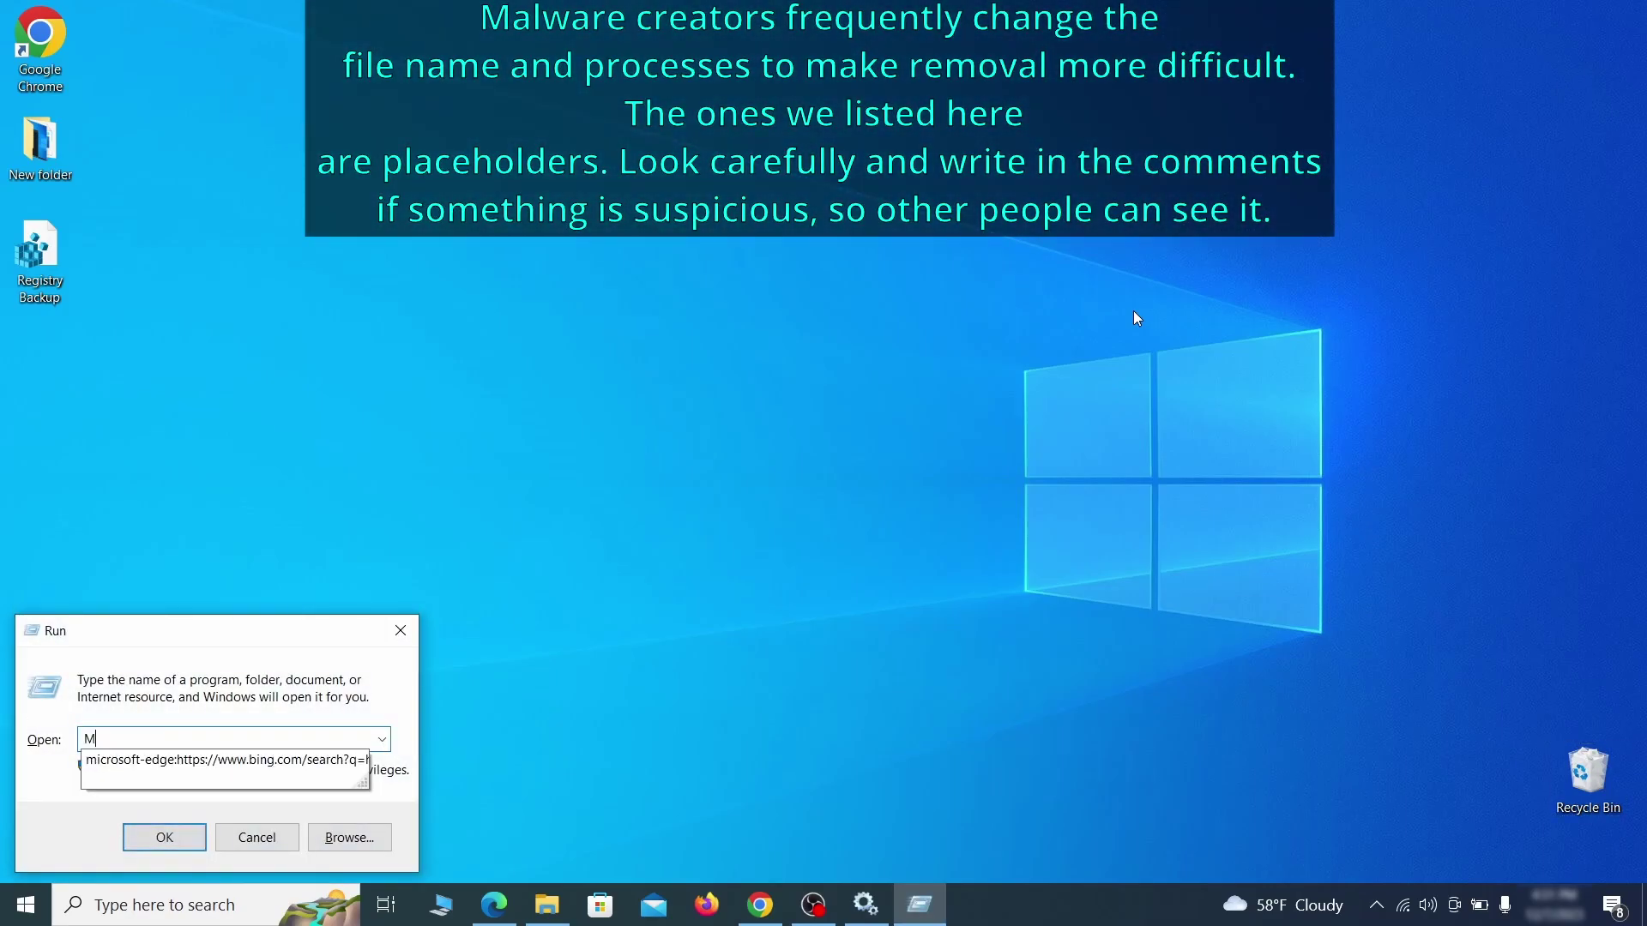
{"action": "type", "text": "RT"}
{"action": "key", "text": "Return"}
{"action": "left_click", "coordinate": [1026, 603]}
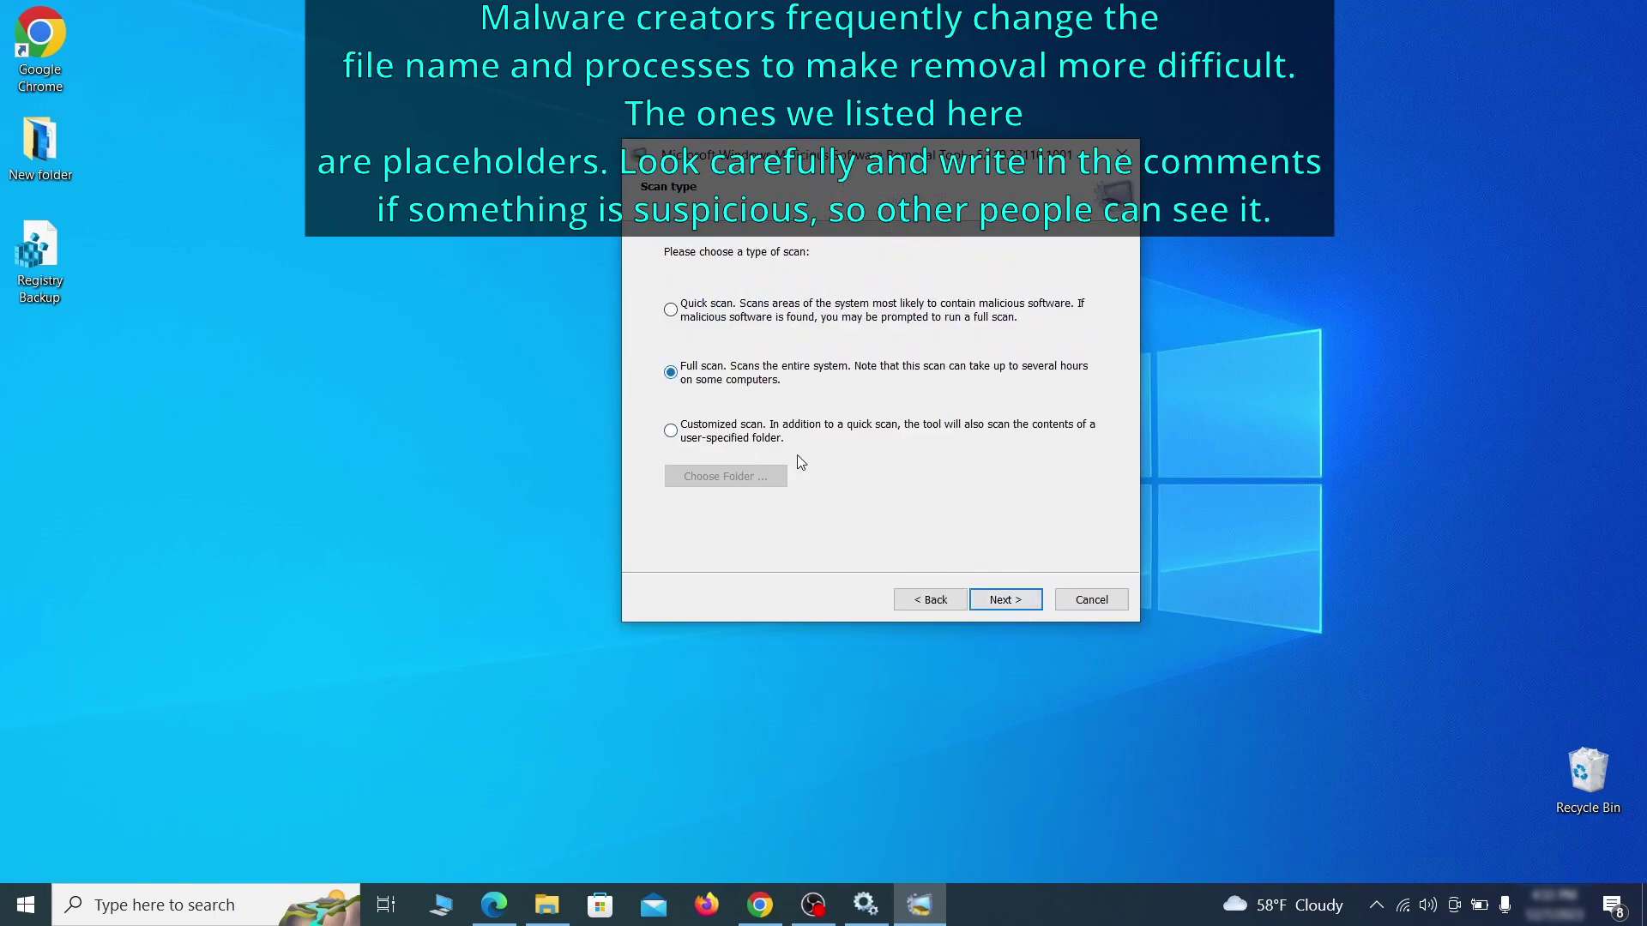
{"action": "left_click", "coordinate": [1025, 605]}
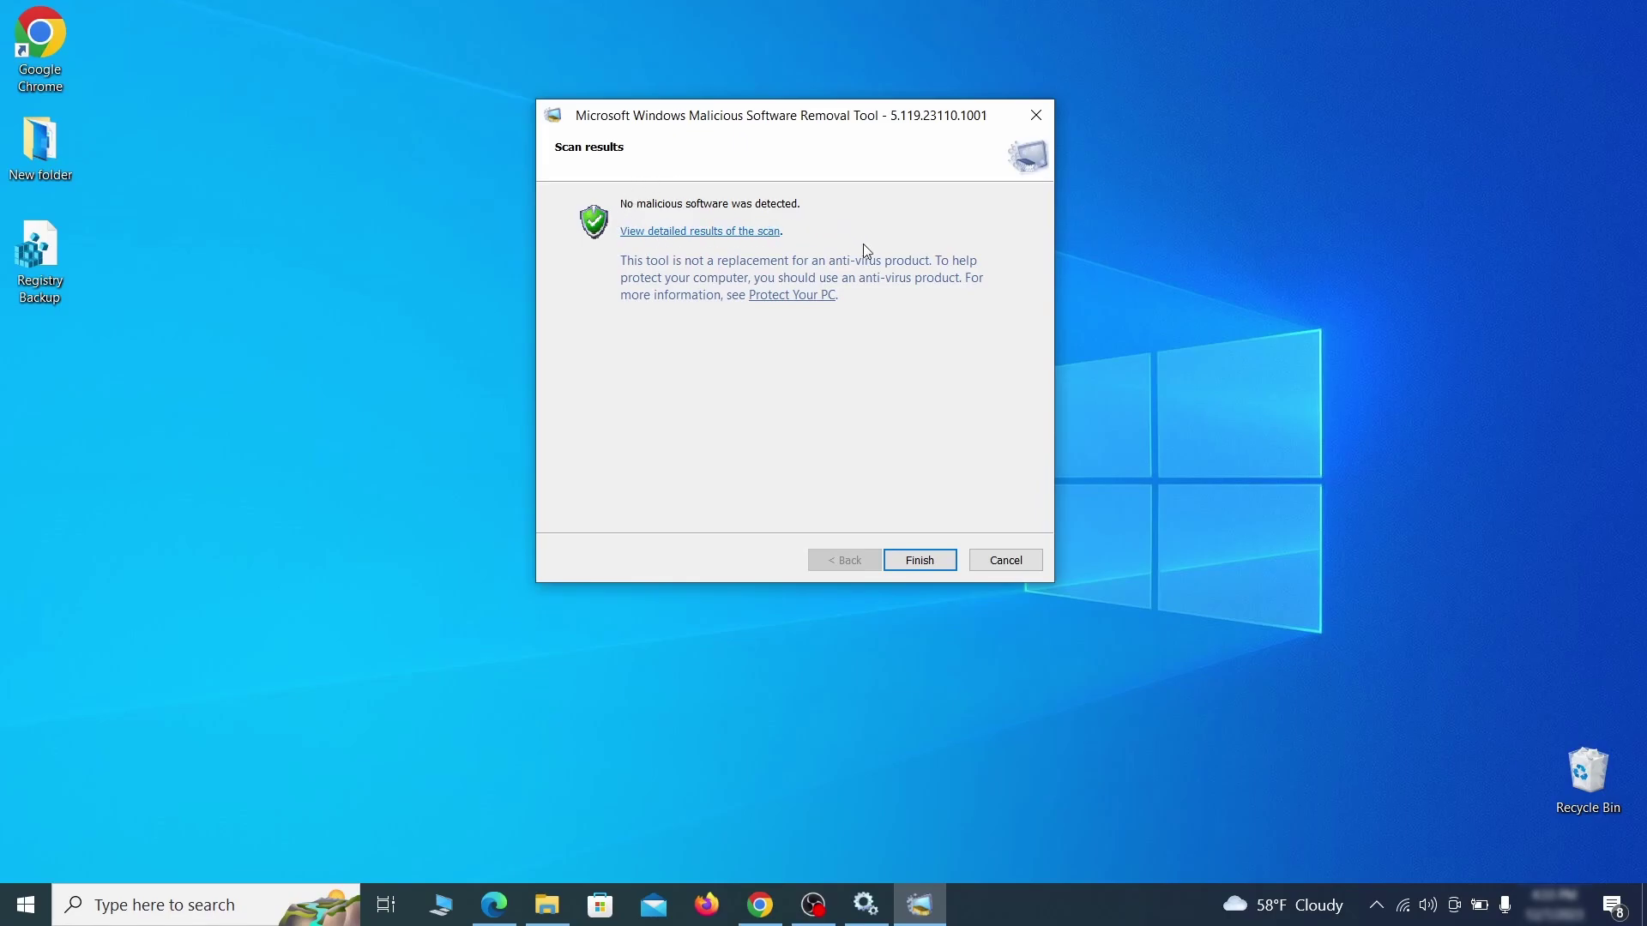
{"action": "left_click", "coordinate": [921, 563]}
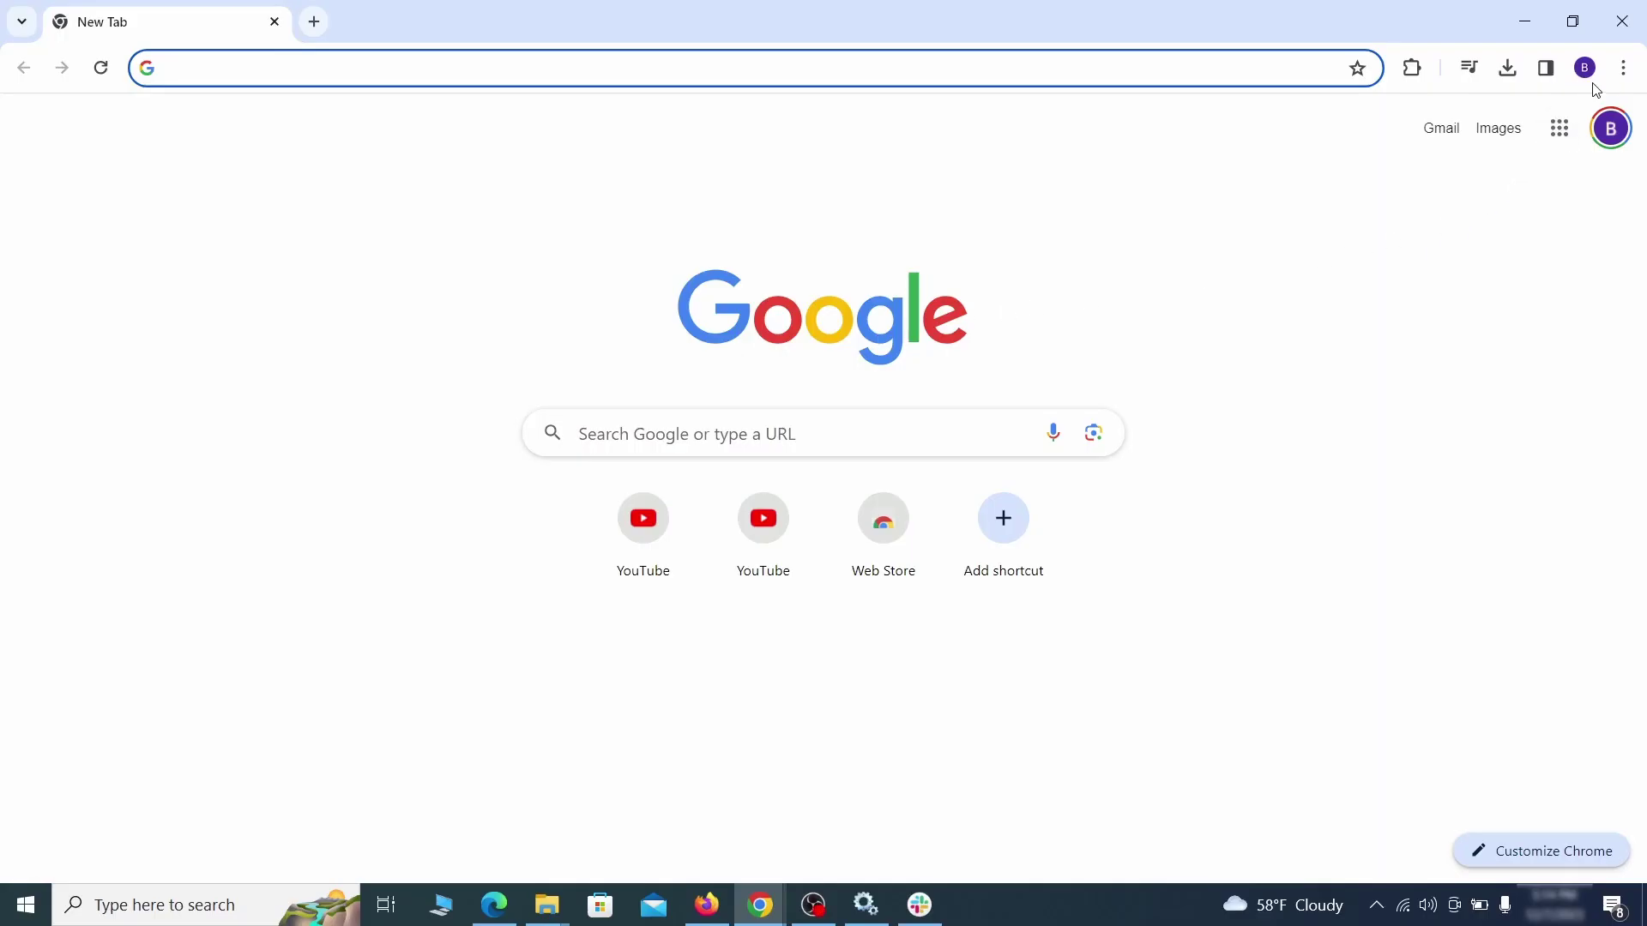
Step: Disable and remove the Add to Zola Button extension on Chrome's Extensions page
{"action": "left_click", "coordinate": [1624, 68]}
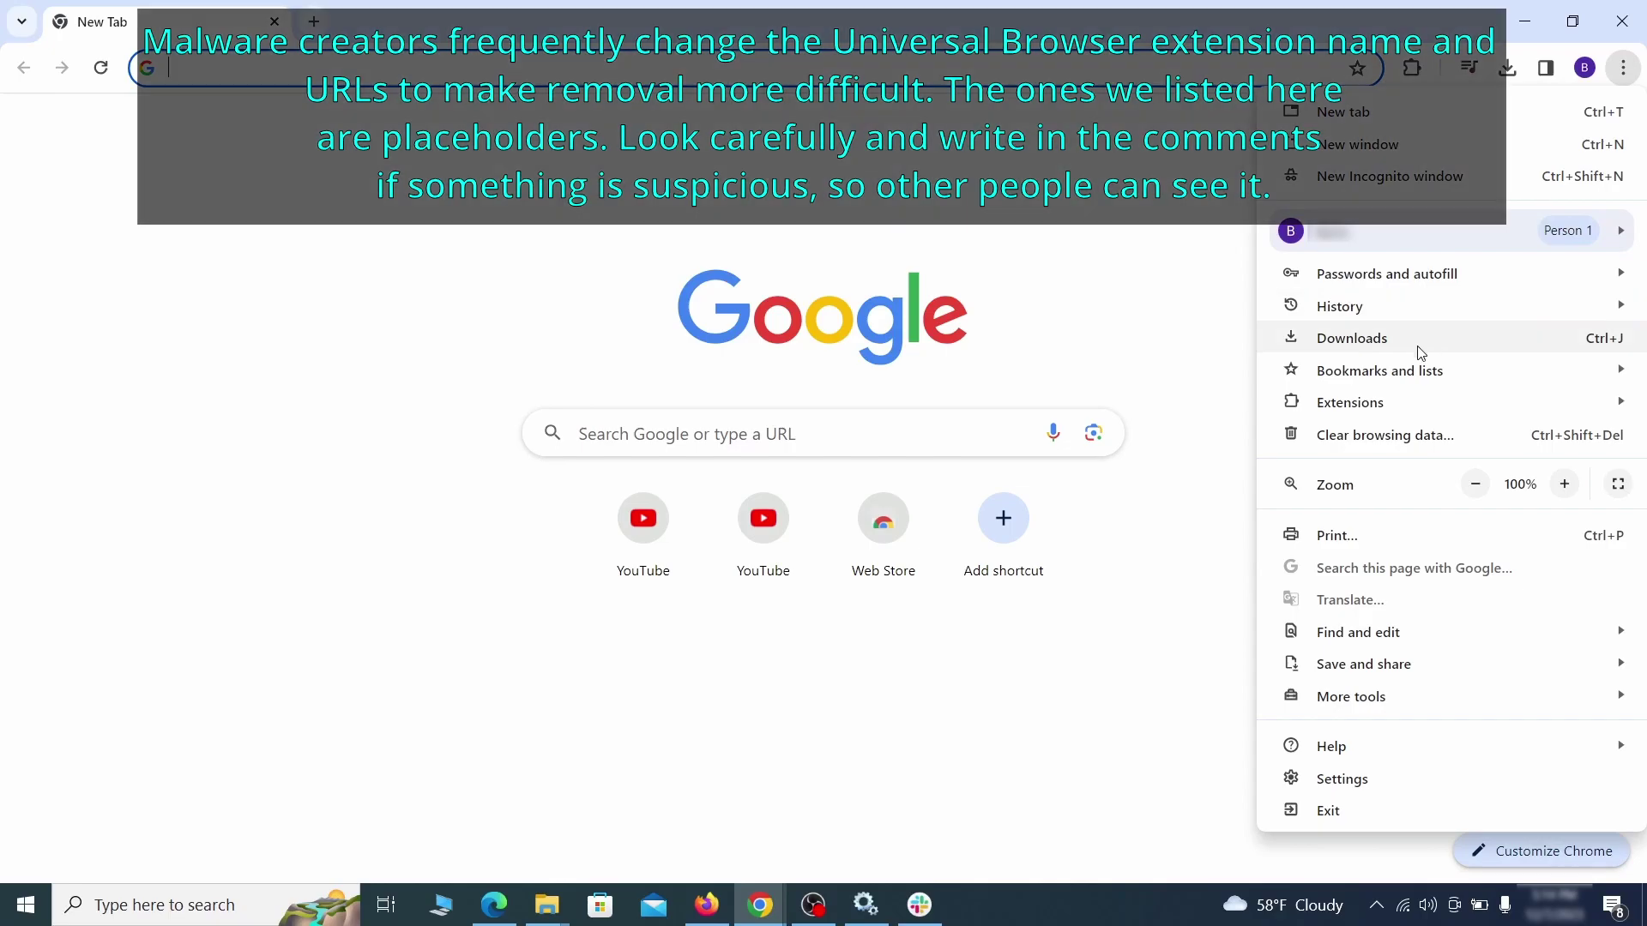
{"action": "mouse_move", "coordinate": [1349, 402]}
{"action": "left_click", "coordinate": [1209, 403]}
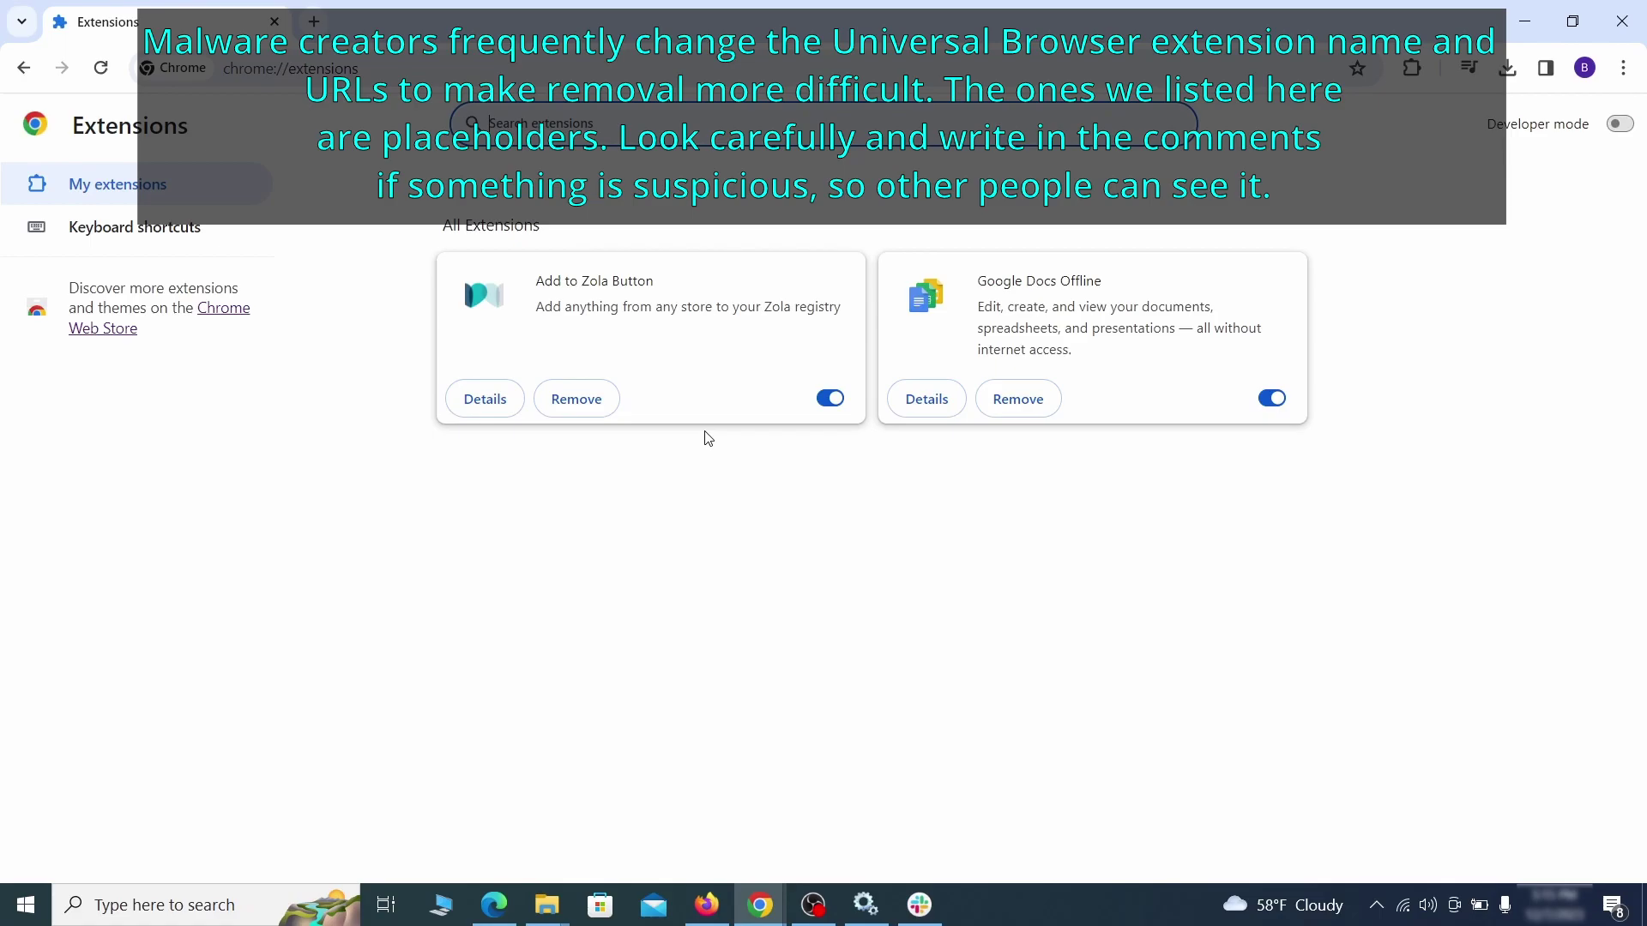
{"action": "left_click", "coordinate": [820, 407]}
{"action": "left_click", "coordinate": [599, 407]}
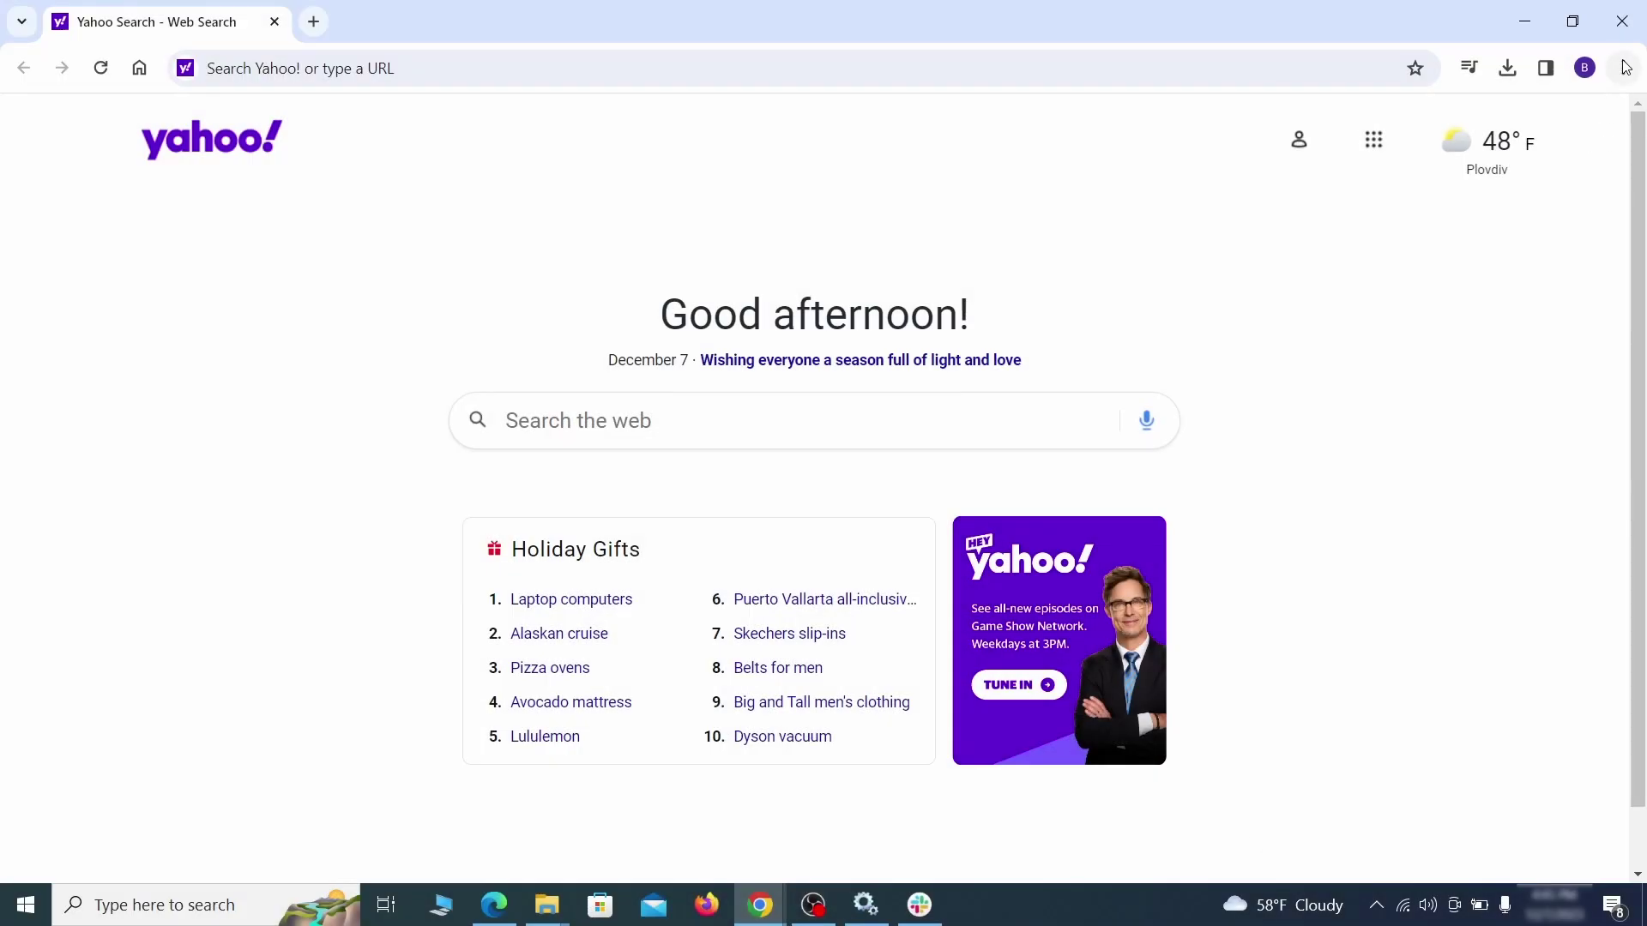
Step: Bring up Chrome's Clear browsing data dialog from Privacy and security settings
{"action": "left_click", "coordinate": [1623, 67]}
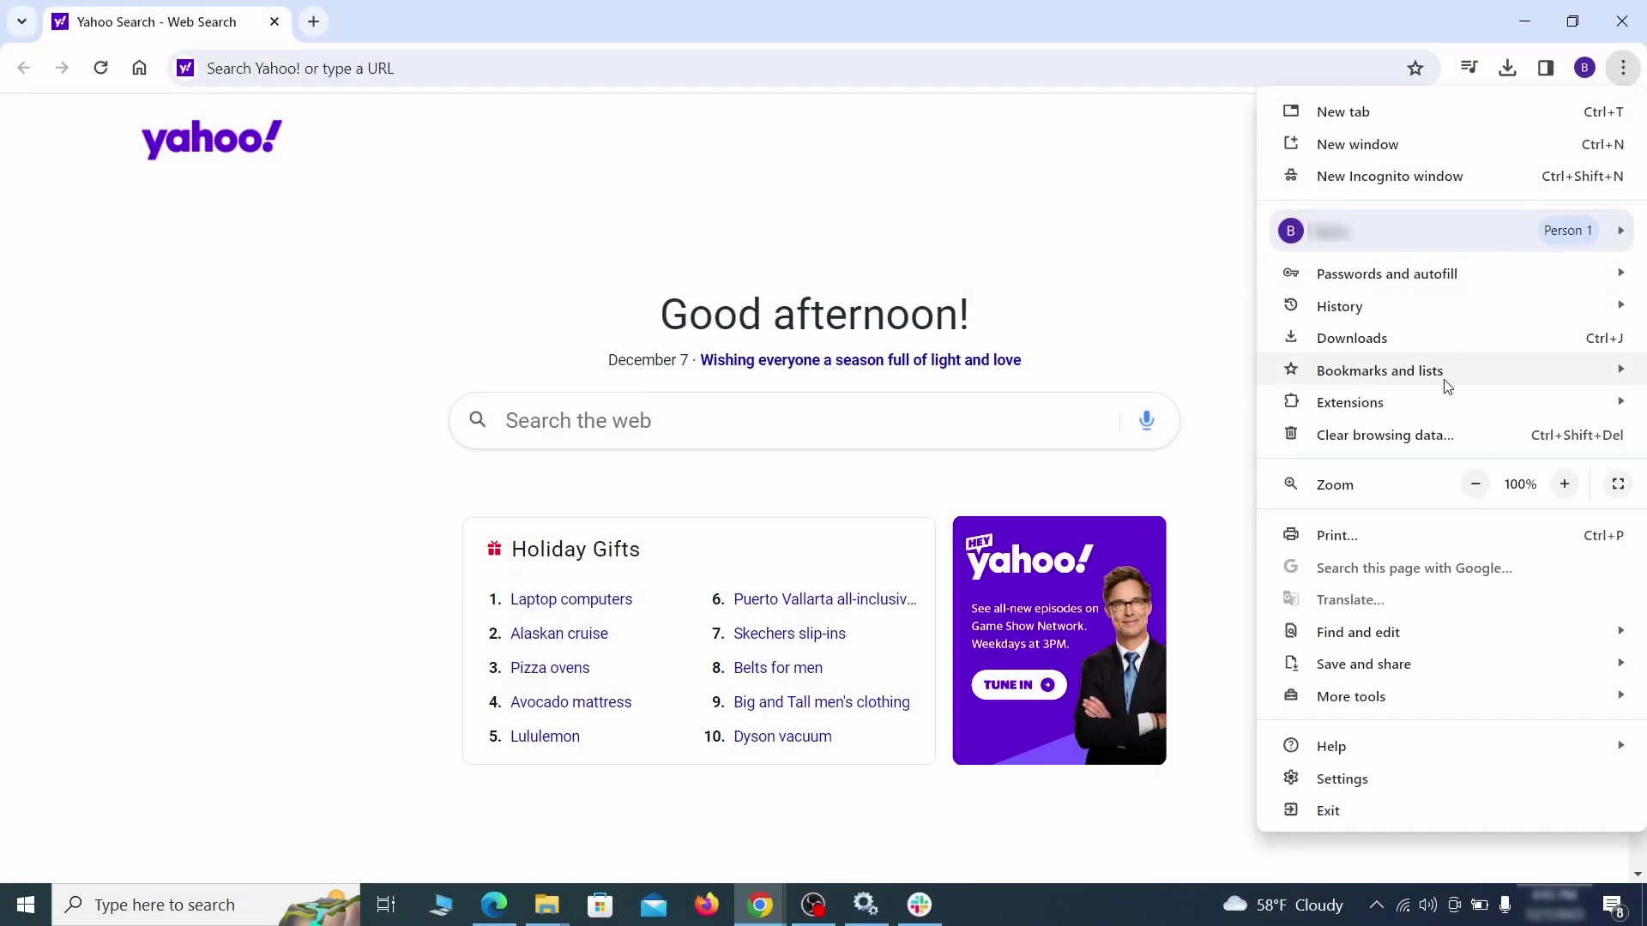
{"action": "left_click", "coordinate": [1343, 778]}
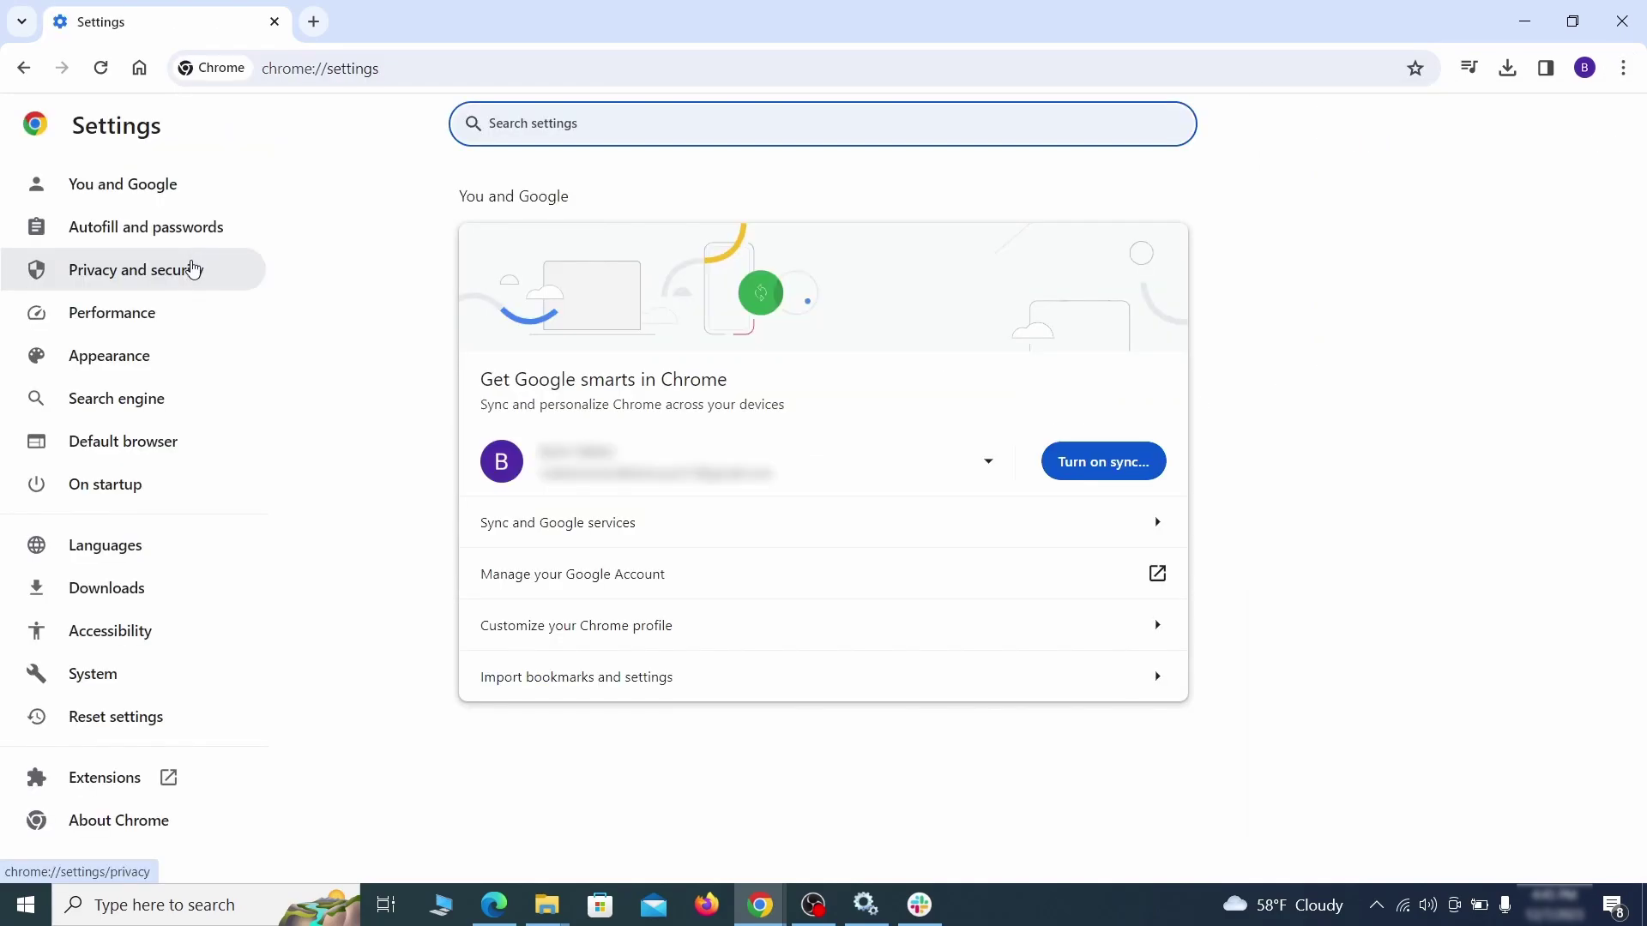
{"action": "left_click", "coordinate": [198, 269]}
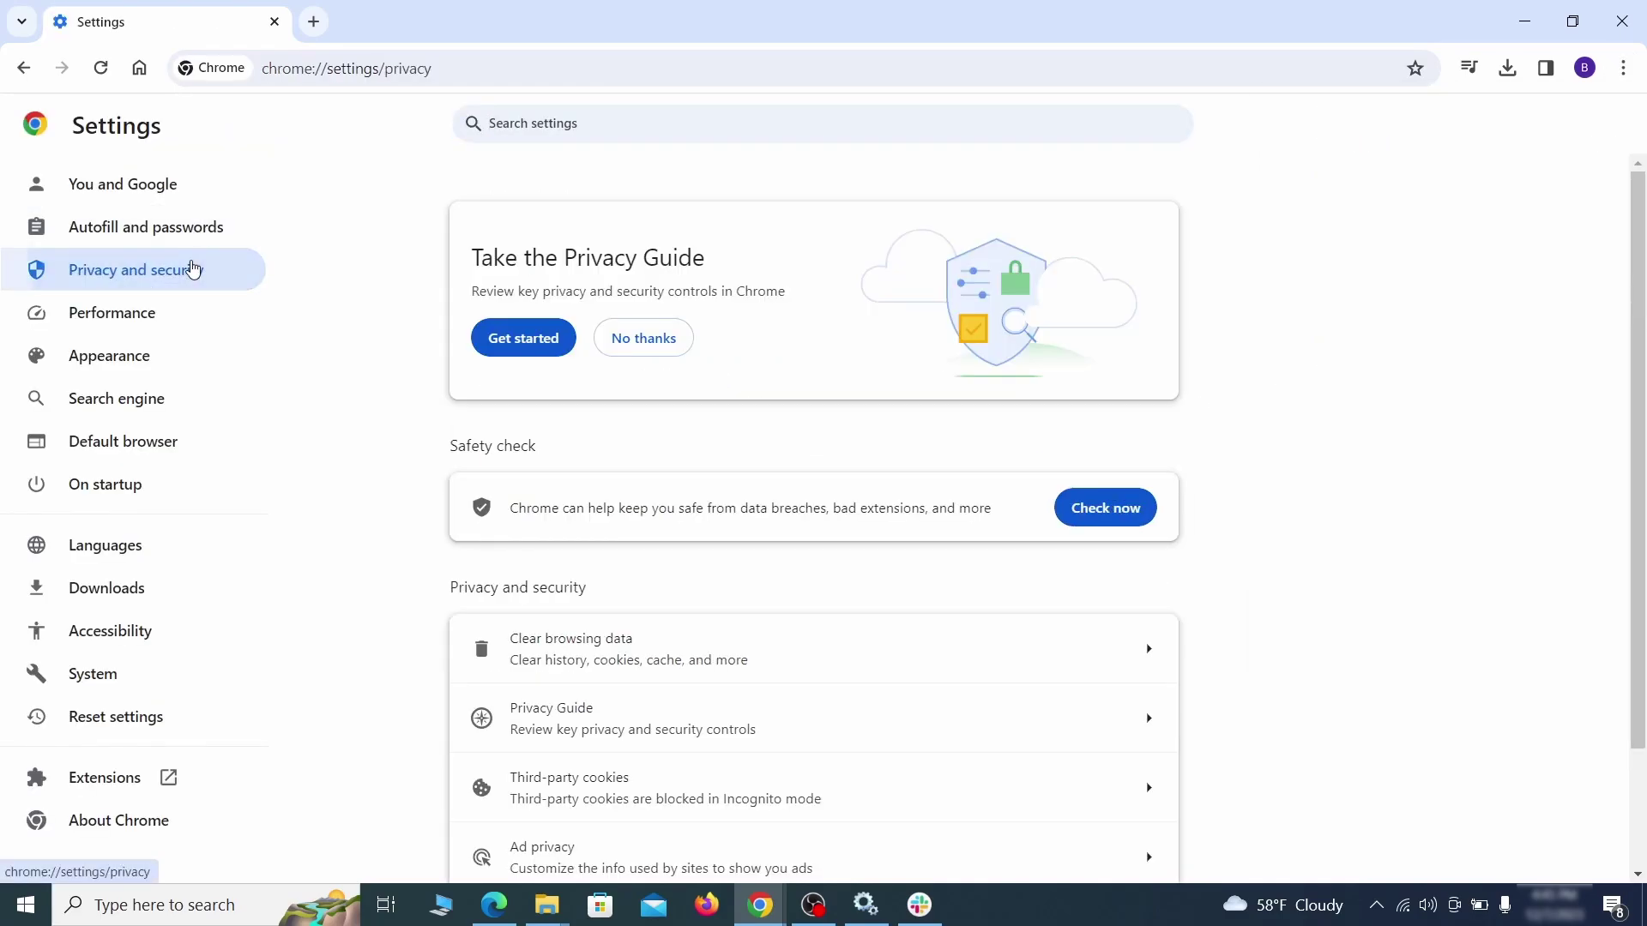
{"action": "scroll", "coordinate": [1311, 566], "scroll_direction": "down", "scroll_amount": 1}
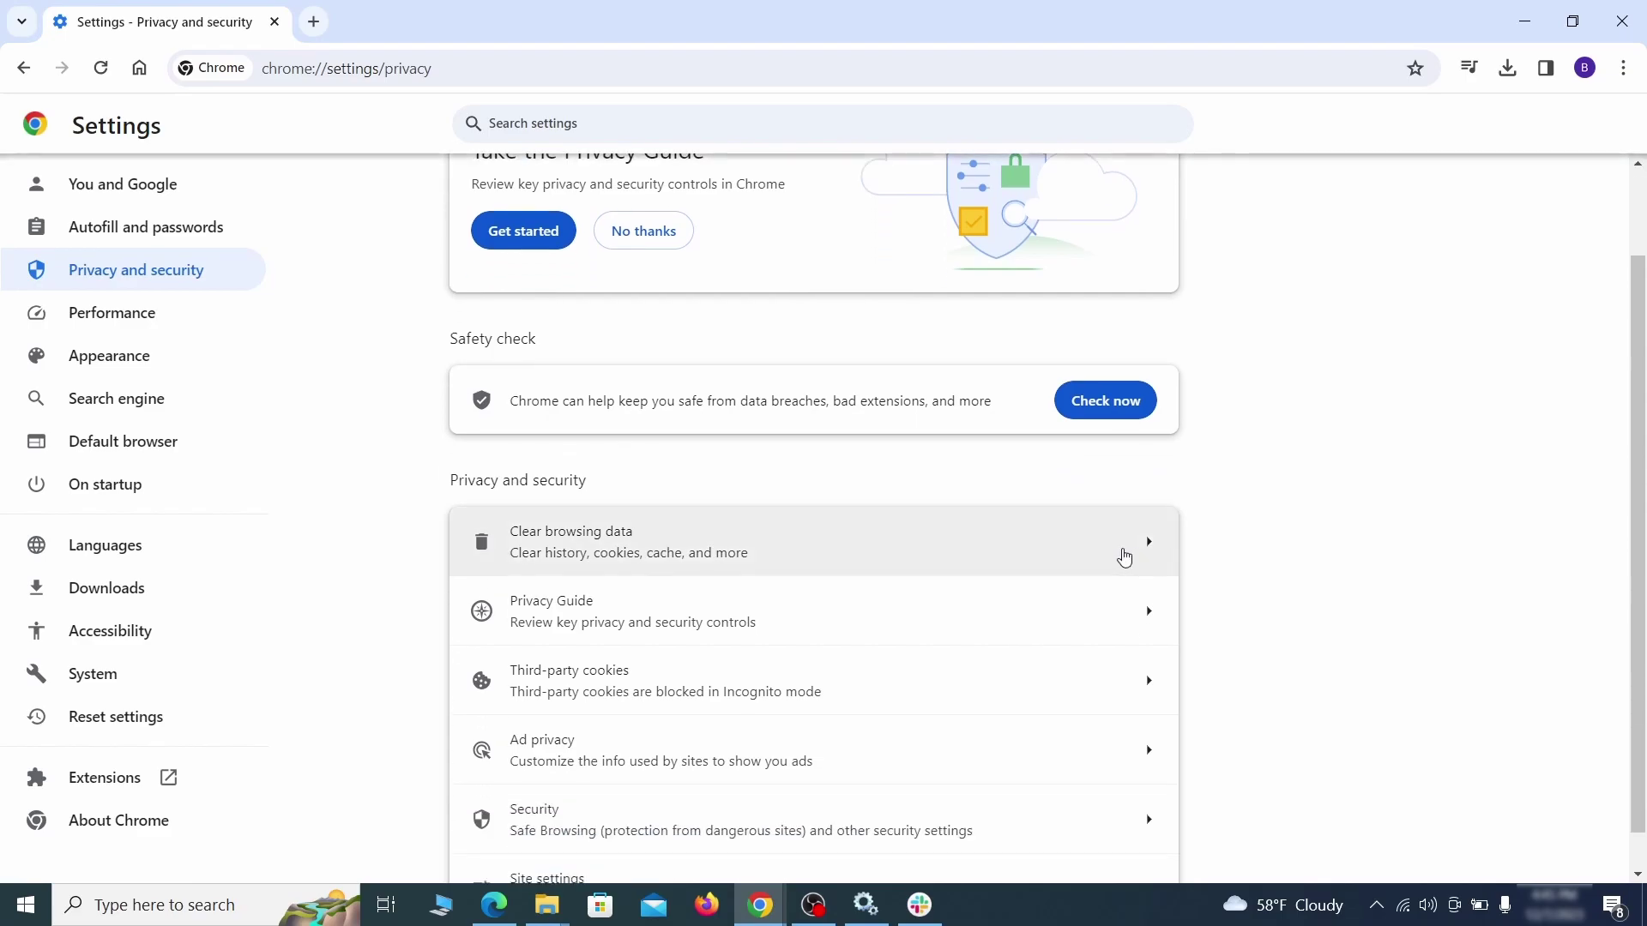
{"action": "left_click", "coordinate": [1072, 553]}
Step: On the Advanced tab, add autofill, site settings and hosted app data, then clear the data
{"action": "left_click", "coordinate": [754, 307]}
{"action": "left_click", "coordinate": [918, 307]}
{"action": "scroll", "coordinate": [830, 489], "scroll_direction": "down", "scroll_amount": 2}
{"action": "scroll", "coordinate": [836, 492], "scroll_direction": "down", "scroll_amount": 2}
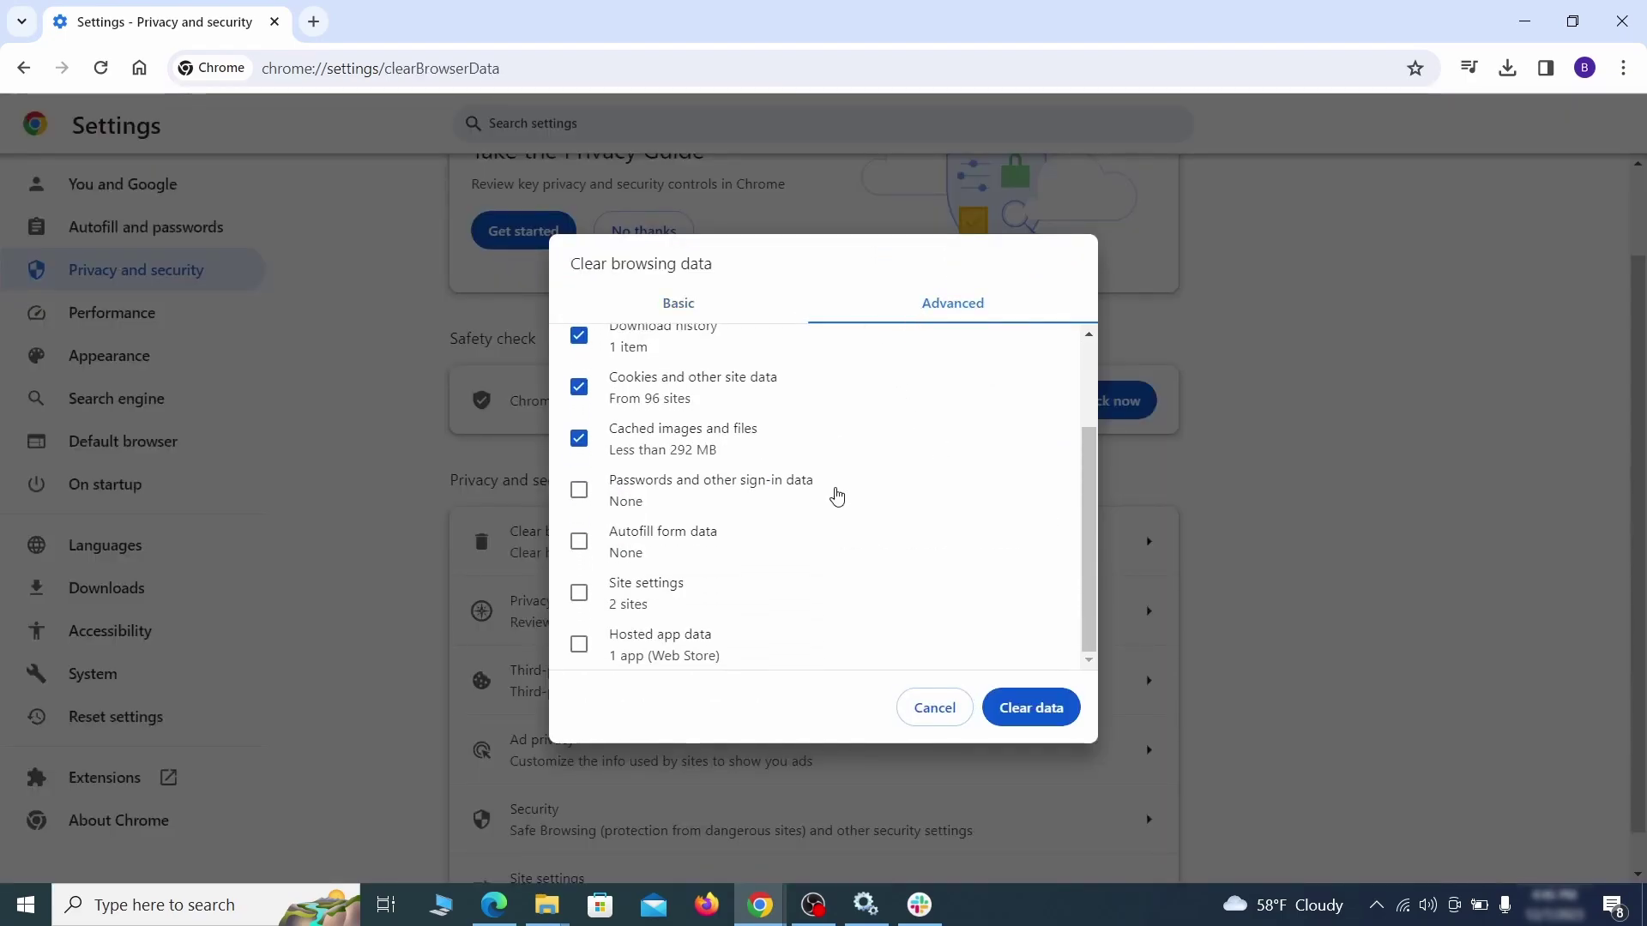
{"action": "left_click", "coordinate": [577, 542]}
{"action": "left_click", "coordinate": [580, 593]}
{"action": "left_click", "coordinate": [589, 652]}
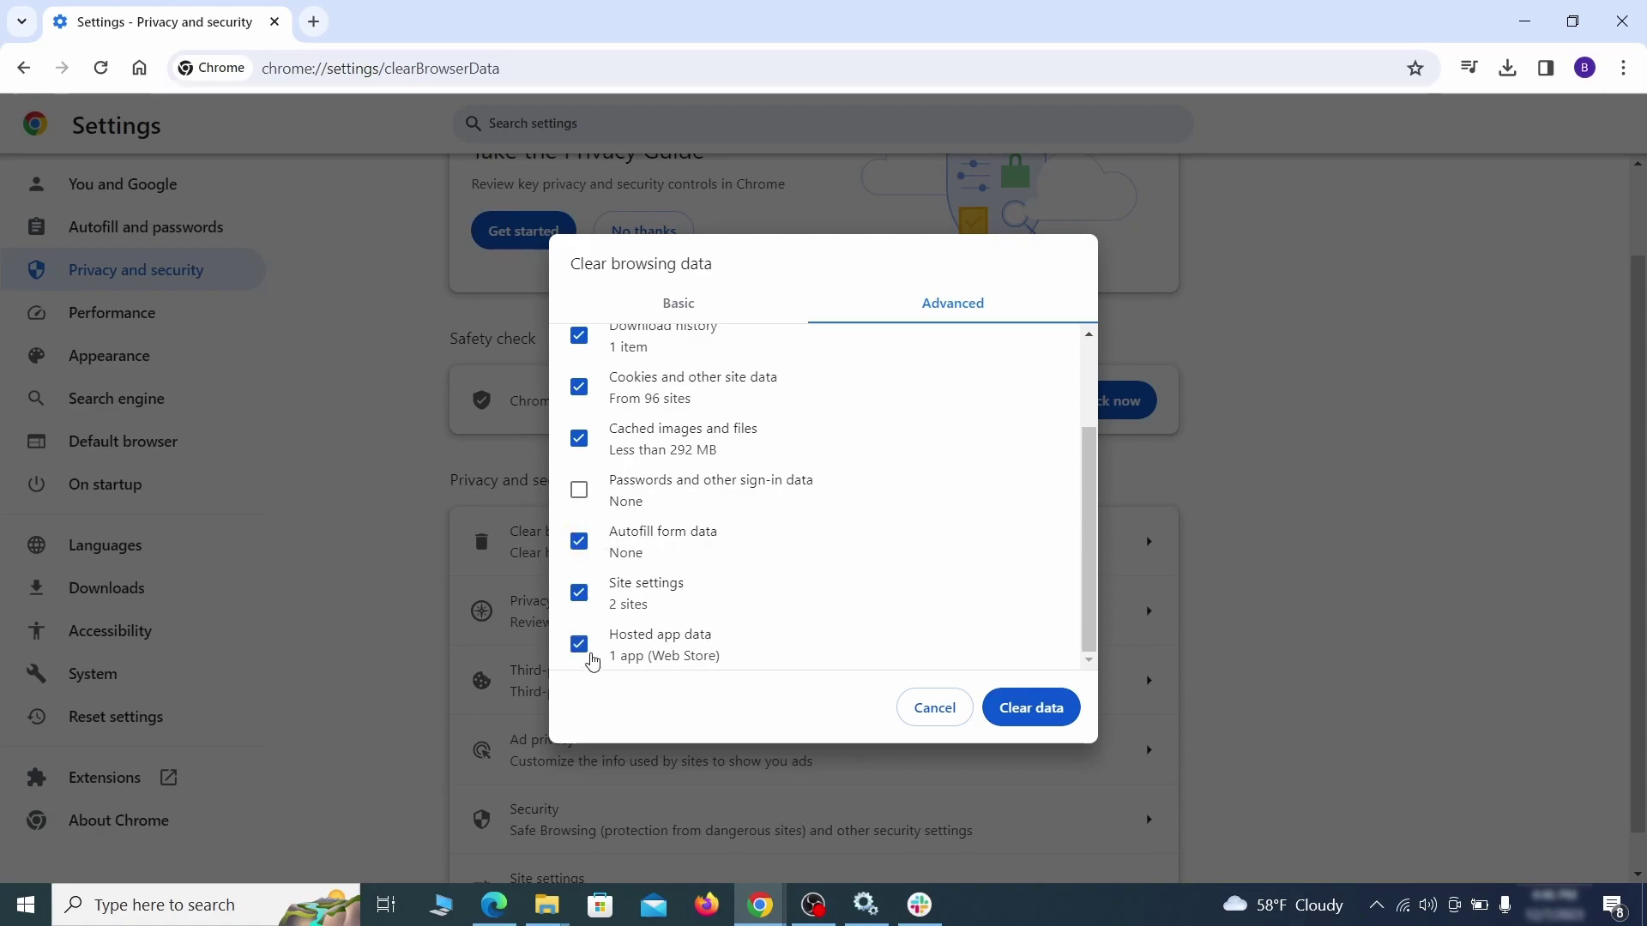
{"action": "left_click", "coordinate": [1044, 717]}
Step: Review the Location and Camera permissions in Chrome's Site settings
{"action": "scroll", "coordinate": [1238, 562], "scroll_direction": "down", "scroll_amount": 1}
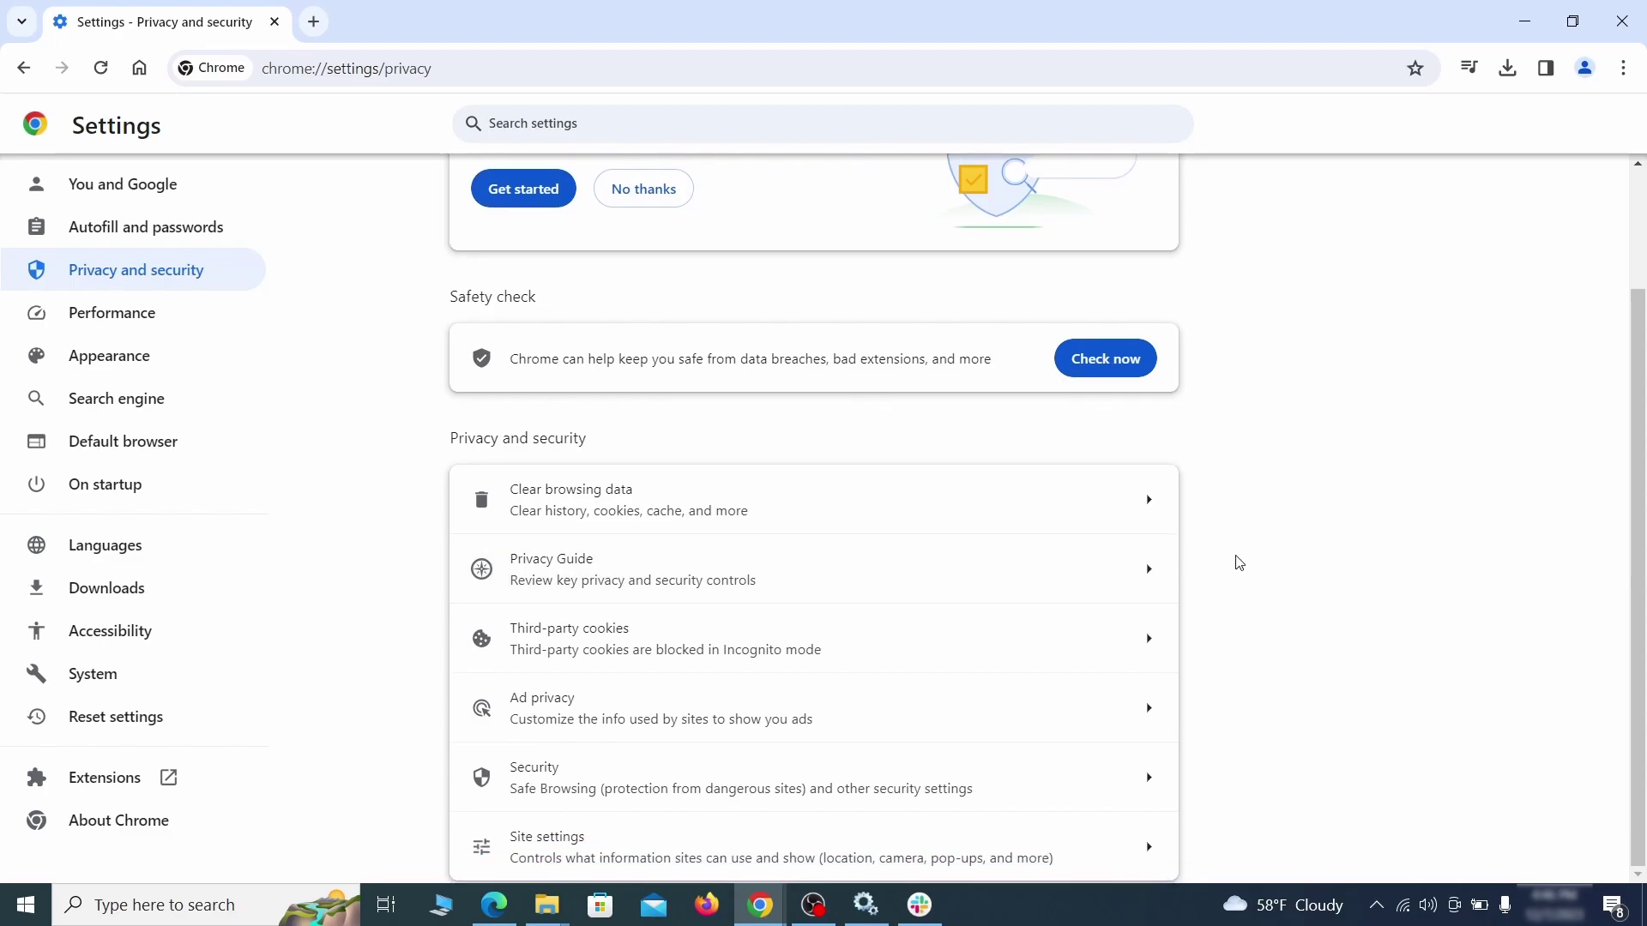
{"action": "left_click", "coordinate": [801, 840]}
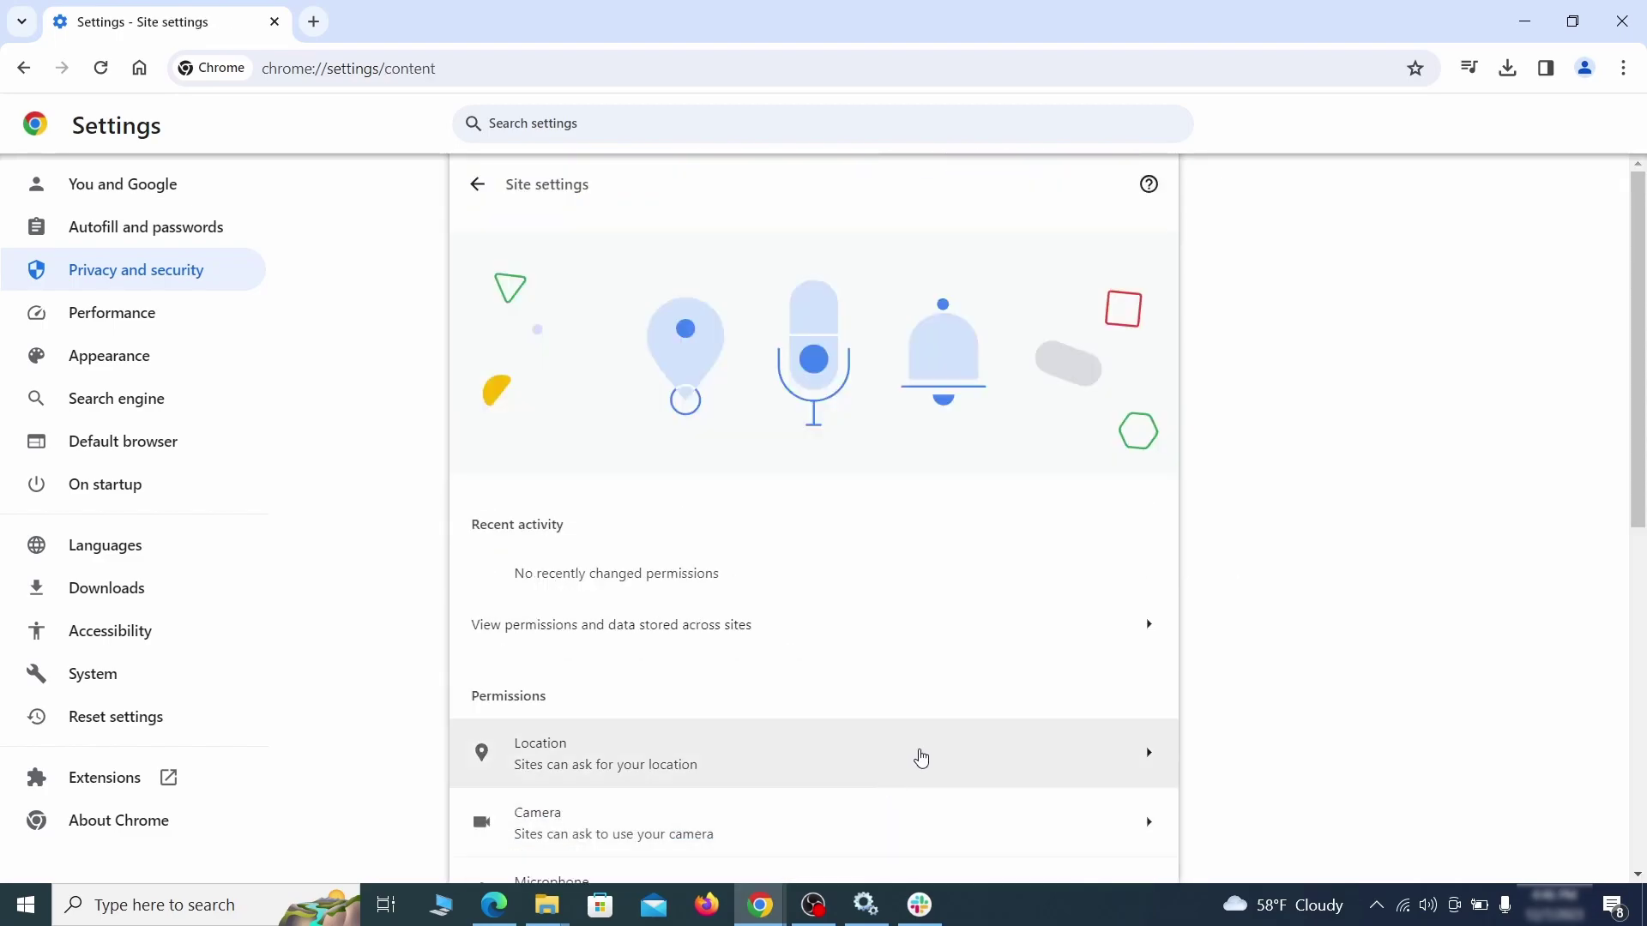
{"action": "scroll", "coordinate": [1181, 521], "scroll_direction": "down", "scroll_amount": 3}
{"action": "scroll", "coordinate": [1184, 446], "scroll_direction": "down", "scroll_amount": 1}
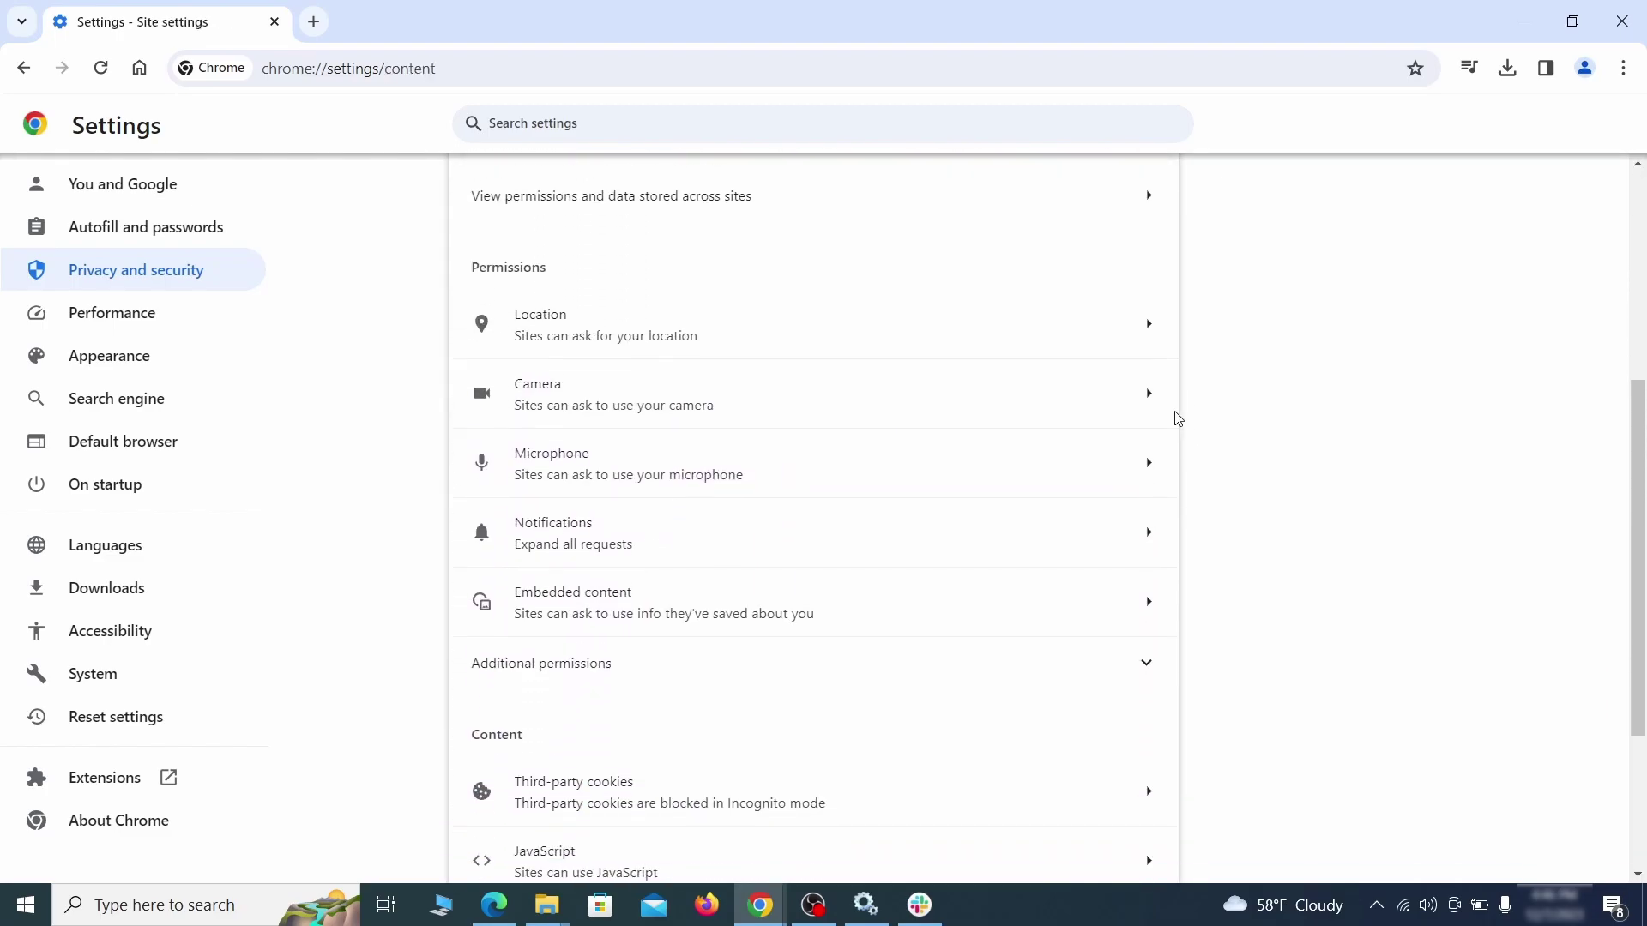
{"action": "left_click", "coordinate": [832, 336]}
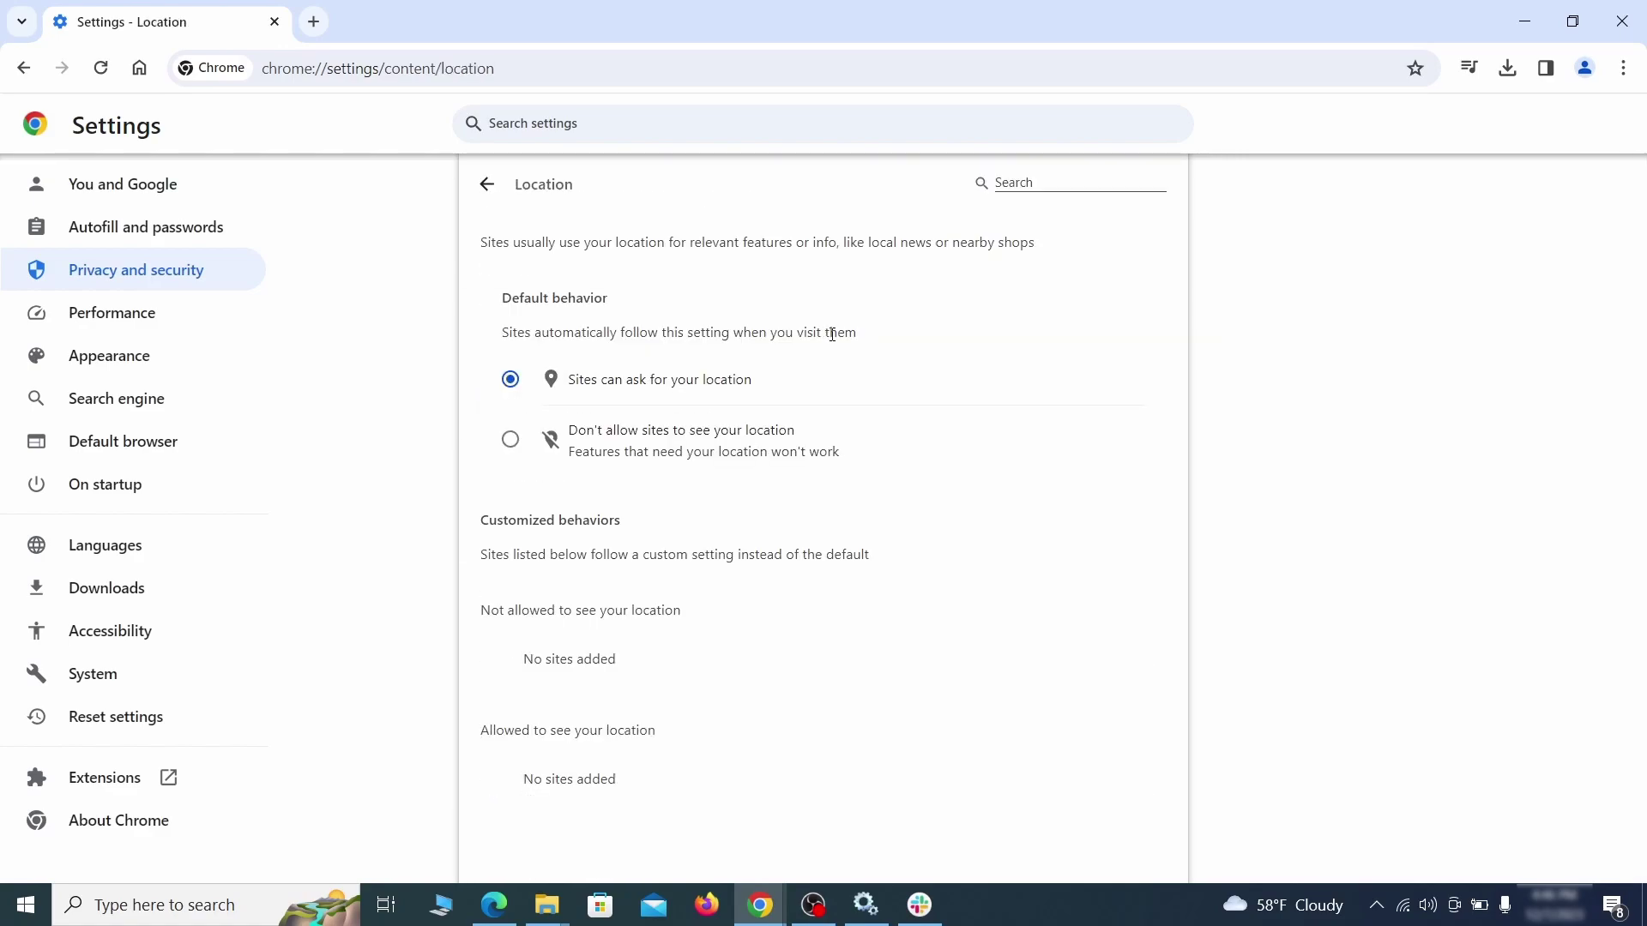
{"action": "left_click", "coordinate": [23, 68]}
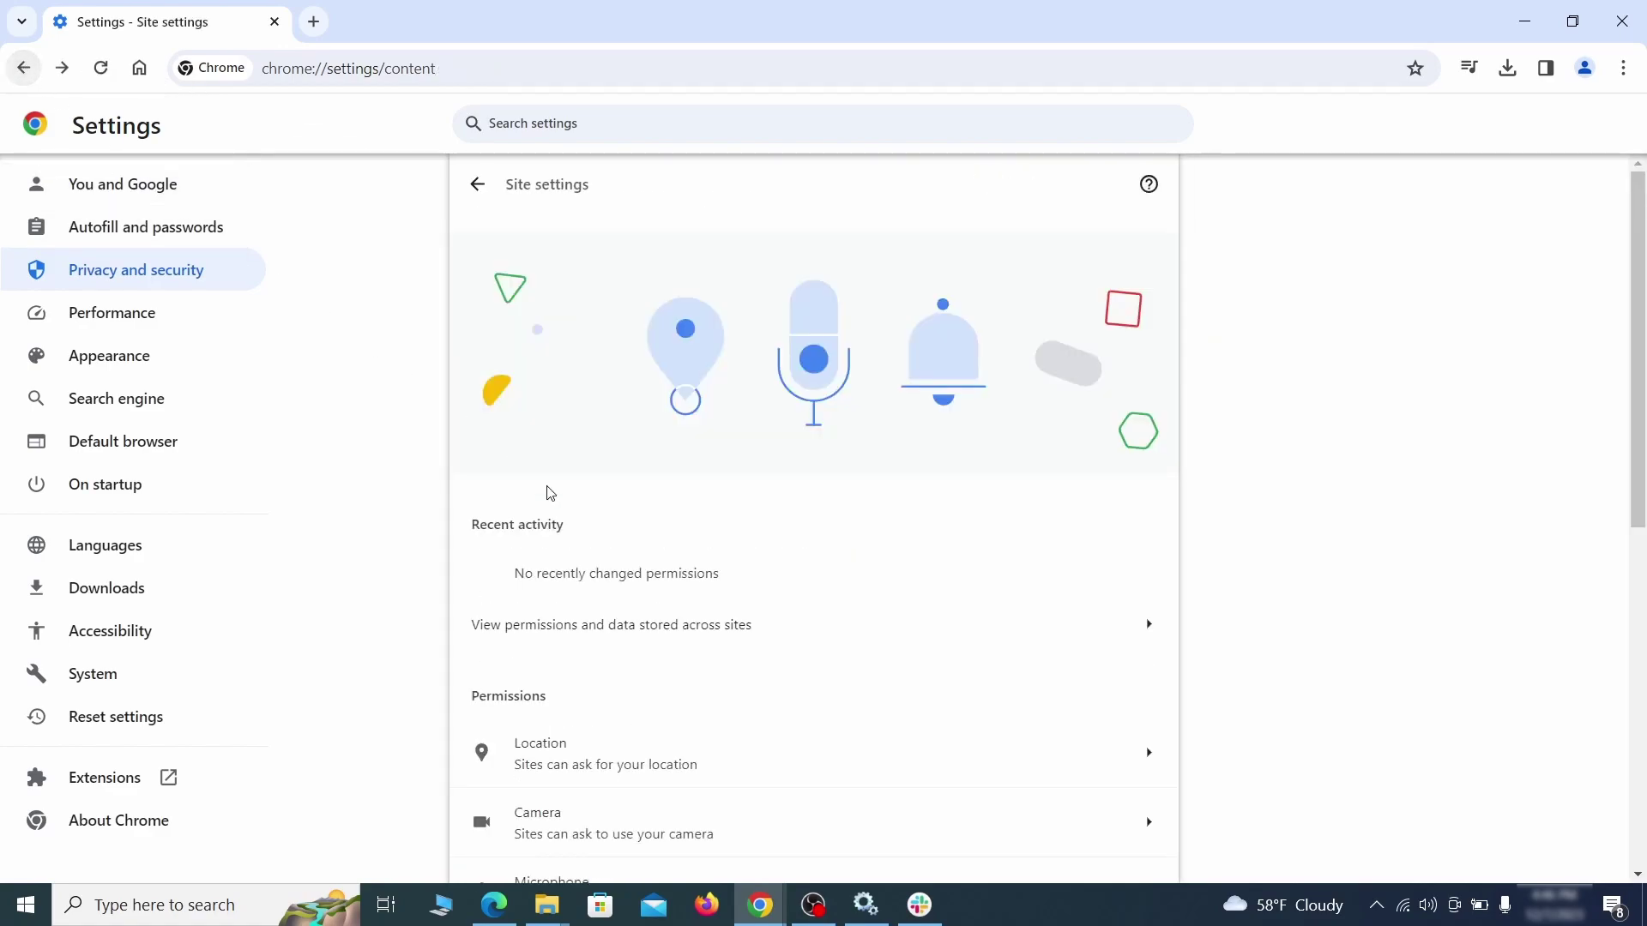
{"action": "left_click", "coordinate": [654, 405]}
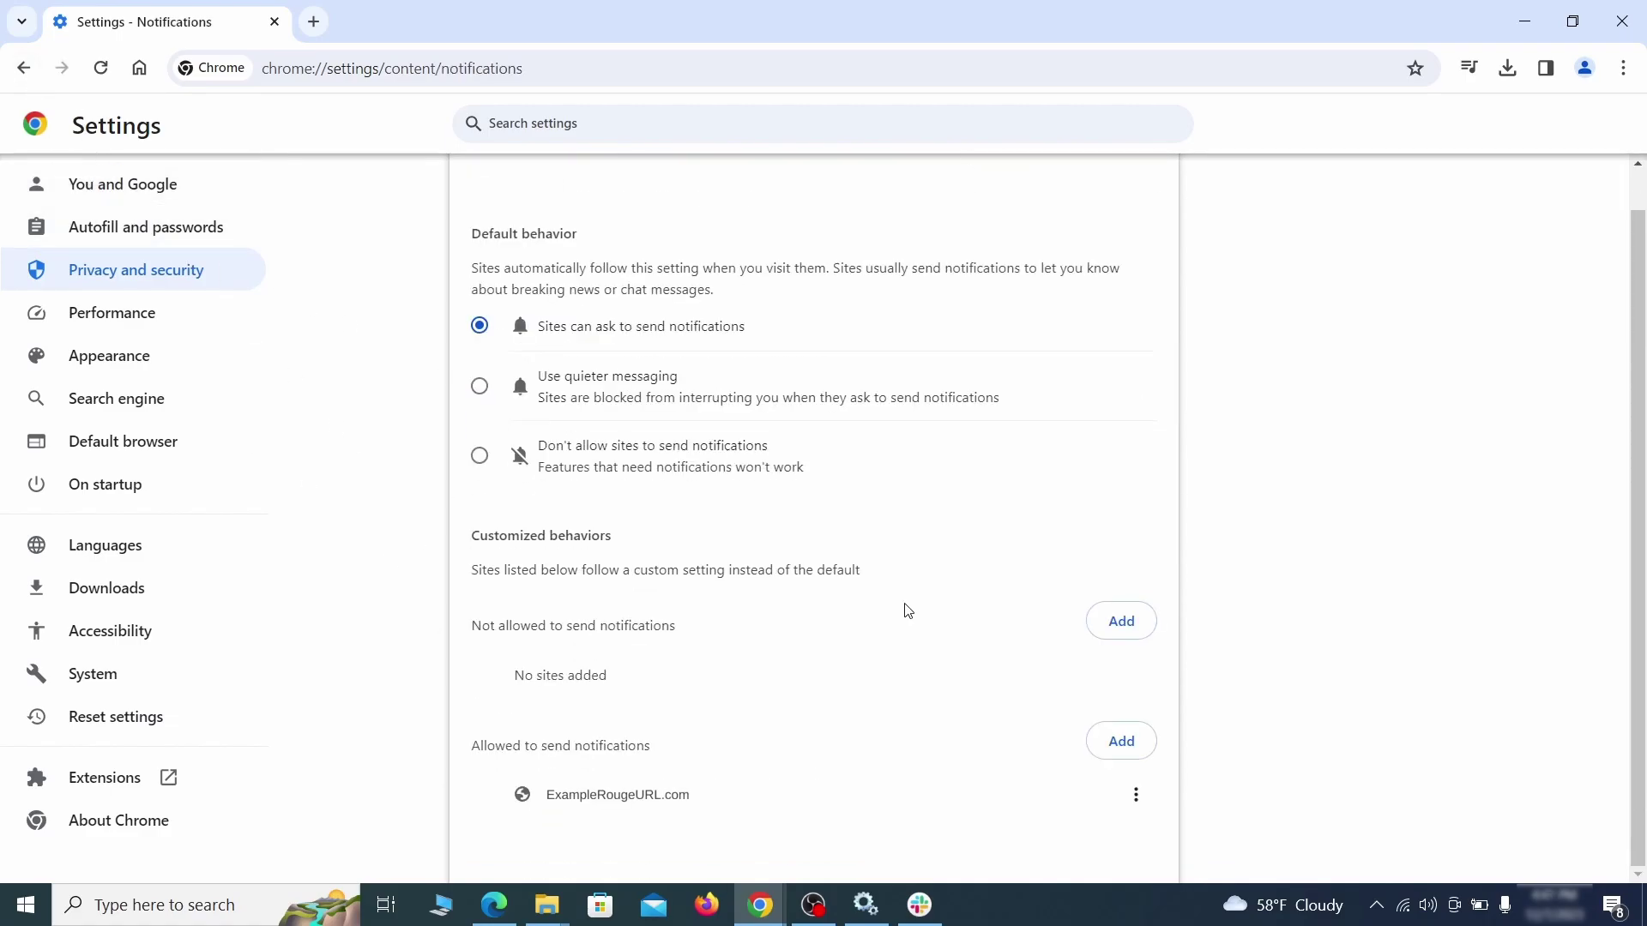
Step: Remove ExampleRougeURL.com's notification permission and its third-party cookie exception
{"action": "left_click", "coordinate": [1136, 795]}
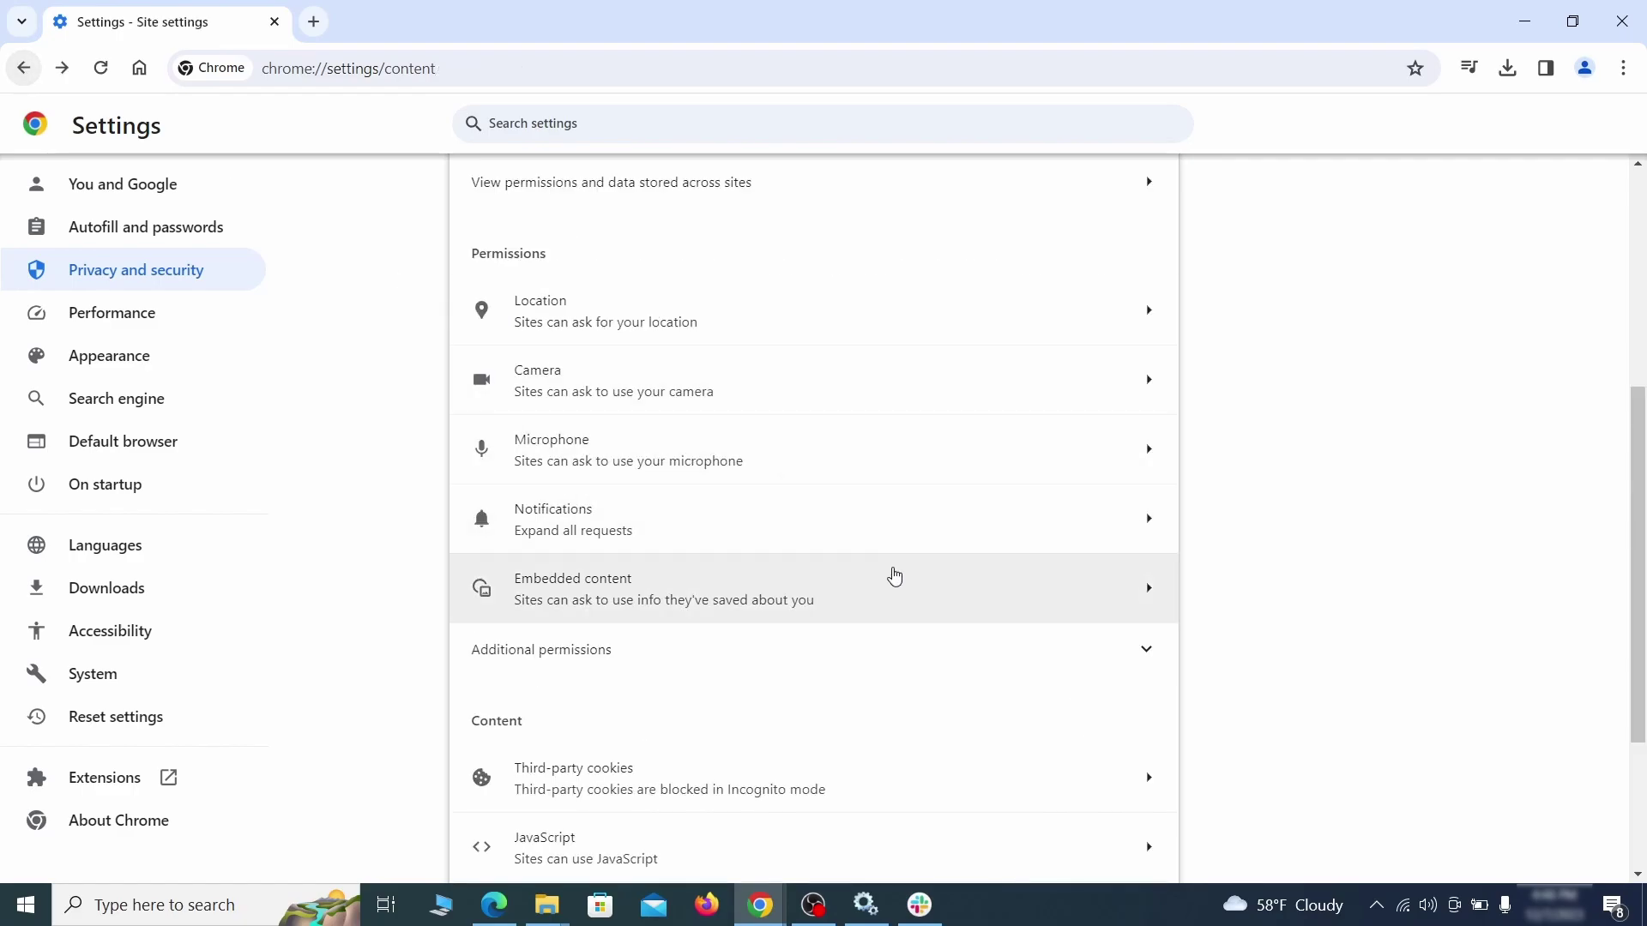
{"action": "scroll", "coordinate": [890, 579], "scroll_direction": "down", "scroll_amount": 3}
{"action": "left_click", "coordinate": [887, 570]}
{"action": "scroll", "coordinate": [908, 635], "scroll_direction": "down", "scroll_amount": 5}
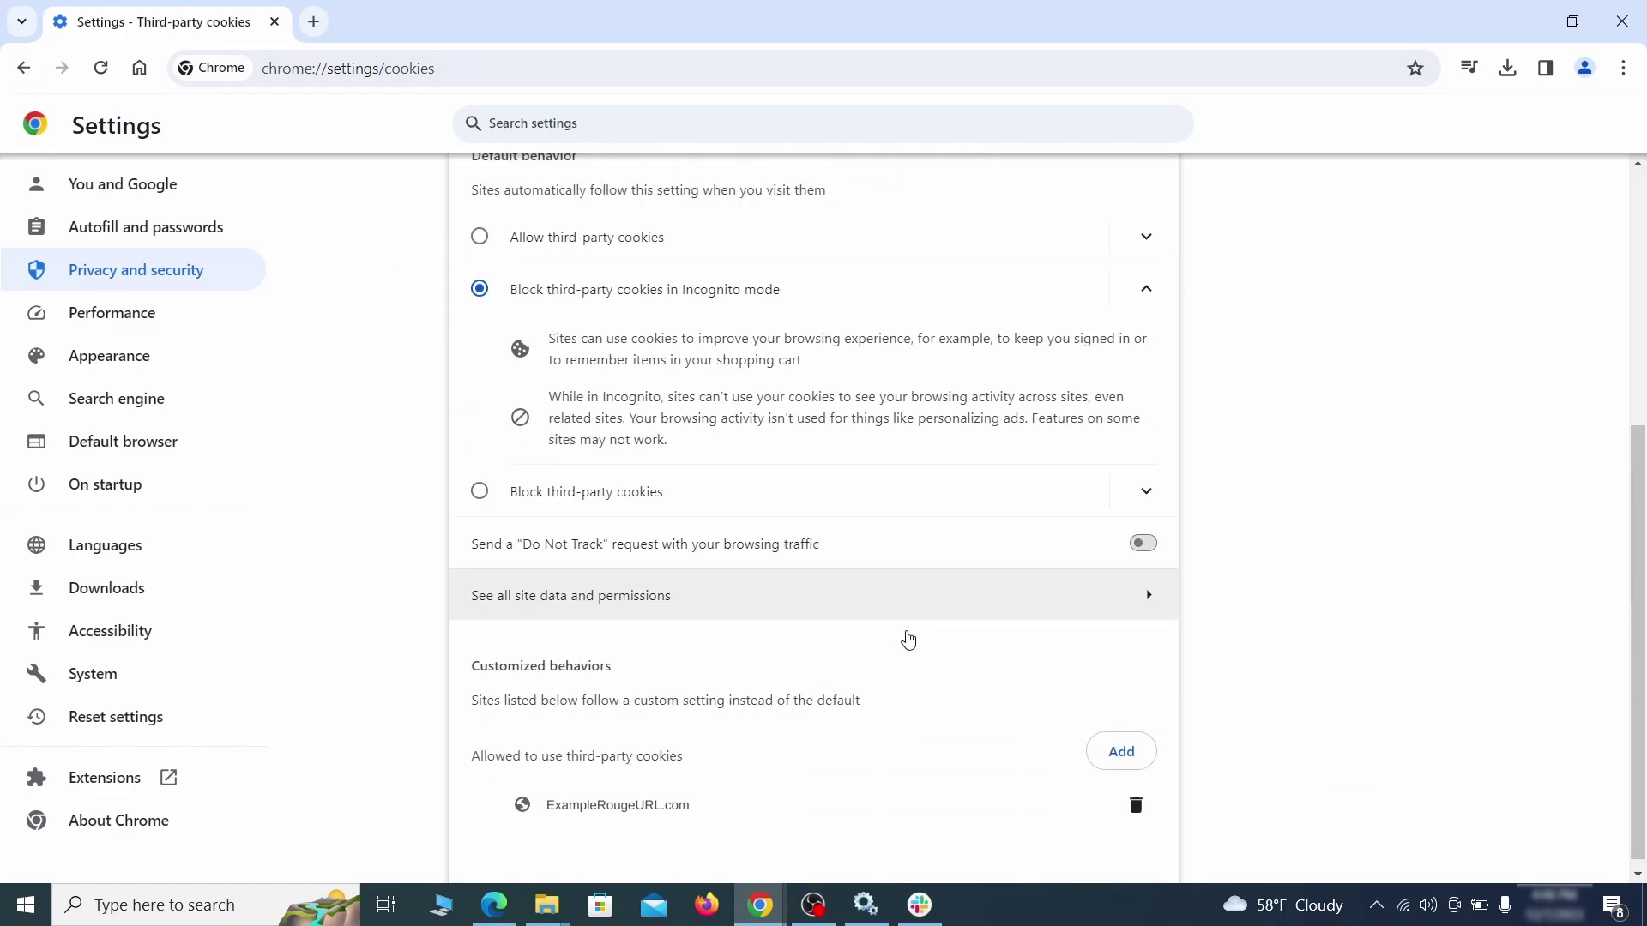
{"action": "left_click", "coordinate": [1139, 815]}
{"action": "key", "text": "alt+Left"}
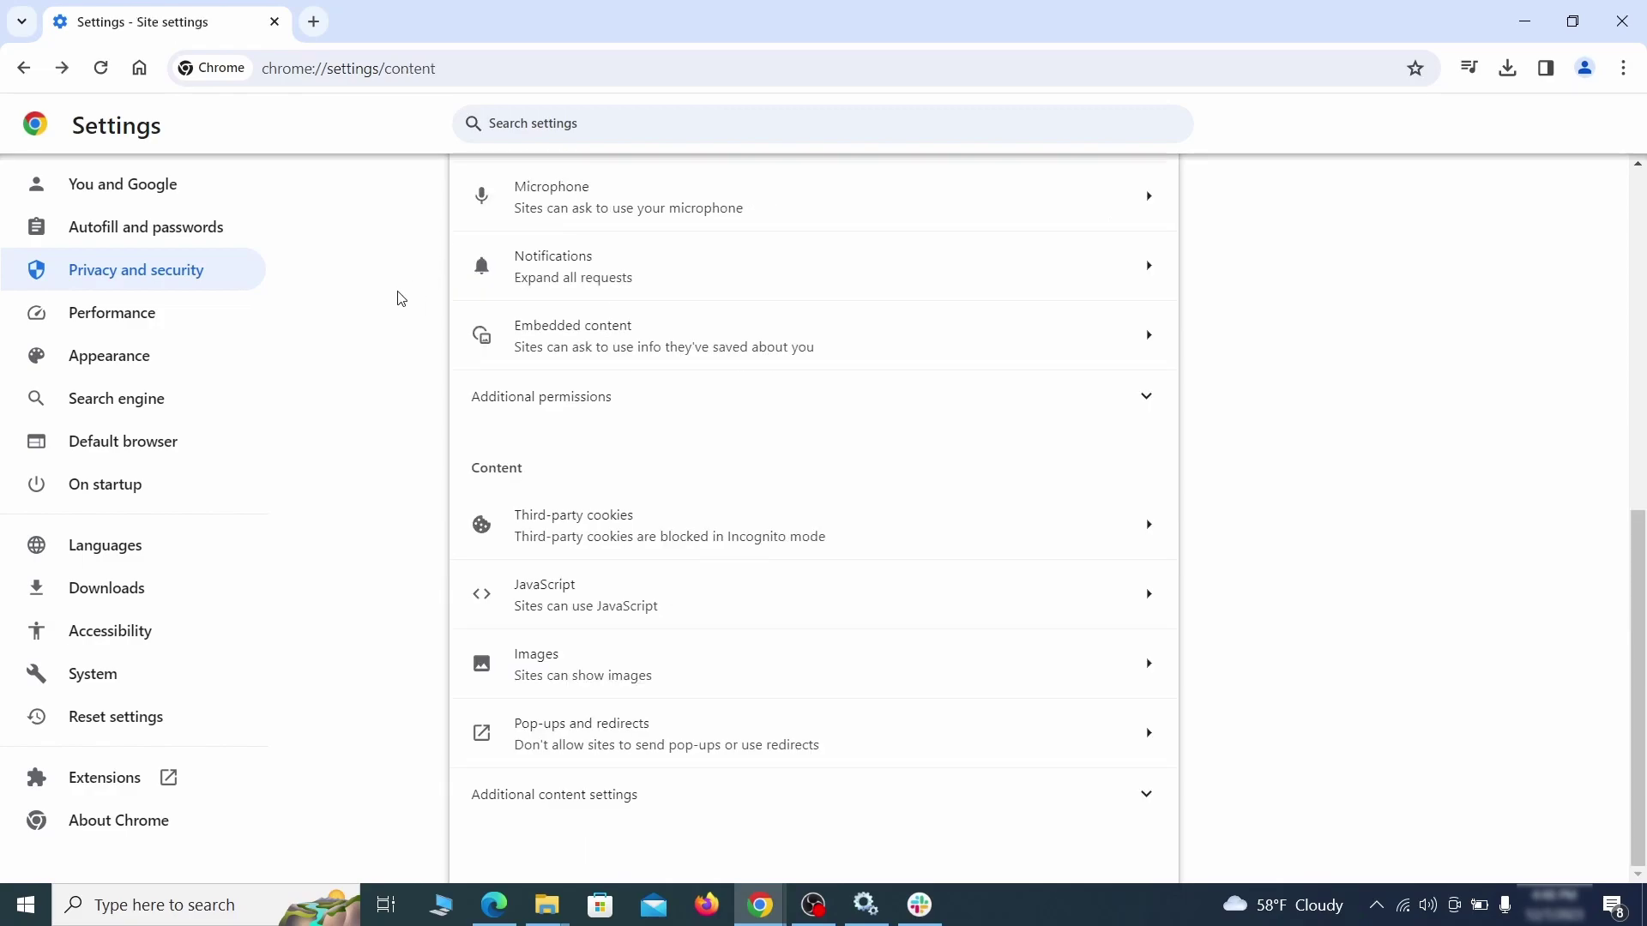
Step: Erase the ExampleRougeURL.com home page, disable the home button, and list search engine choices
{"action": "left_click", "coordinate": [223, 359]}
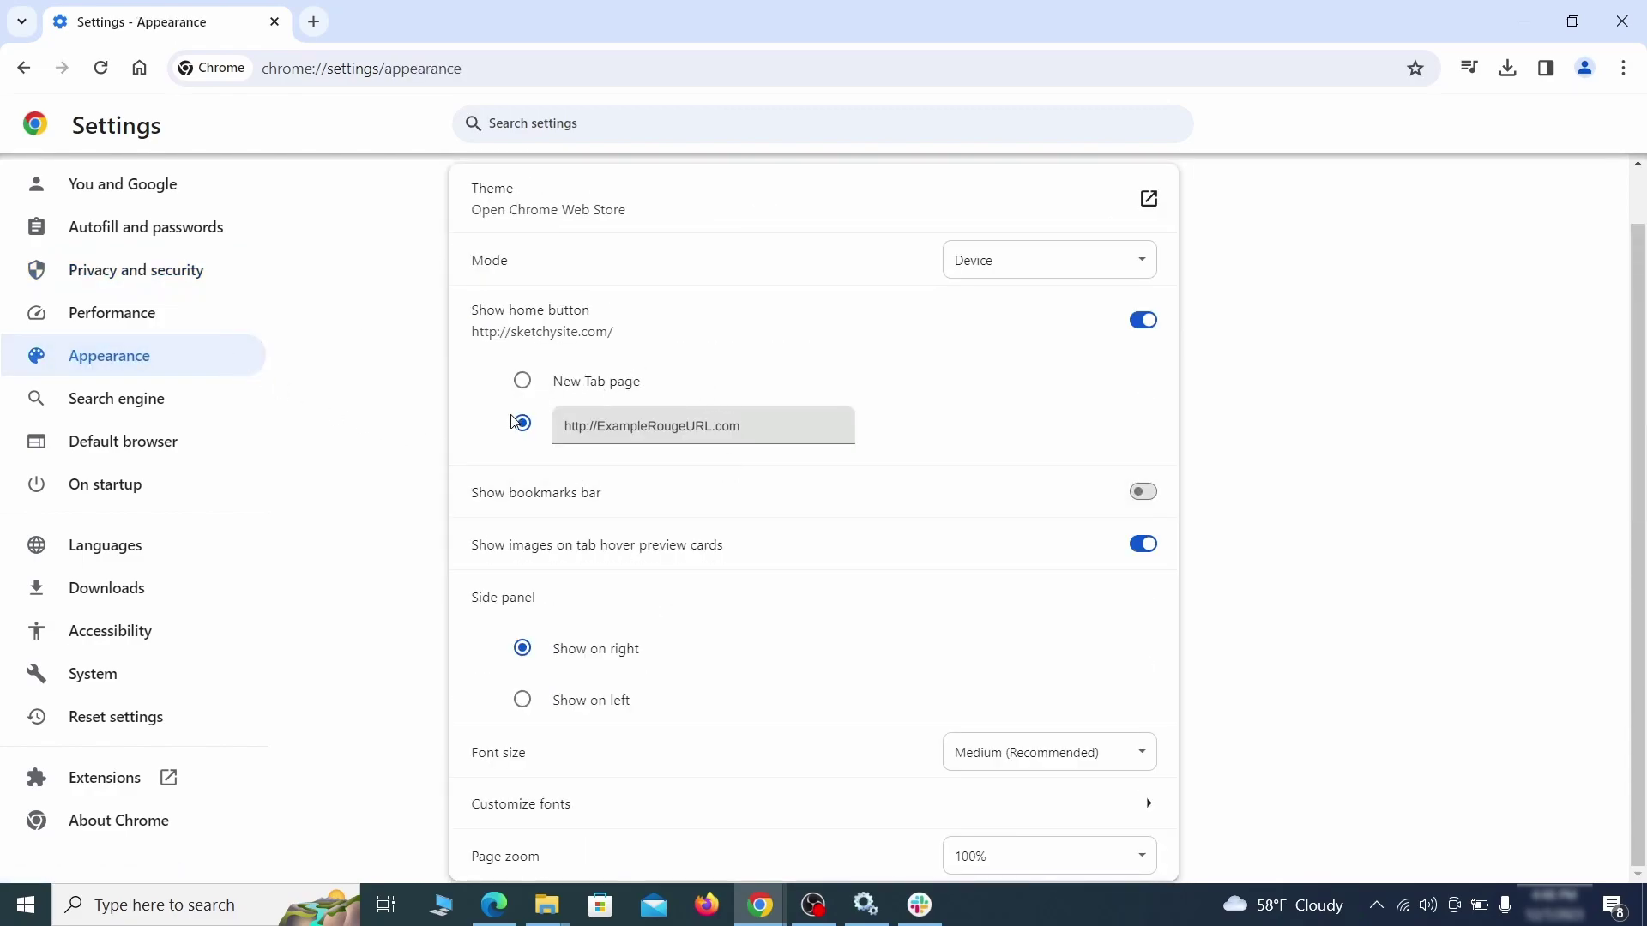
{"action": "left_click_drag", "start_coordinate": [728, 442], "coordinate": [546, 427]}
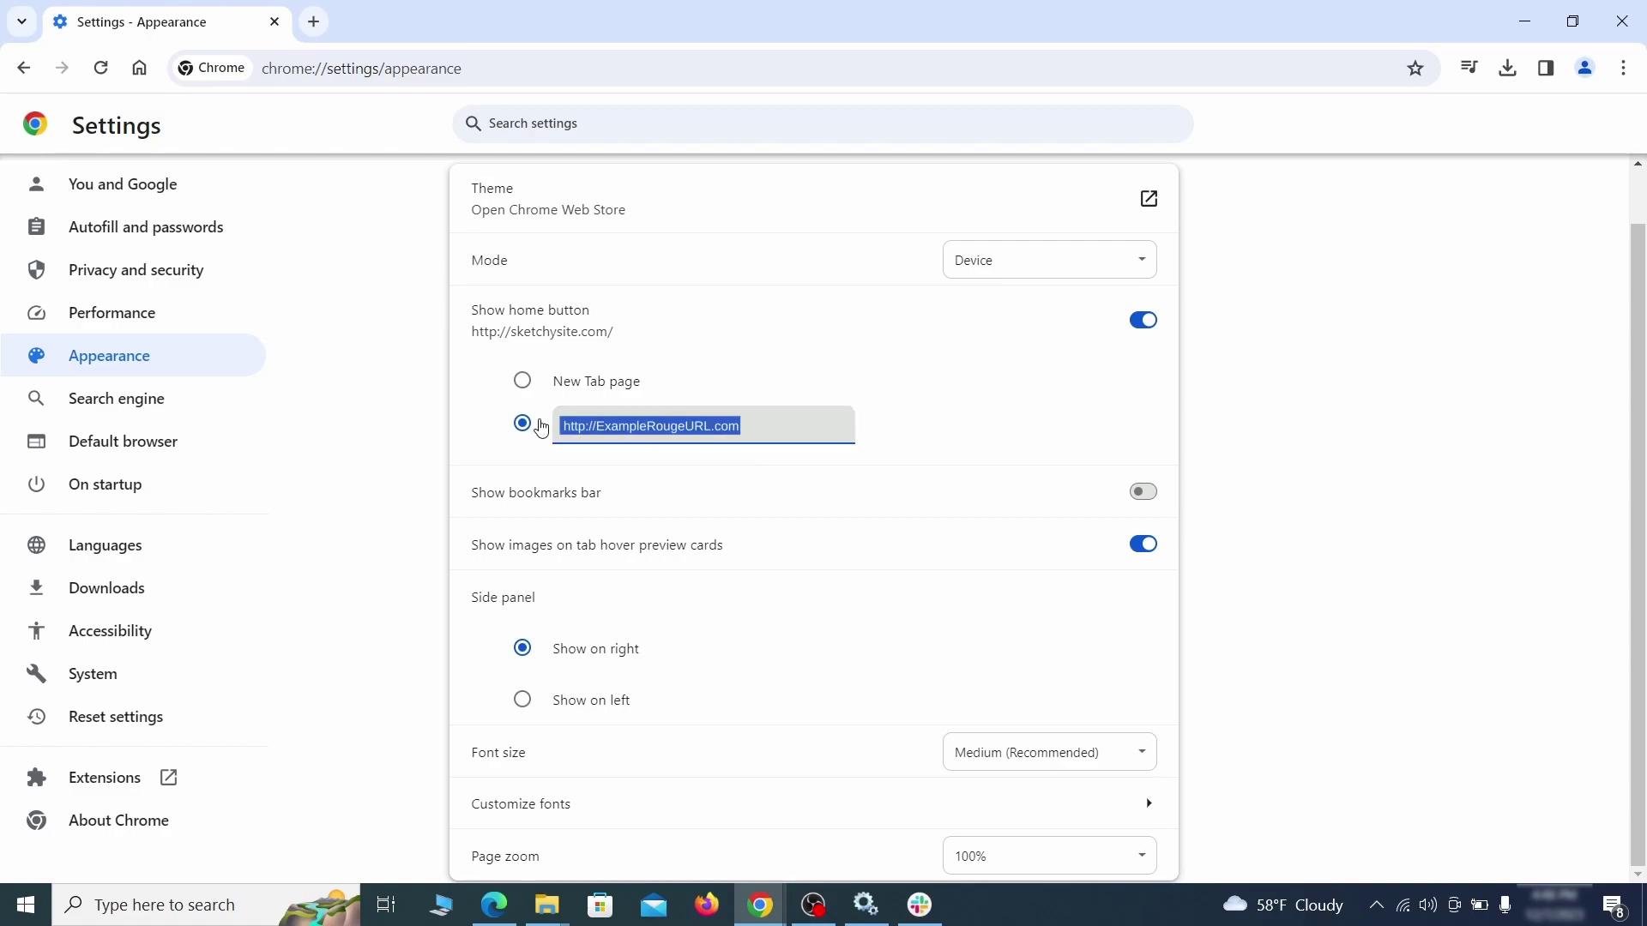
{"action": "key", "text": "Delete"}
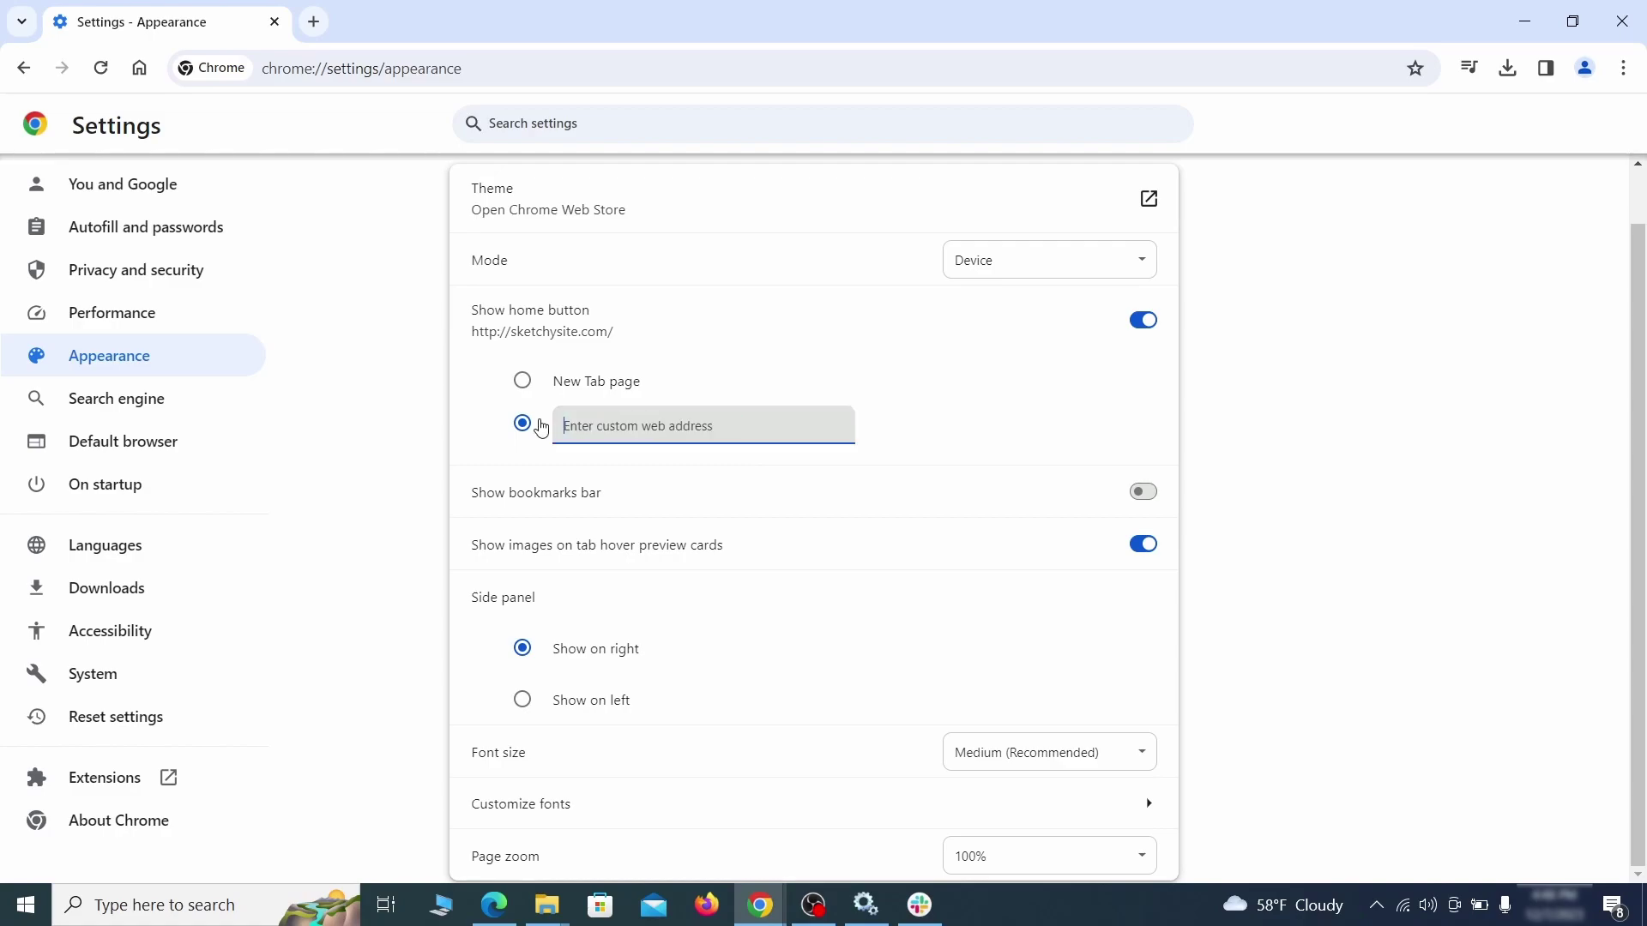
{"action": "left_click", "coordinate": [692, 339]}
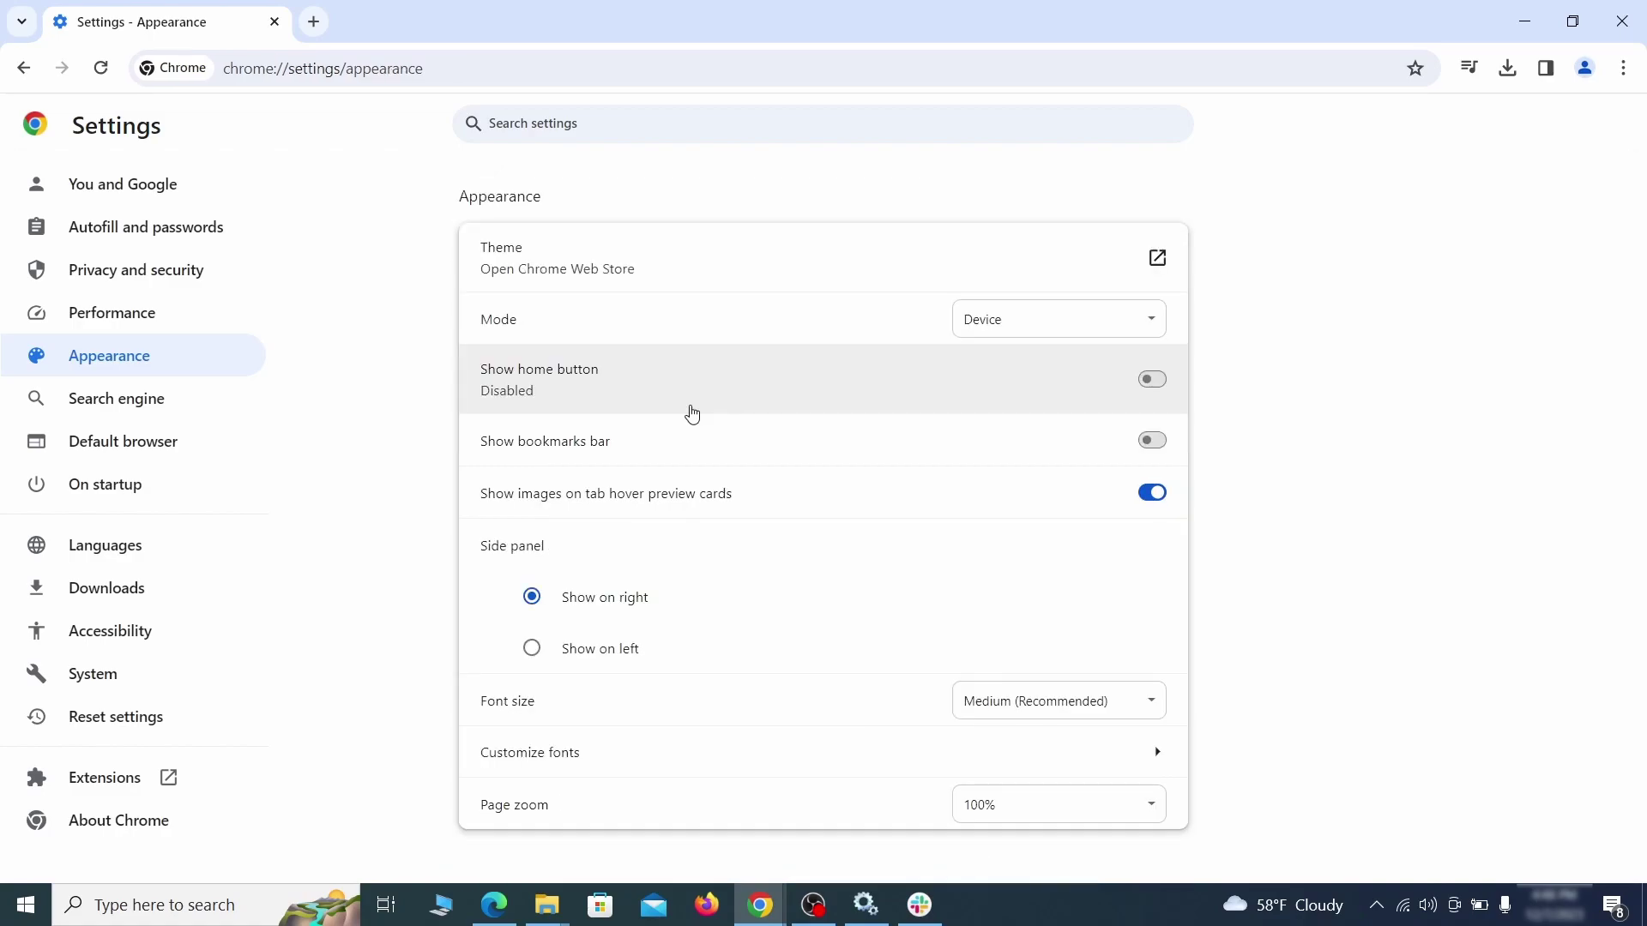
{"action": "left_click", "coordinate": [172, 401]}
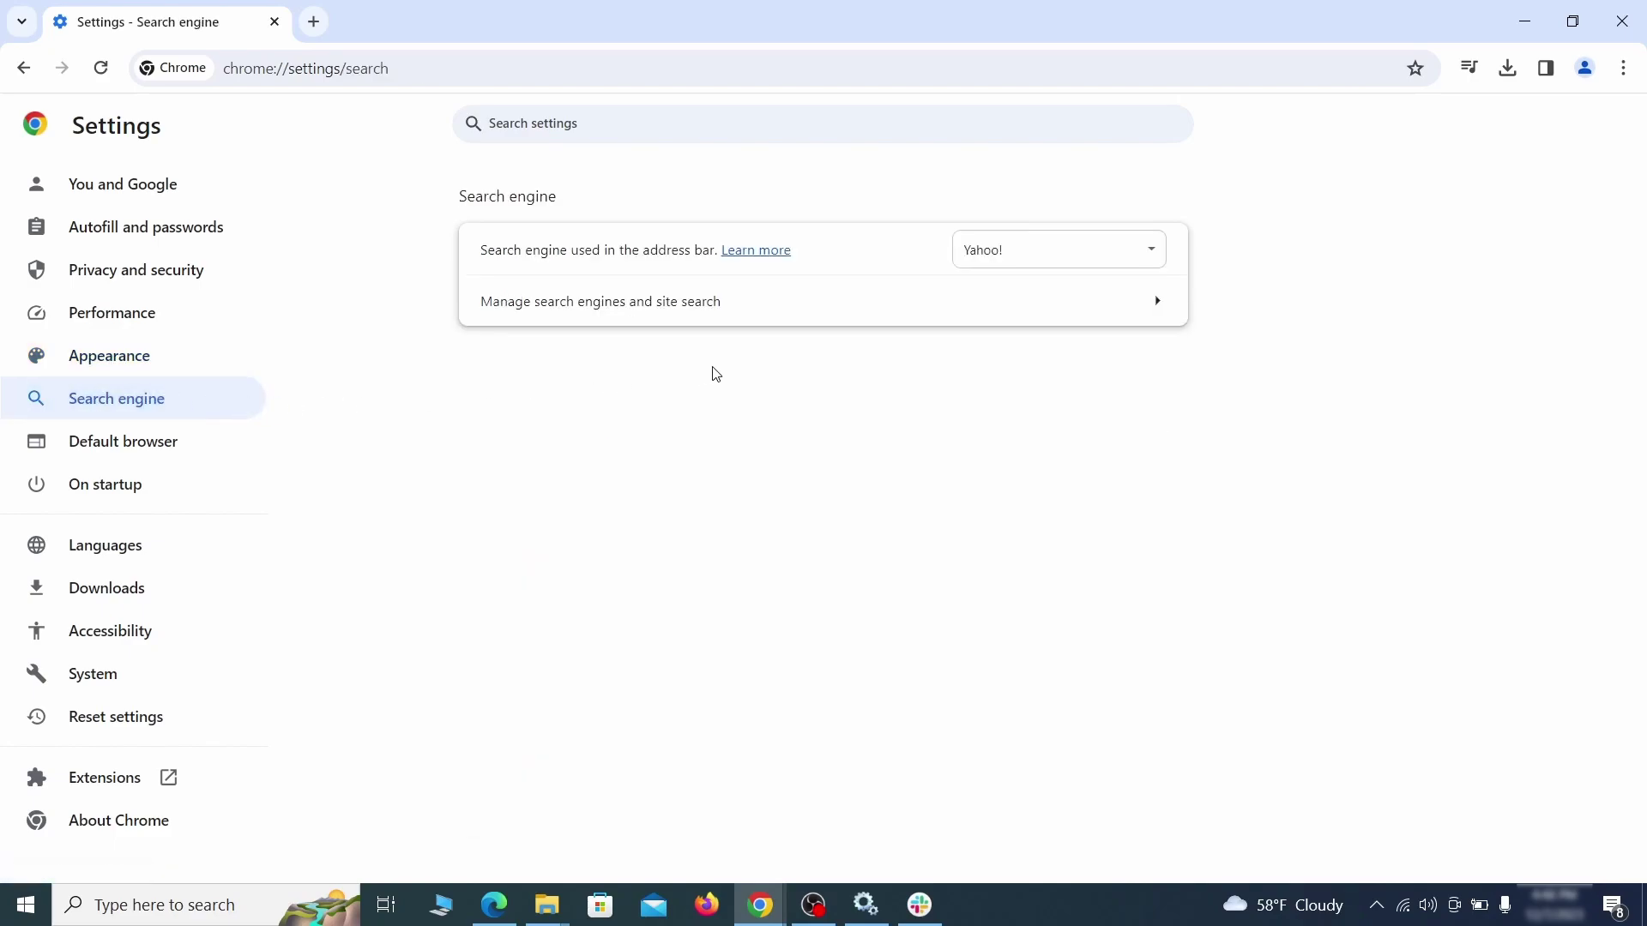
{"action": "left_click", "coordinate": [1126, 255]}
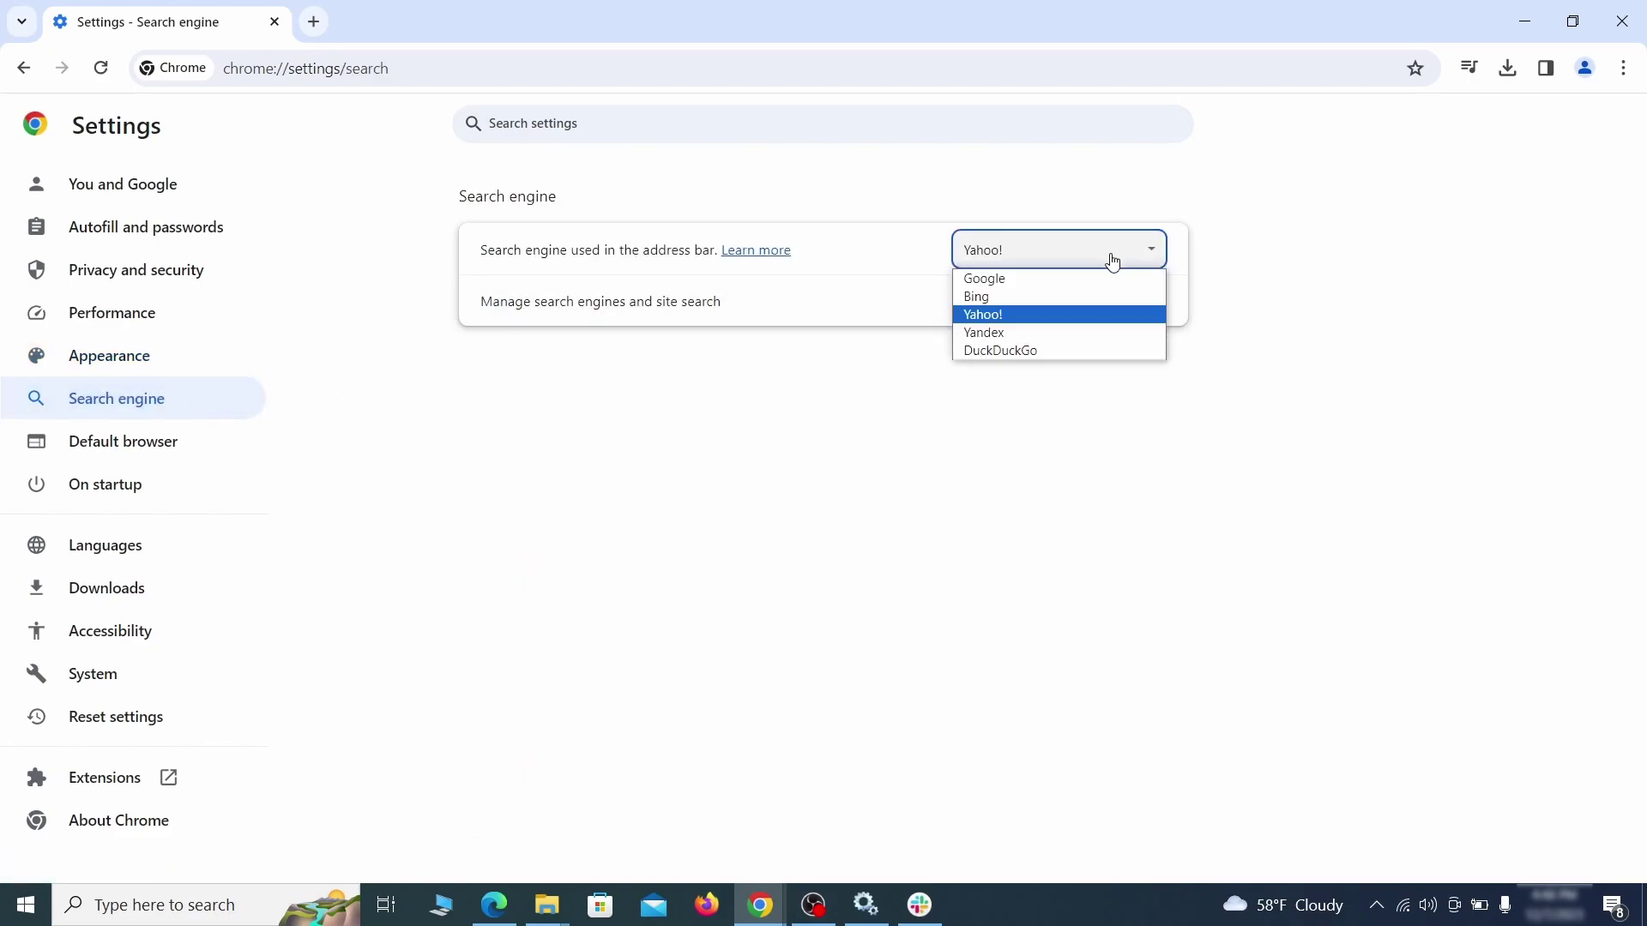
Step: Make Google the default, delete the ExampleRougeURL.com site search, and access its startup-page options
{"action": "left_click", "coordinate": [1080, 279]}
{"action": "left_click", "coordinate": [1057, 318]}
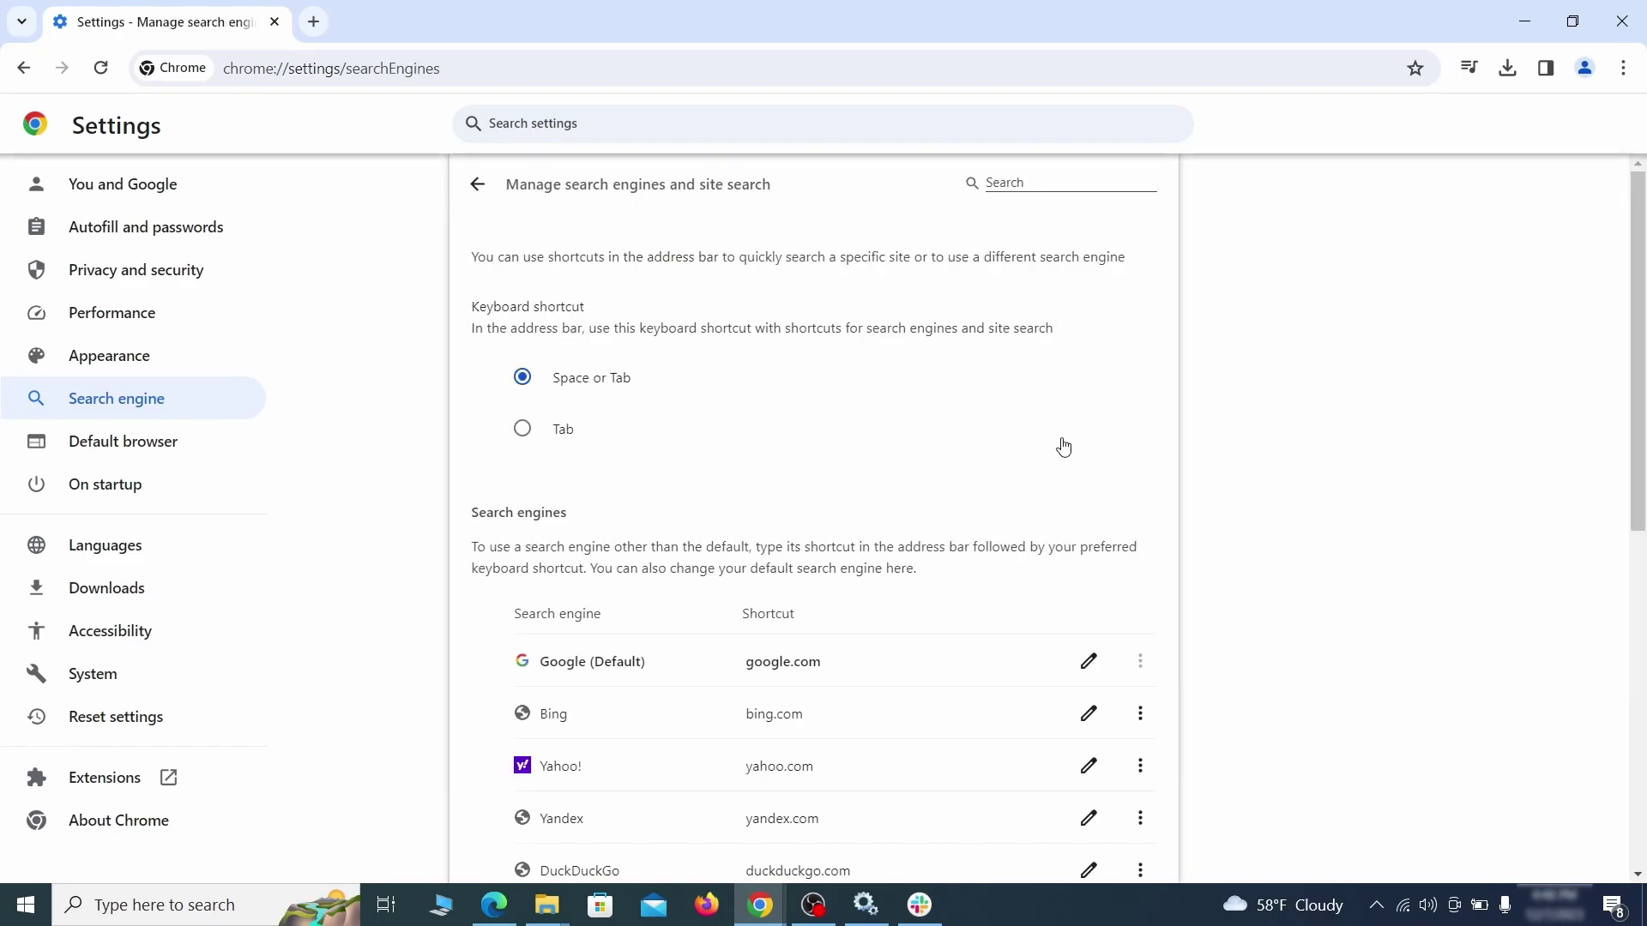
{"action": "scroll", "coordinate": [1064, 446], "scroll_direction": "down", "scroll_amount": 10}
{"action": "left_click", "coordinate": [1140, 527]}
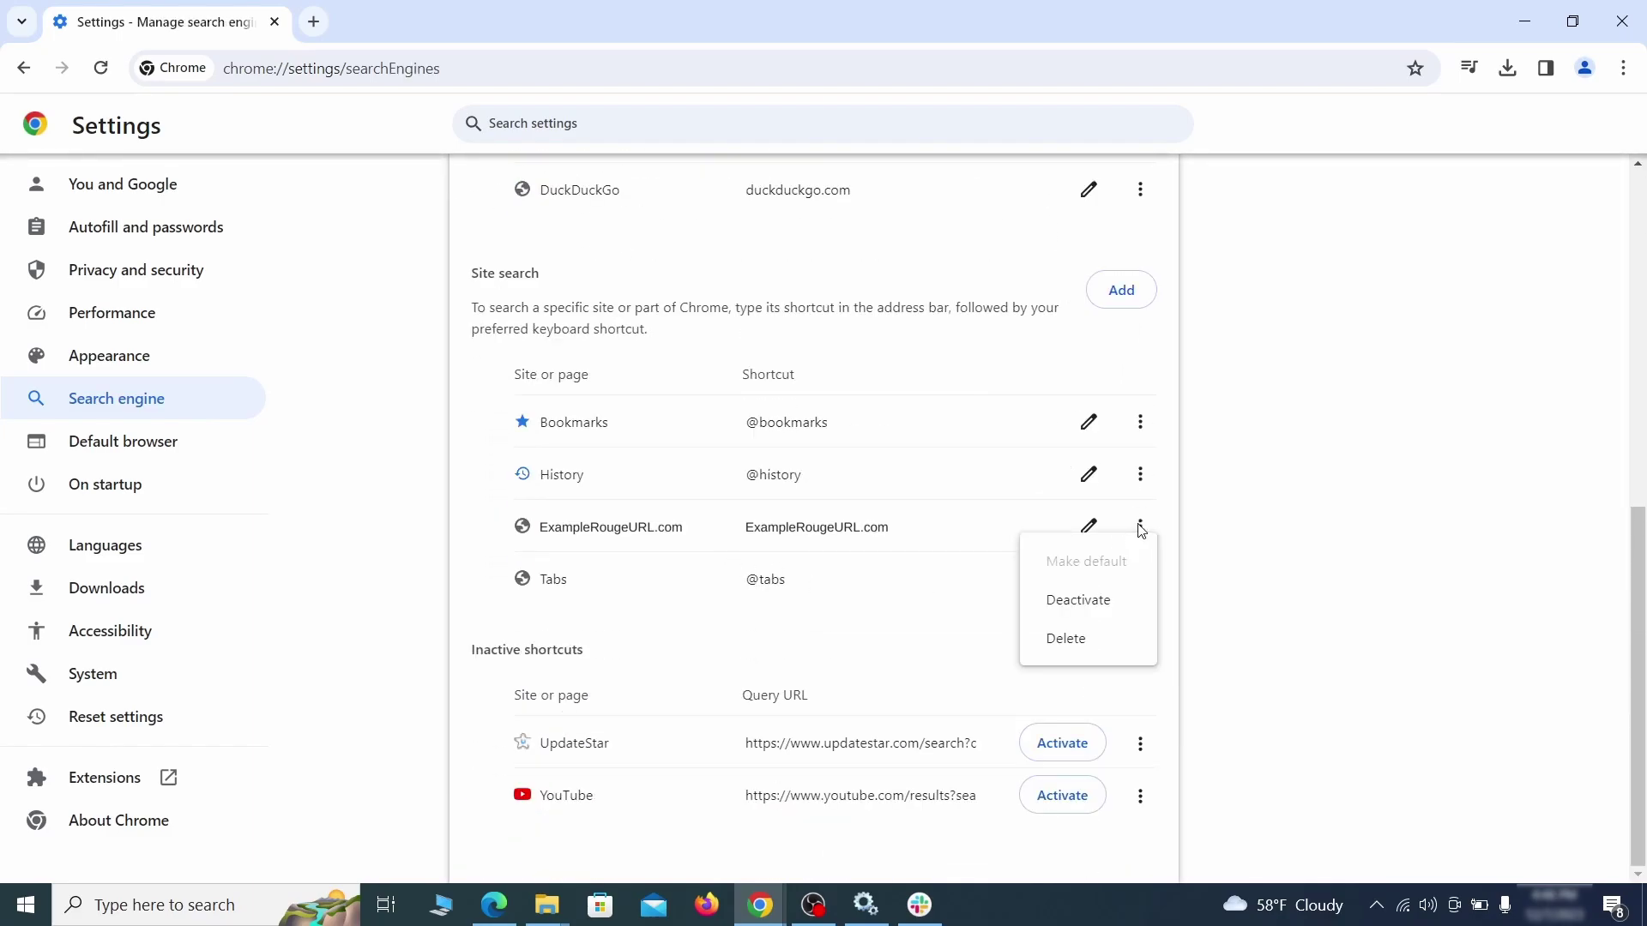
{"action": "left_click", "coordinate": [1066, 639]}
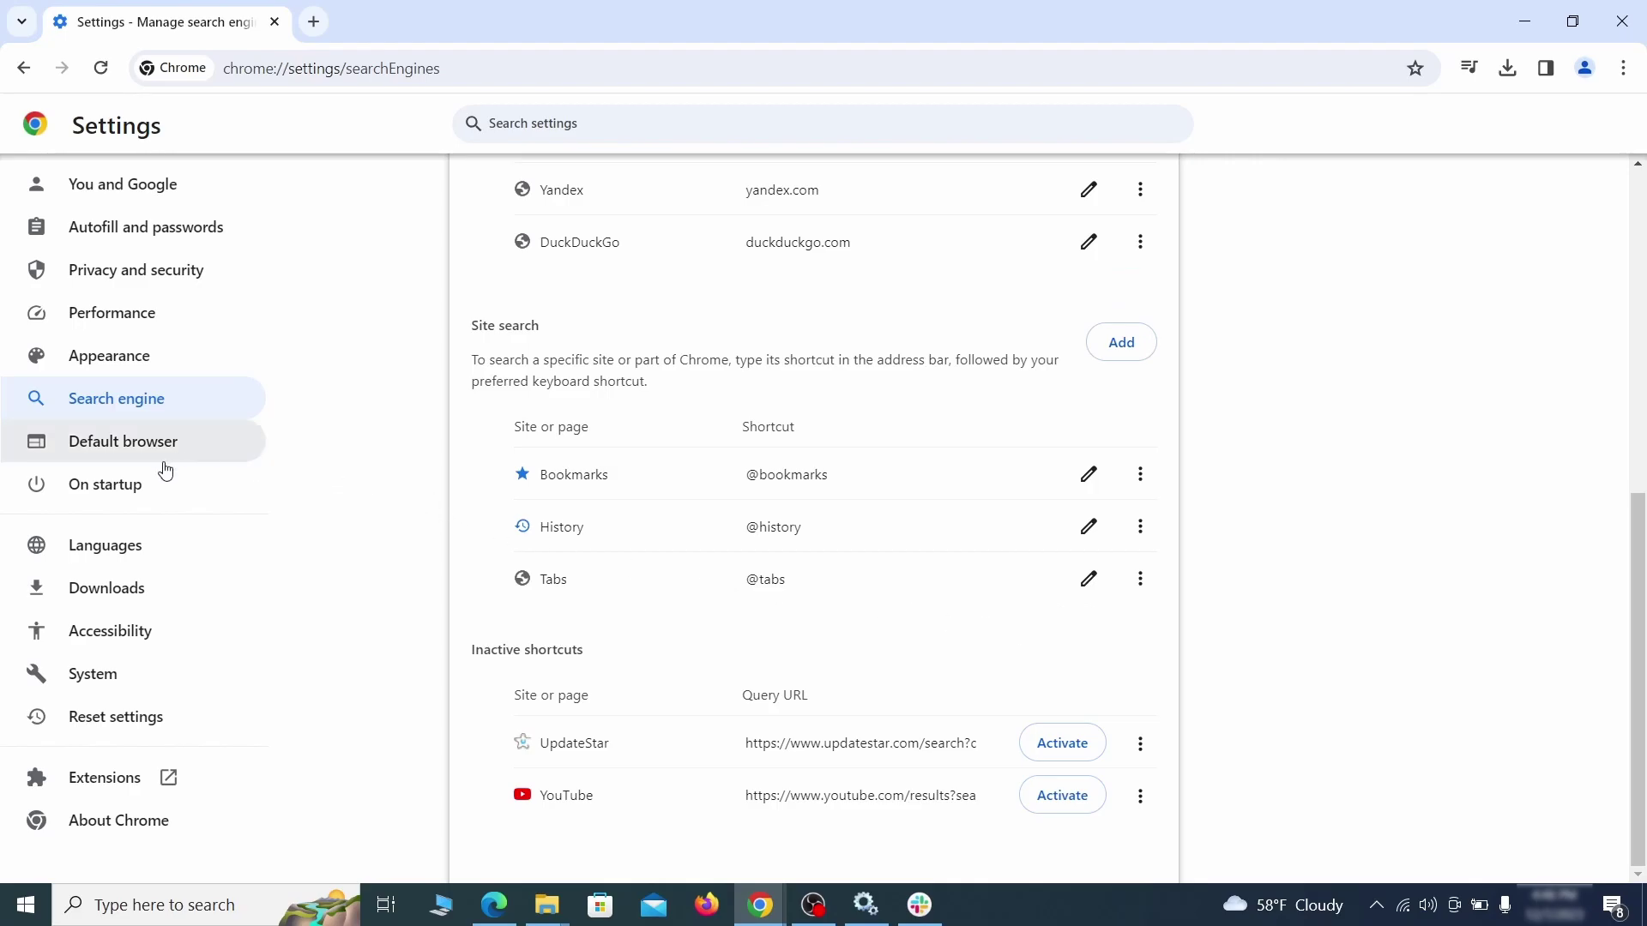
{"action": "left_click", "coordinate": [125, 486]}
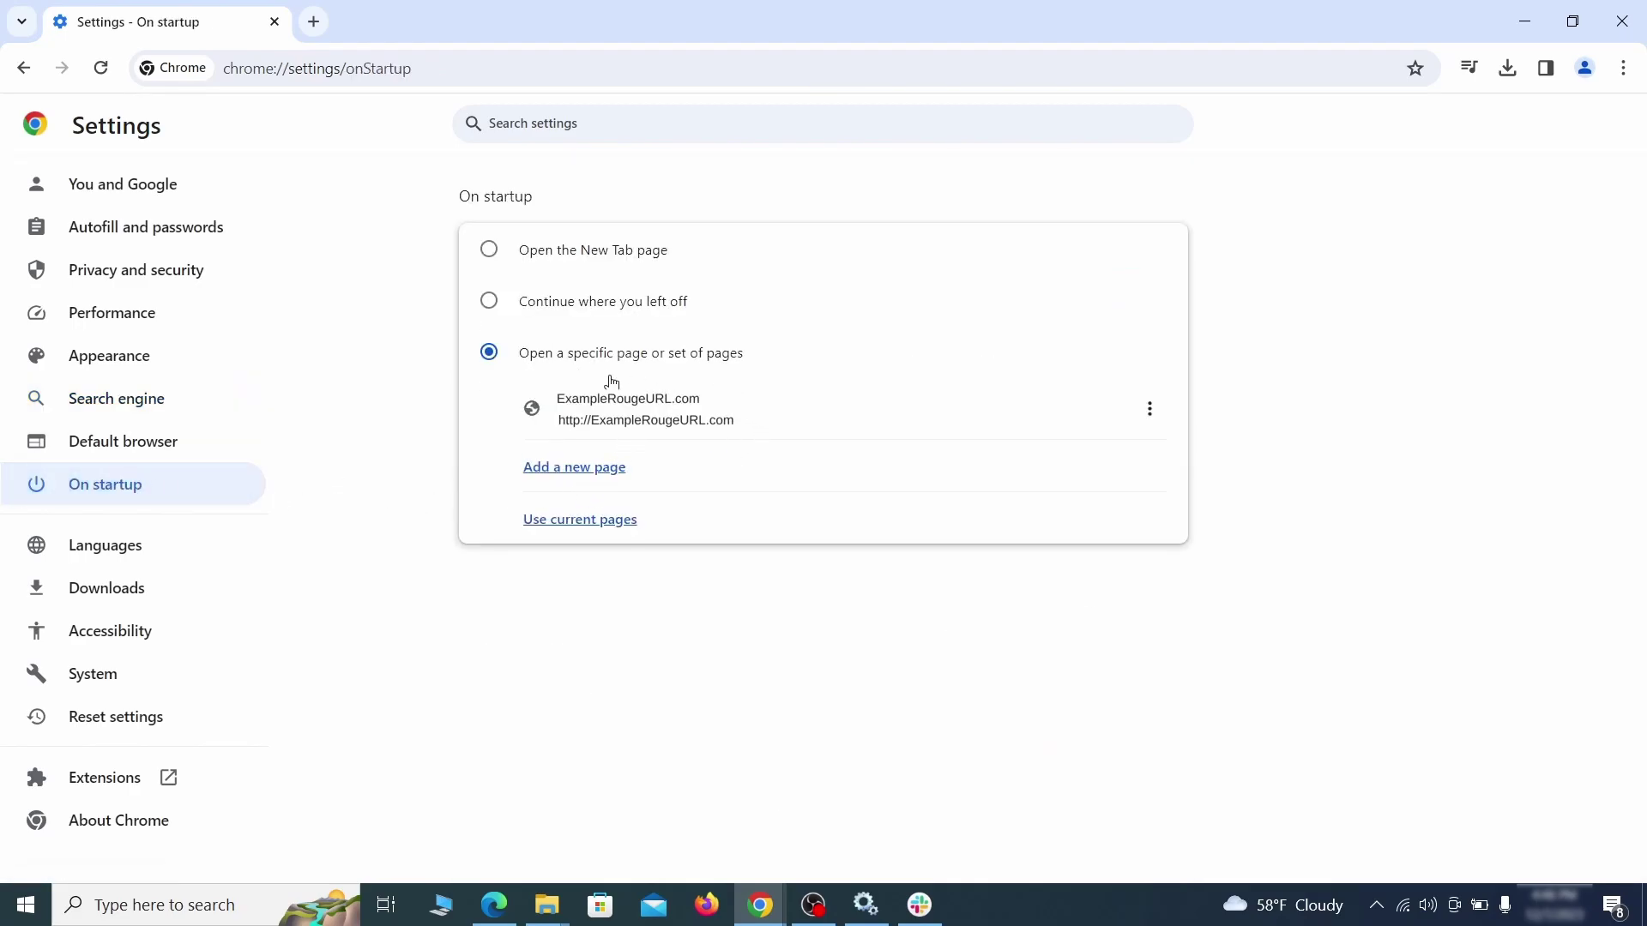
{"action": "left_click", "coordinate": [1149, 410]}
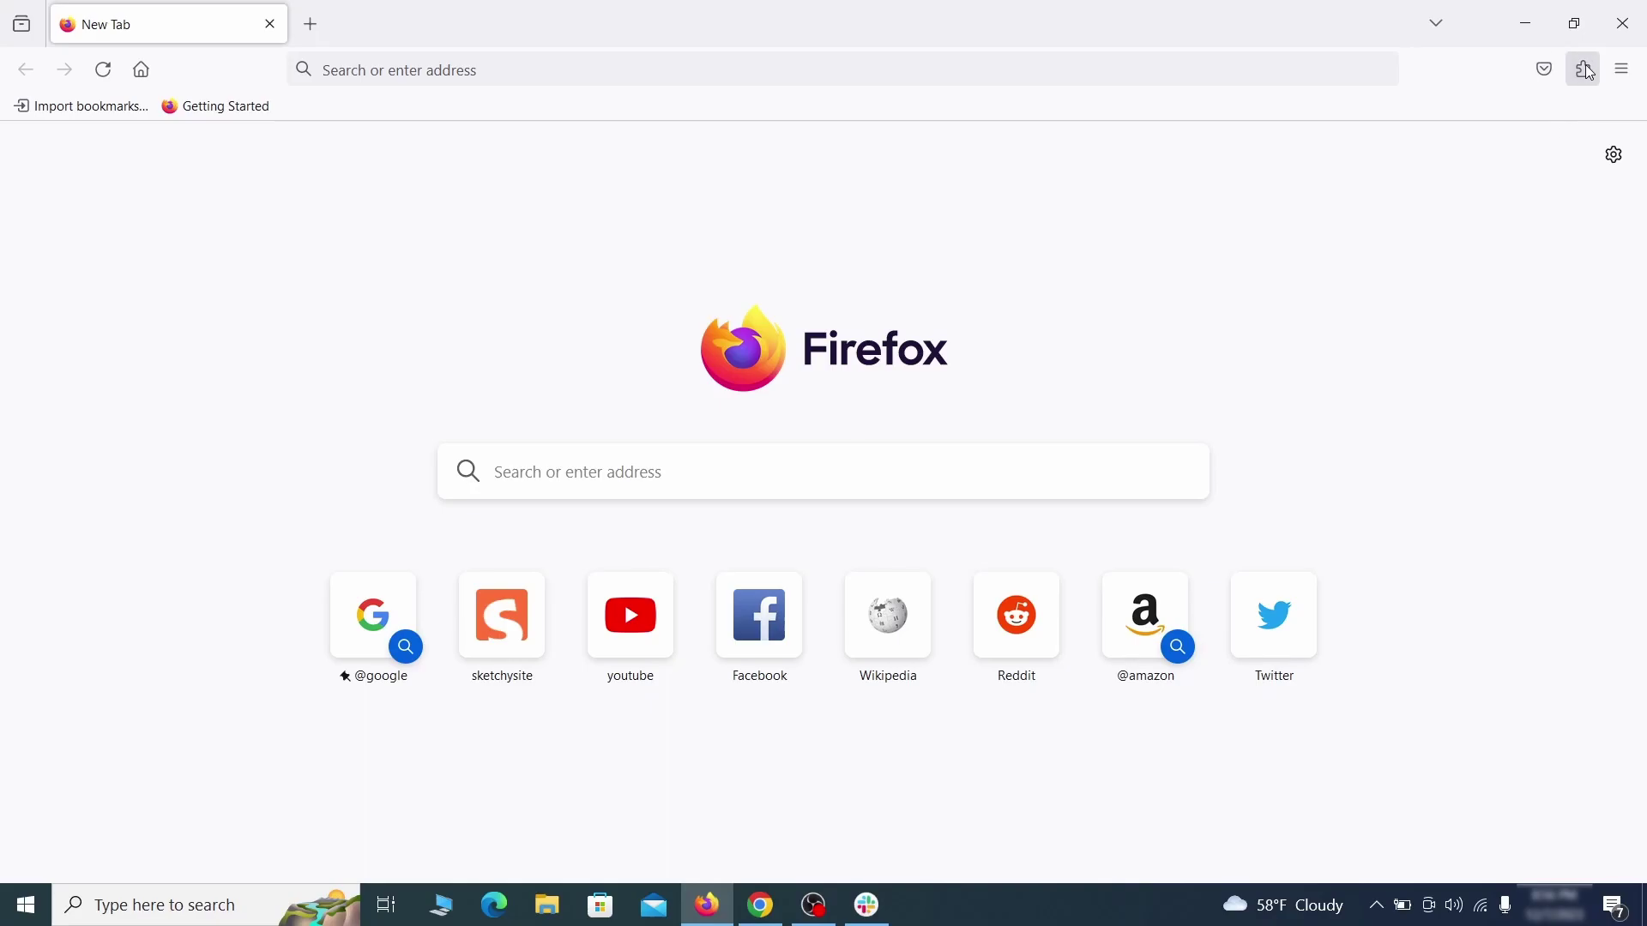
Step: Switch off and uninstall the Contenu+ extension from Firefox's add-ons manager
{"action": "left_click", "coordinate": [1584, 69]}
{"action": "left_click", "coordinate": [1386, 280]}
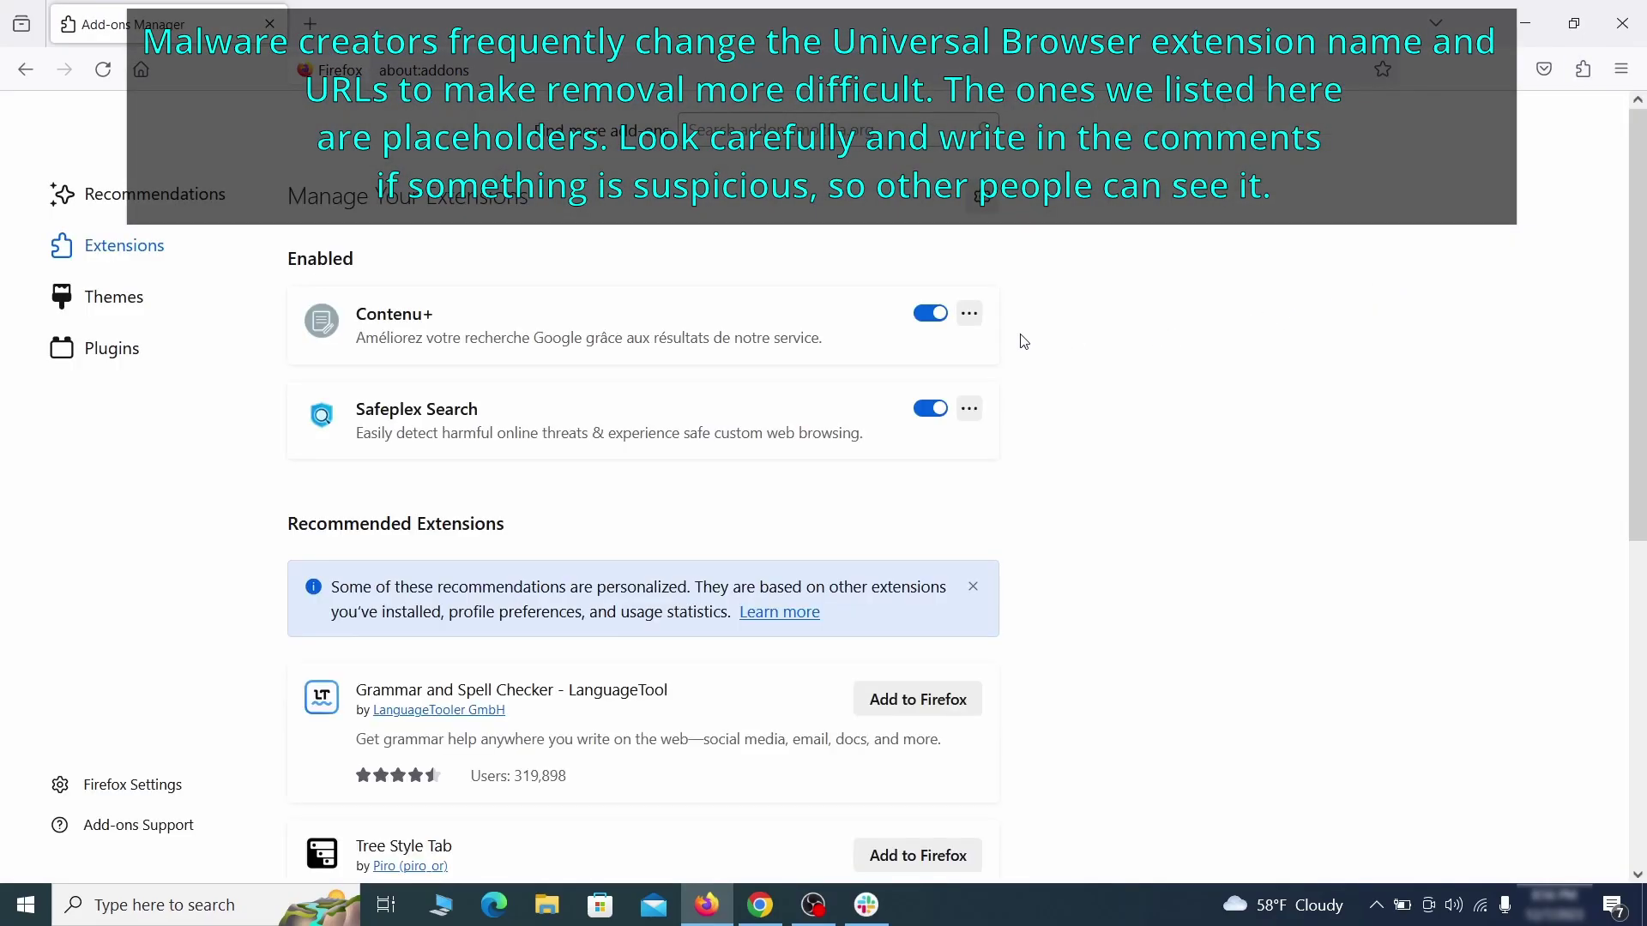
{"action": "left_click", "coordinate": [931, 313]}
{"action": "left_click", "coordinate": [970, 313]}
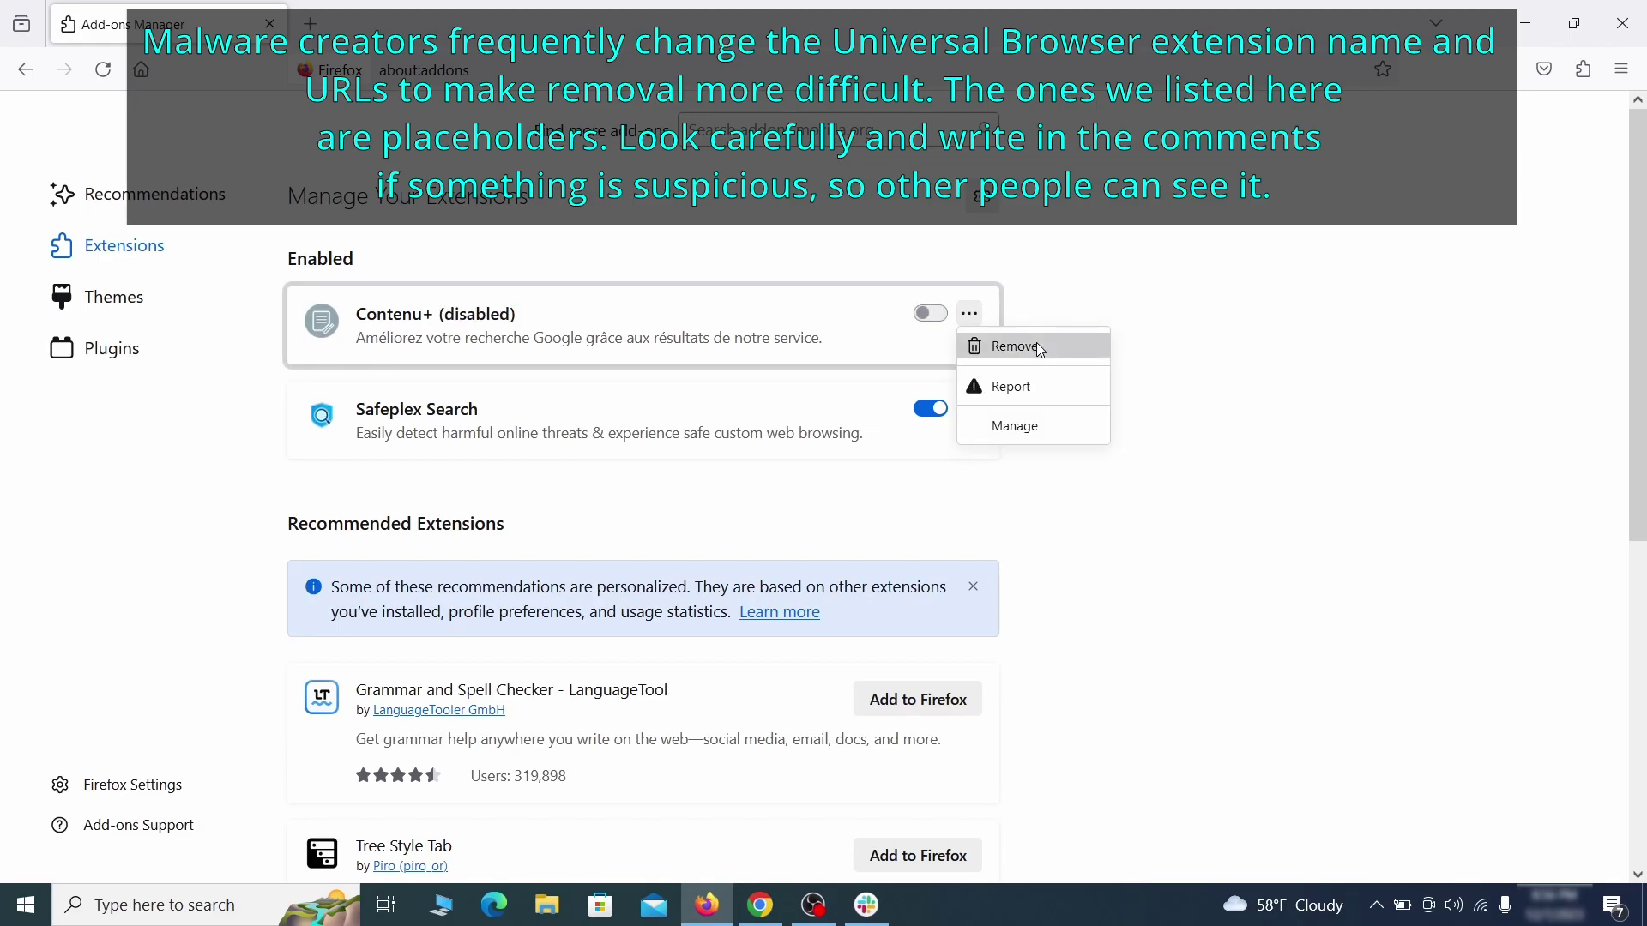
{"action": "left_click", "coordinate": [1036, 342]}
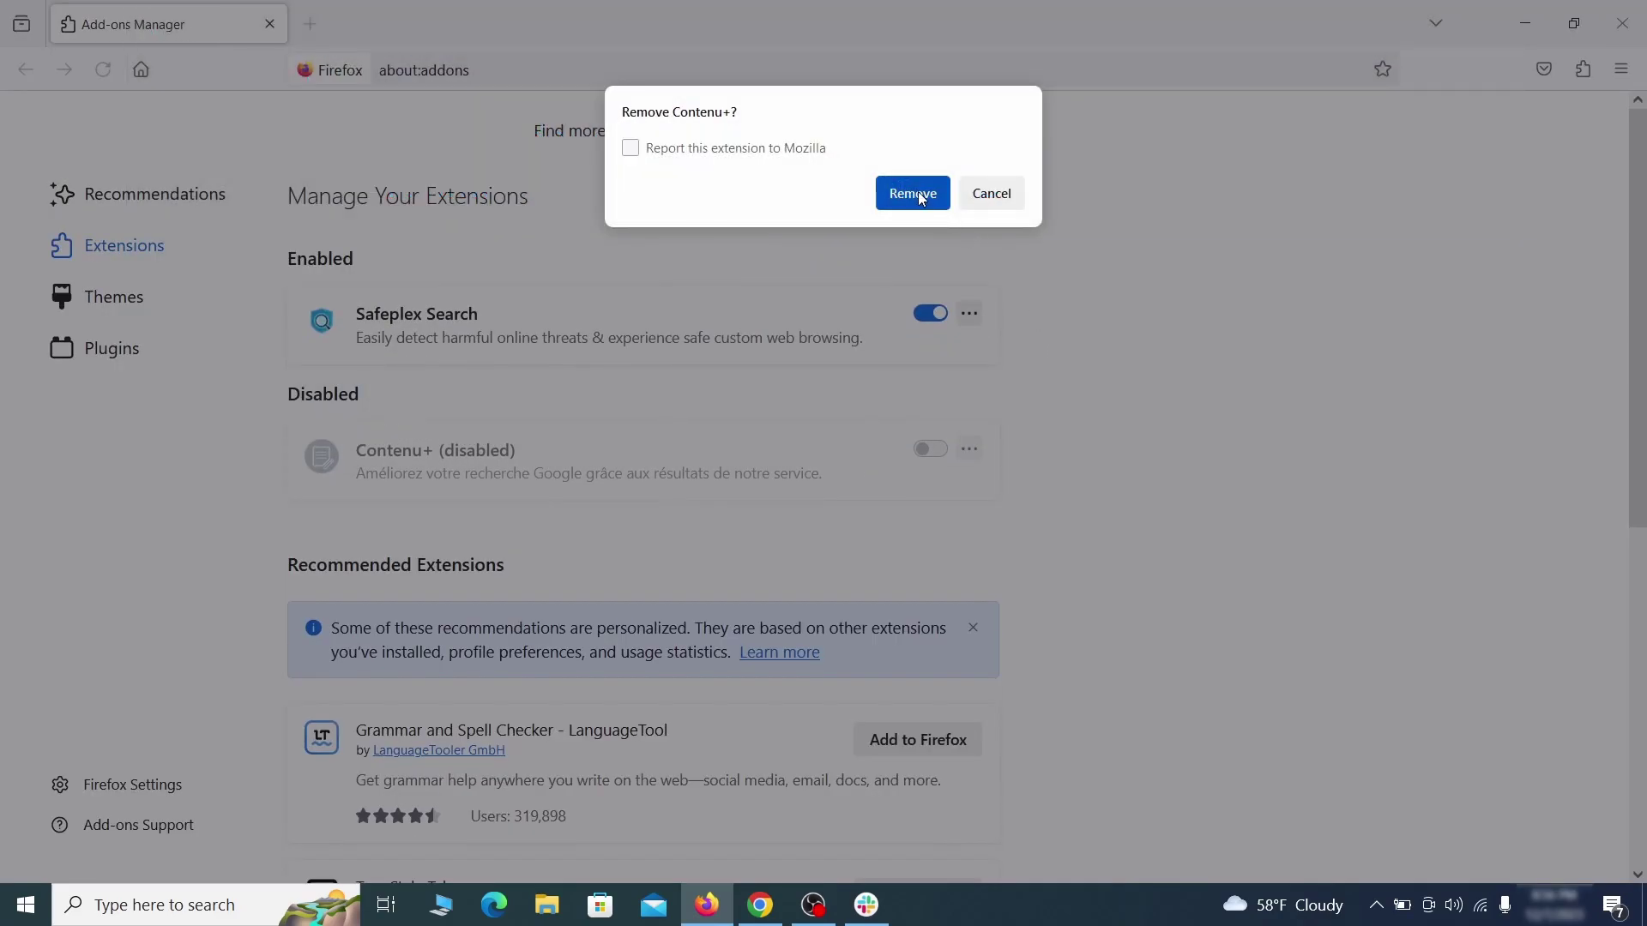
{"action": "left_click", "coordinate": [912, 193]}
{"action": "left_click", "coordinate": [1623, 73]}
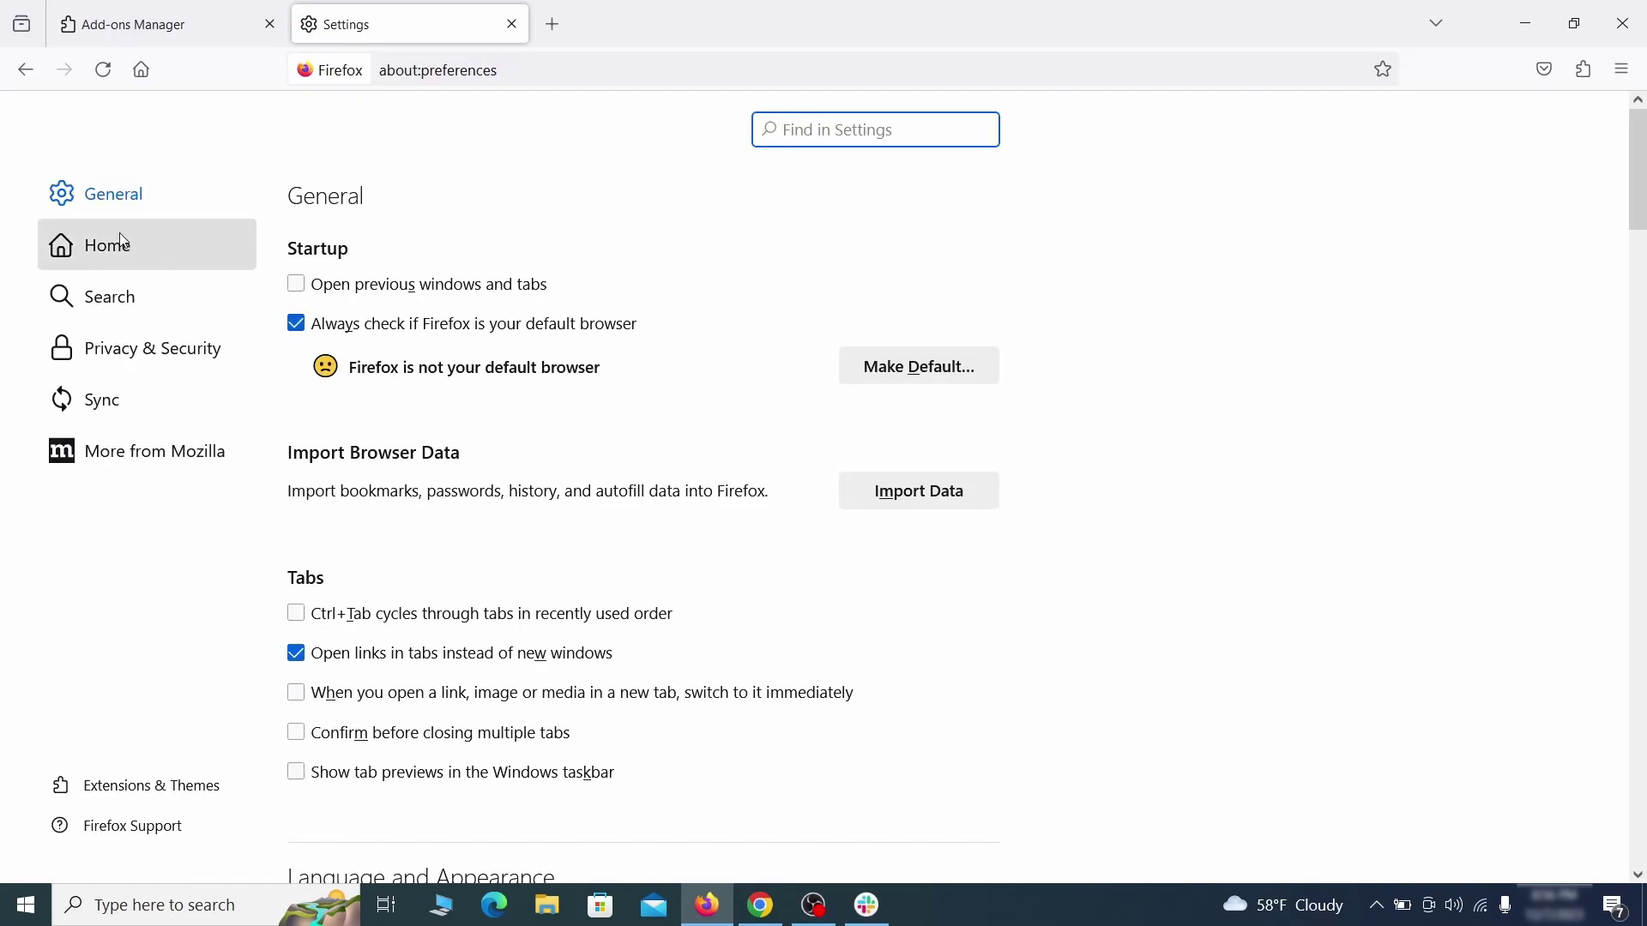
Step: Clear the ExampleRougeURL.com homepage address in Firefox's Home settings
{"action": "left_click", "coordinate": [120, 244]}
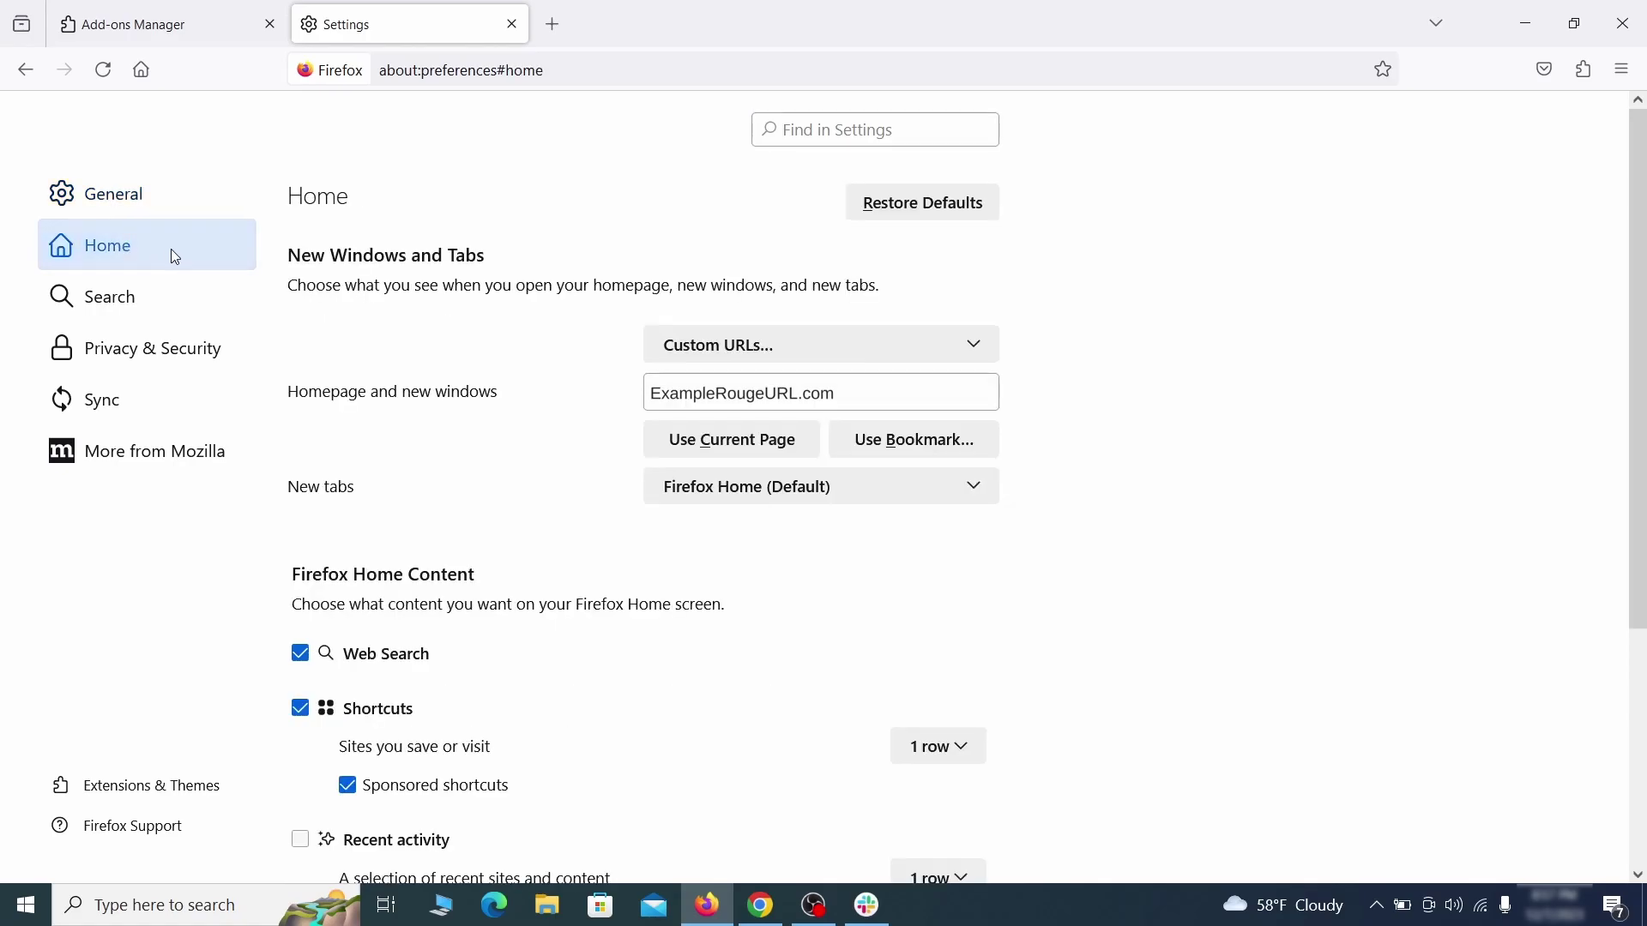
{"action": "triple_click", "coordinate": [832, 394]}
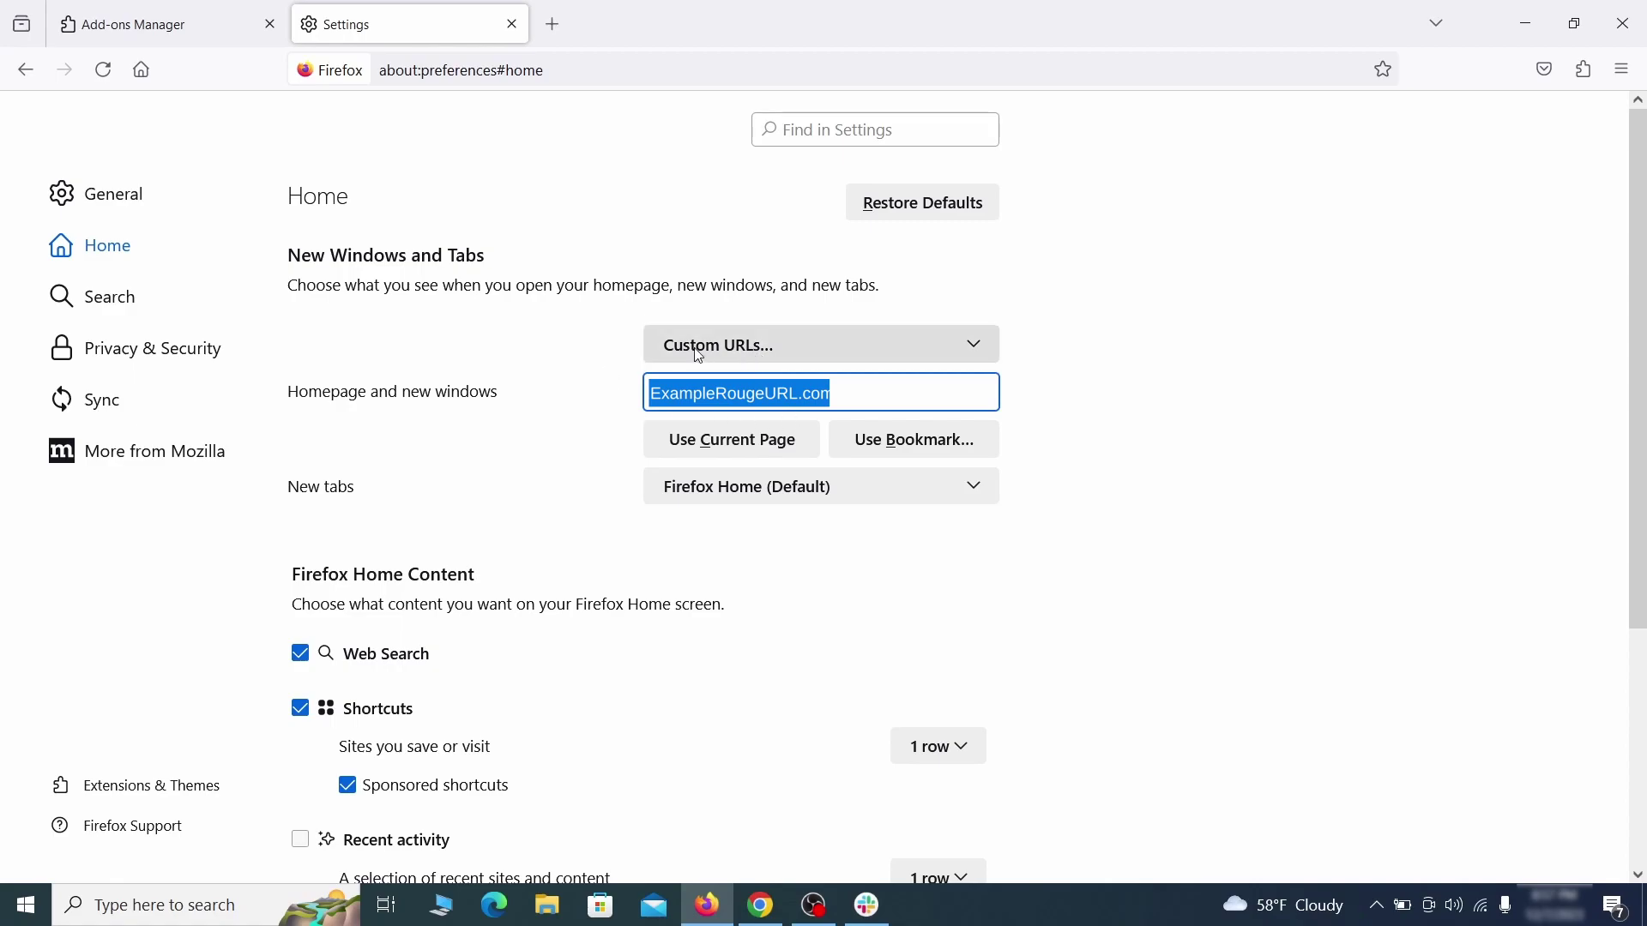
{"action": "key", "text": "BackSpace"}
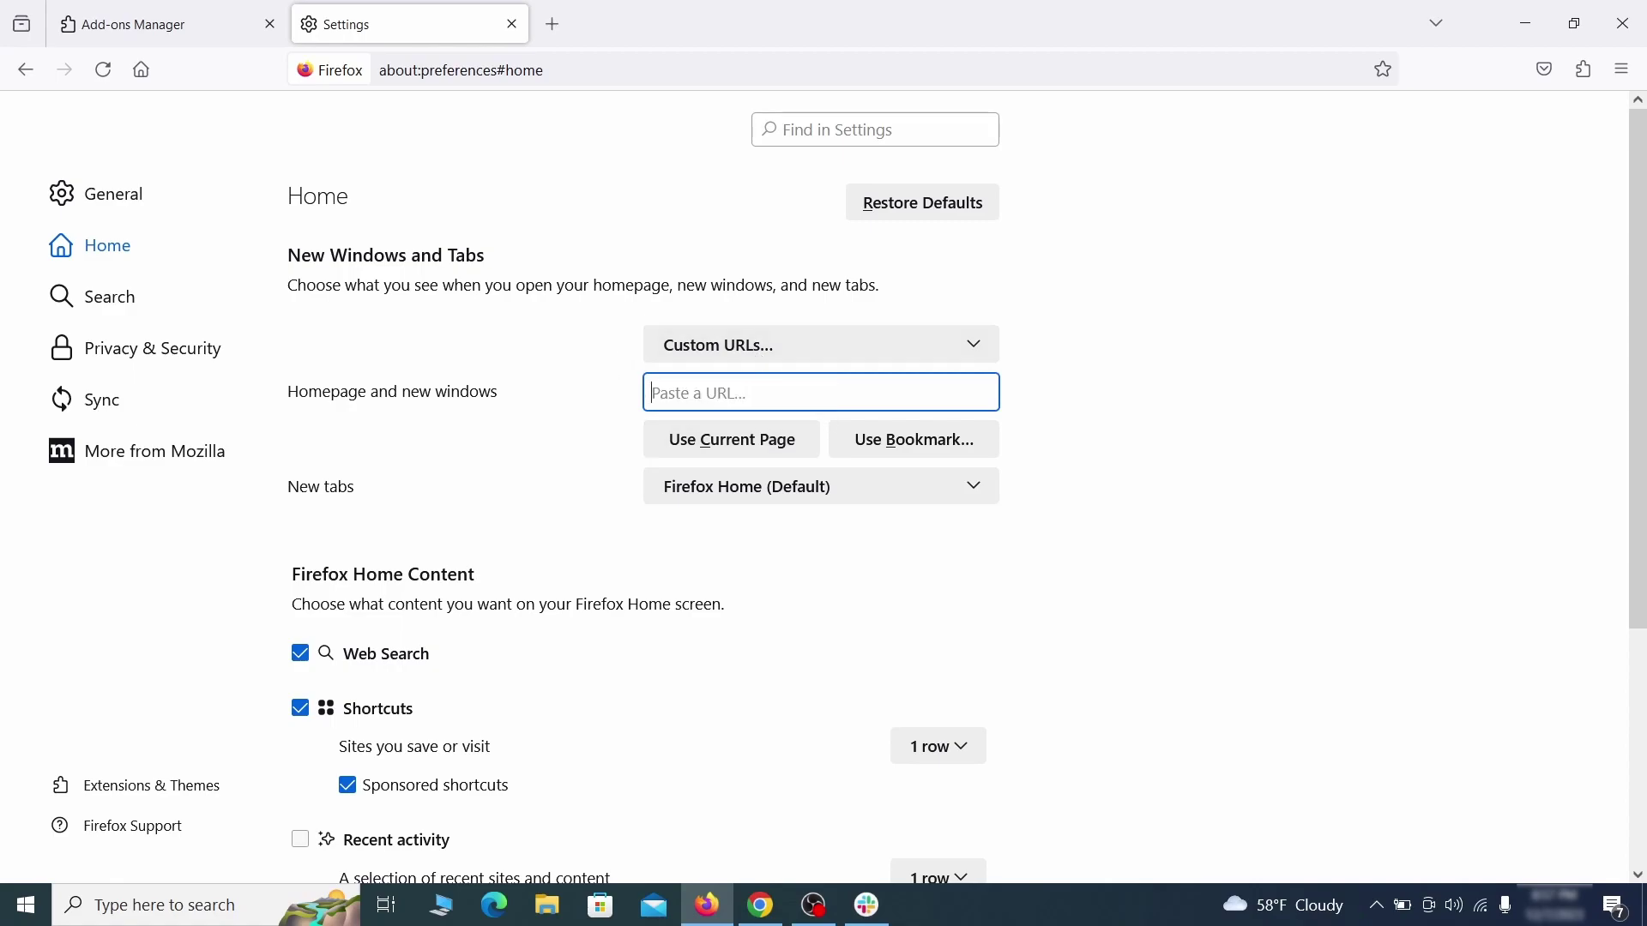
Step: Make Google Firefox's default search engine
{"action": "left_click", "coordinate": [117, 298]}
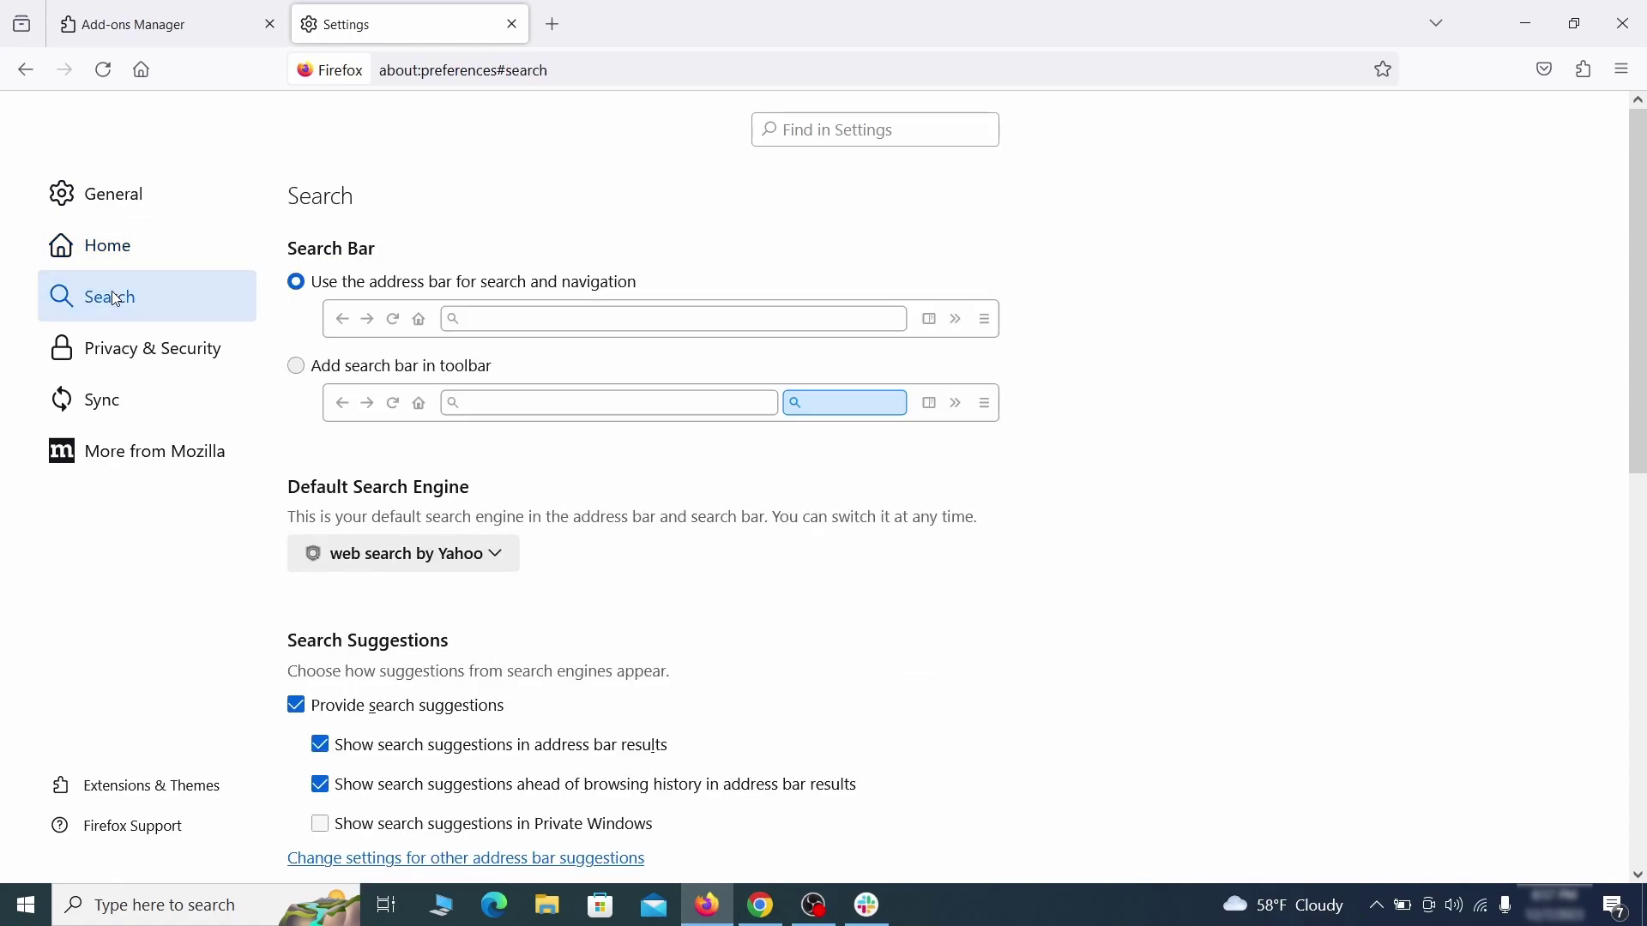
{"action": "scroll", "coordinate": [588, 460], "scroll_direction": "down", "scroll_amount": 2}
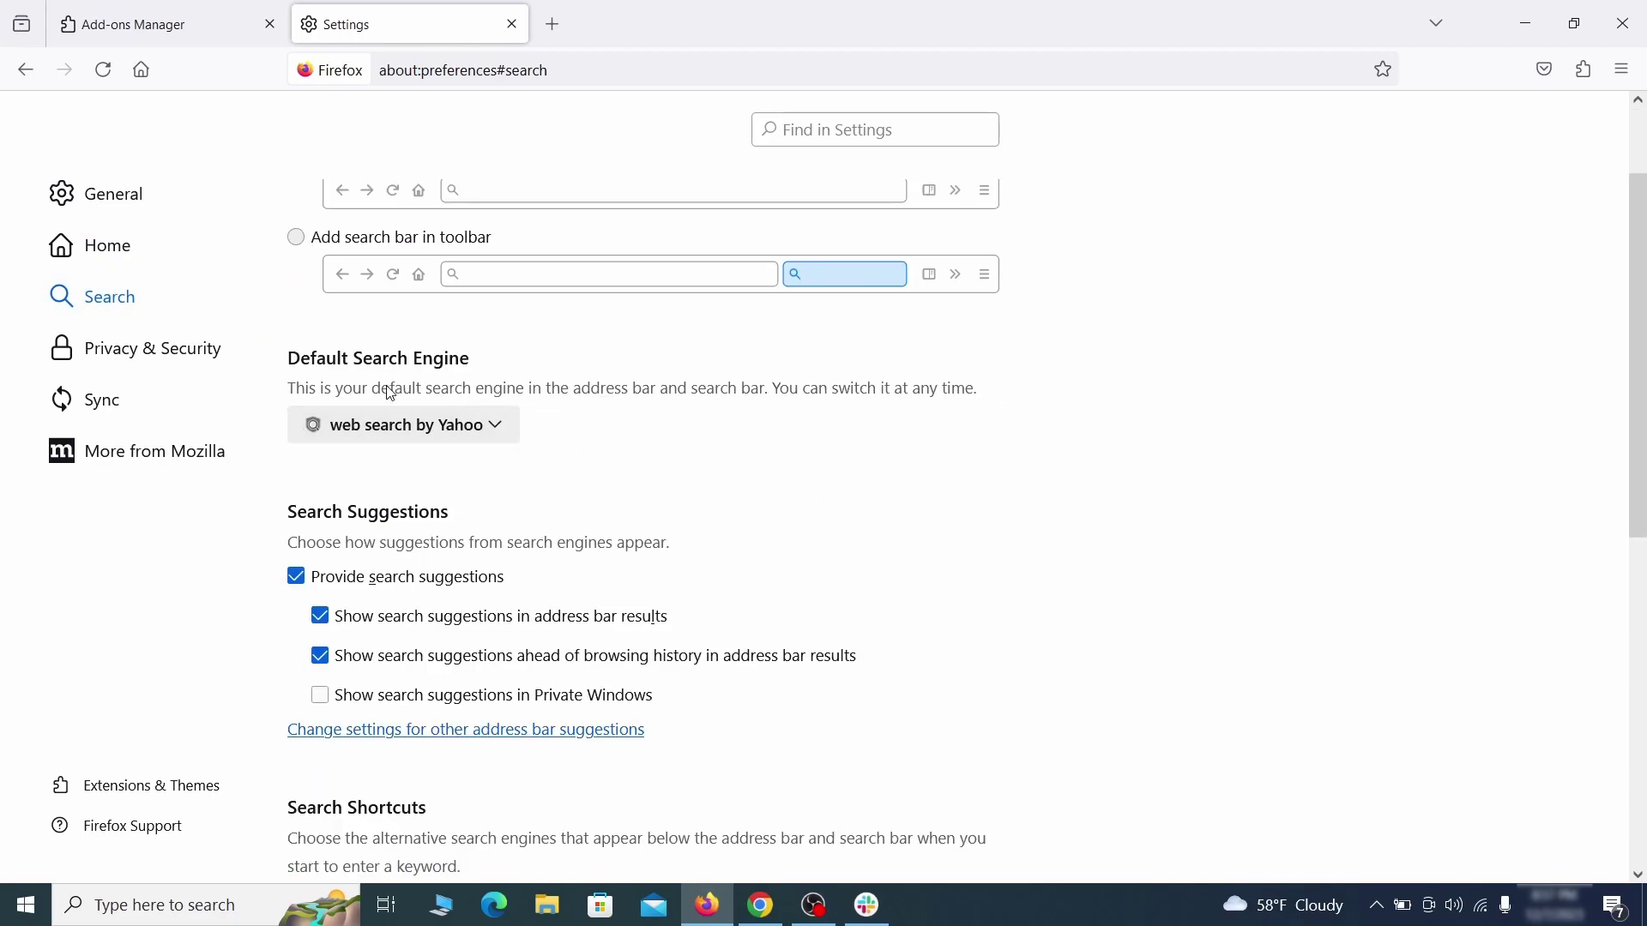
{"action": "left_click", "coordinate": [489, 434]}
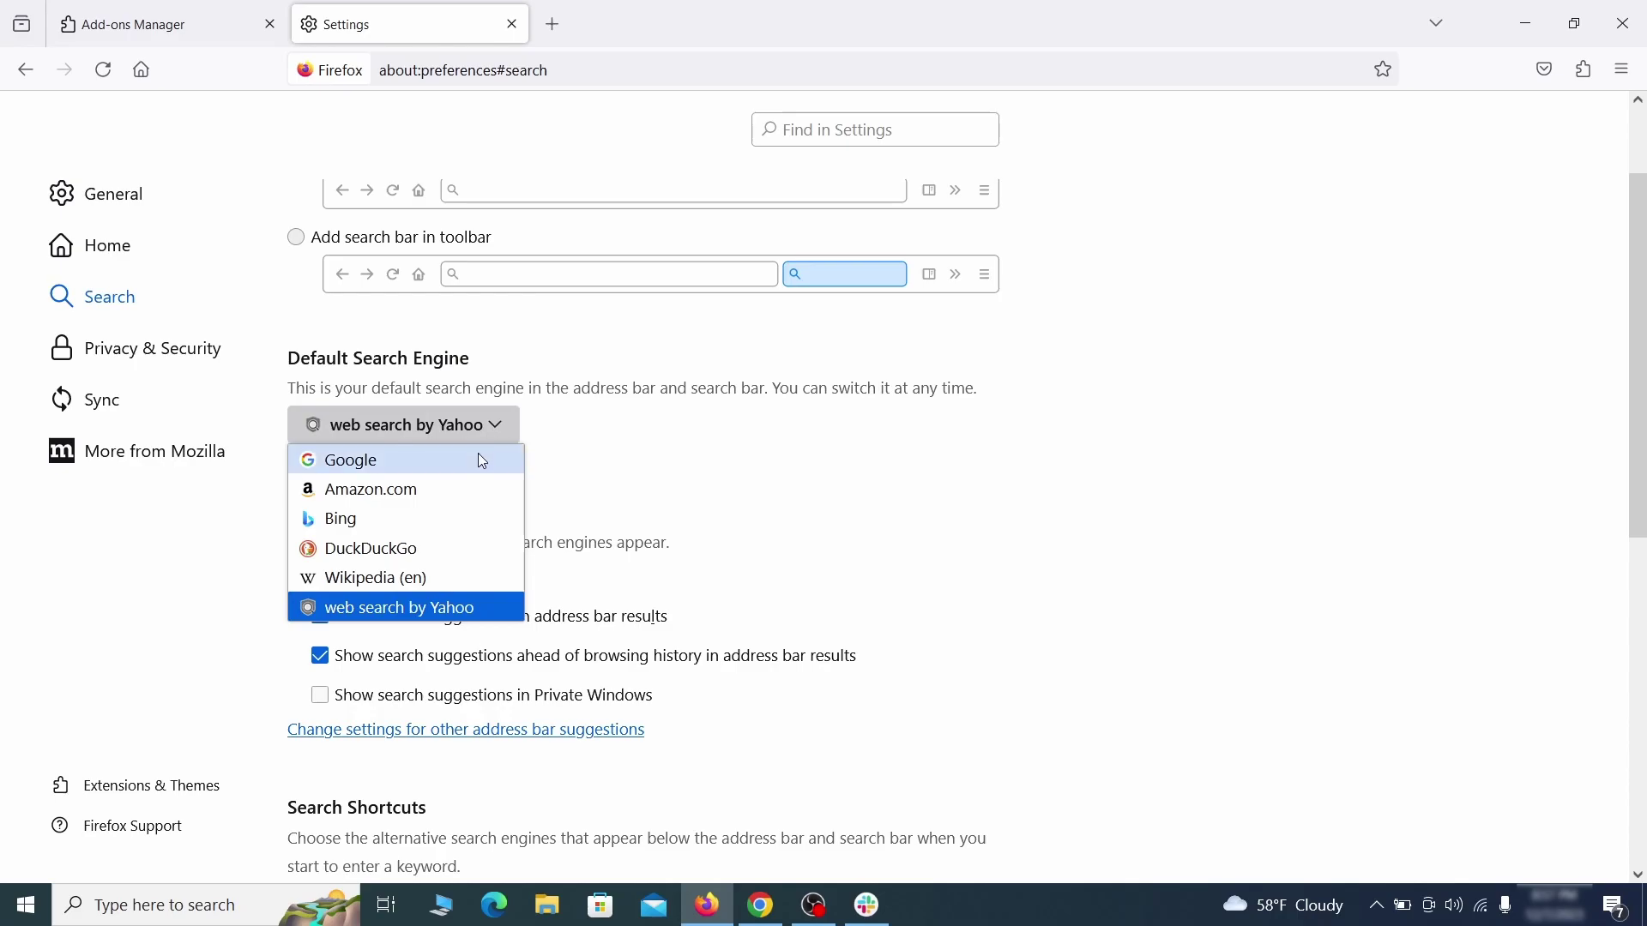
{"action": "left_click", "coordinate": [477, 455]}
Step: Remove the 'web search by Yahoo' engine from Firefox's search shortcuts
{"action": "scroll", "coordinate": [777, 485], "scroll_direction": "down", "scroll_amount": 5}
{"action": "scroll", "coordinate": [882, 444], "scroll_direction": "down", "scroll_amount": 2}
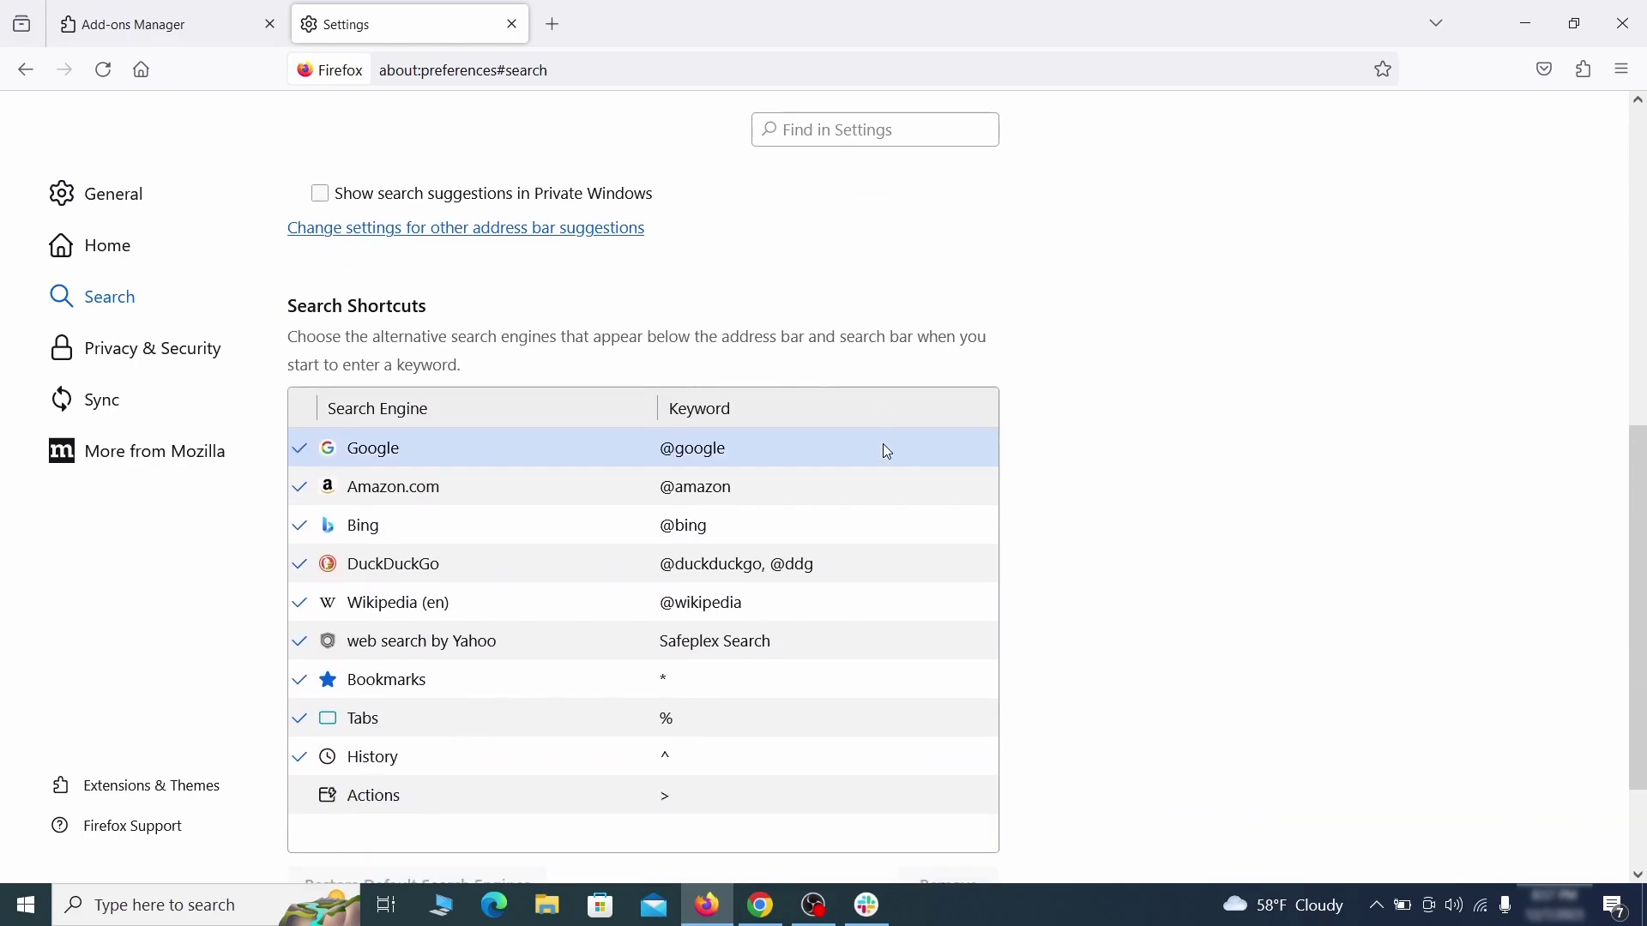
{"action": "scroll", "coordinate": [901, 433], "scroll_direction": "down", "scroll_amount": 2}
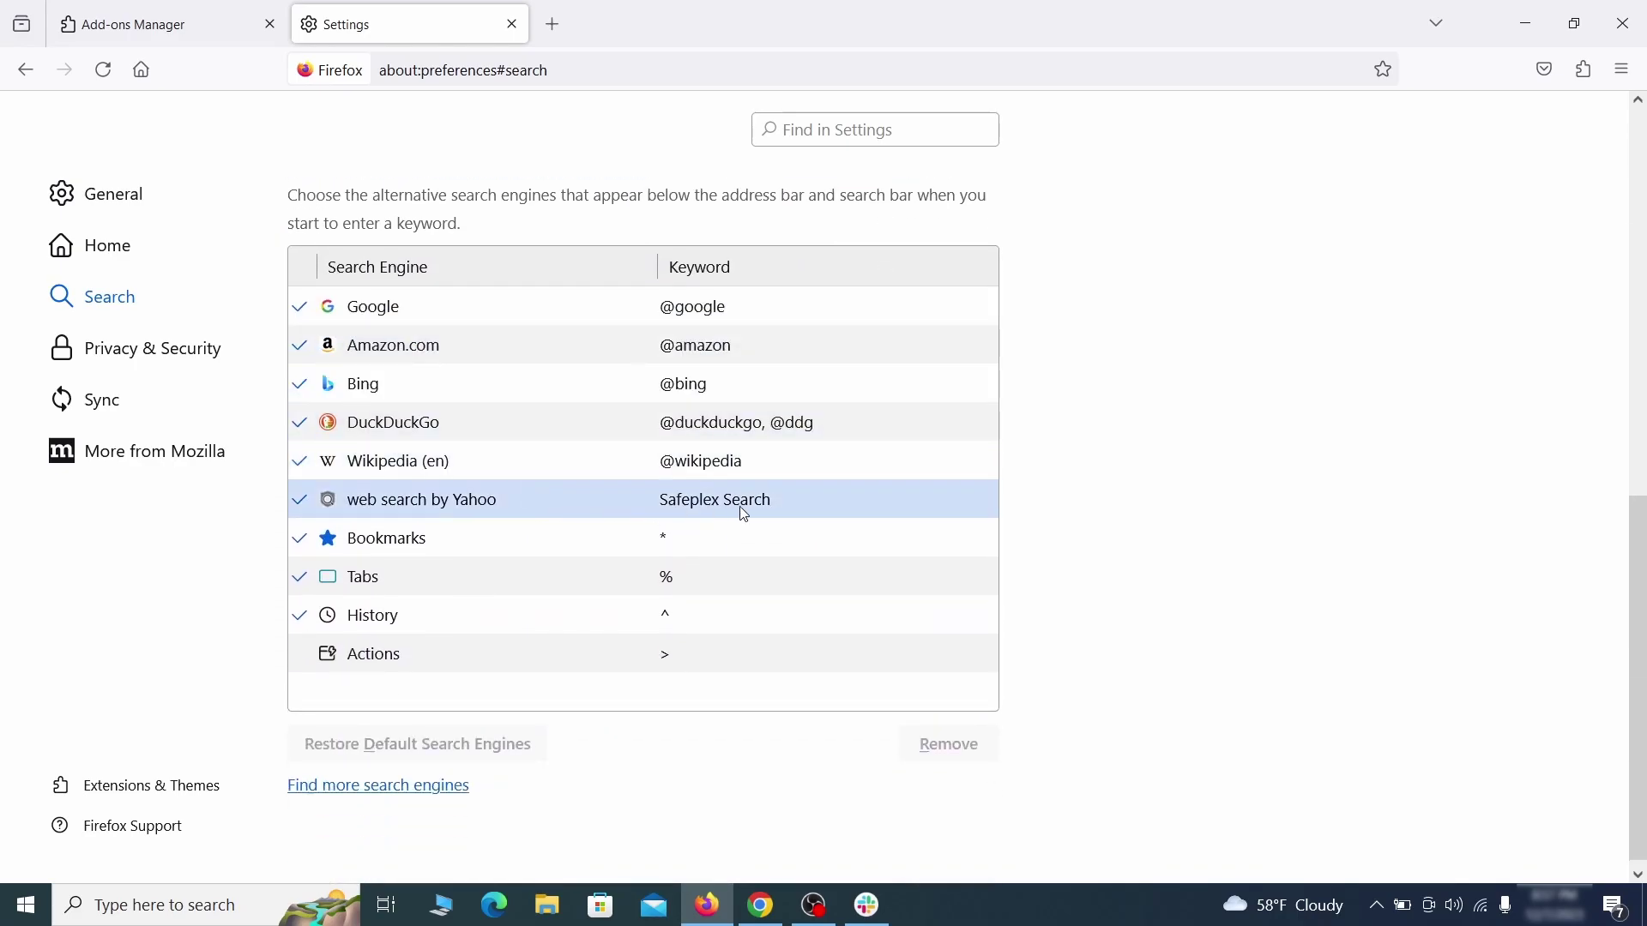
{"action": "left_click", "coordinate": [816, 506]}
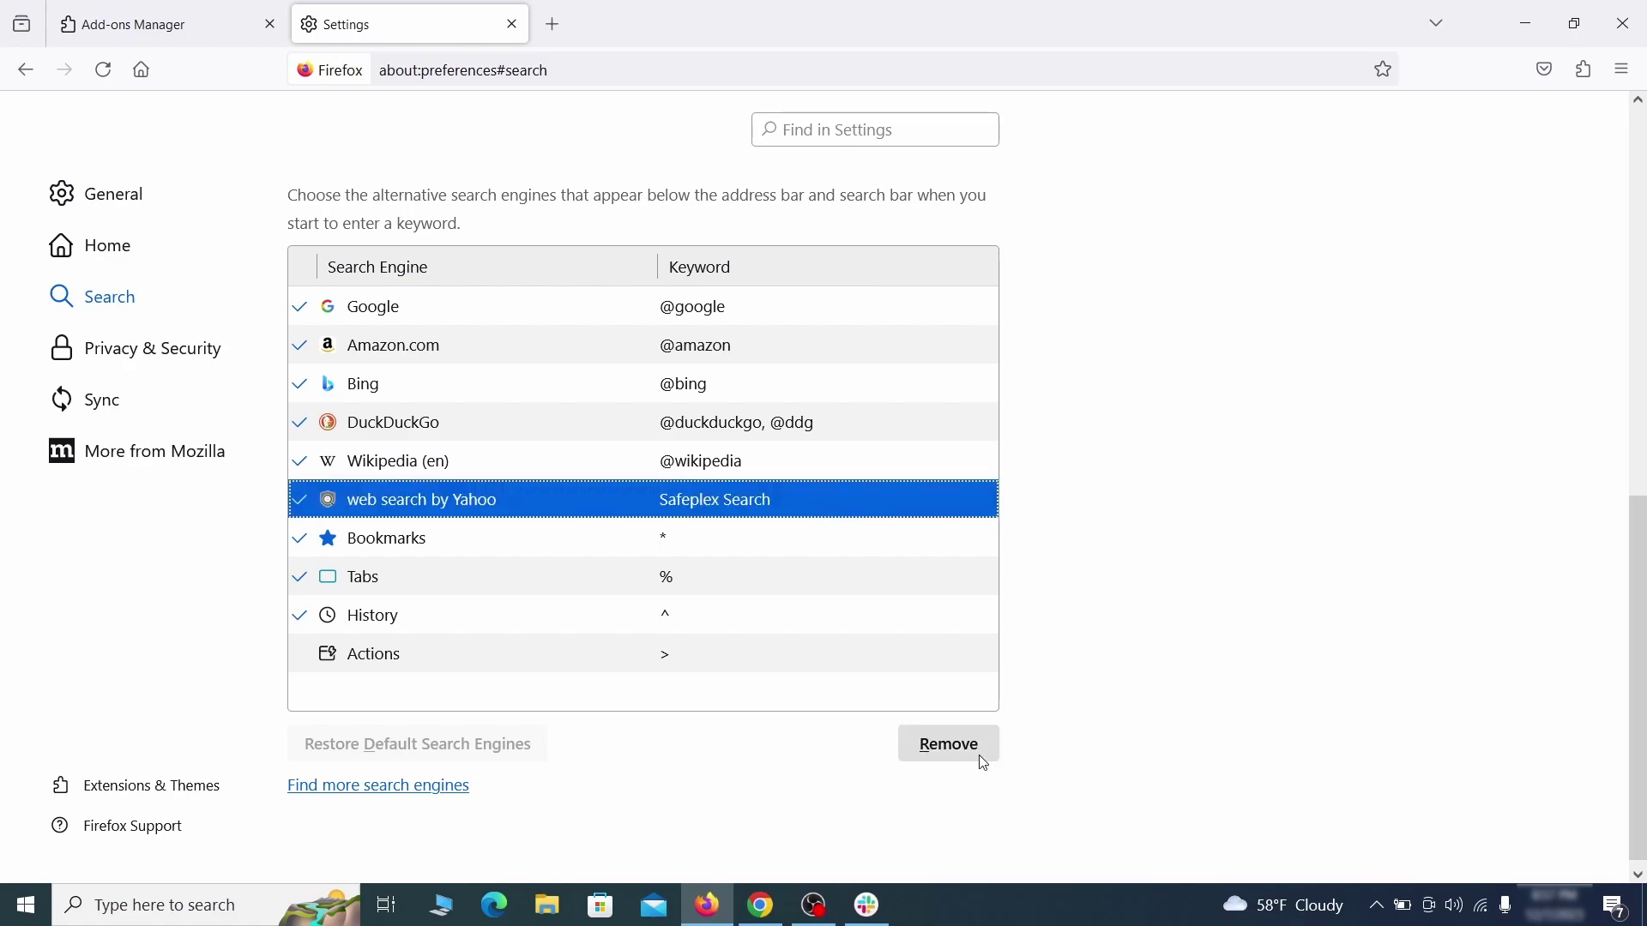
{"action": "left_click", "coordinate": [984, 763]}
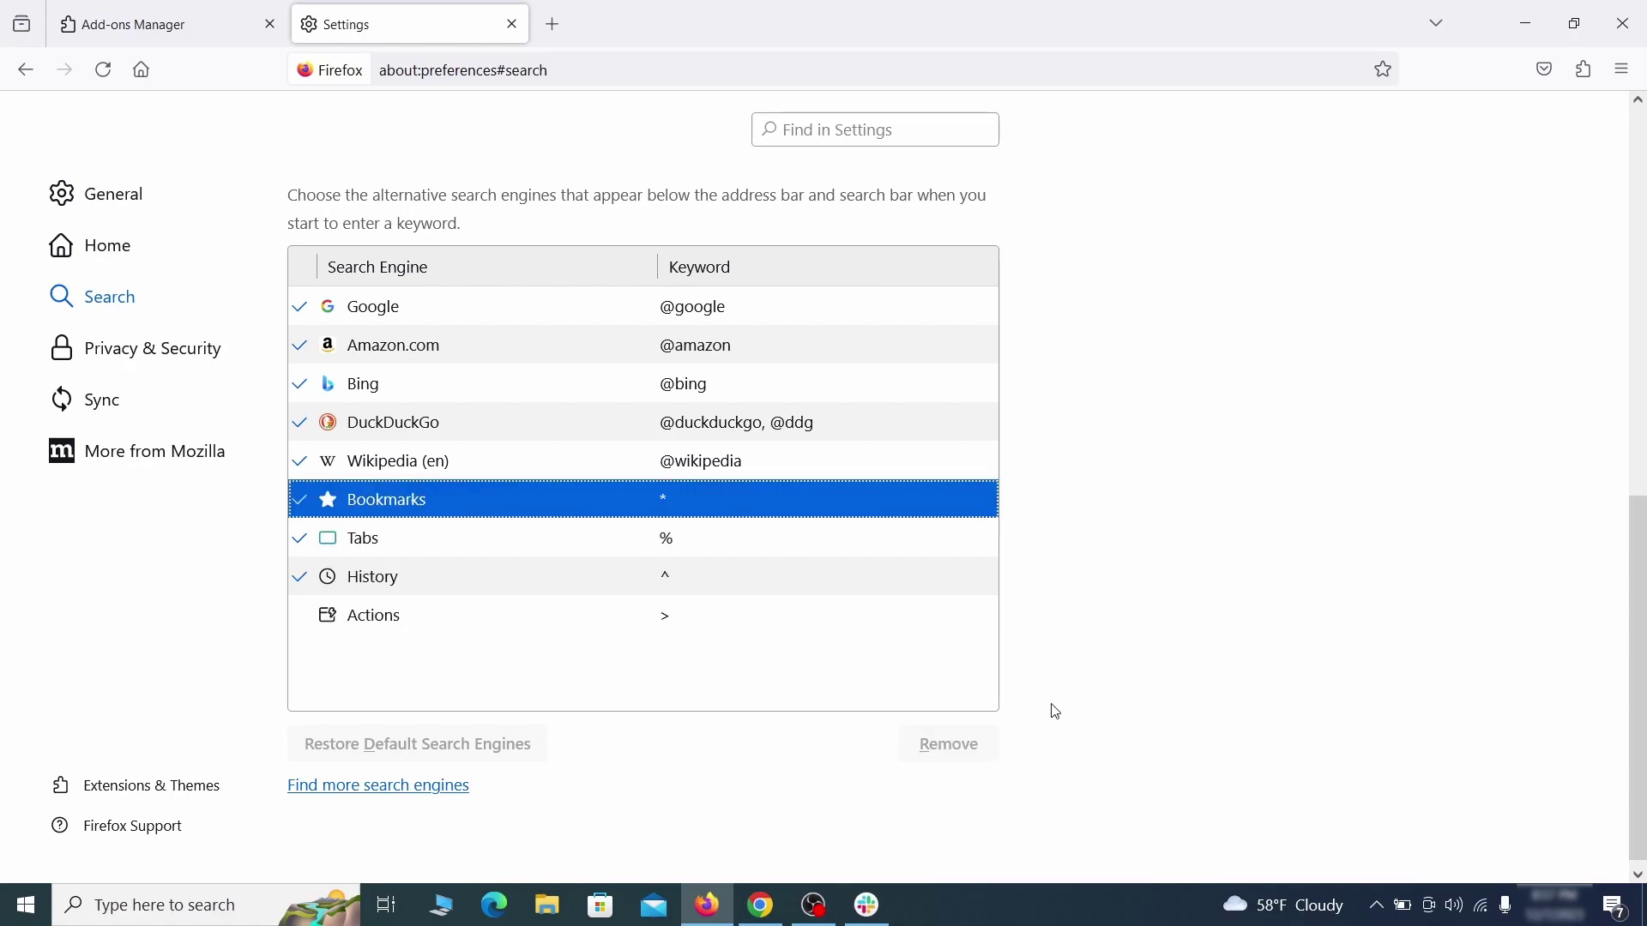
{"action": "scroll", "coordinate": [772, 540], "scroll_direction": "up", "scroll_amount": 3}
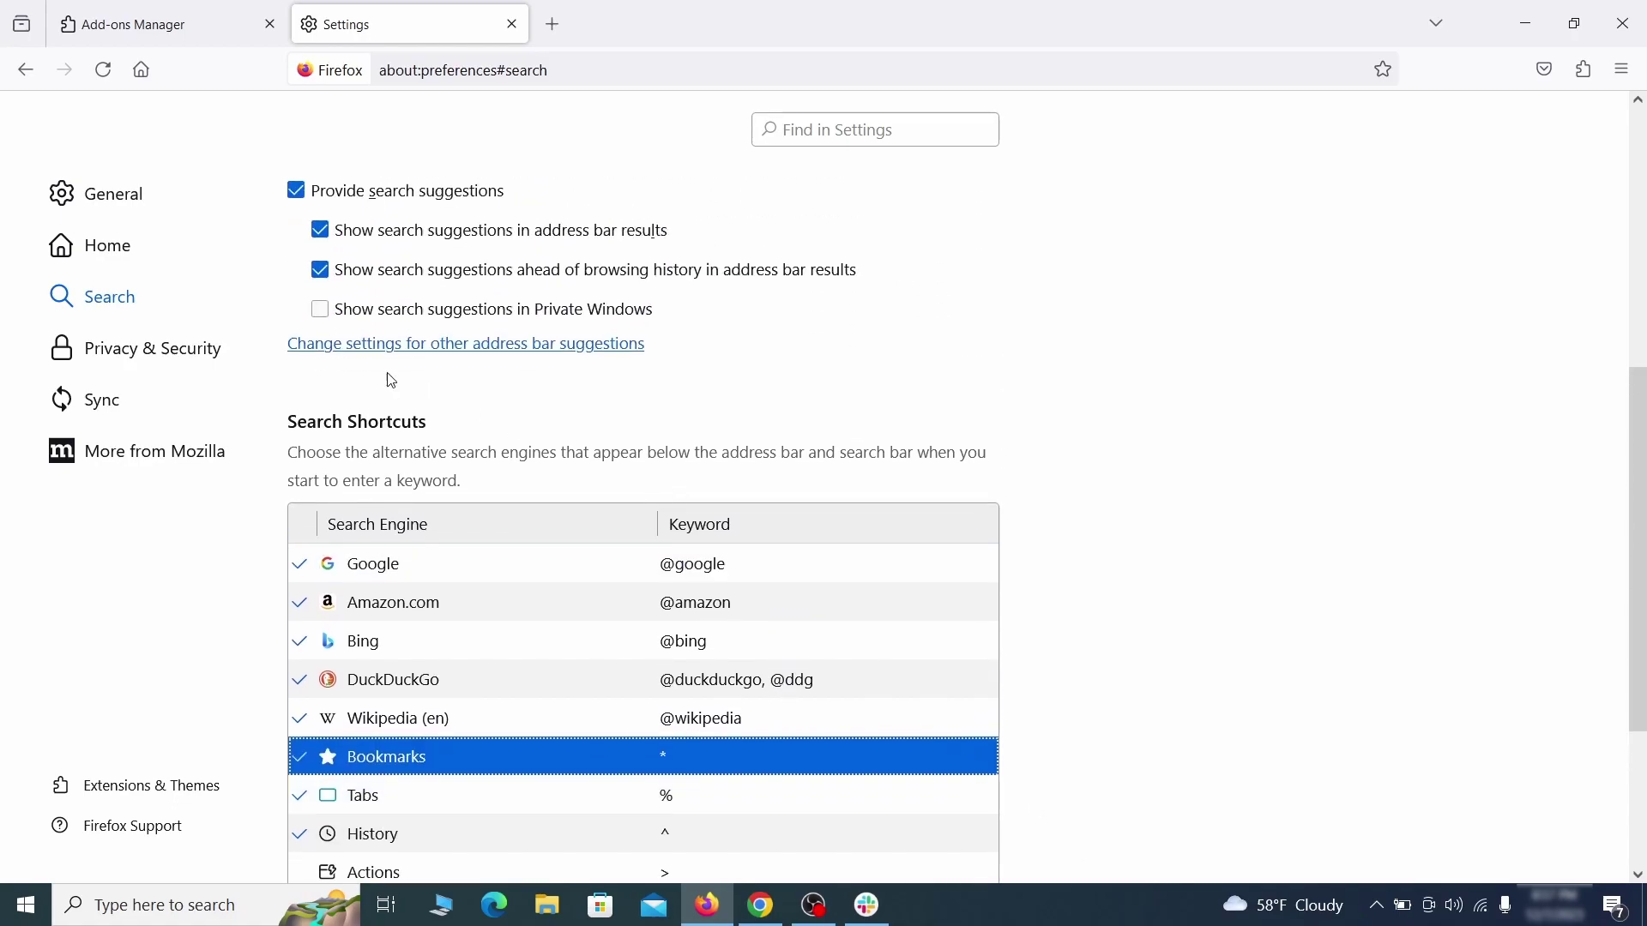
Step: Clear all Firefox cookies, site data and cached web content
{"action": "left_click", "coordinate": [159, 344]}
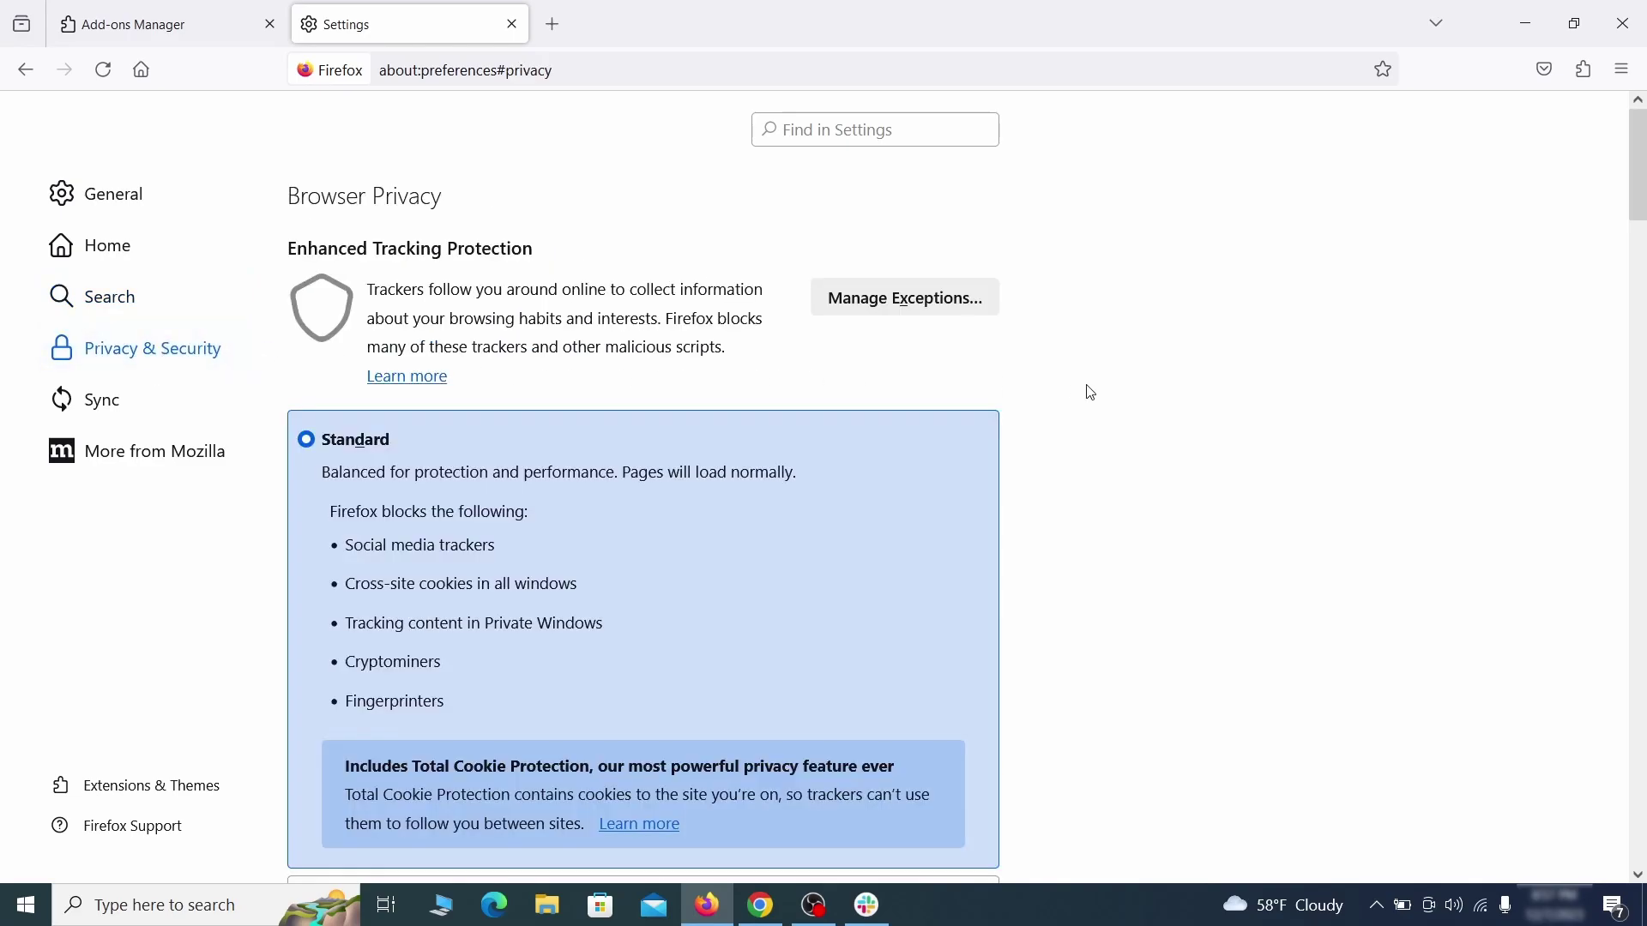
{"action": "scroll", "coordinate": [1094, 395], "scroll_direction": "down", "scroll_amount": 10}
{"action": "left_click", "coordinate": [913, 550]}
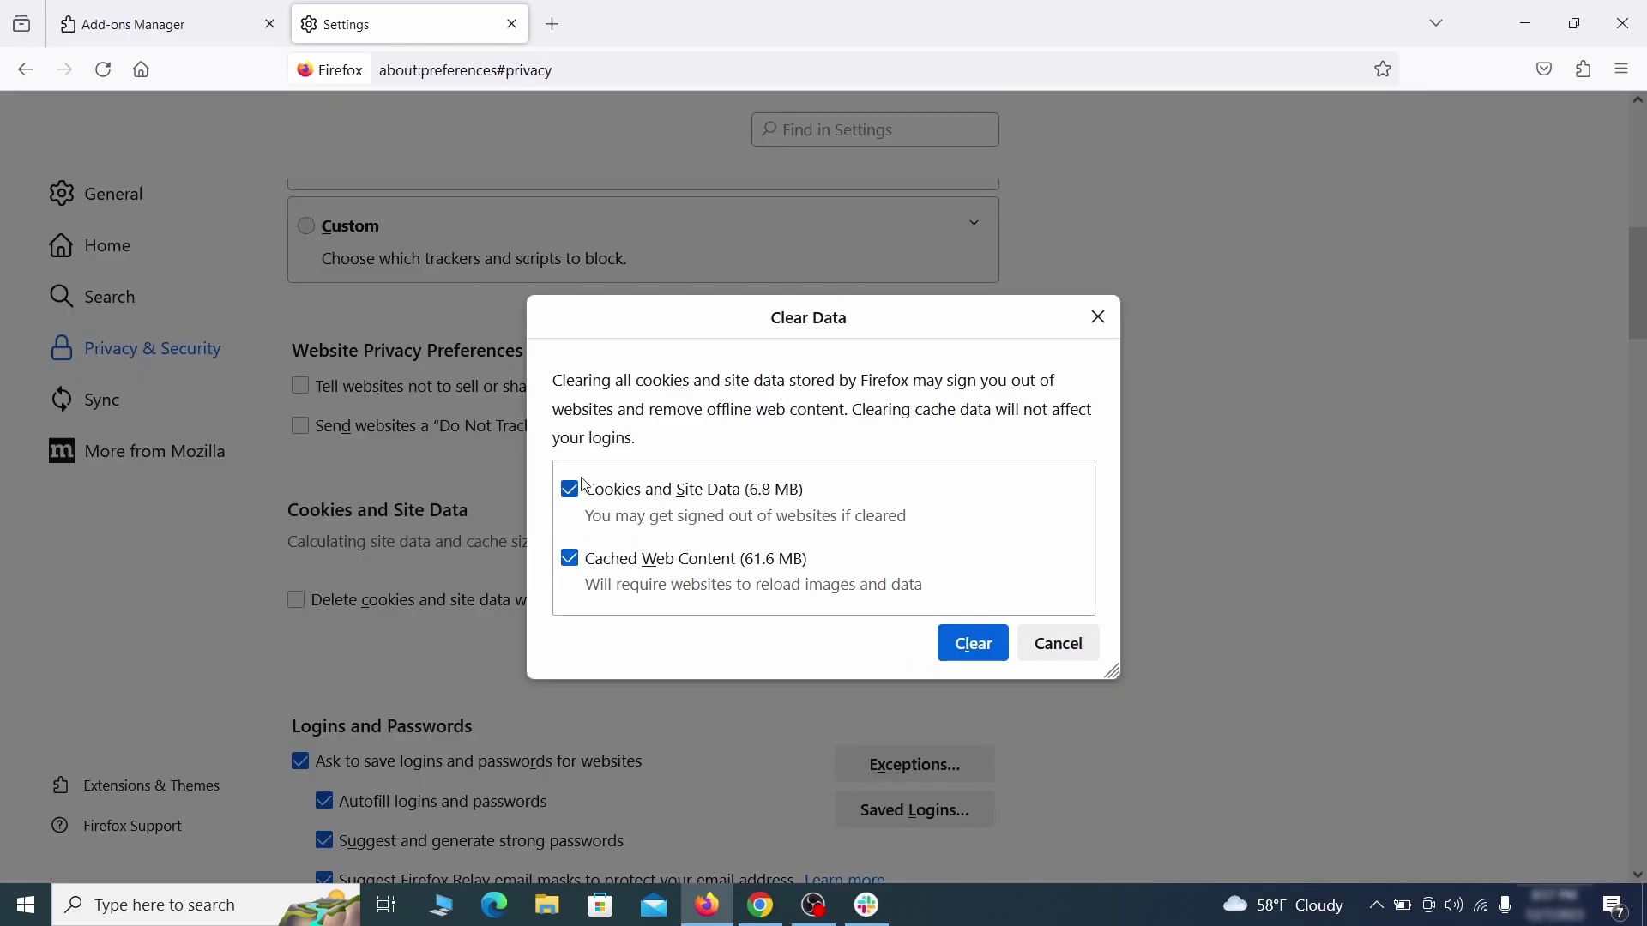
{"action": "left_click", "coordinate": [1000, 649]}
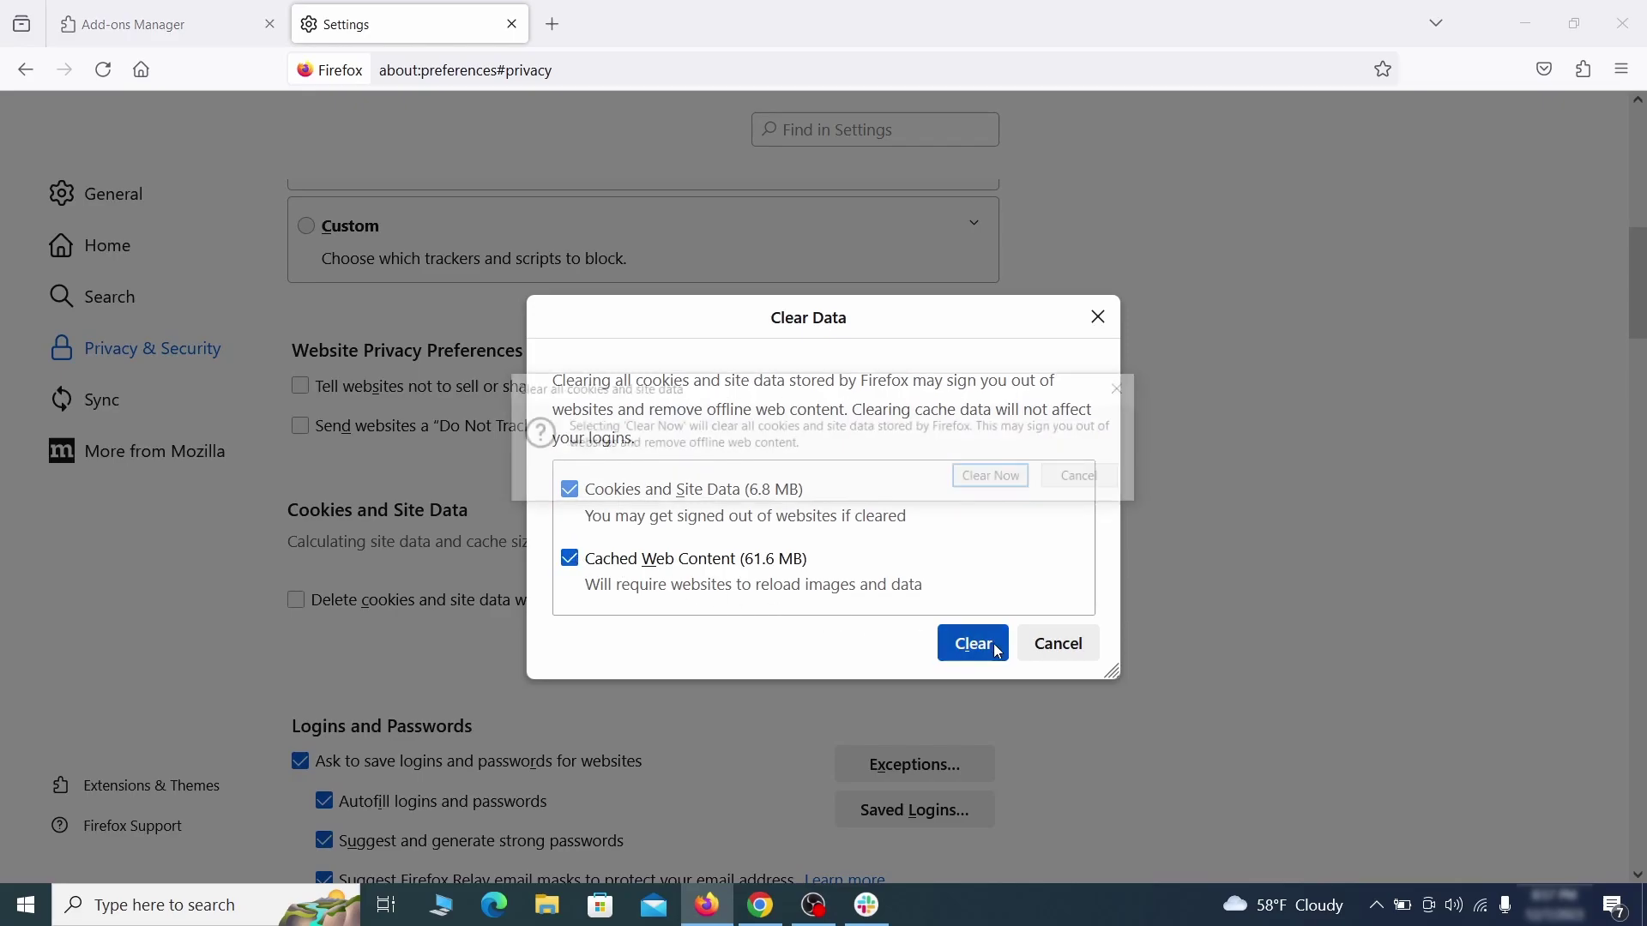
{"action": "left_click", "coordinate": [1004, 485]}
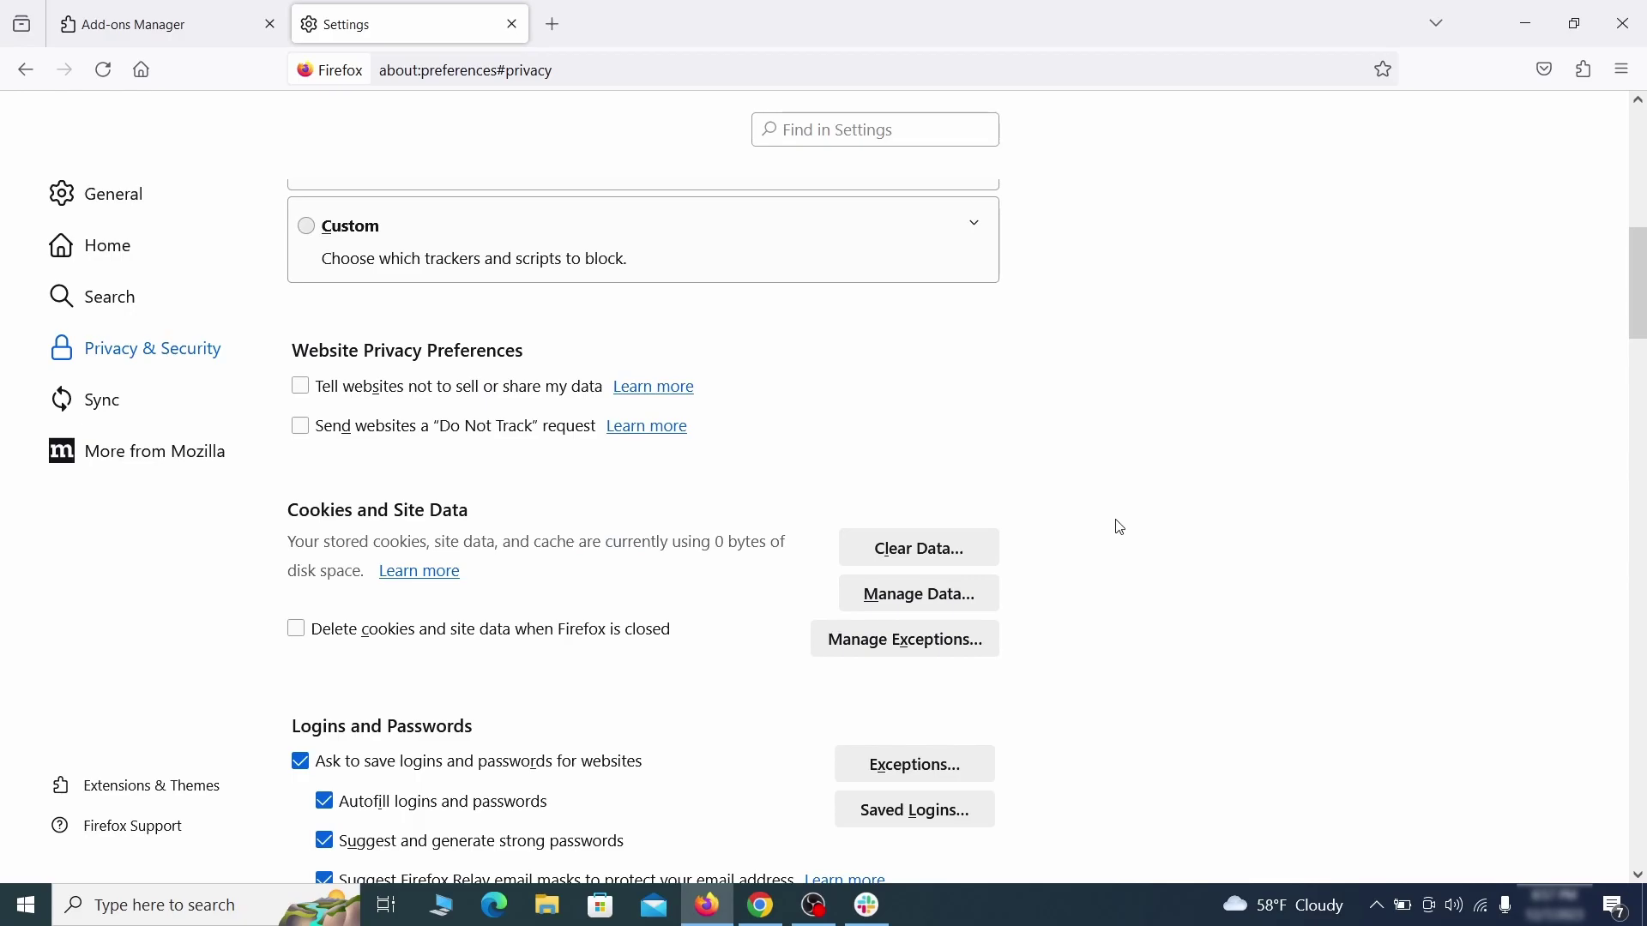
Step: Review which sites are allowed to send notifications in Firefox's Permissions settings
{"action": "scroll", "coordinate": [1121, 527], "scroll_direction": "down", "scroll_amount": 5}
{"action": "scroll", "coordinate": [1121, 527], "scroll_direction": "down", "scroll_amount": 5}
{"action": "scroll", "coordinate": [1121, 527], "scroll_direction": "down", "scroll_amount": 3}
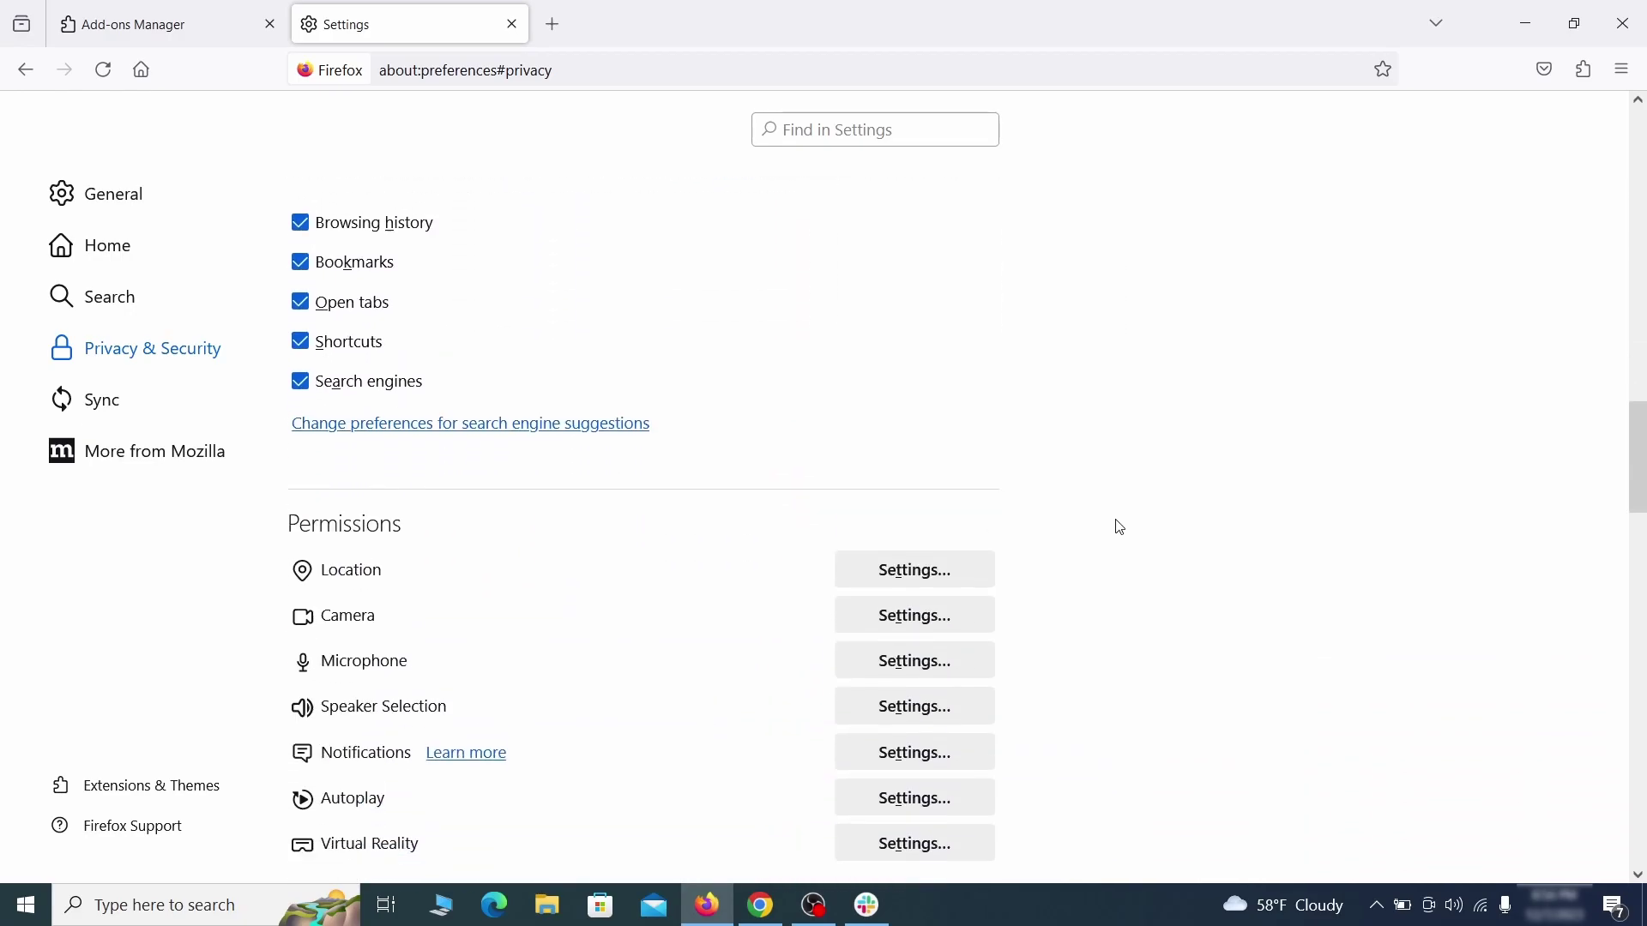
{"action": "scroll", "coordinate": [1121, 528], "scroll_direction": "down", "scroll_amount": 3}
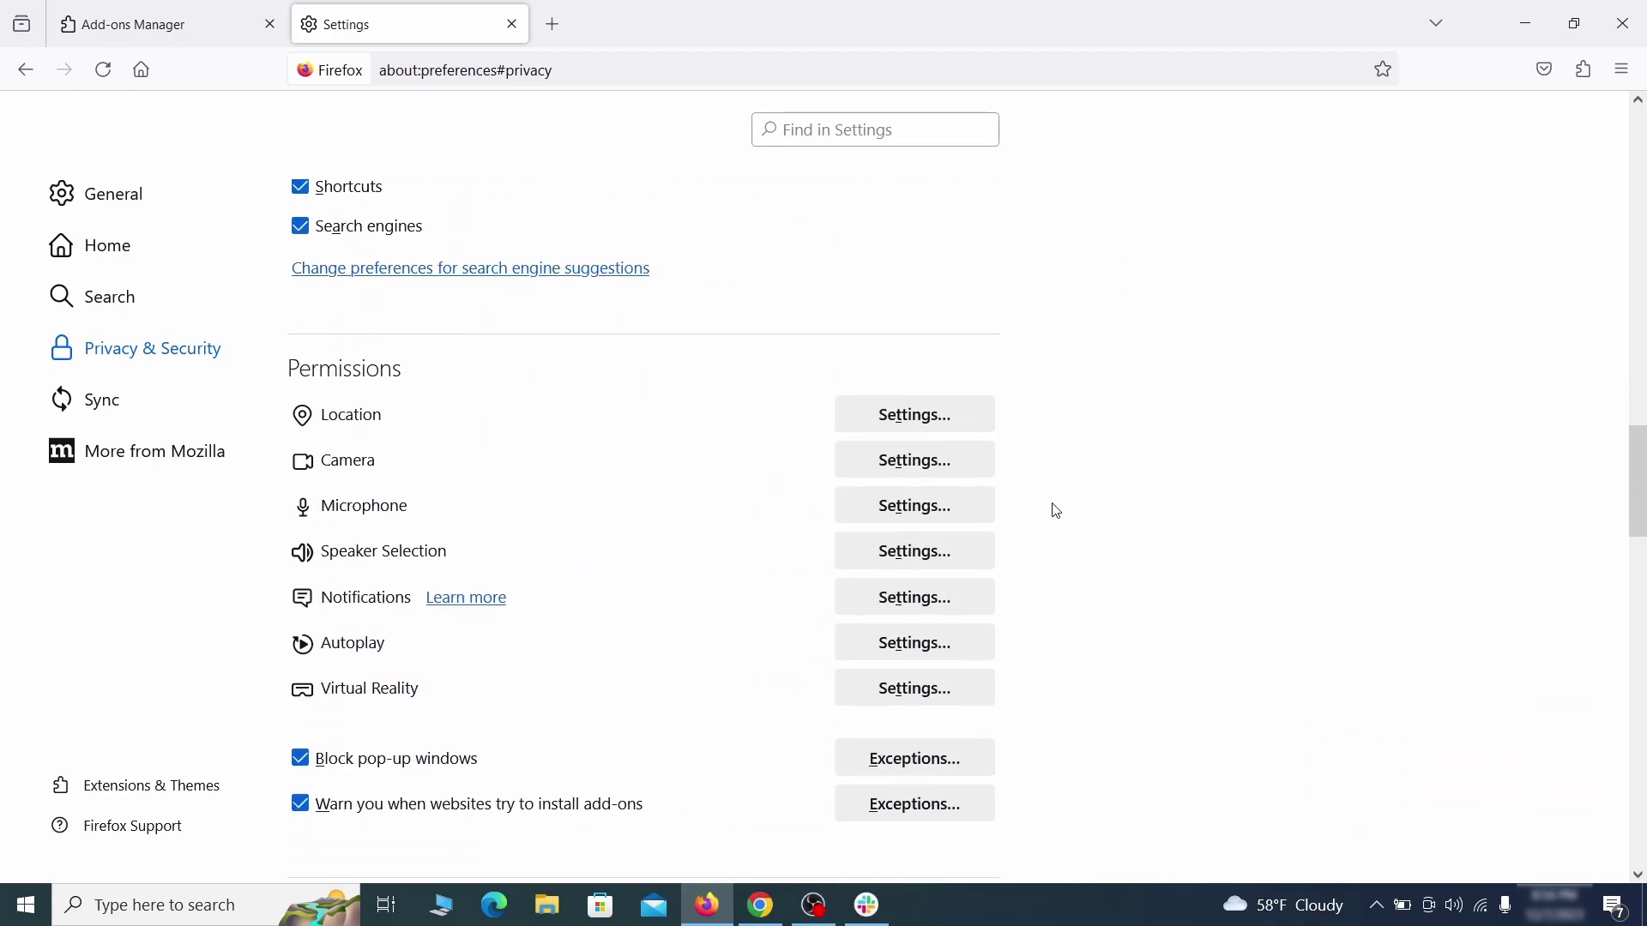
{"action": "left_click", "coordinate": [950, 604]}
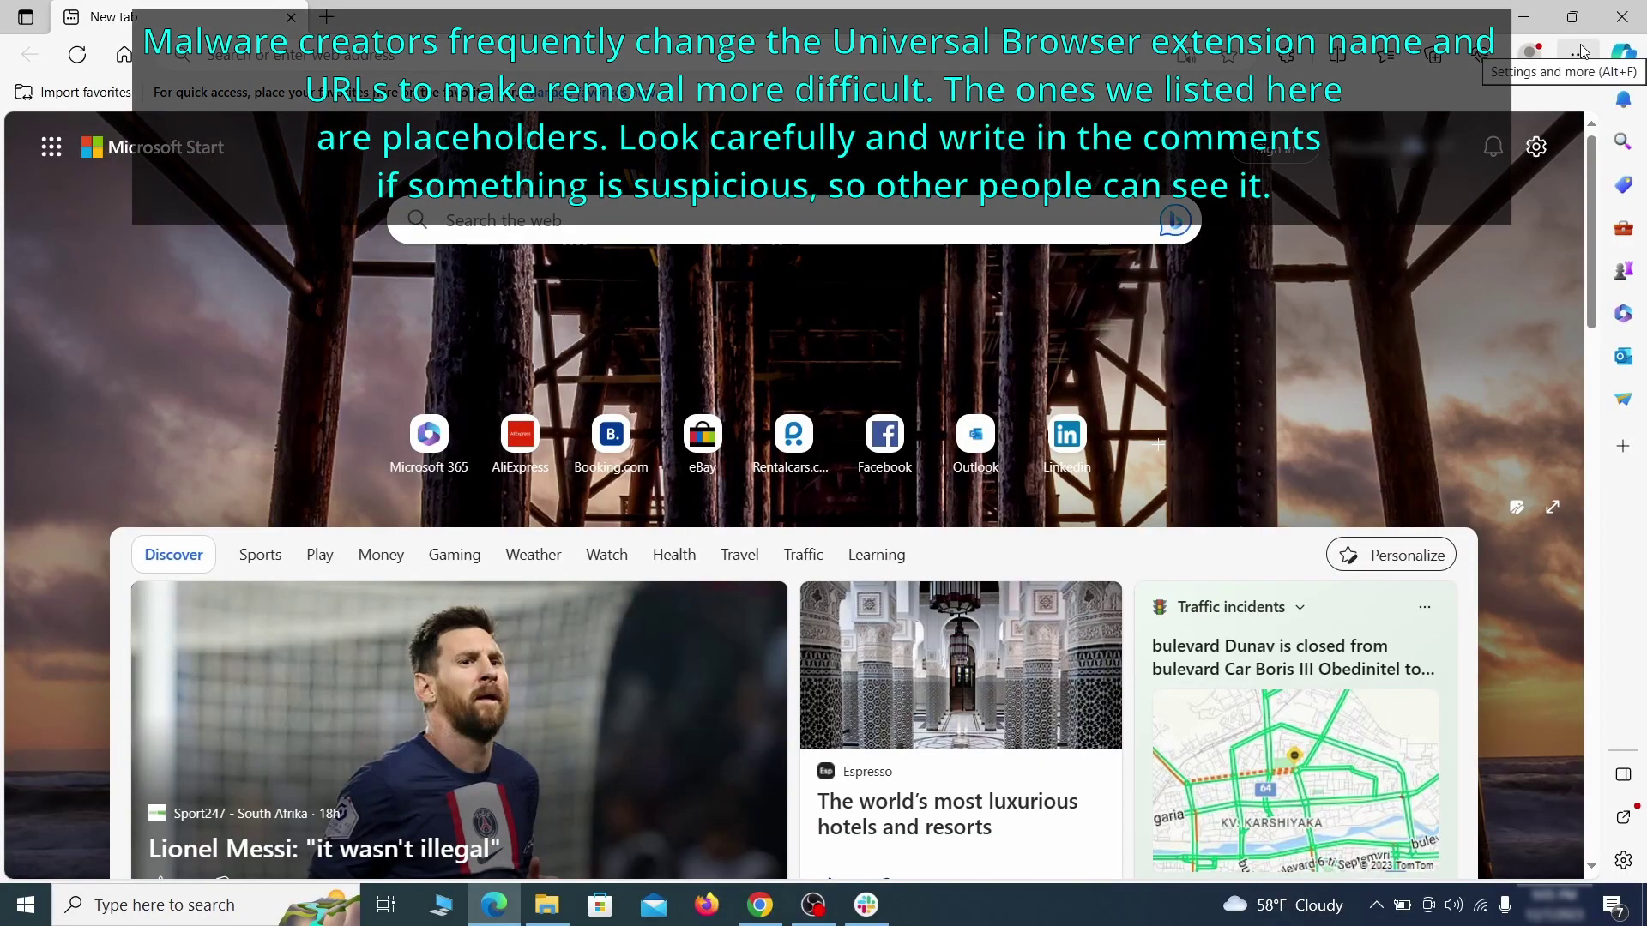
Step: Turn off and remove the Quidco Cashback Reminder extension from Edge's extensions page
{"action": "left_click", "coordinate": [1578, 54]}
{"action": "left_click", "coordinate": [1416, 380]}
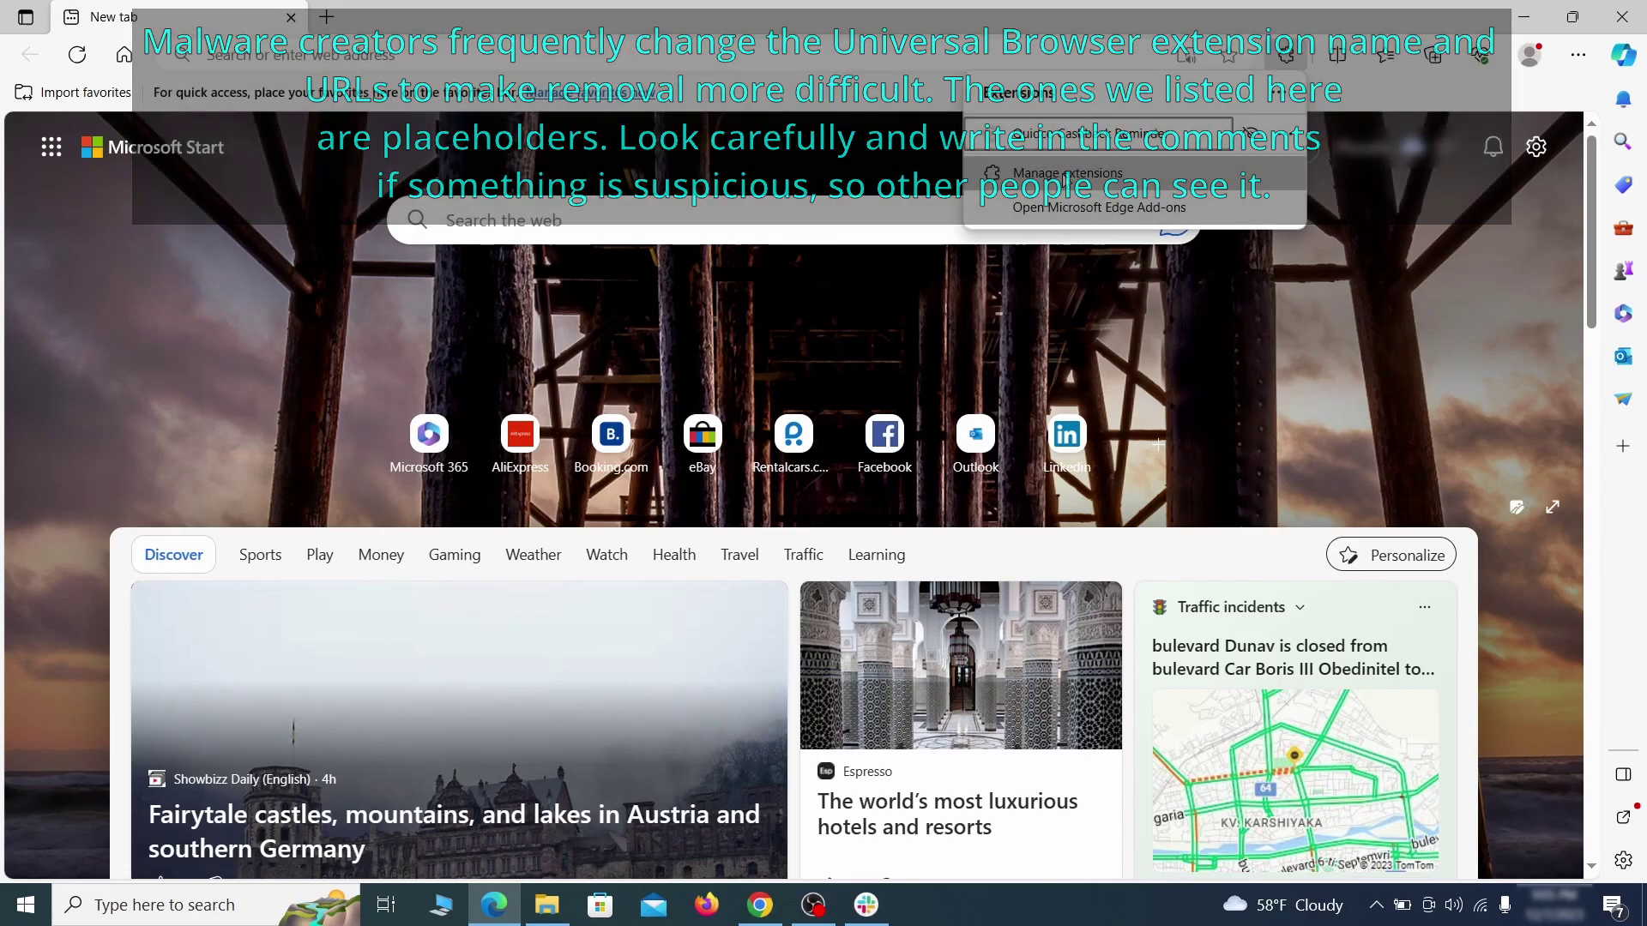
{"action": "left_click", "coordinate": [1064, 176]}
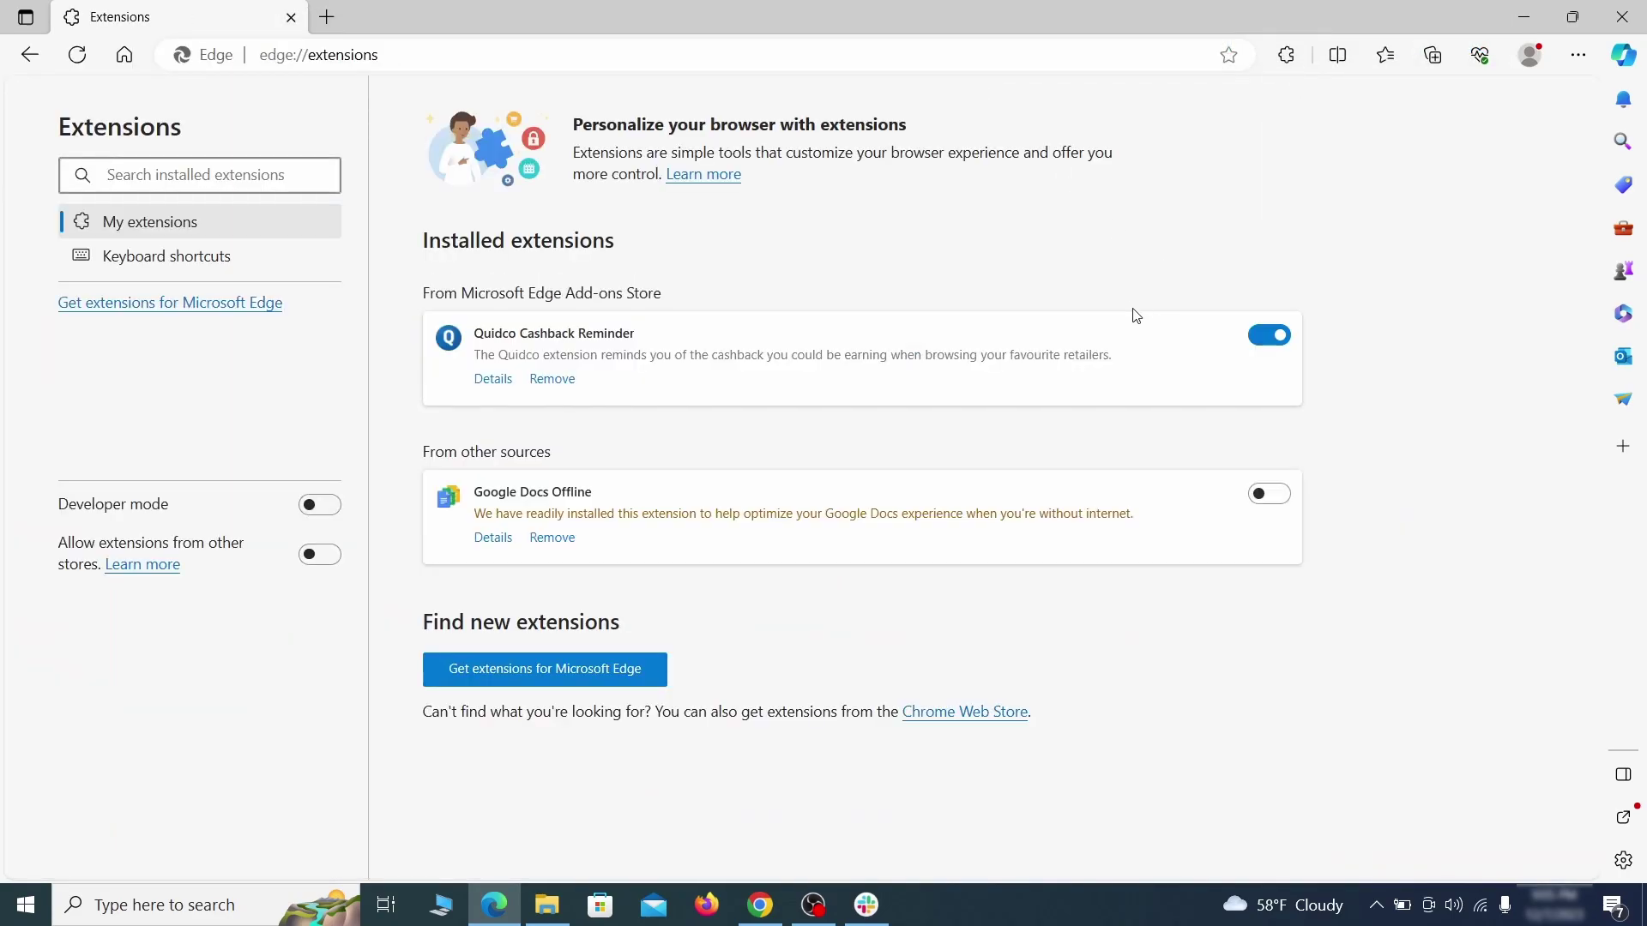
{"action": "left_click", "coordinate": [1271, 338]}
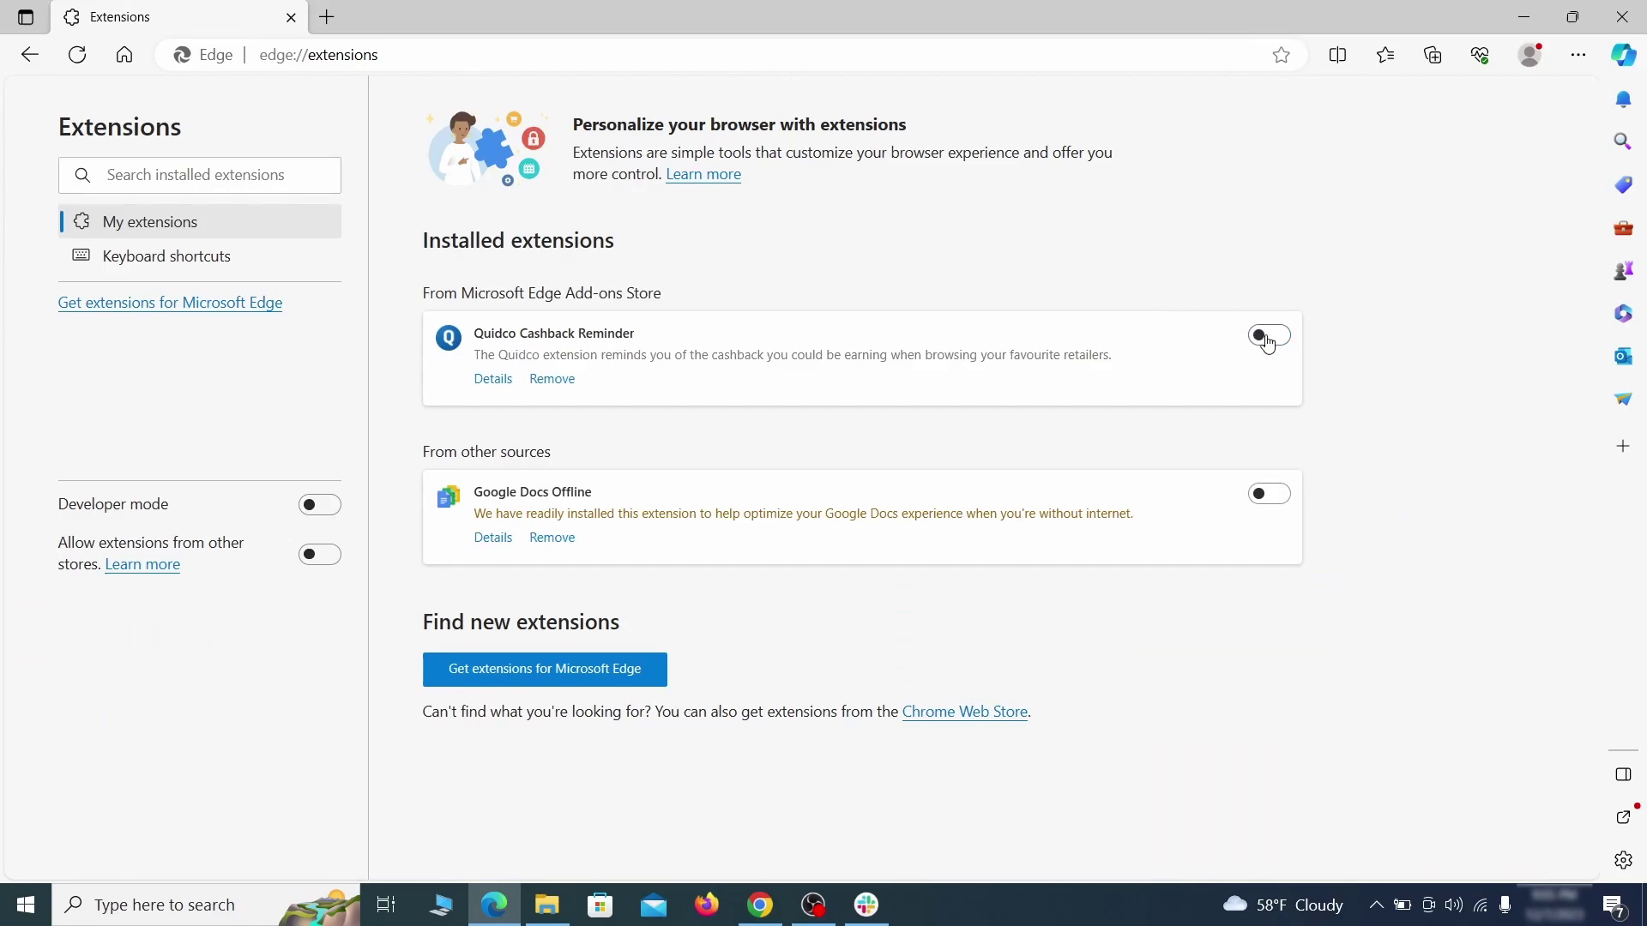
{"action": "left_click", "coordinate": [551, 382]}
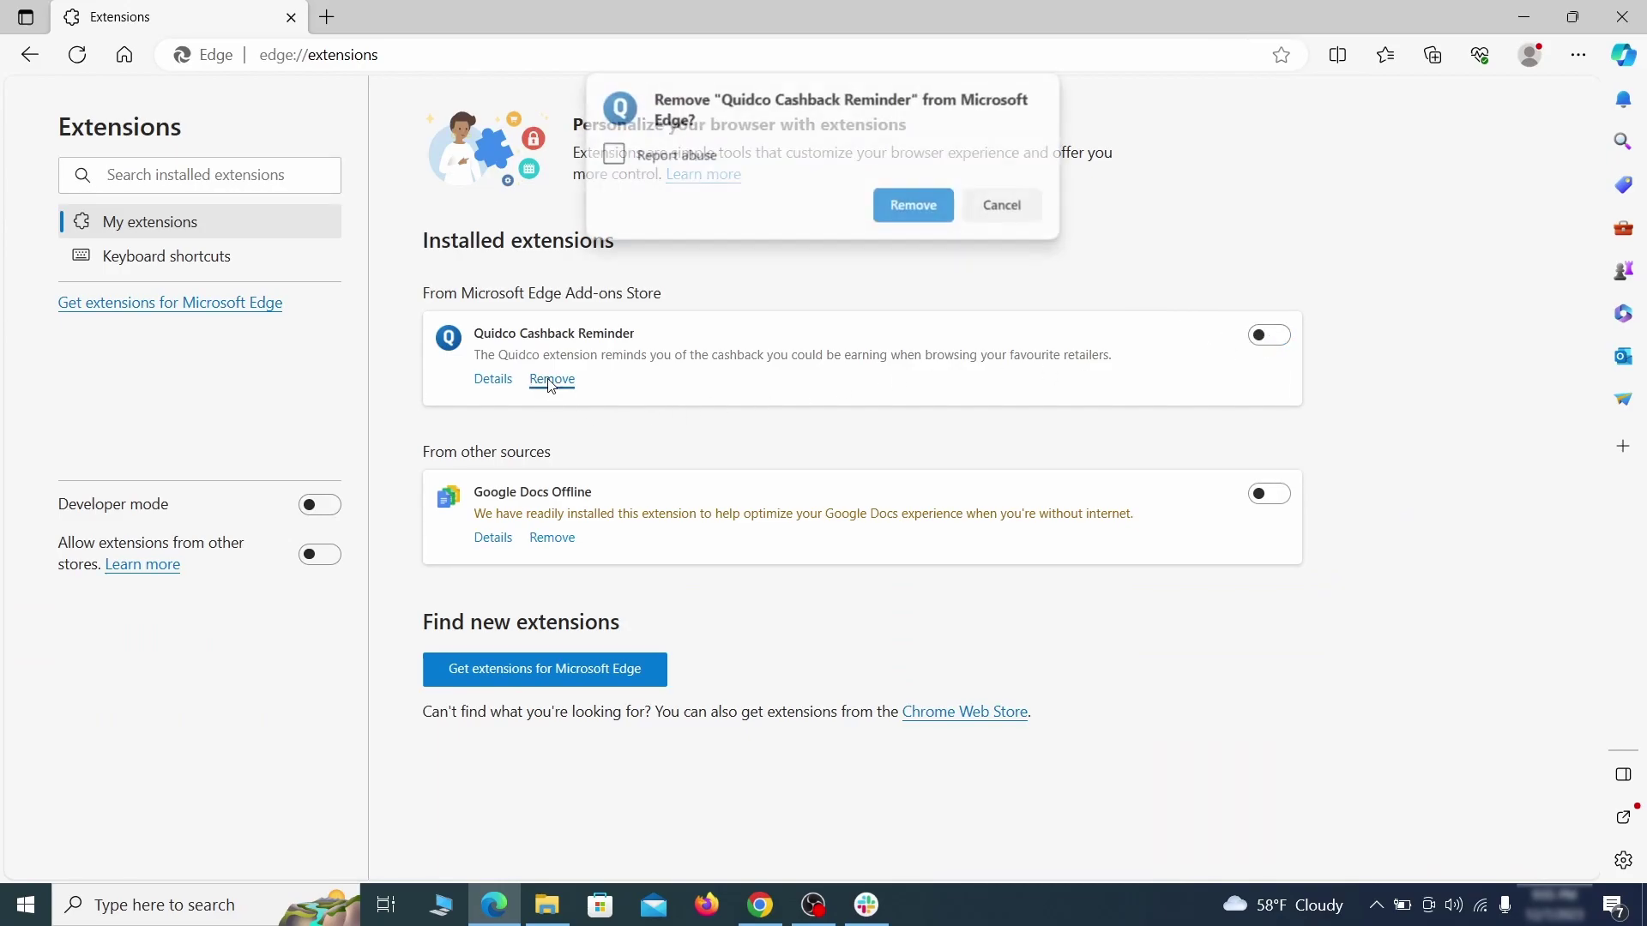
{"action": "left_click", "coordinate": [914, 206]}
{"action": "key", "text": "ctrl+t"}
Step: Bring up Edge's Clear browsing data dialog with cookies, cached files and site permissions checked
{"action": "left_click", "coordinate": [1578, 56]}
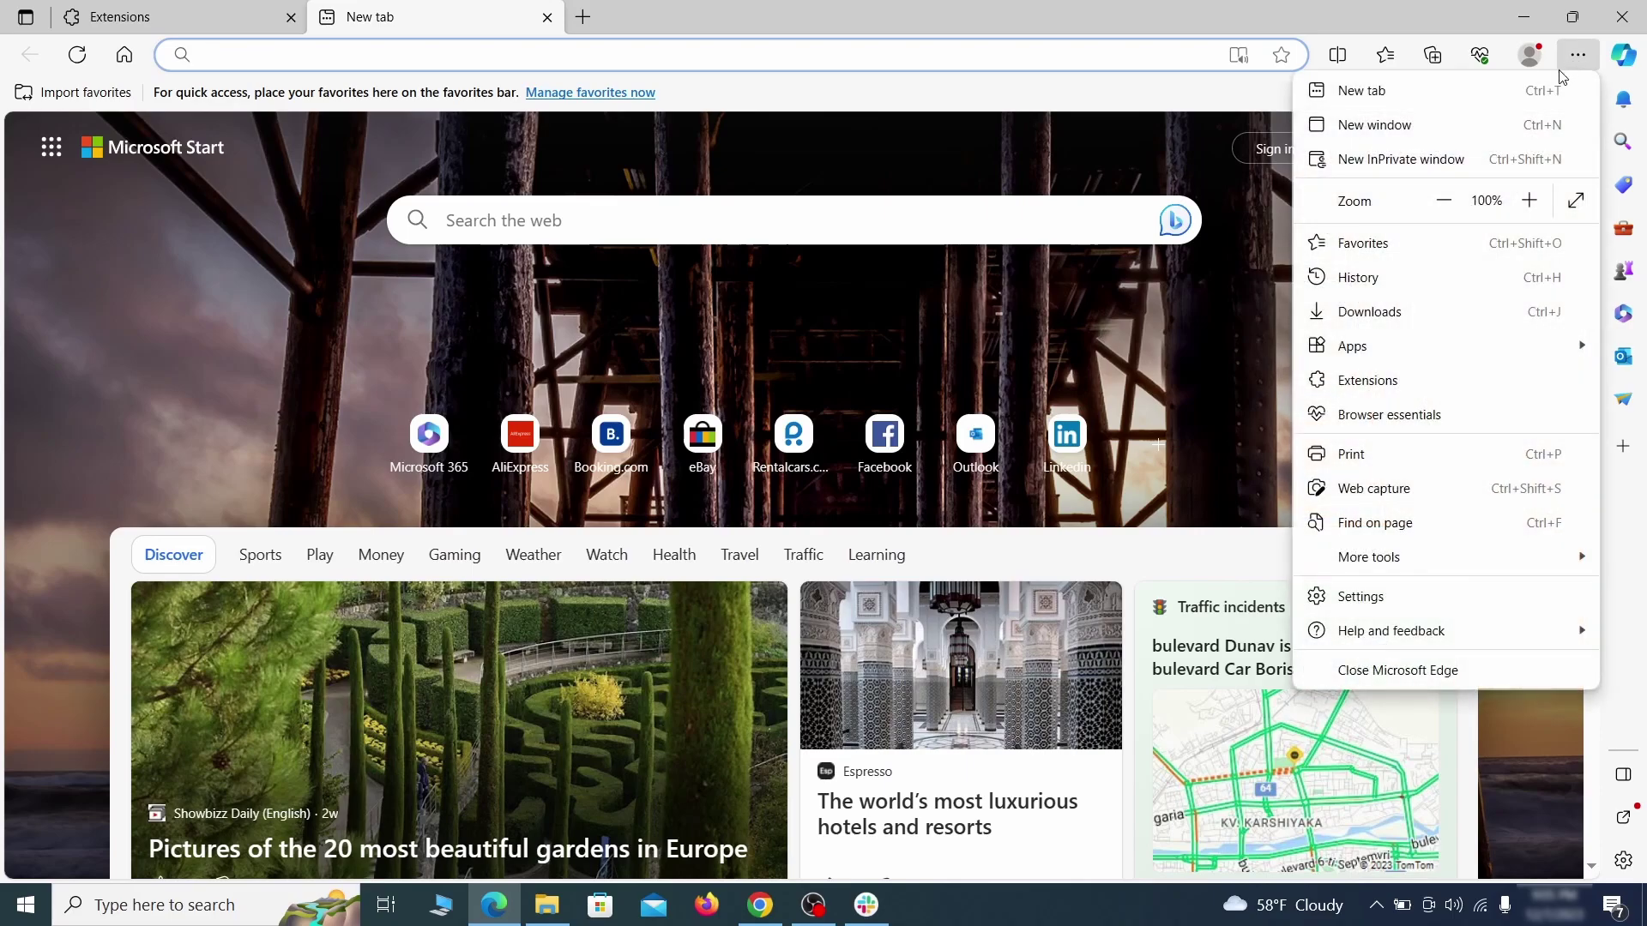
{"action": "left_click", "coordinate": [1364, 596]}
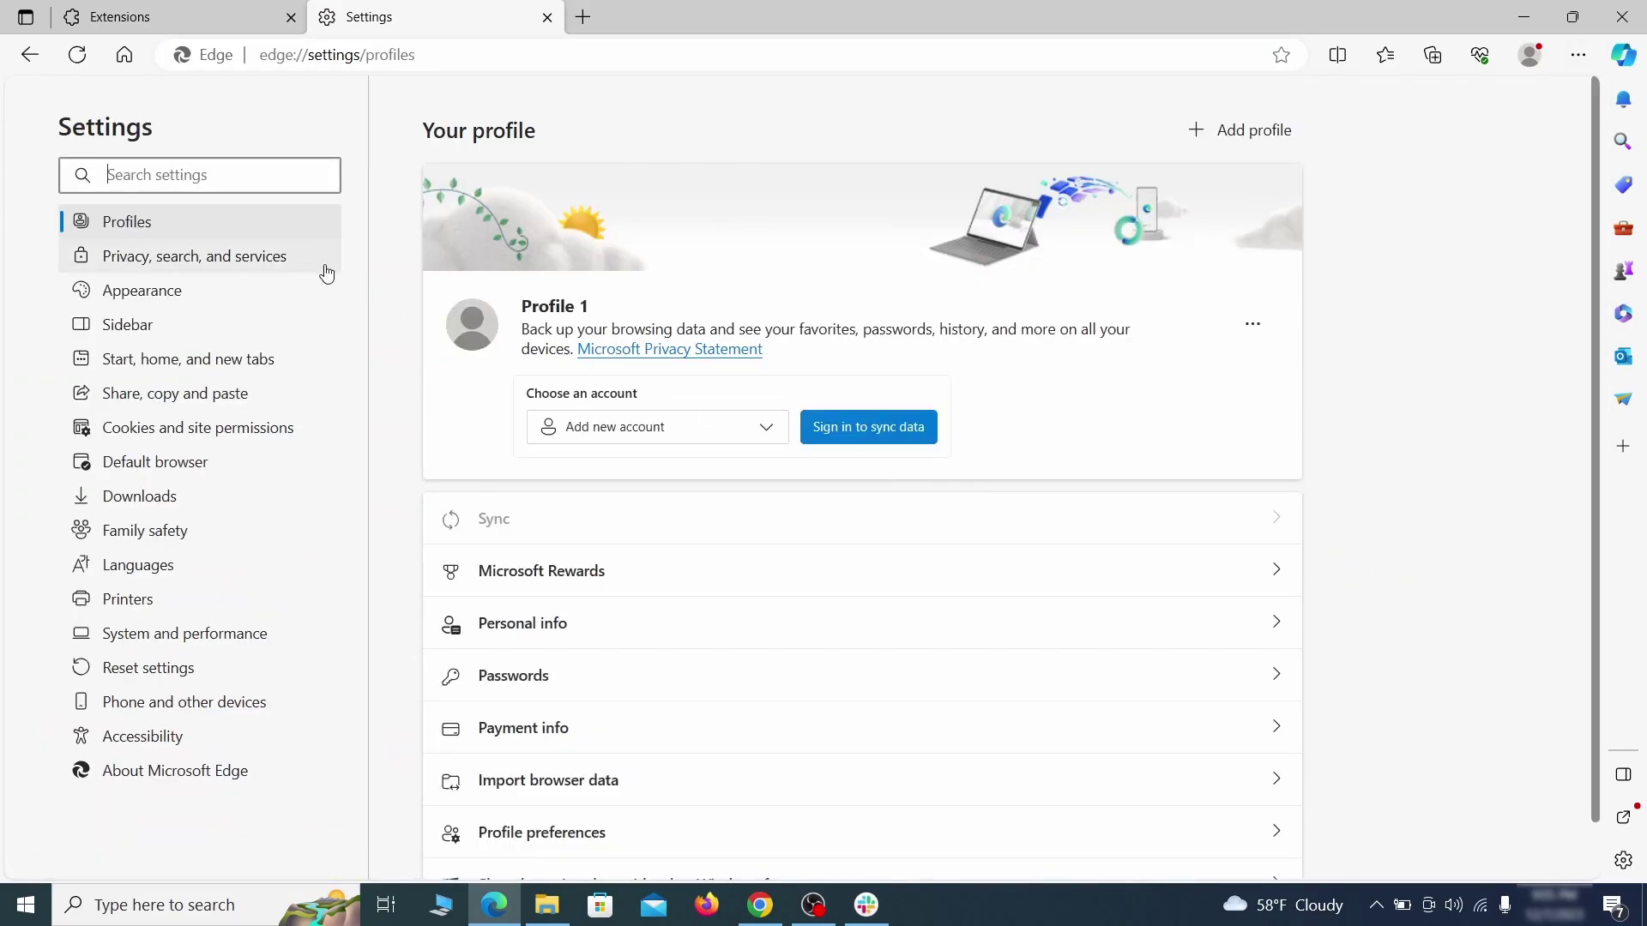
{"action": "left_click", "coordinate": [275, 260]}
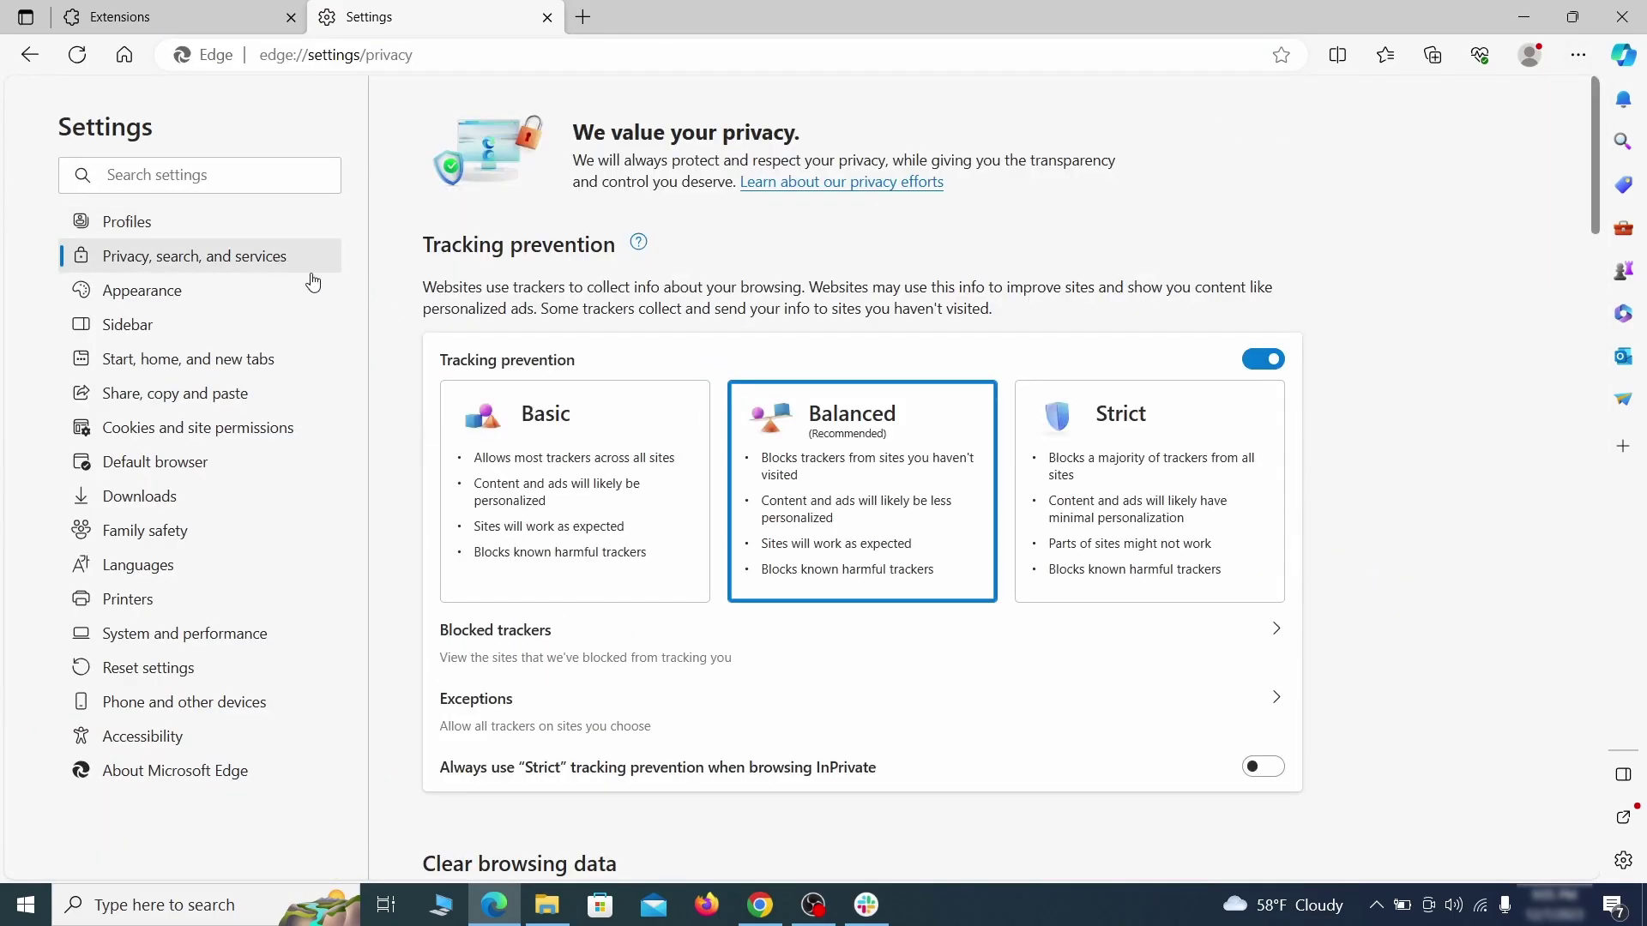
{"action": "scroll", "coordinate": [892, 525], "scroll_direction": "down", "scroll_amount": 2}
{"action": "scroll", "coordinate": [892, 525], "scroll_direction": "down", "scroll_amount": 2}
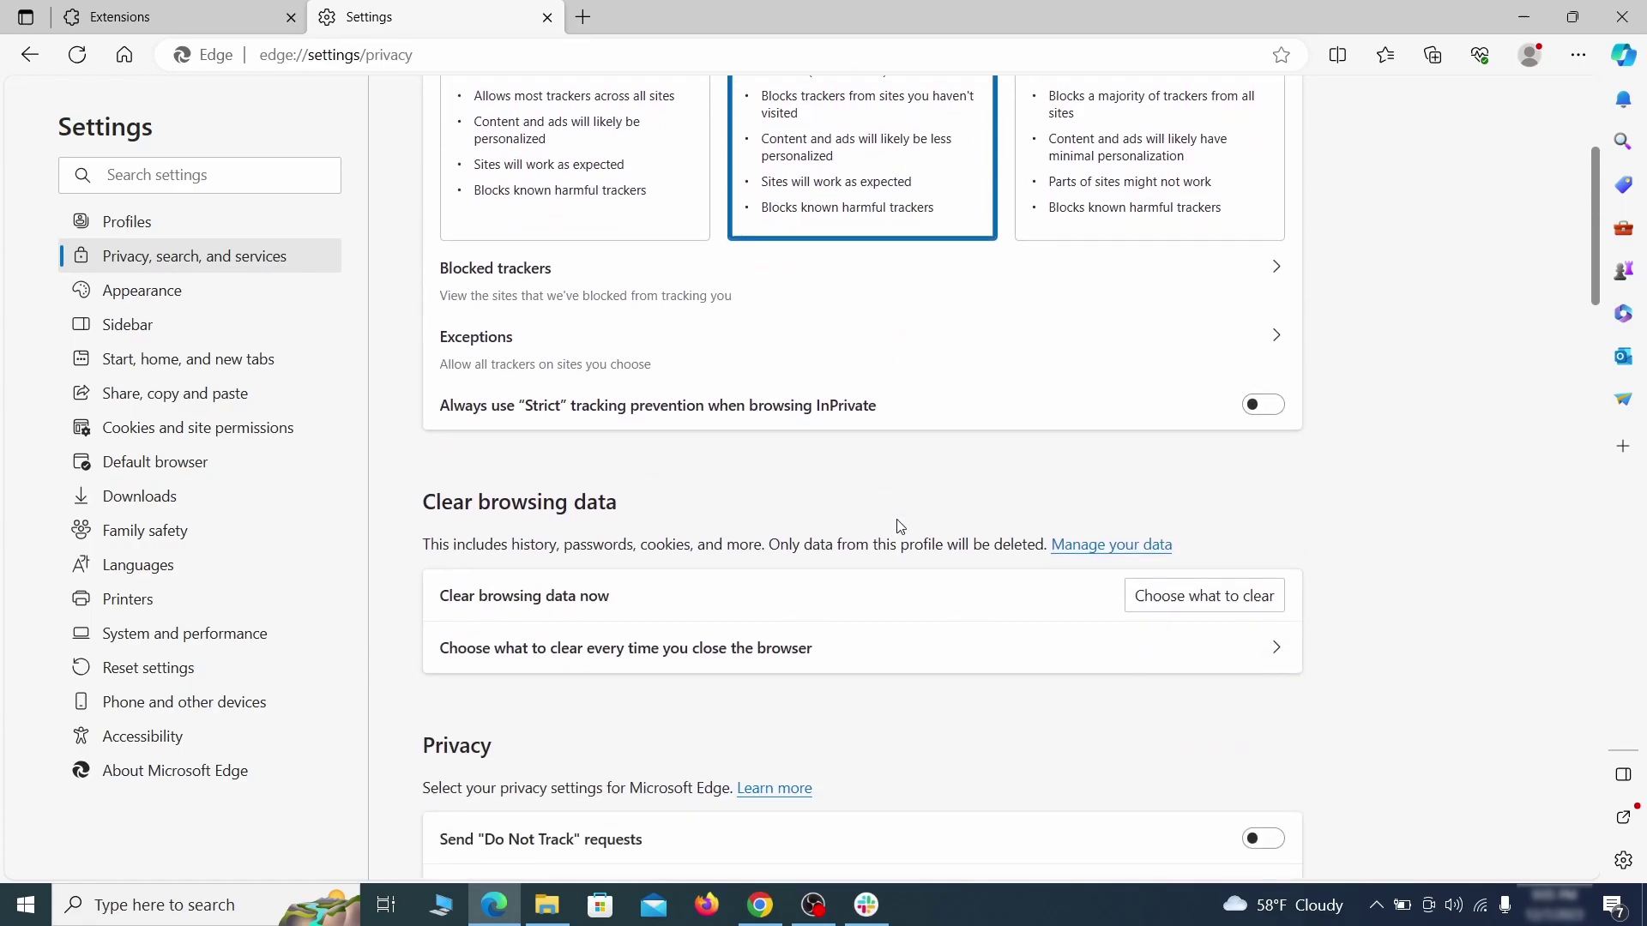
{"action": "left_click", "coordinate": [1228, 596]}
{"action": "scroll", "coordinate": [680, 491], "scroll_direction": "down", "scroll_amount": 2}
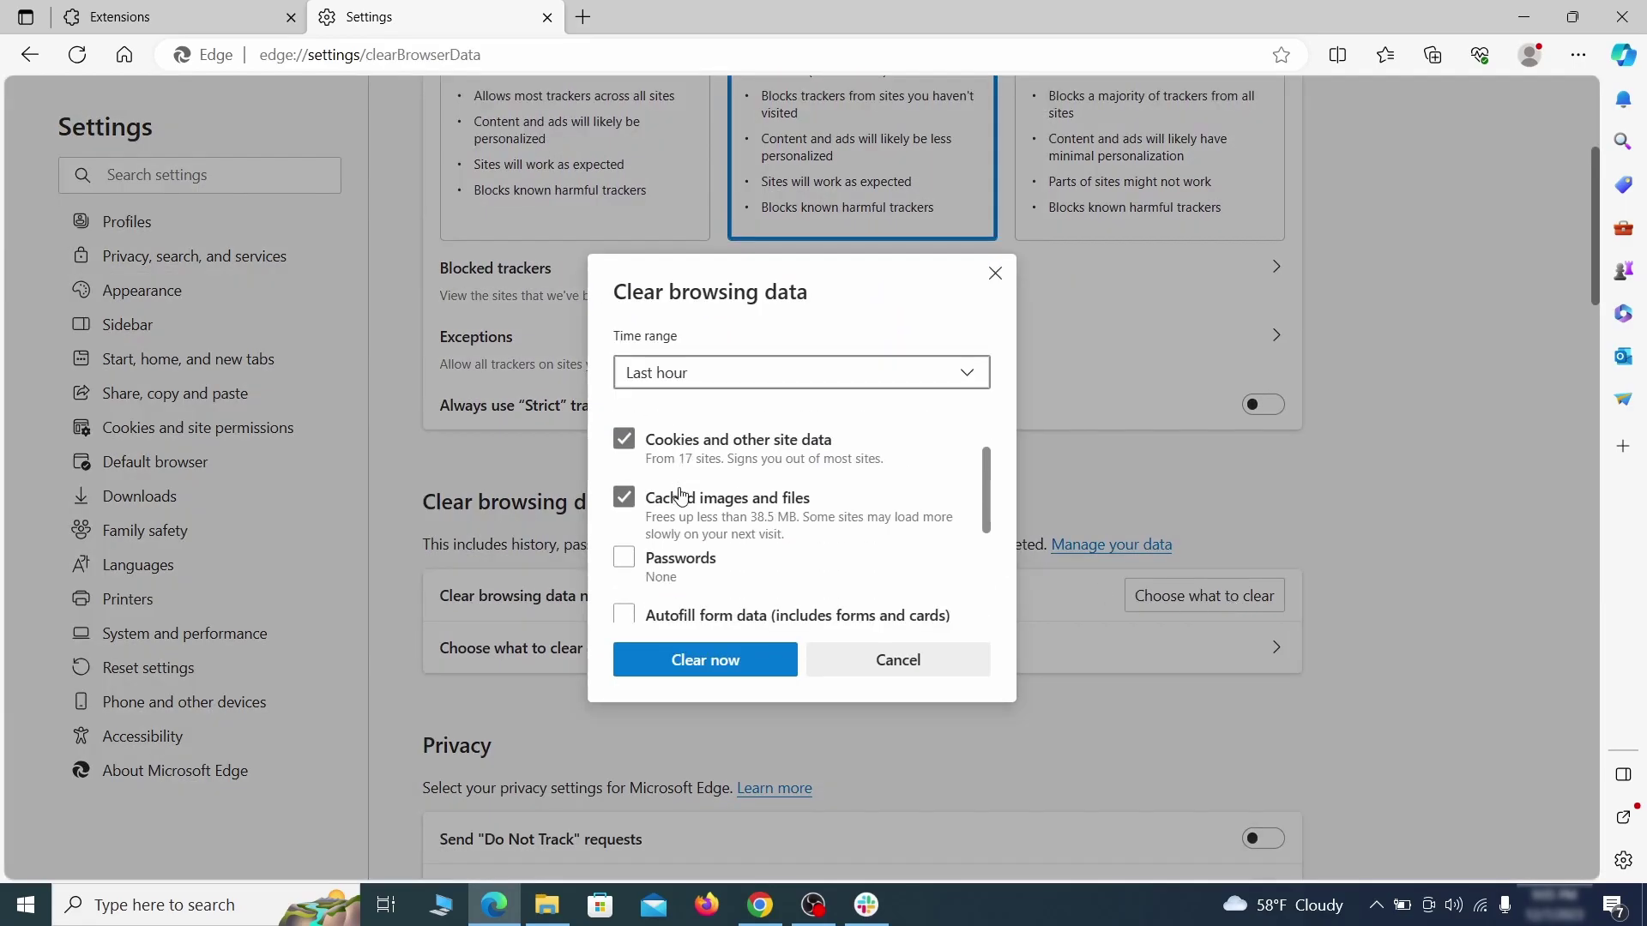
{"action": "scroll", "coordinate": [673, 489], "scroll_direction": "down", "scroll_amount": 3}
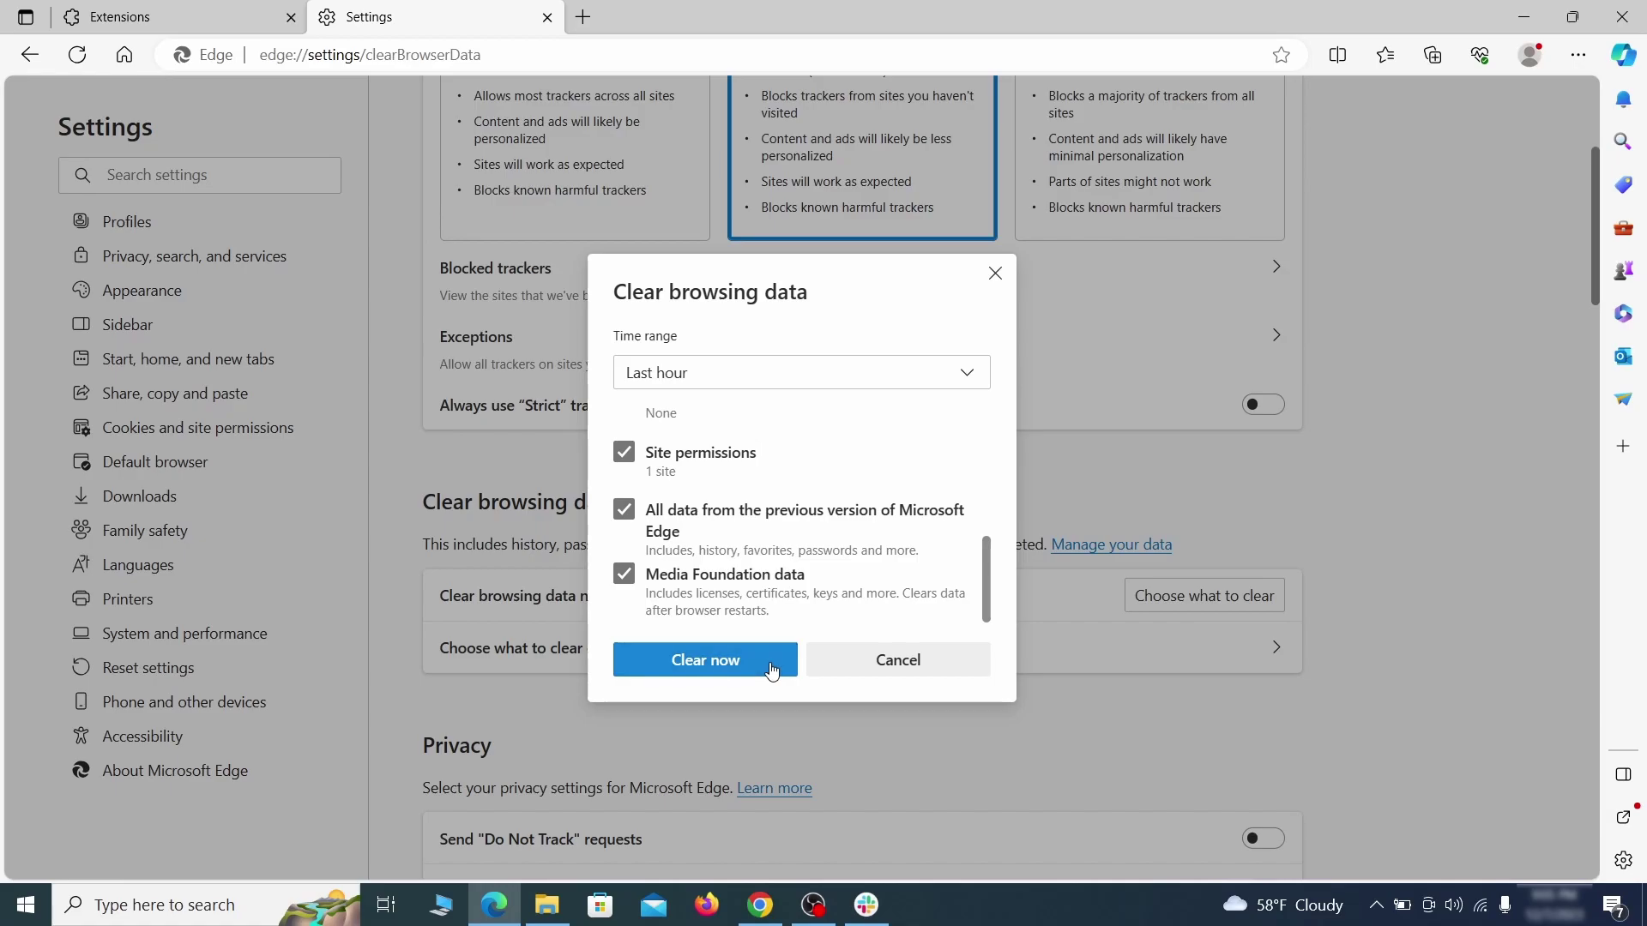
Step: Clear the checked browsing data and set Google as Edge's address-bar search engine
{"action": "left_click", "coordinate": [782, 729]}
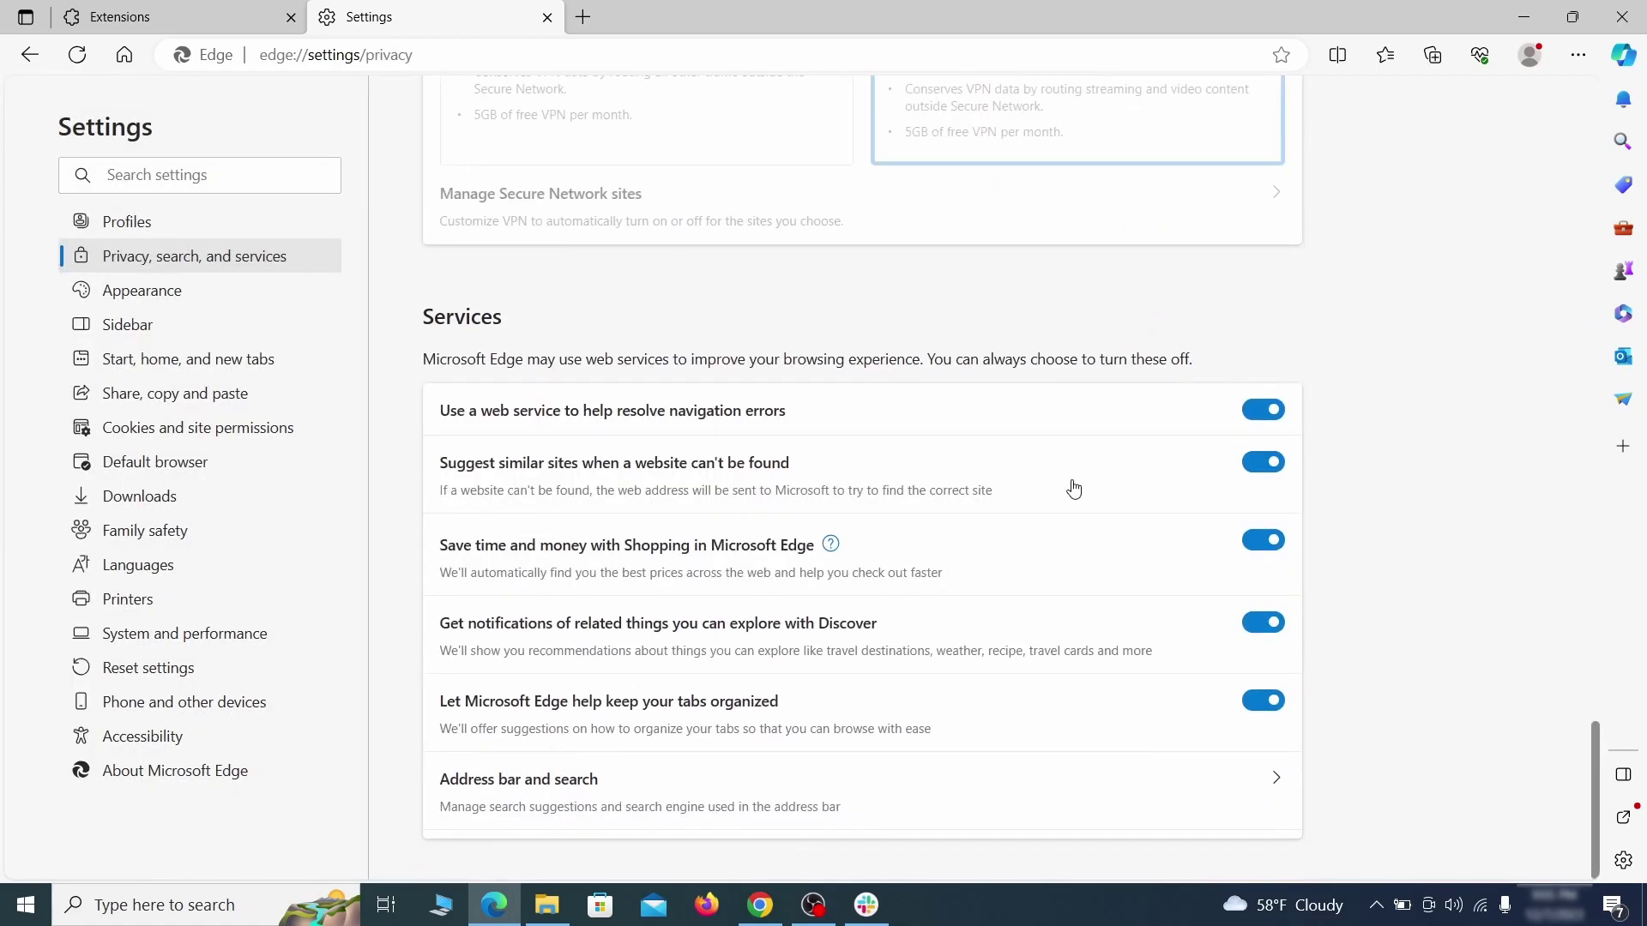
{"action": "left_click", "coordinate": [941, 811]}
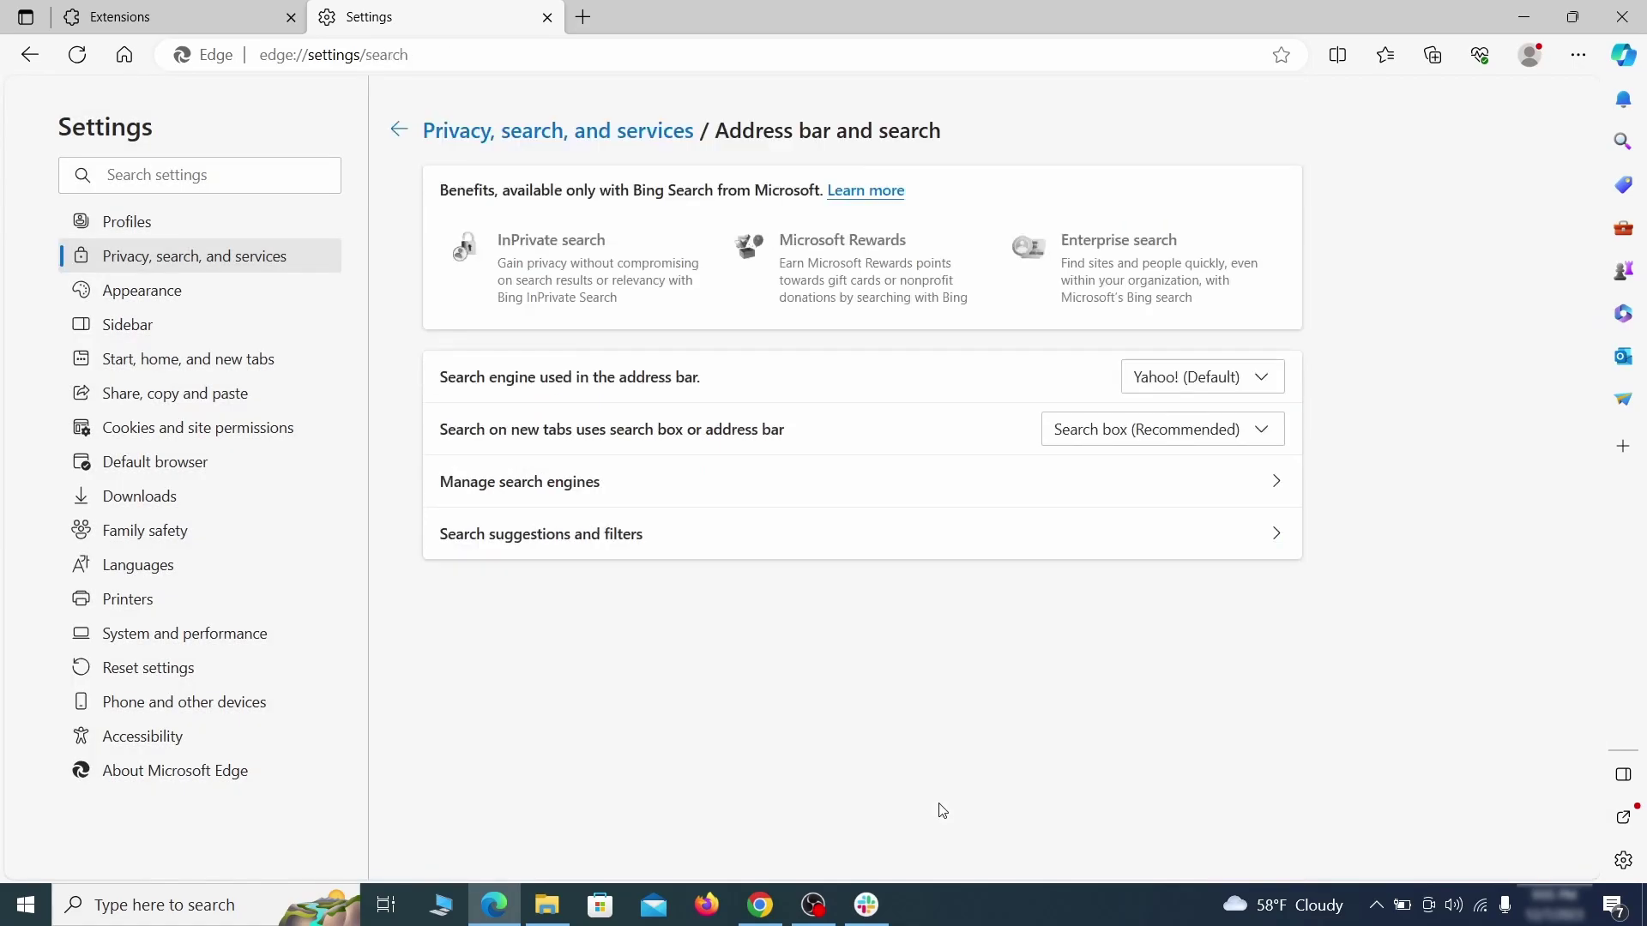
{"action": "left_click", "coordinate": [1269, 381]}
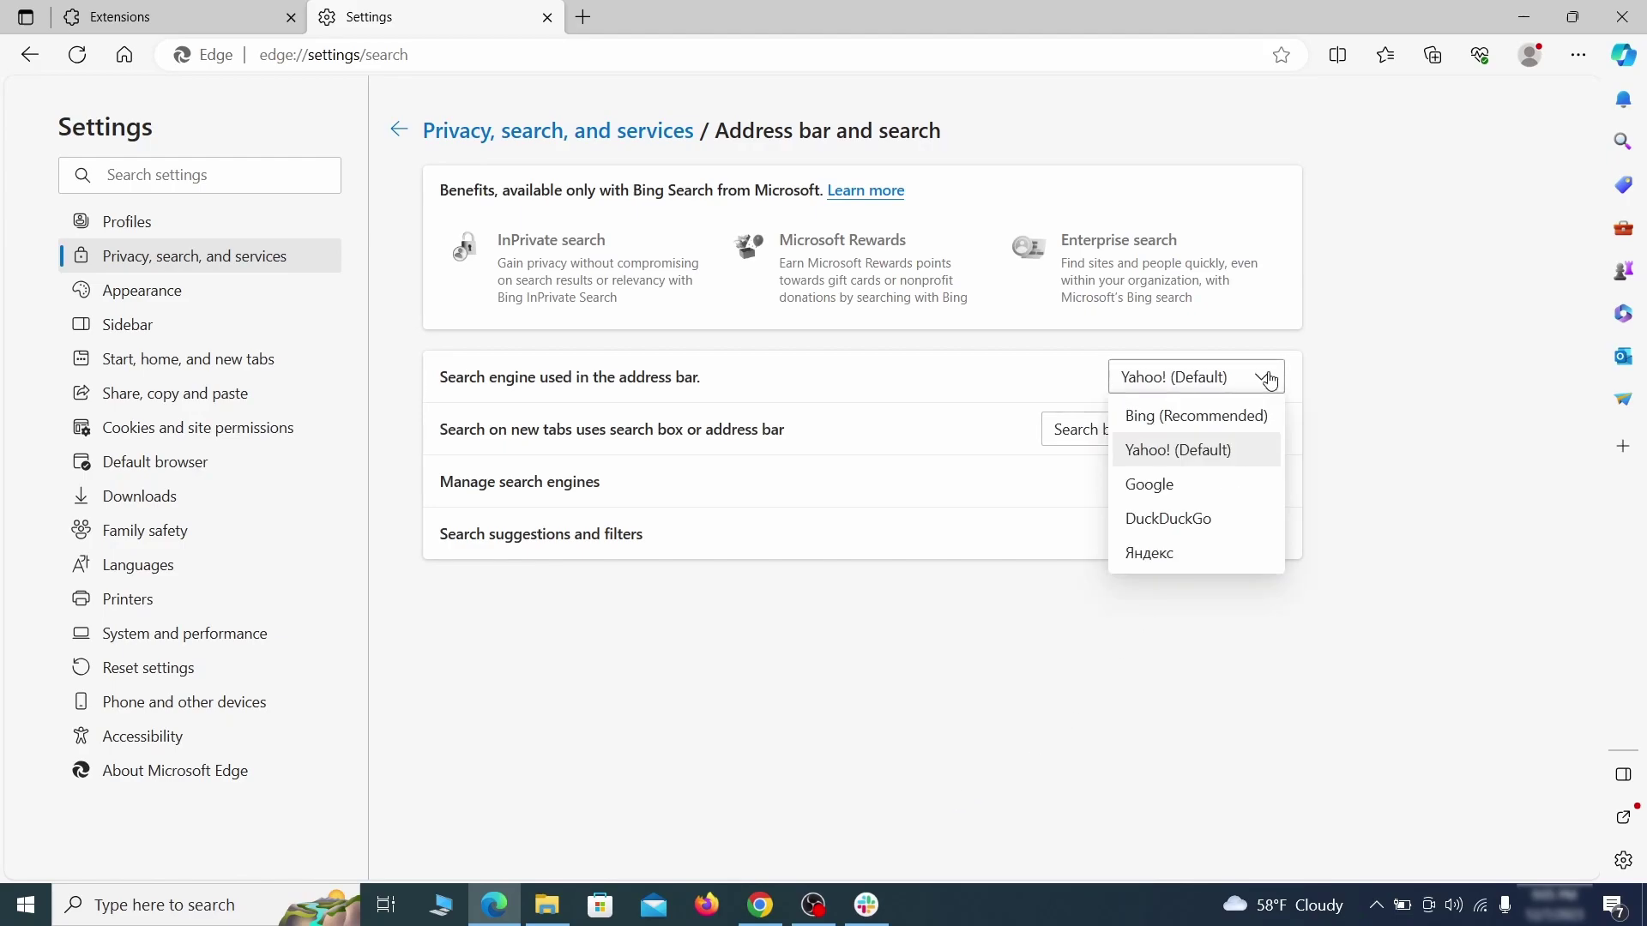
{"action": "left_click", "coordinate": [1221, 482]}
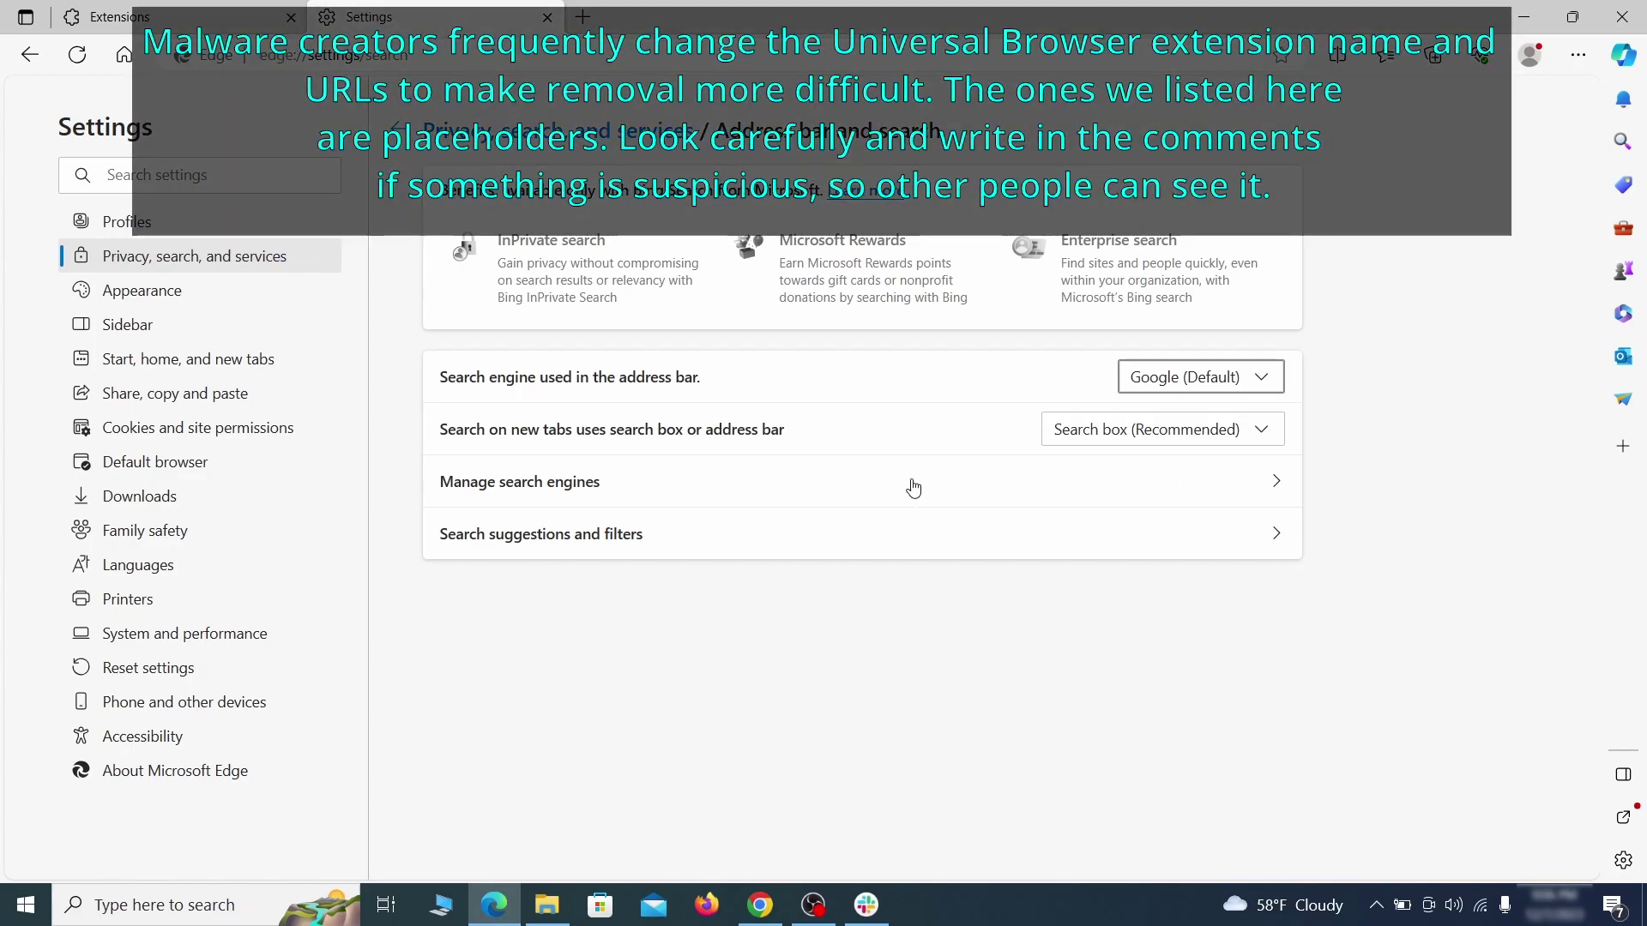
Step: Remove the ExampleRougeURL.com entry from Edge's search engines list
{"action": "left_click", "coordinate": [632, 492]}
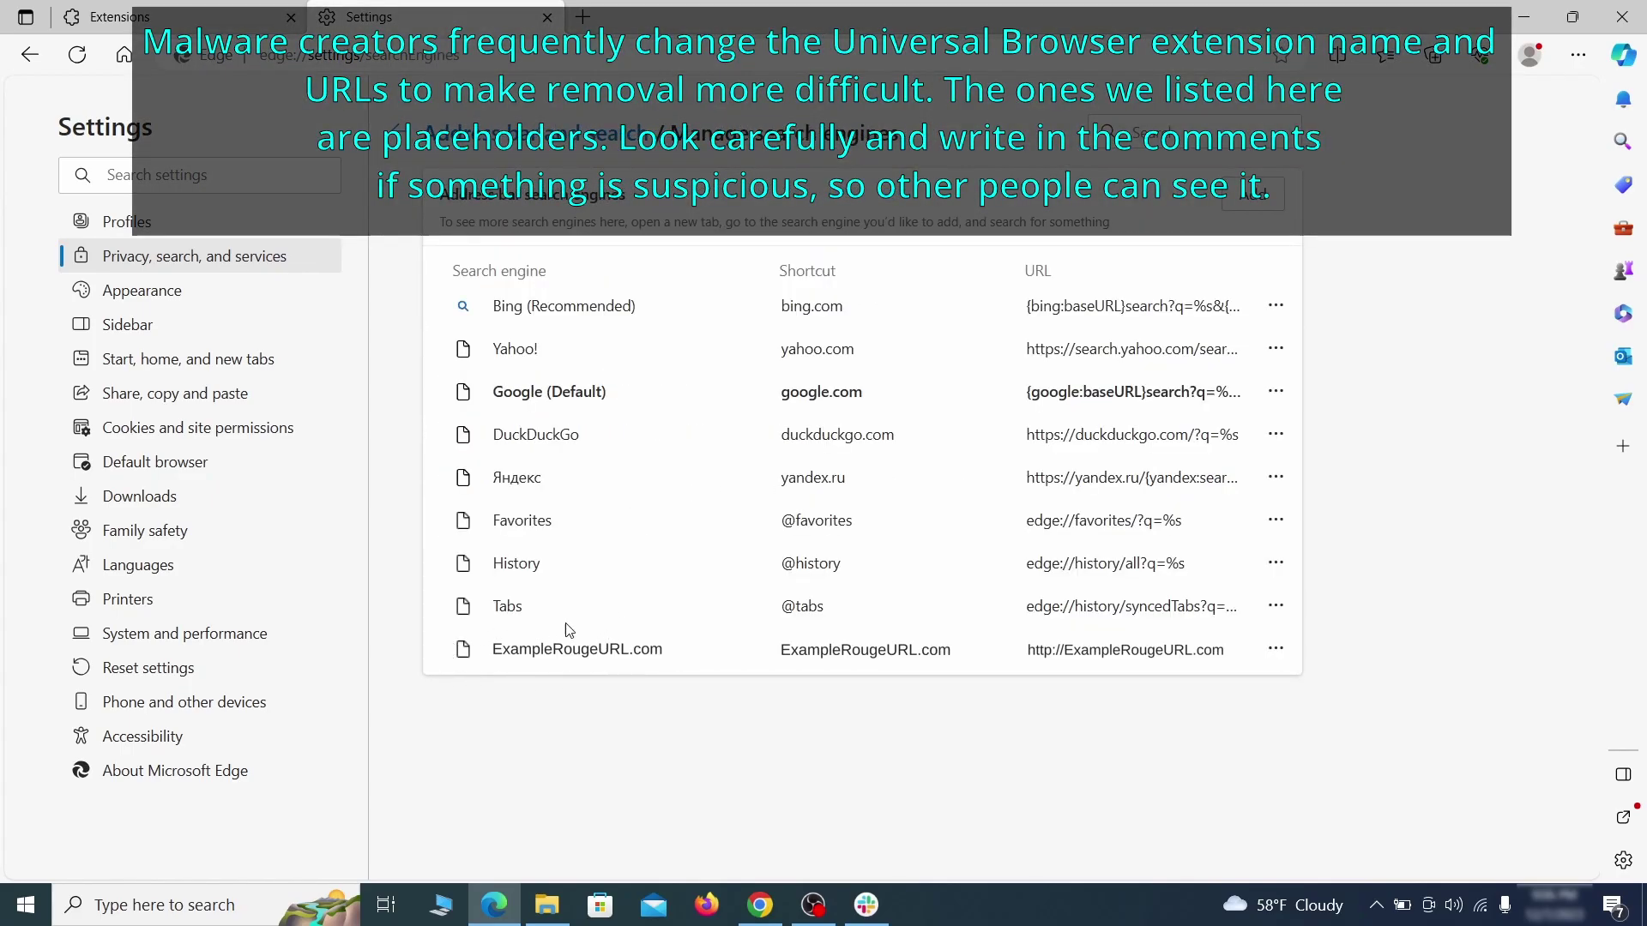
{"action": "left_click", "coordinate": [1276, 649]}
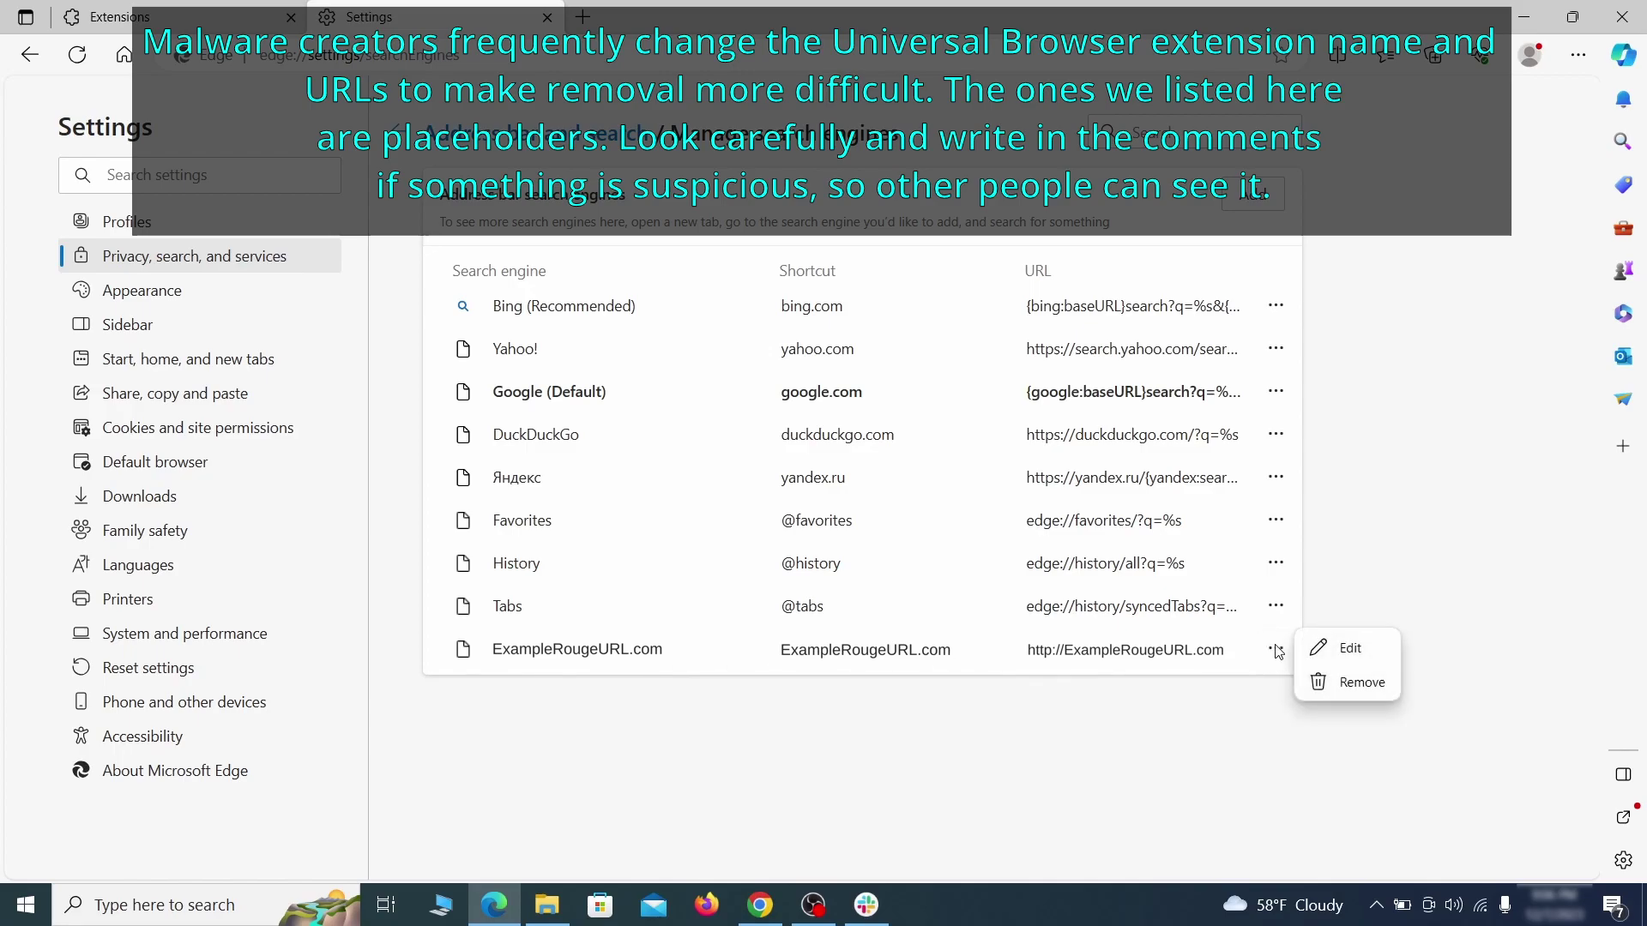
{"action": "left_click", "coordinate": [1364, 692]}
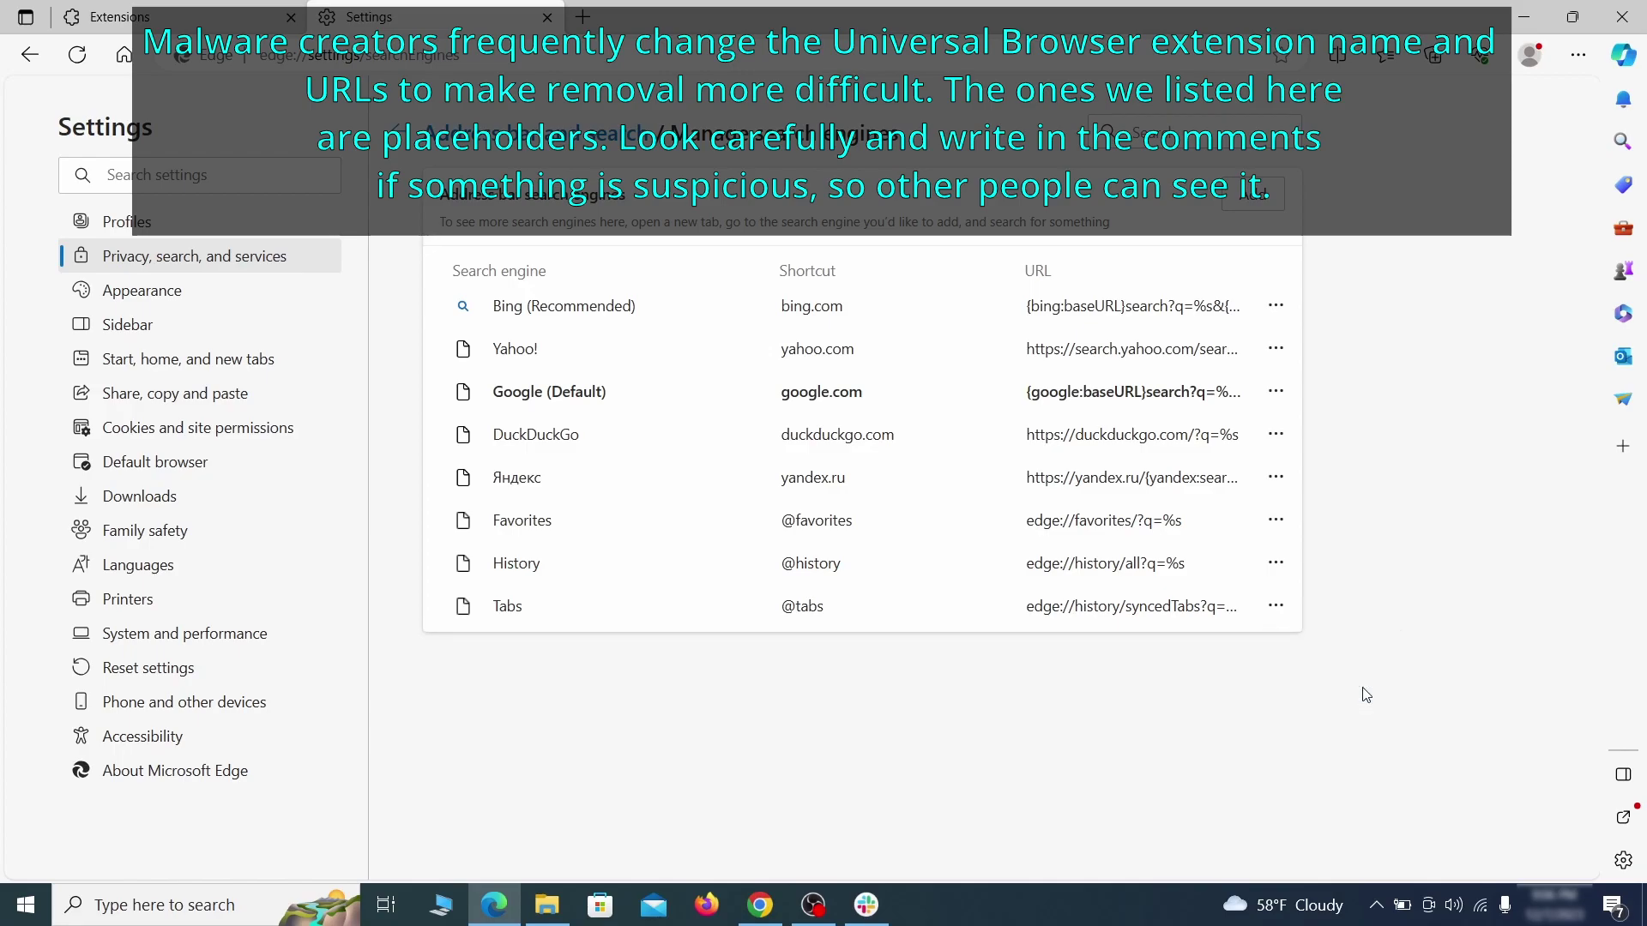
Step: Delete the ExampleRougeURL.com startup page in Edge's Start, home, and new tabs settings
{"action": "left_click", "coordinate": [206, 360]}
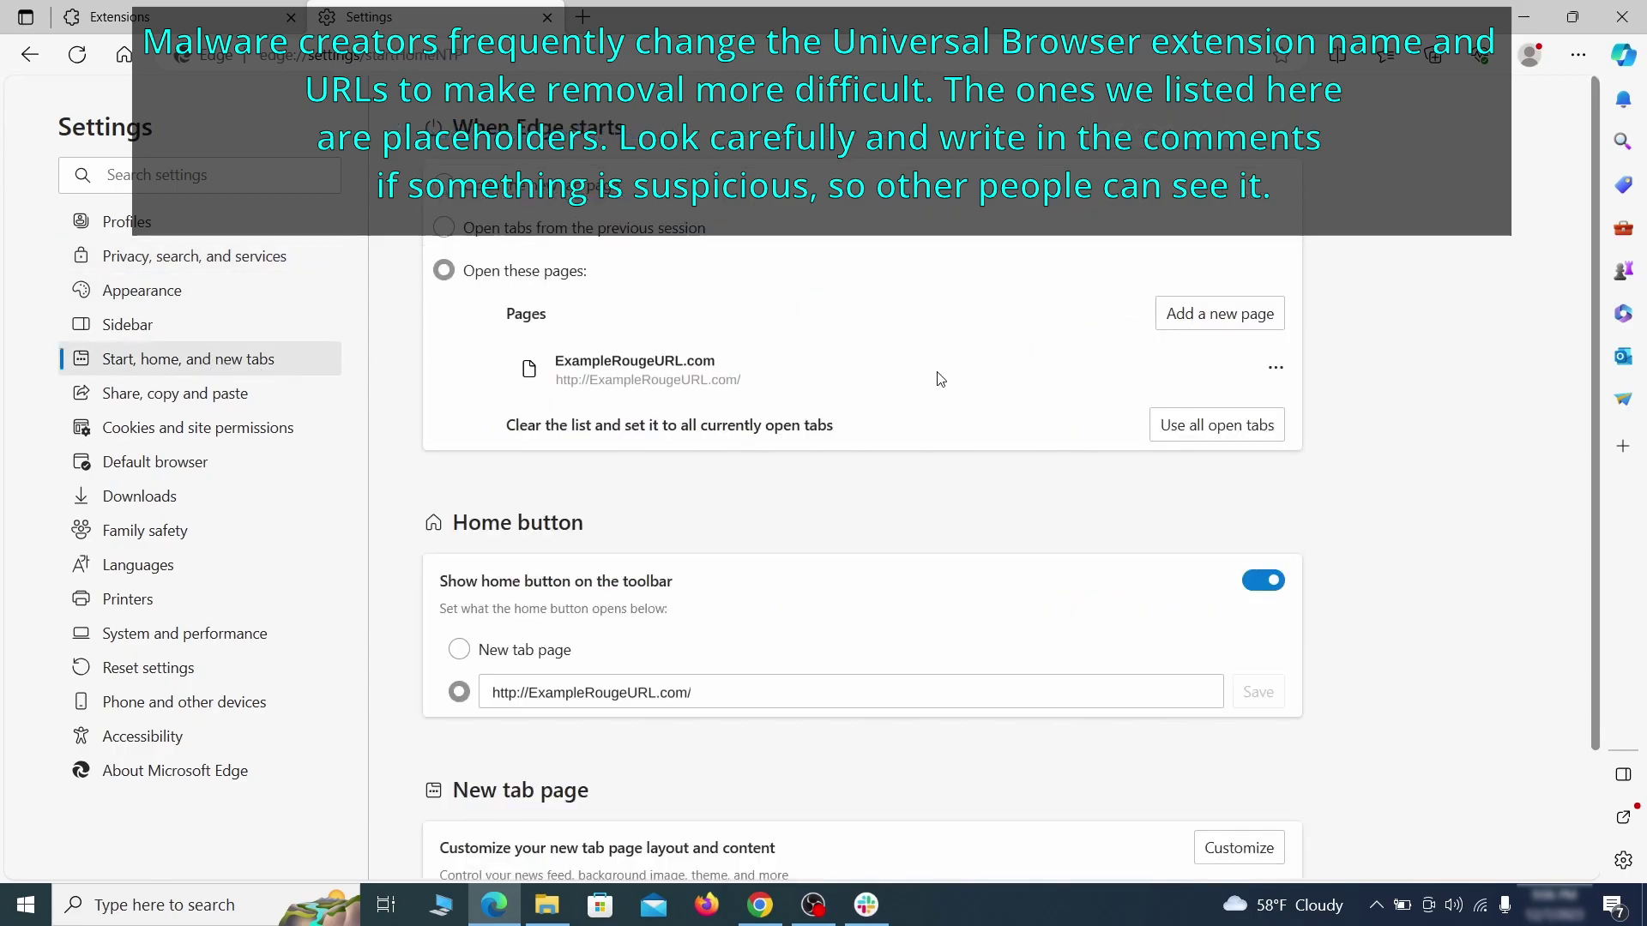
{"action": "left_click", "coordinate": [1276, 367]}
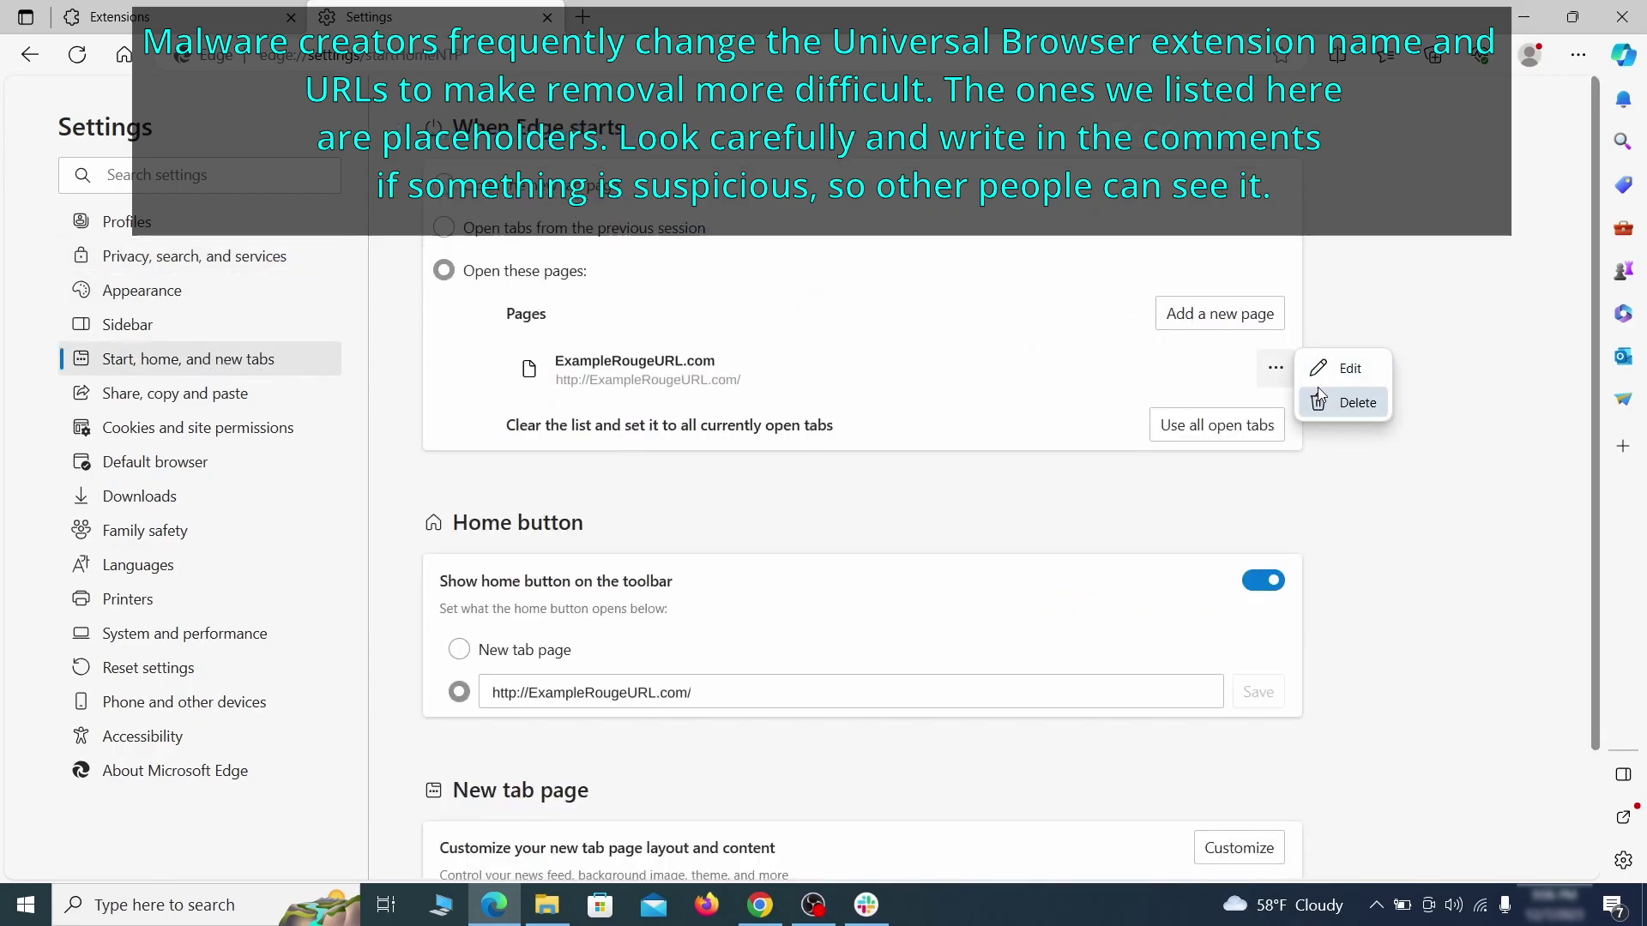
{"action": "left_click", "coordinate": [1343, 404]}
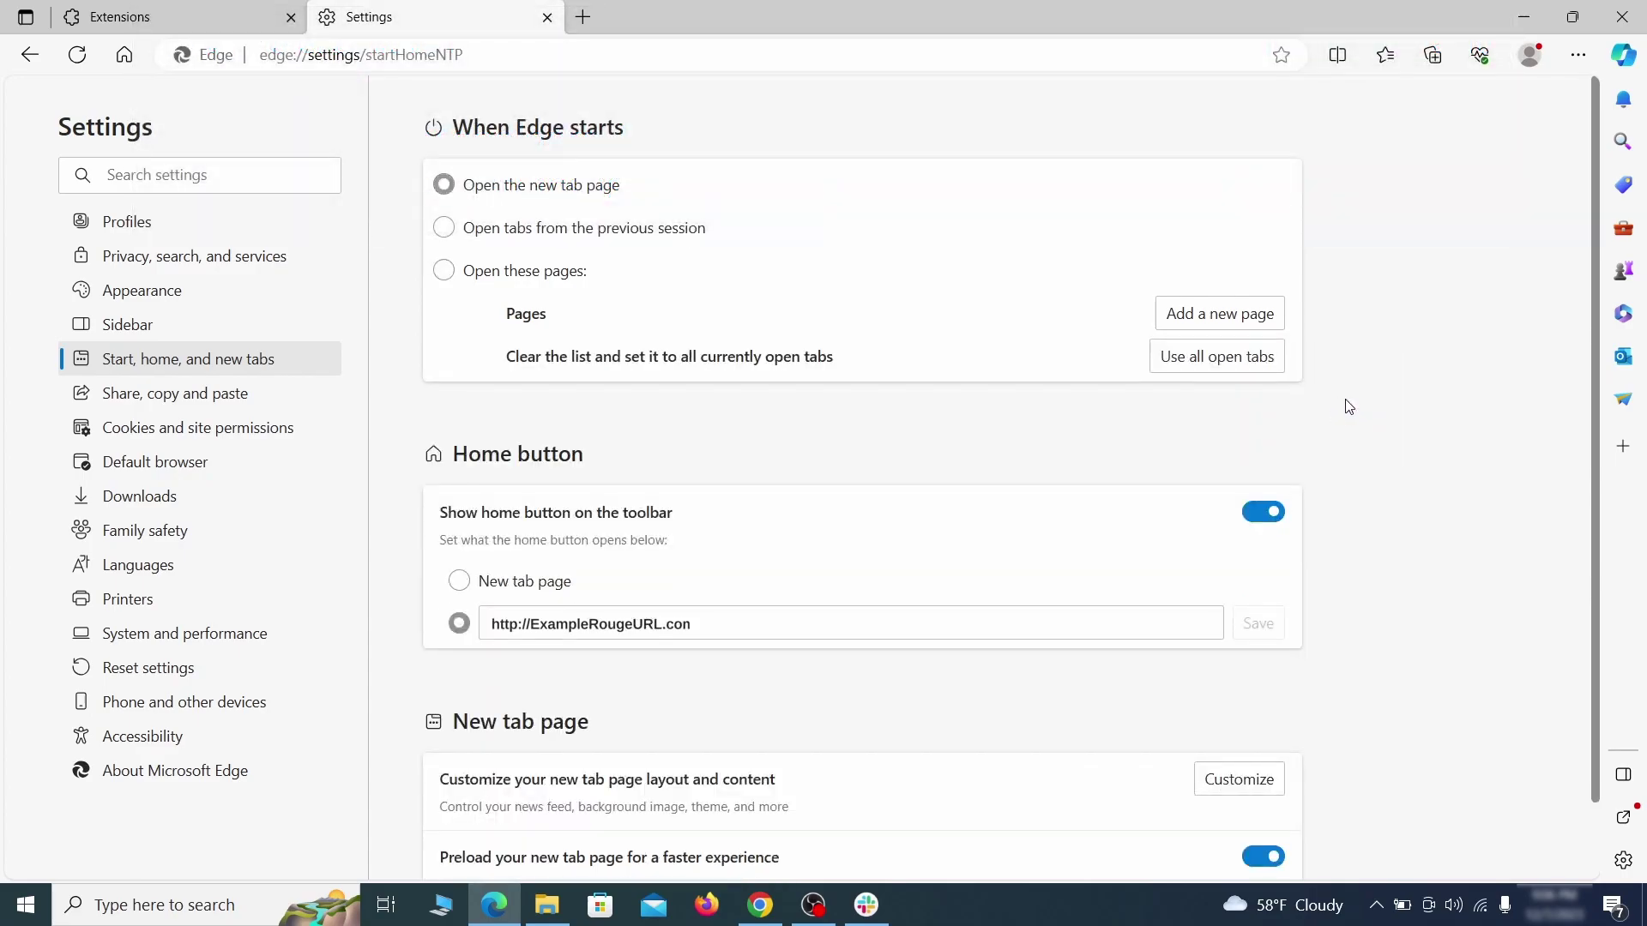
Step: Erase the rogue home button address and make it open the New tab page
{"action": "left_click", "coordinate": [721, 614]}
{"action": "triple_click", "coordinate": [717, 617]}
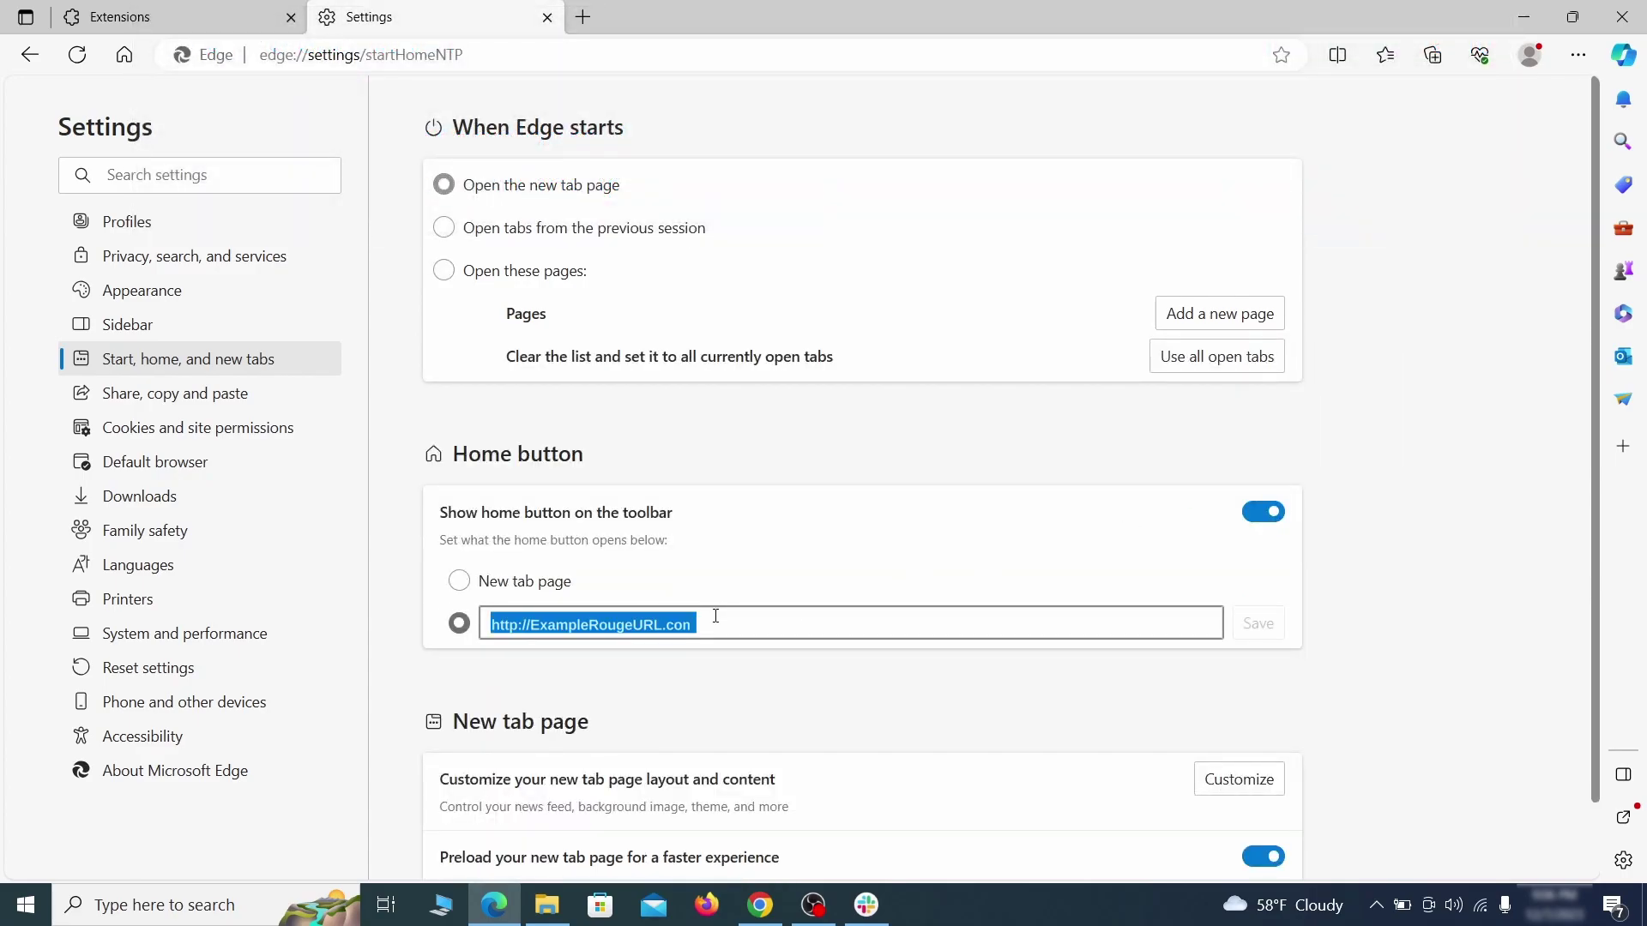
{"action": "key", "text": "BackSpace"}
{"action": "left_click", "coordinate": [459, 582]}
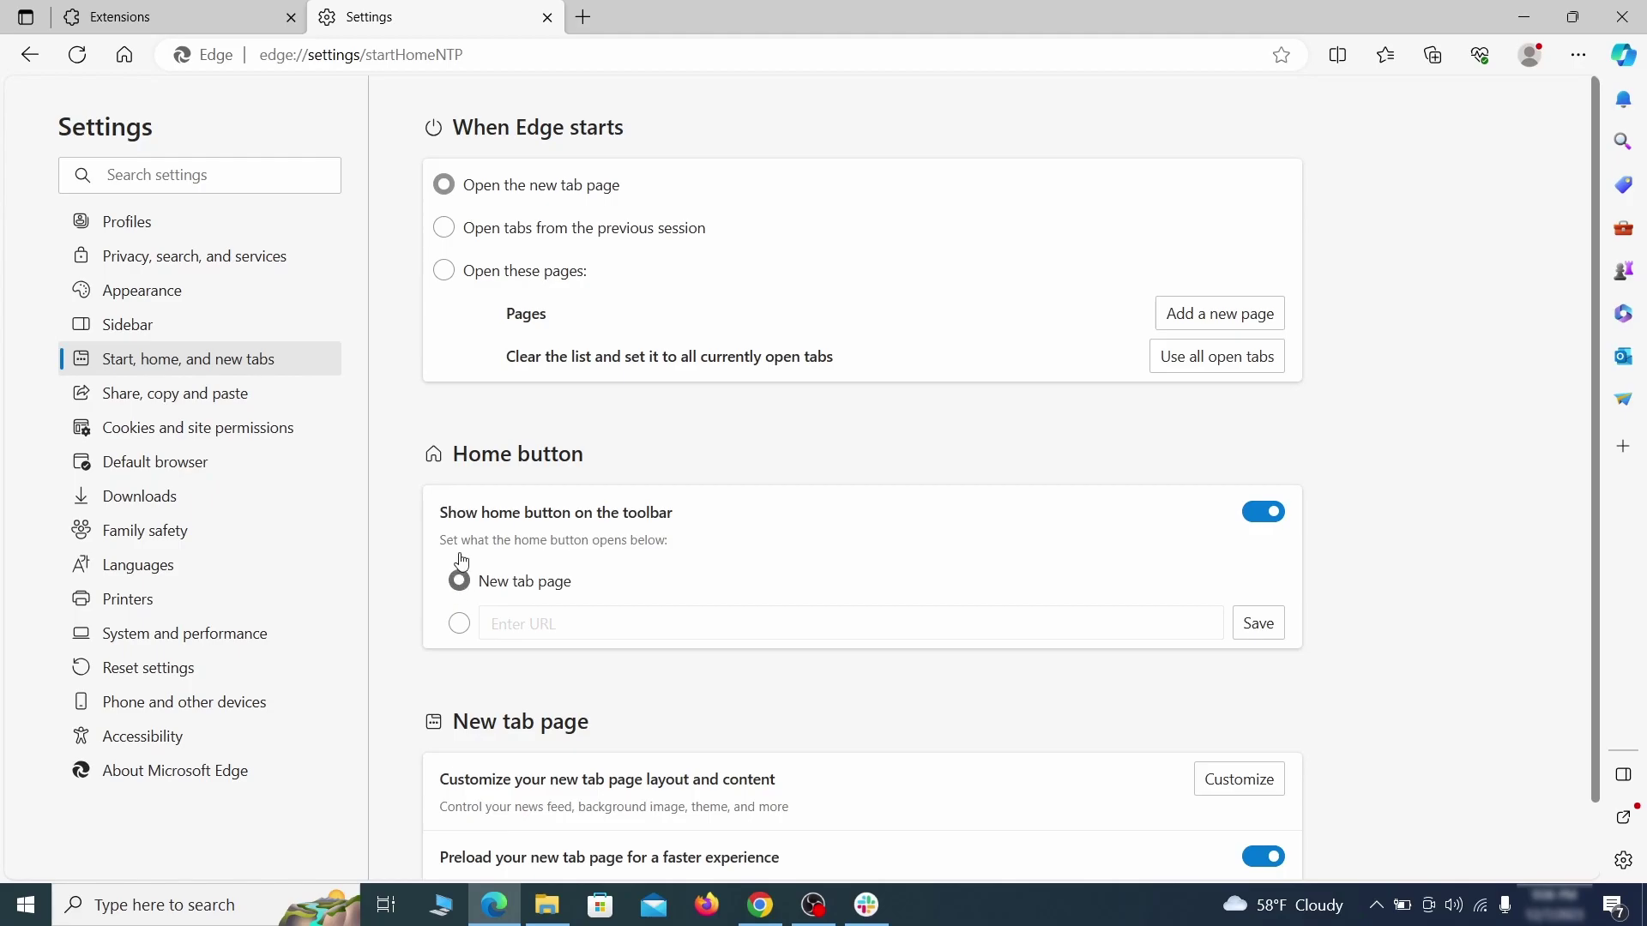
Step: In Edge's Notifications permissions, bring up the options for the allowed ExampleRougeURL.com site
{"action": "left_click", "coordinate": [444, 228]}
{"action": "left_click", "coordinate": [301, 428]}
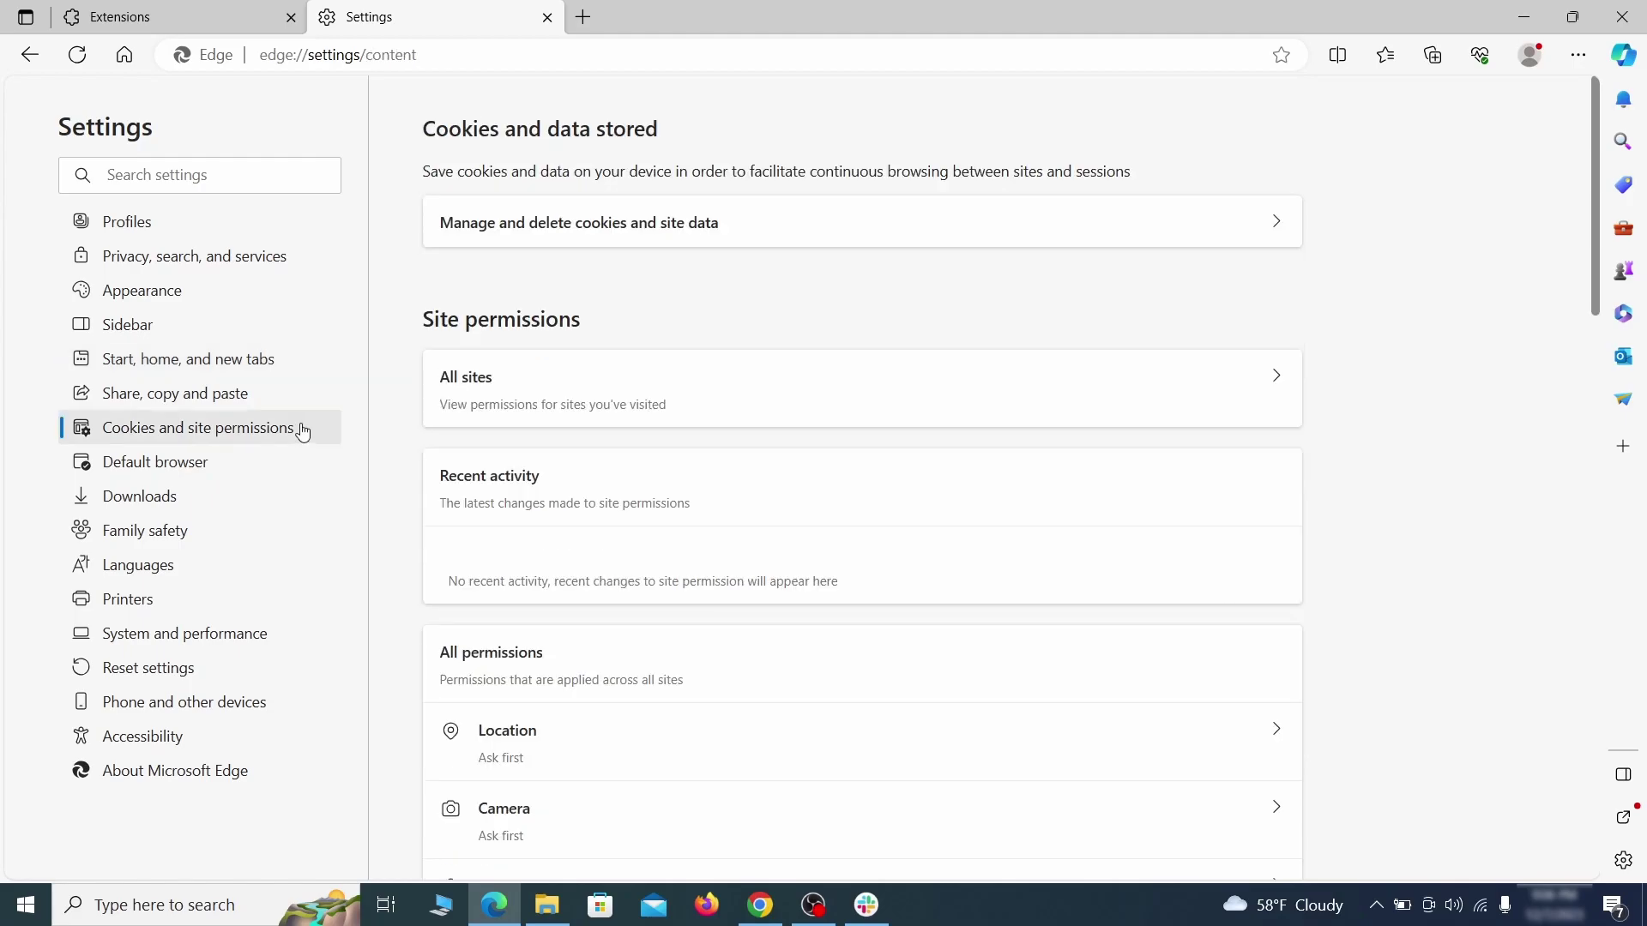
{"action": "scroll", "coordinate": [790, 445], "scroll_direction": "down", "scroll_amount": 1}
{"action": "scroll", "coordinate": [793, 446], "scroll_direction": "down", "scroll_amount": 2}
{"action": "scroll", "coordinate": [798, 434], "scroll_direction": "down", "scroll_amount": 2}
{"action": "scroll", "coordinate": [797, 441], "scroll_direction": "down", "scroll_amount": 1}
{"action": "scroll", "coordinate": [799, 441], "scroll_direction": "down", "scroll_amount": 1}
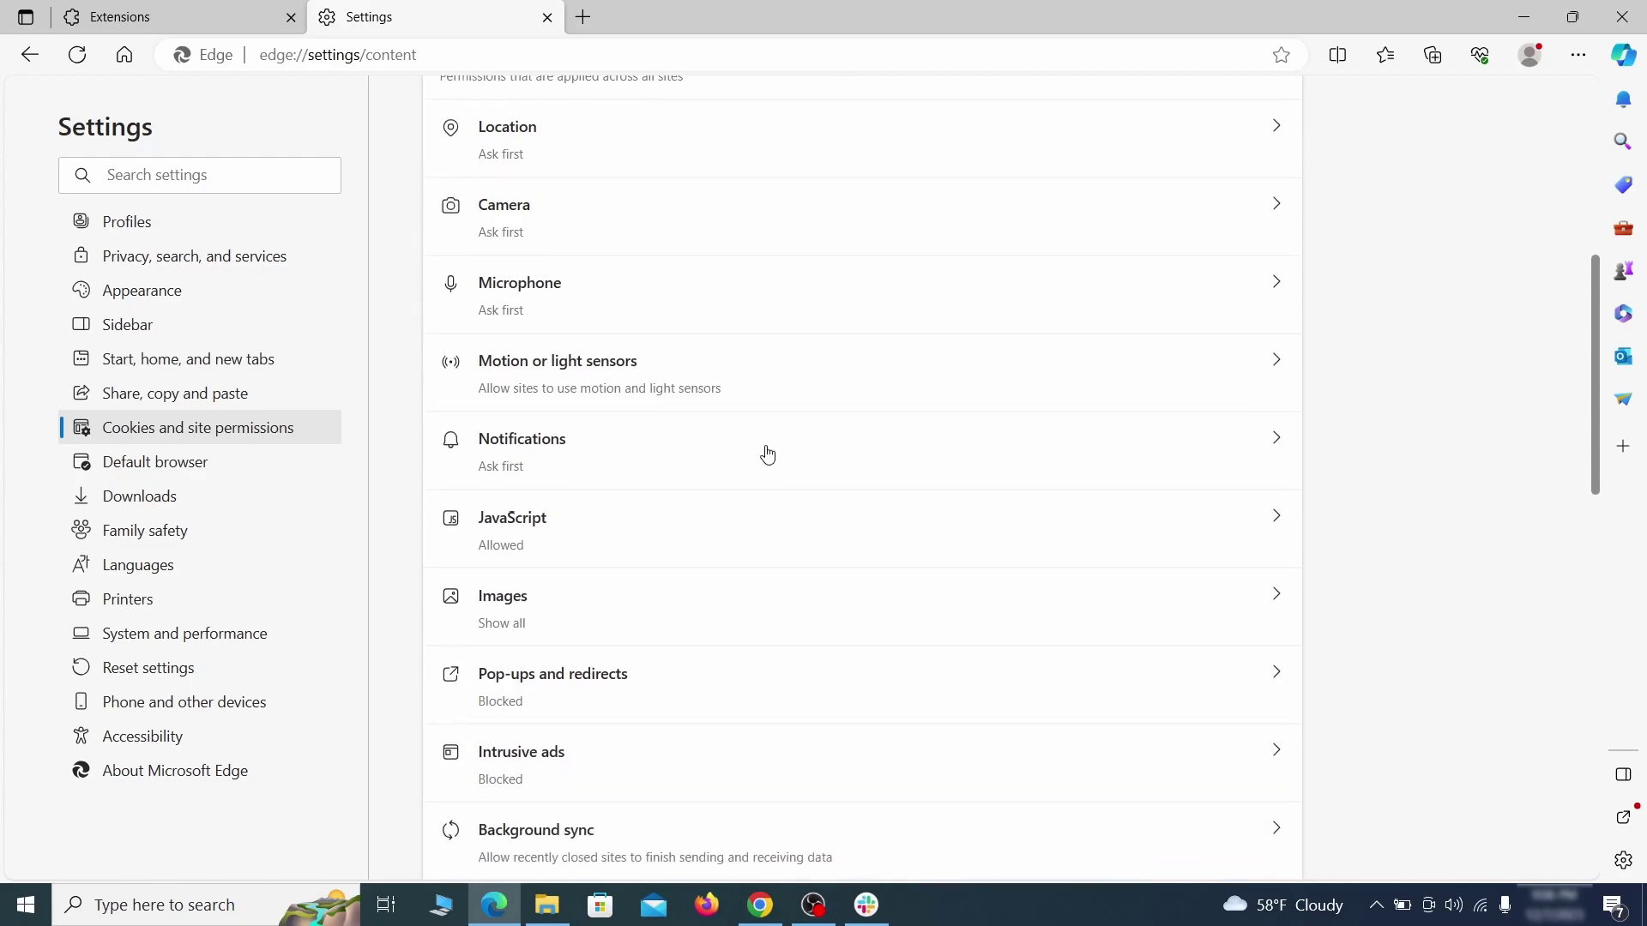
{"action": "left_click", "coordinate": [768, 453]}
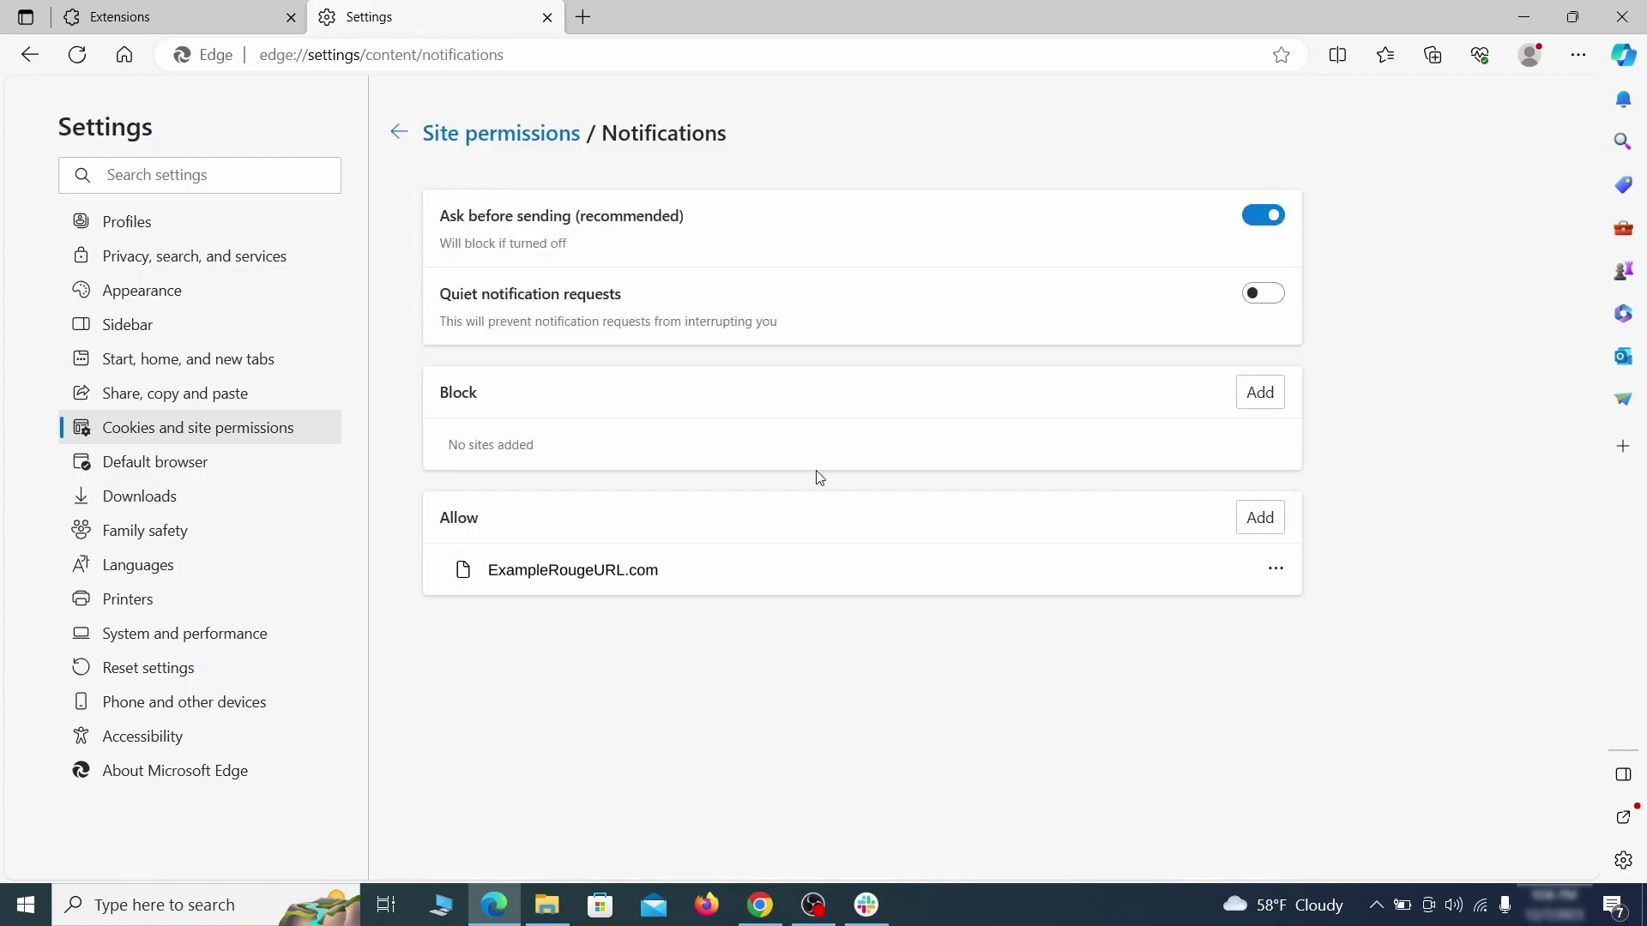
{"action": "left_click", "coordinate": [1275, 569]}
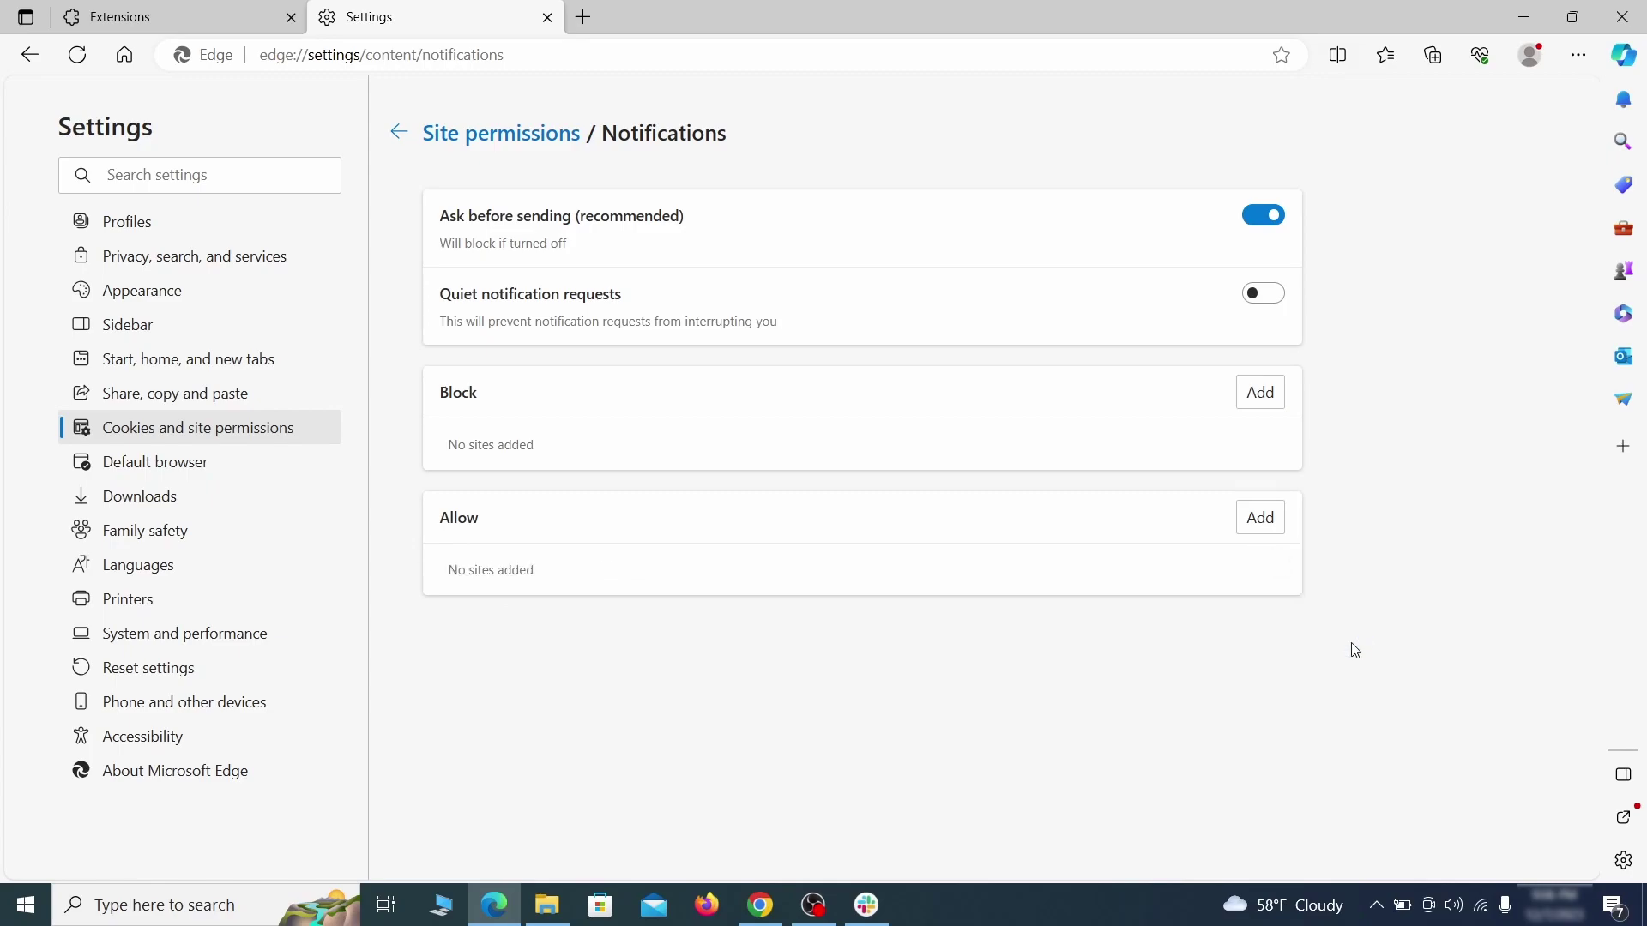